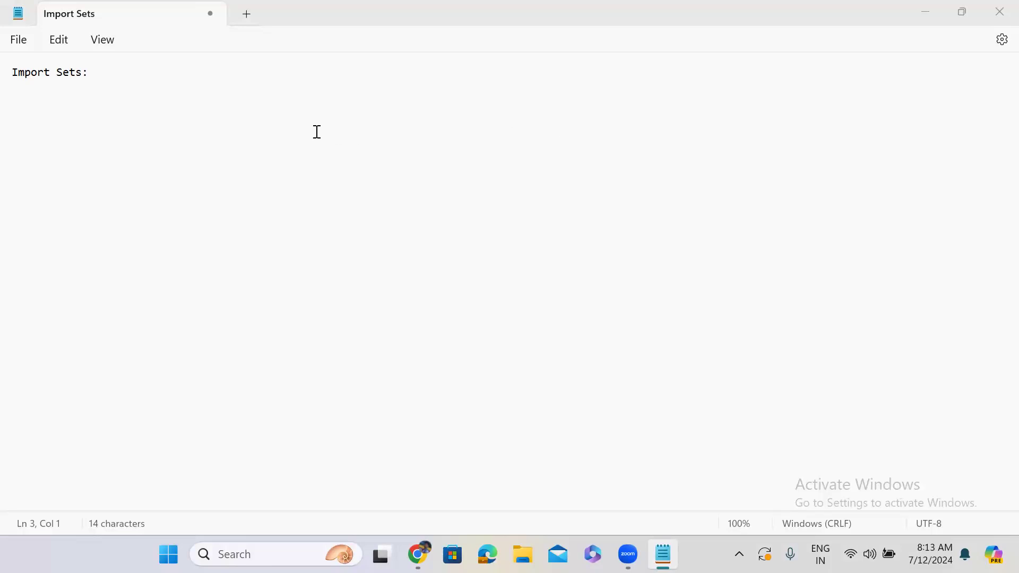
Step: Complete the "Import Sets:" note with "When we import the data into serviceNow import set will be created" and start a new line
left_click(134, 79)
type("When we import the data into serviceNow import set will be created")
key("Return")
key("Return")
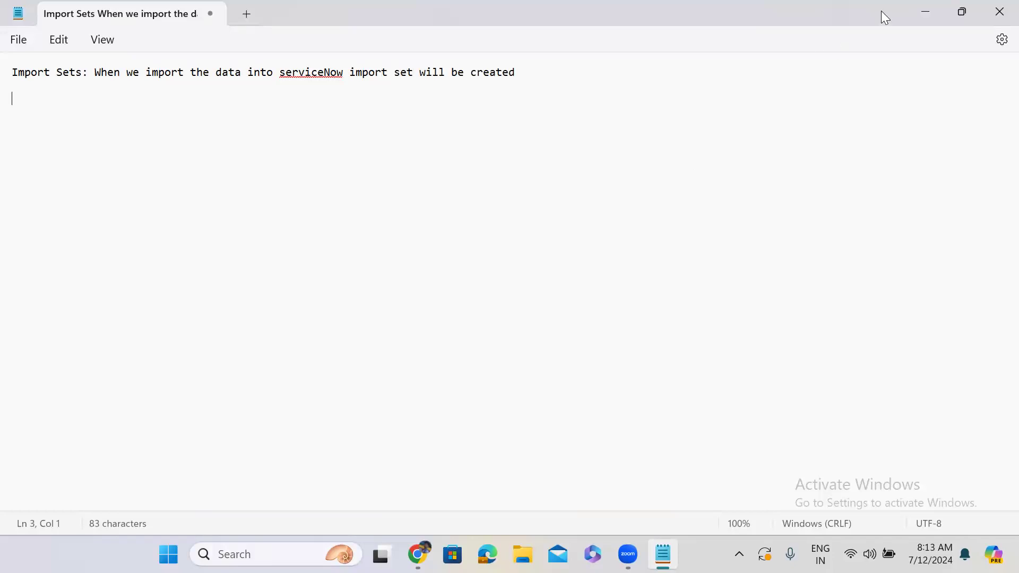
Step: Switch to ServiceNow in Chrome and open the Problem table's list using problem.LIST in the navigator filter
left_click(924, 12)
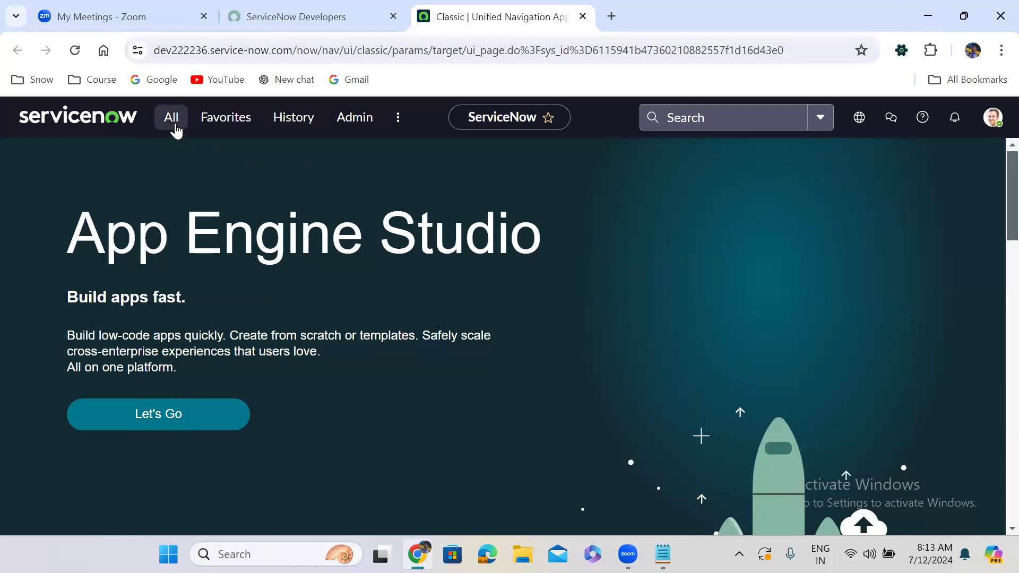
left_click(171, 119)
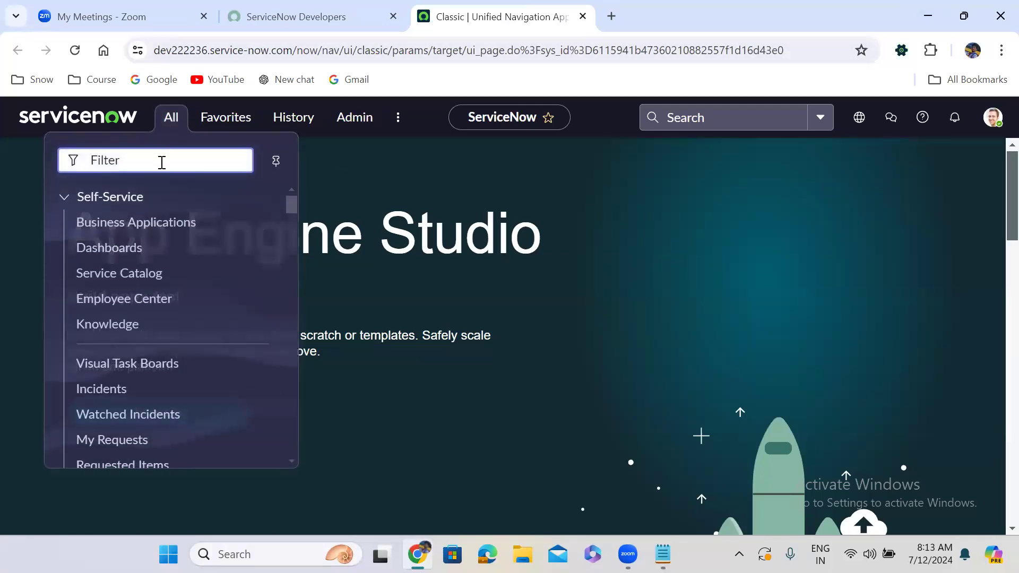
type("prob")
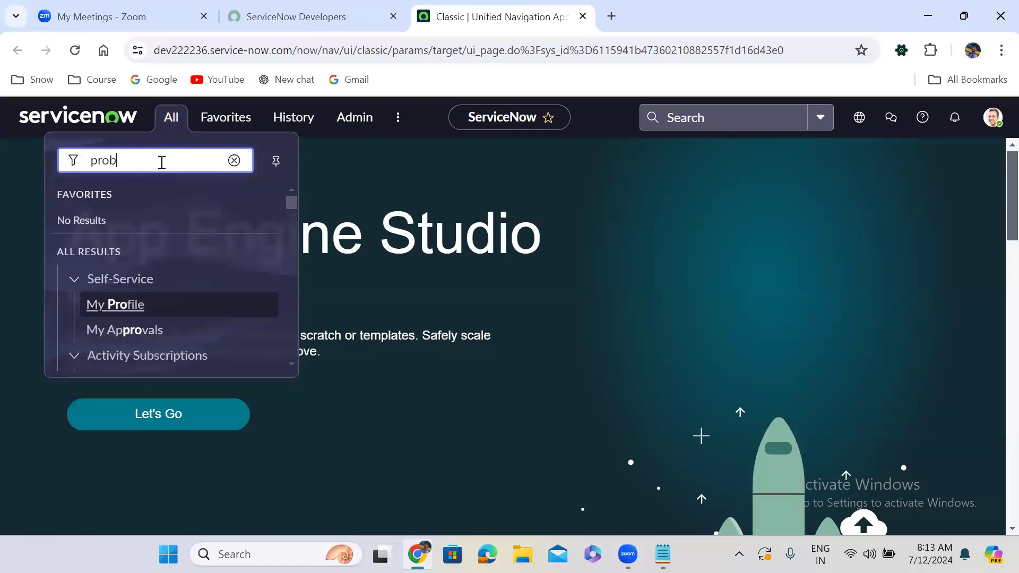
type("lem.LIST")
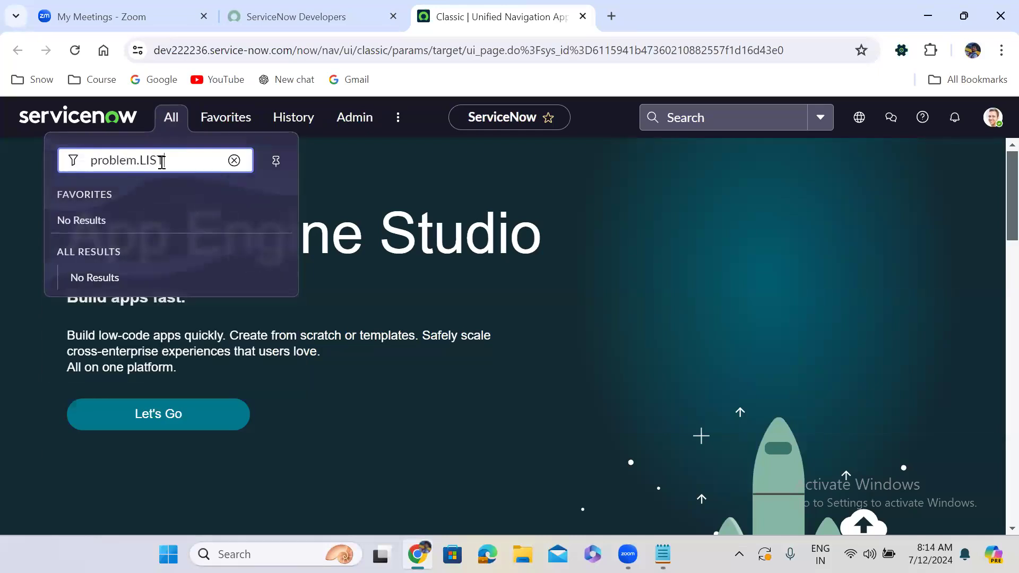
key("Return")
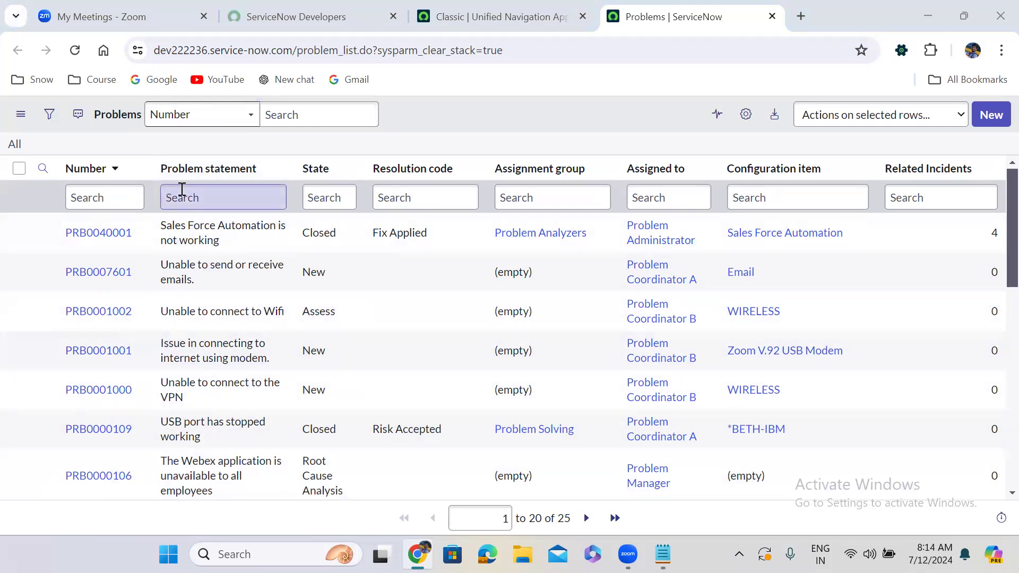
Step: Export the Problems list to Excel (.xlsx) and save the download as problem in the Desktop folder
left_click(136, 171)
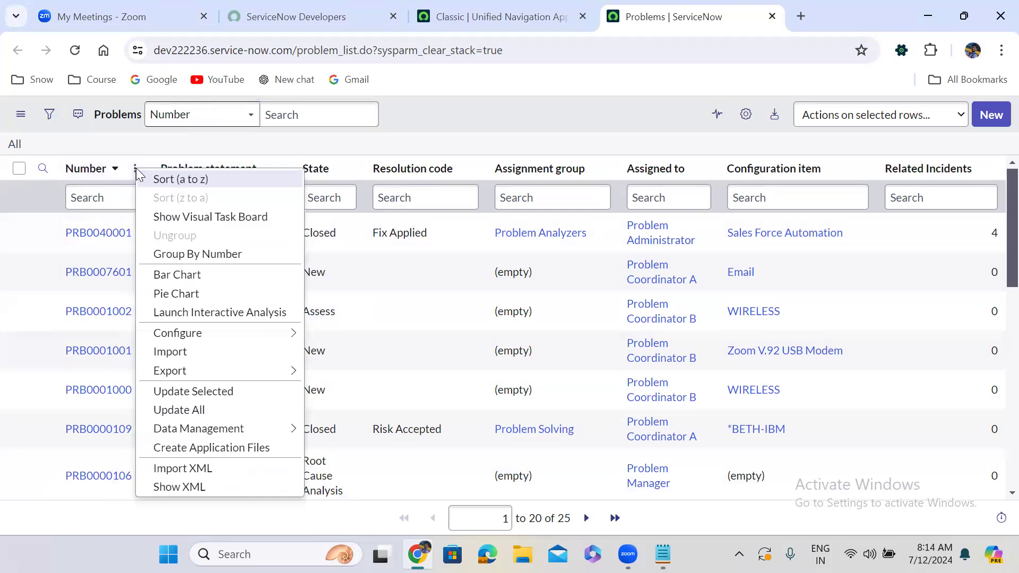
mouse_move(179, 378)
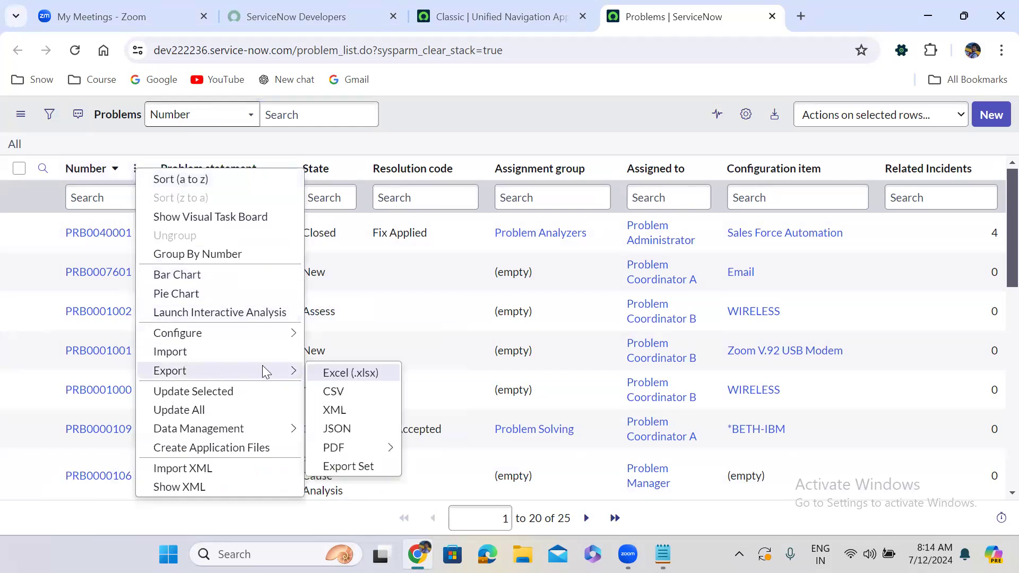
left_click(359, 375)
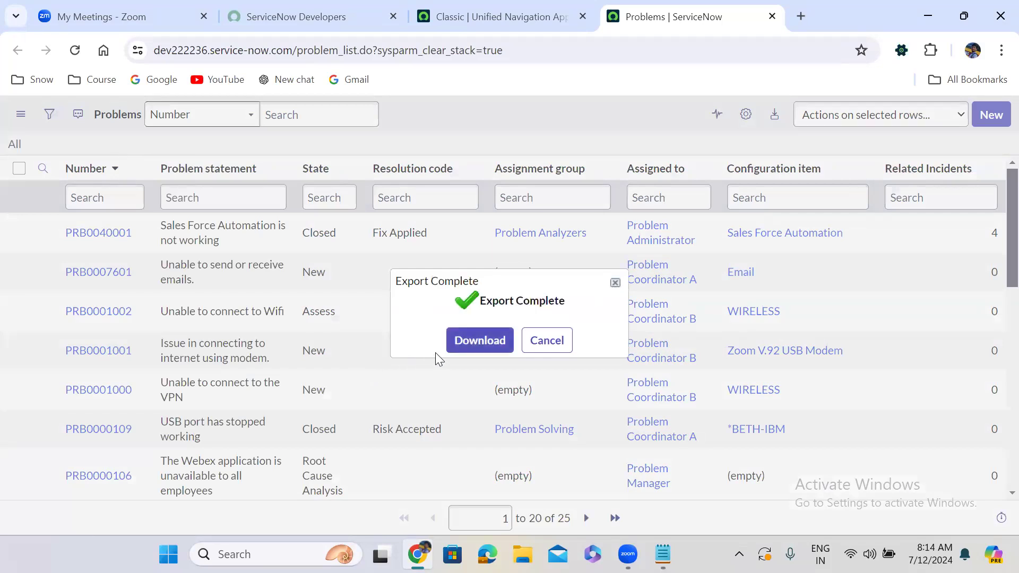
left_click(479, 339)
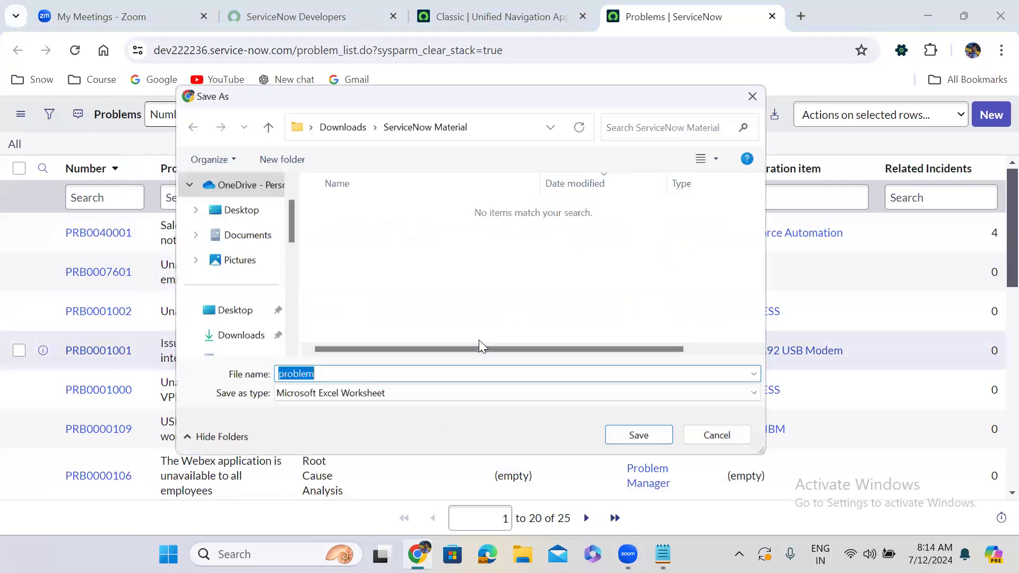
left_click(251, 215)
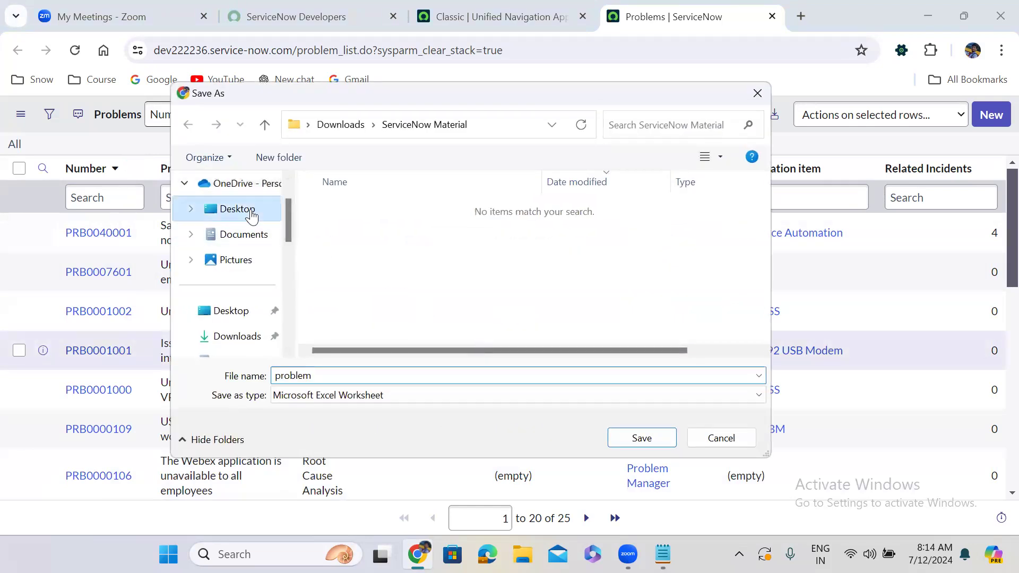
left_click(639, 438)
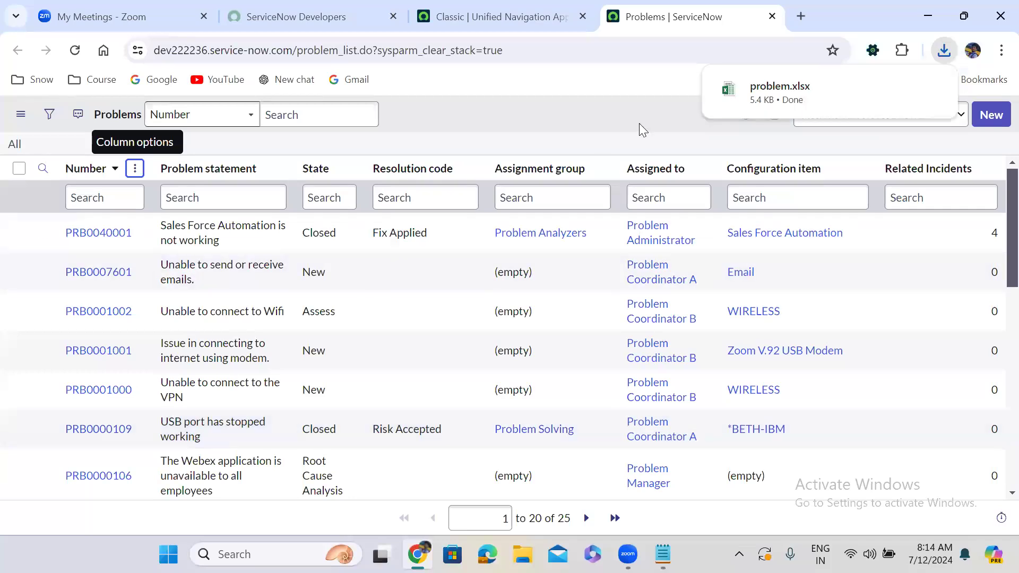
Step: Open the downloaded problem.xlsx in Excel, dismiss the activation wizard, enable editing, and minimize the workbook
left_click(798, 91)
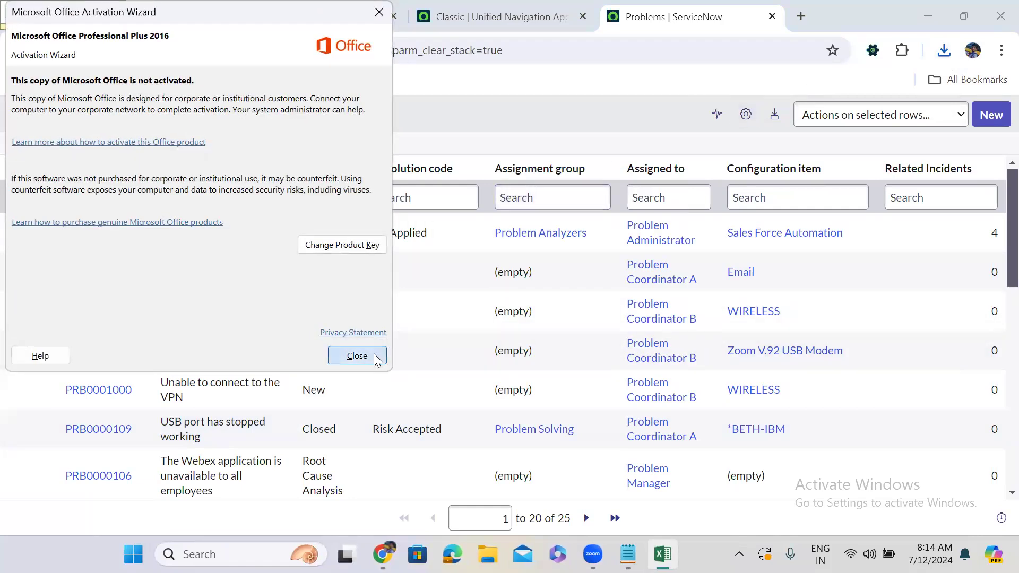
left_click(356, 355)
left_click(83, 13)
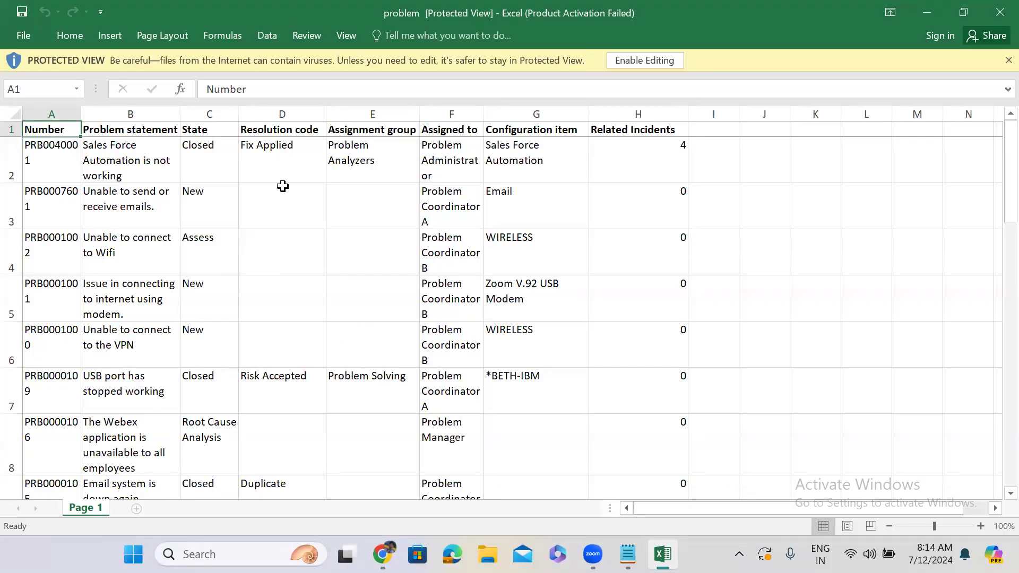
left_click(657, 60)
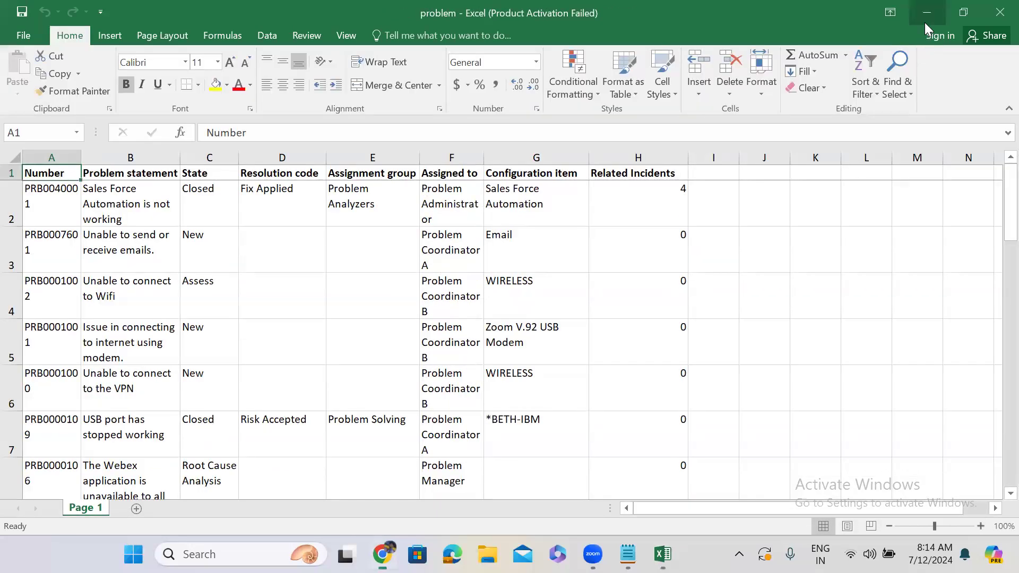
left_click(926, 13)
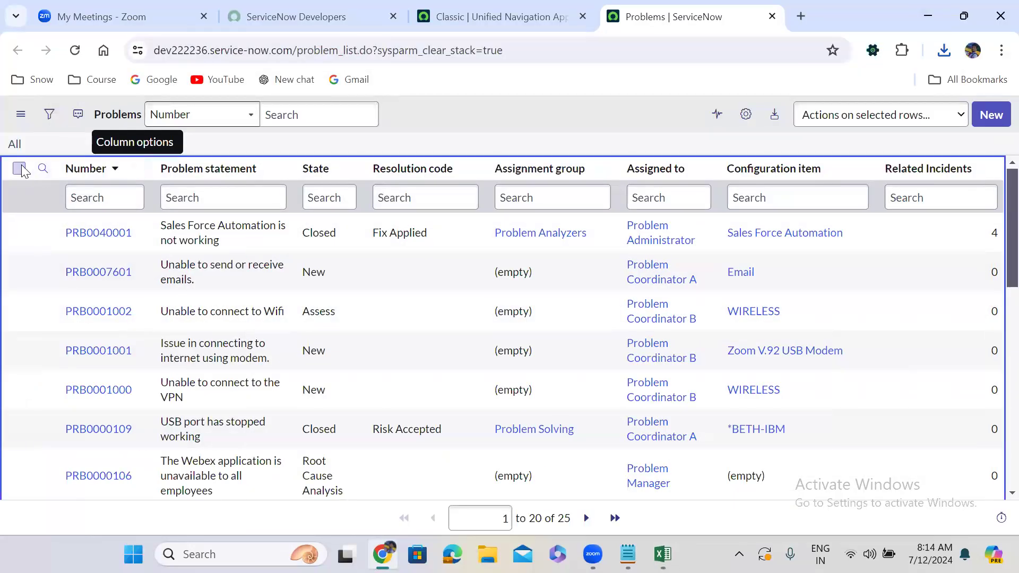
Step: Delete all problem records on the first page of the Problems list in ServiceNow, including their related records
left_click(20, 169)
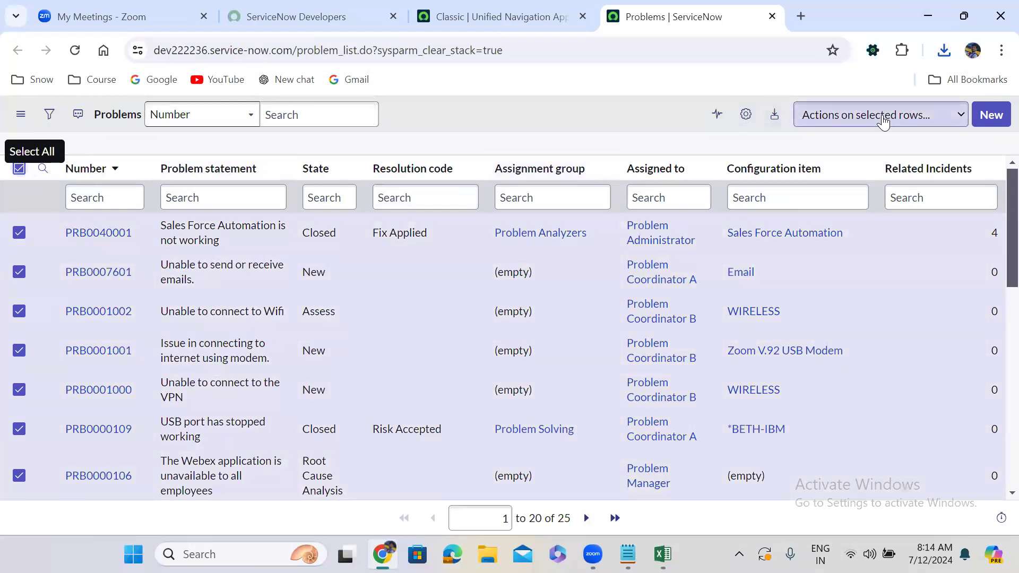
left_click(883, 121)
left_click(850, 153)
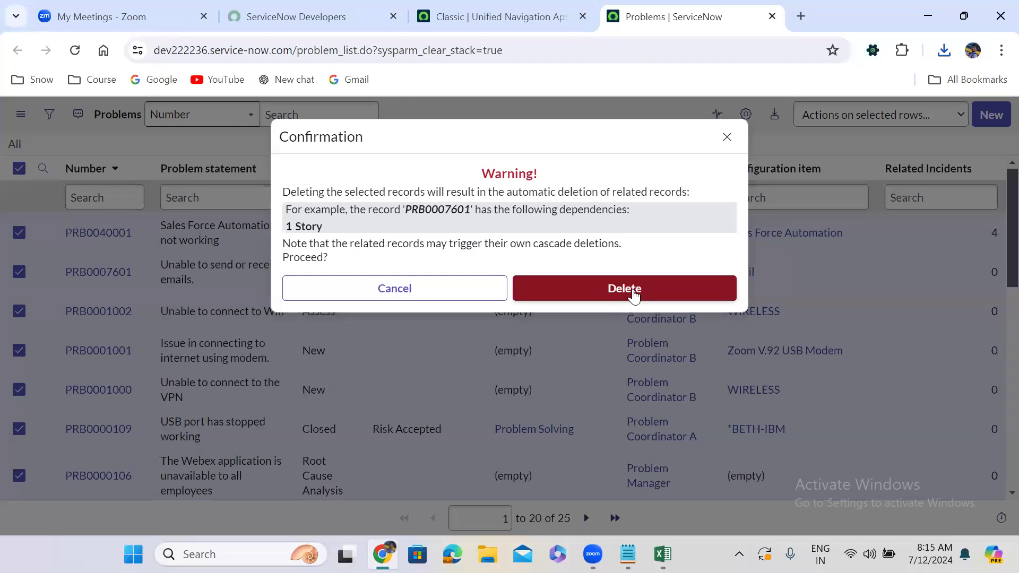
left_click(632, 290)
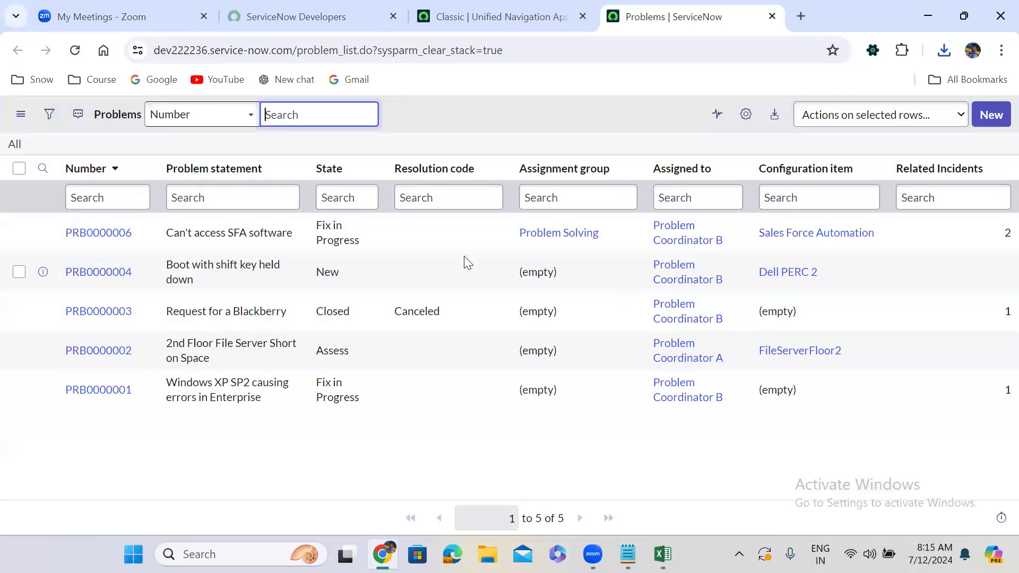
Step: Select all remaining records in the Problems list and delete them
left_click(18, 169)
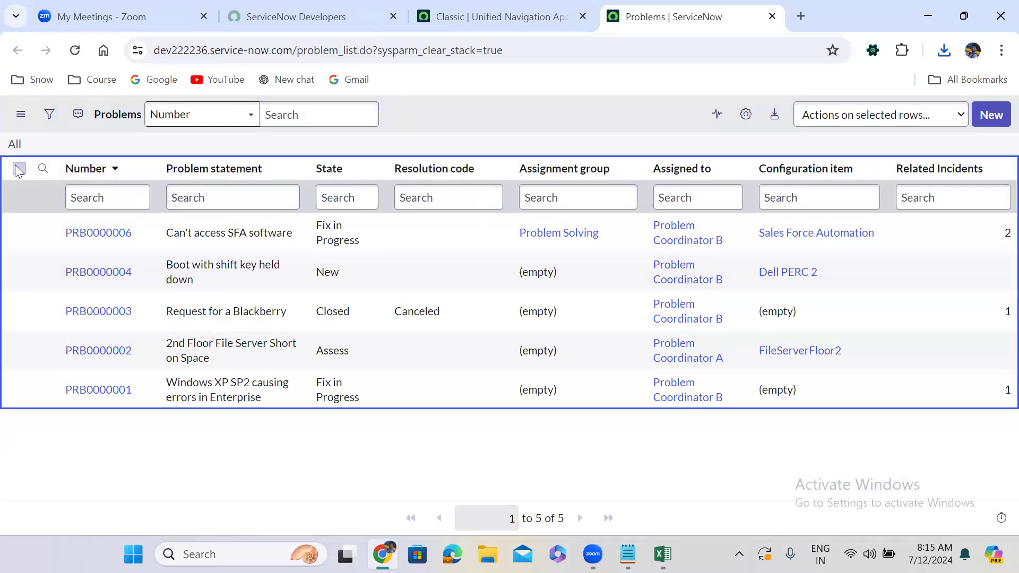
left_click(19, 170)
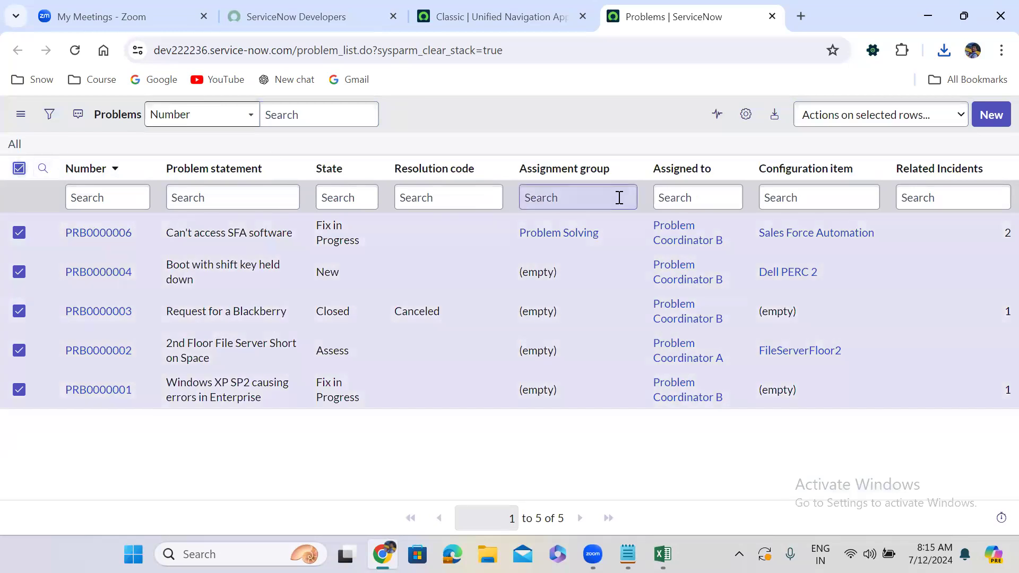
left_click(863, 122)
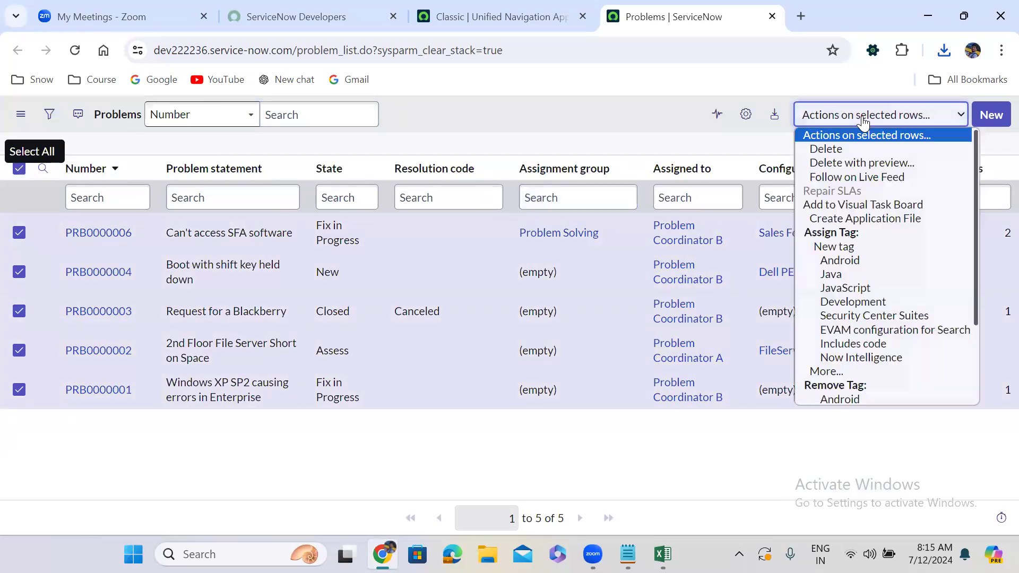
left_click(850, 150)
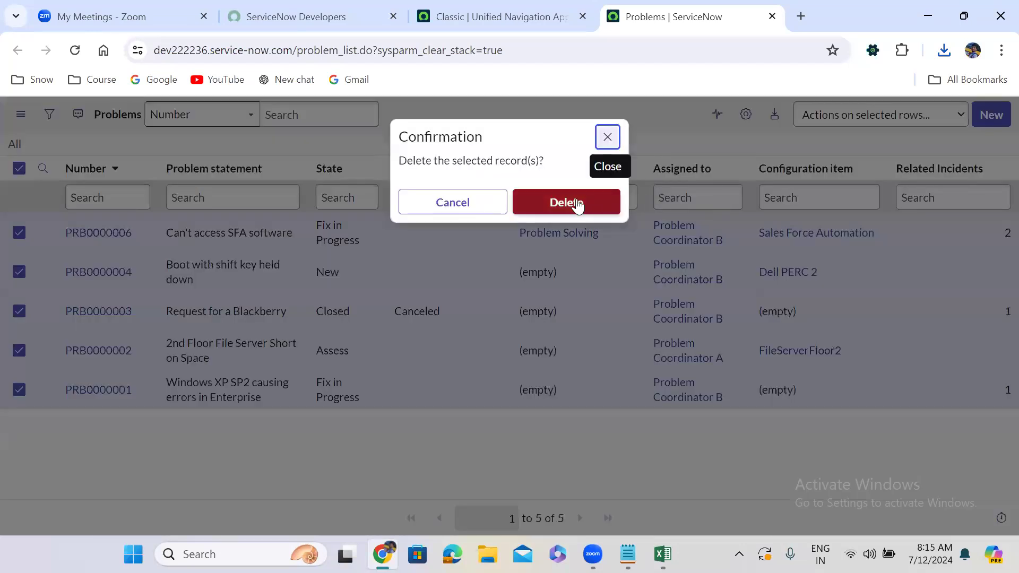
left_click(577, 205)
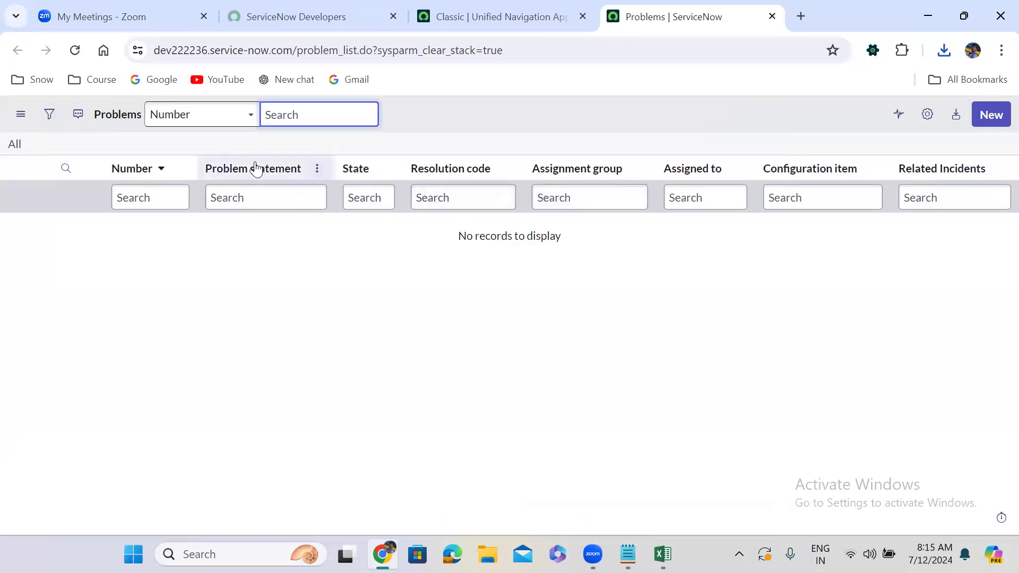
Step: Reload the Problems list with no filter to check whether any records remain
left_click(13, 146)
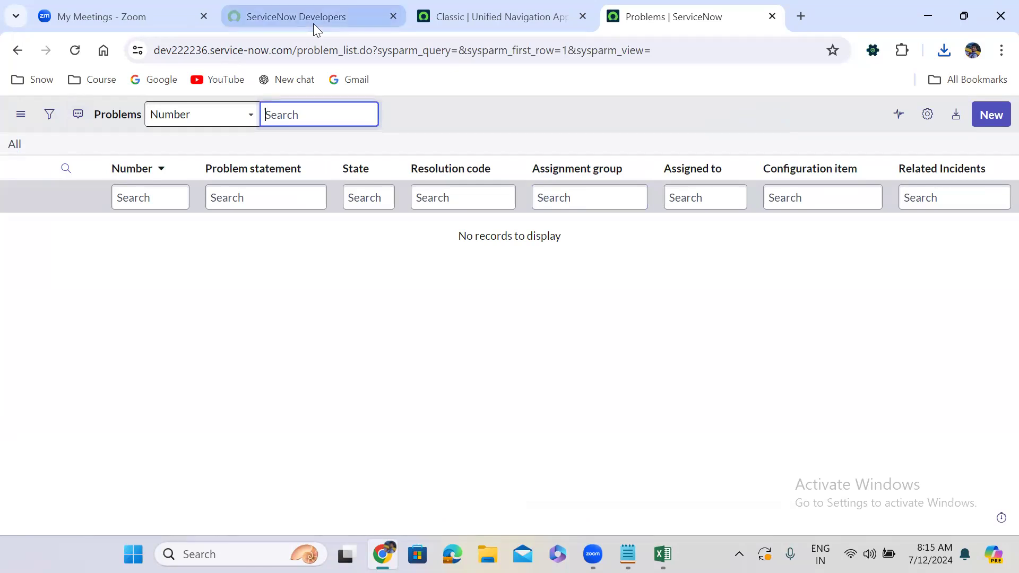
left_click(448, 136)
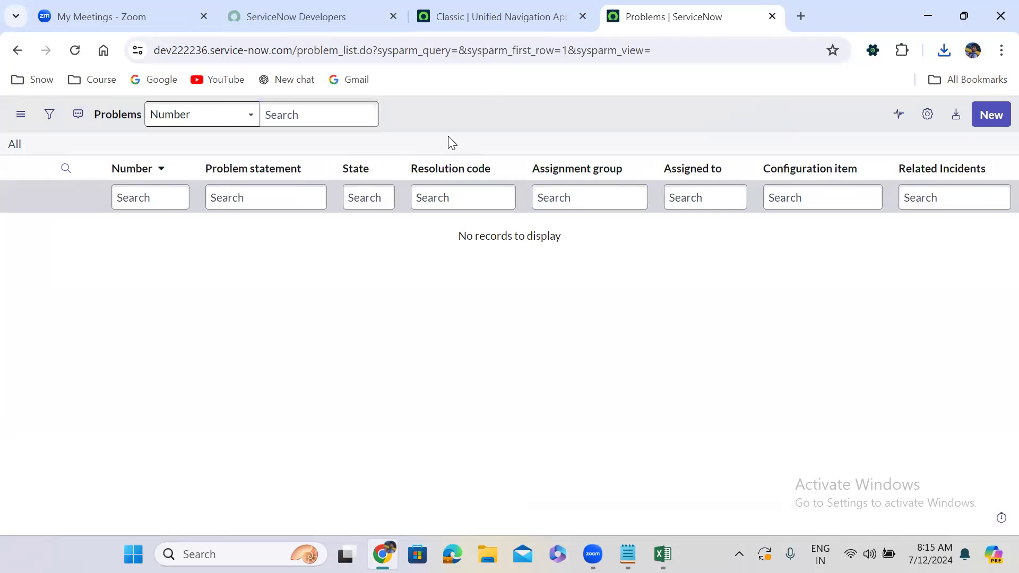
left_click(14, 148)
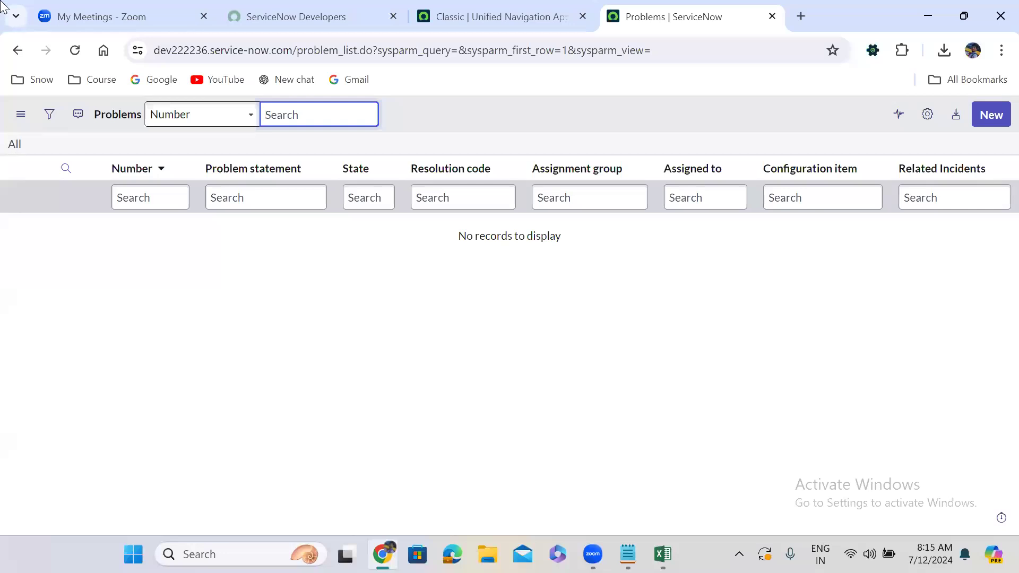
left_click(30, 11)
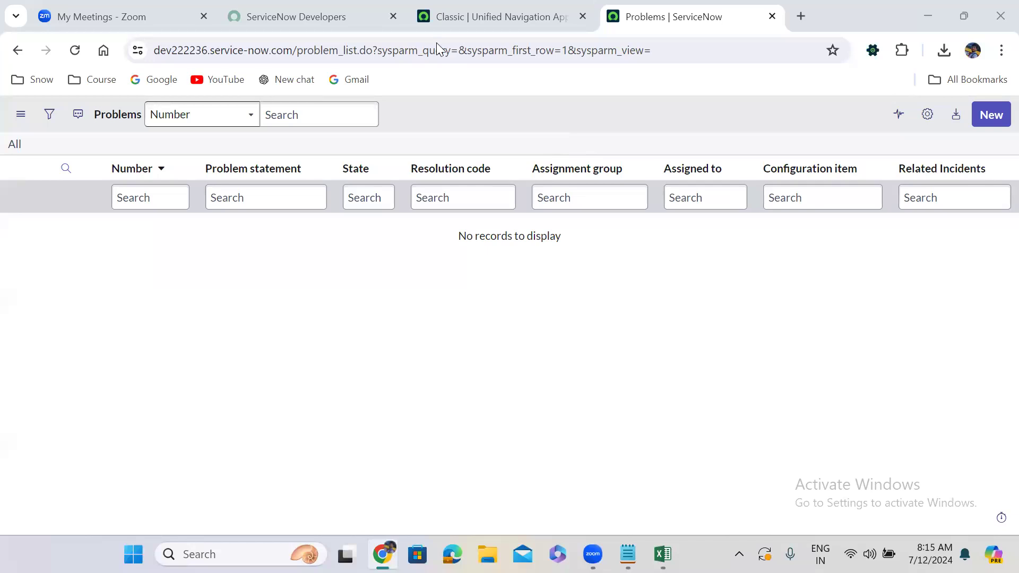
Step: Close the Problems tab and reopen the Problem table's list from the navigator using problem.LIST
left_click(773, 17)
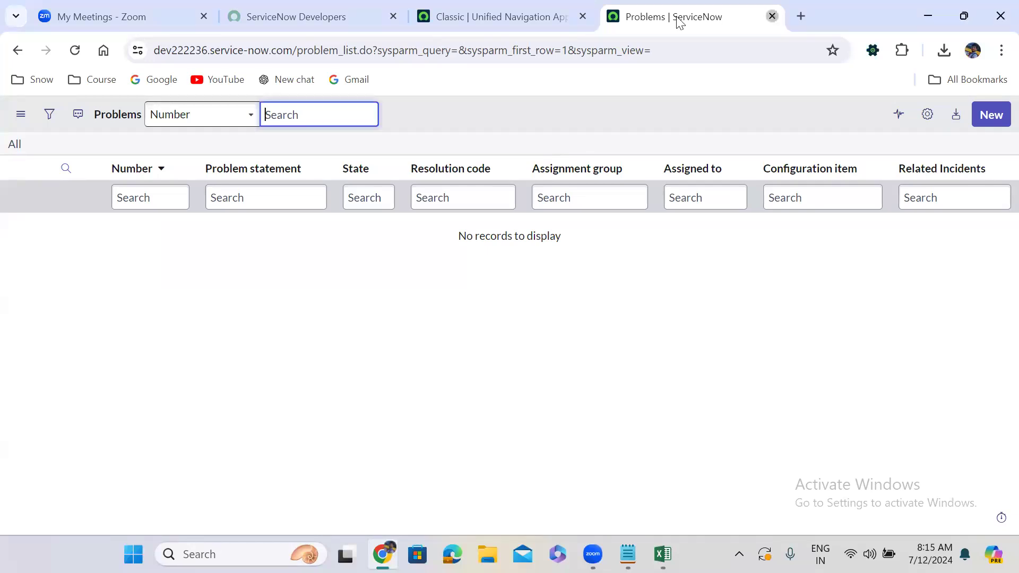
left_click(174, 126)
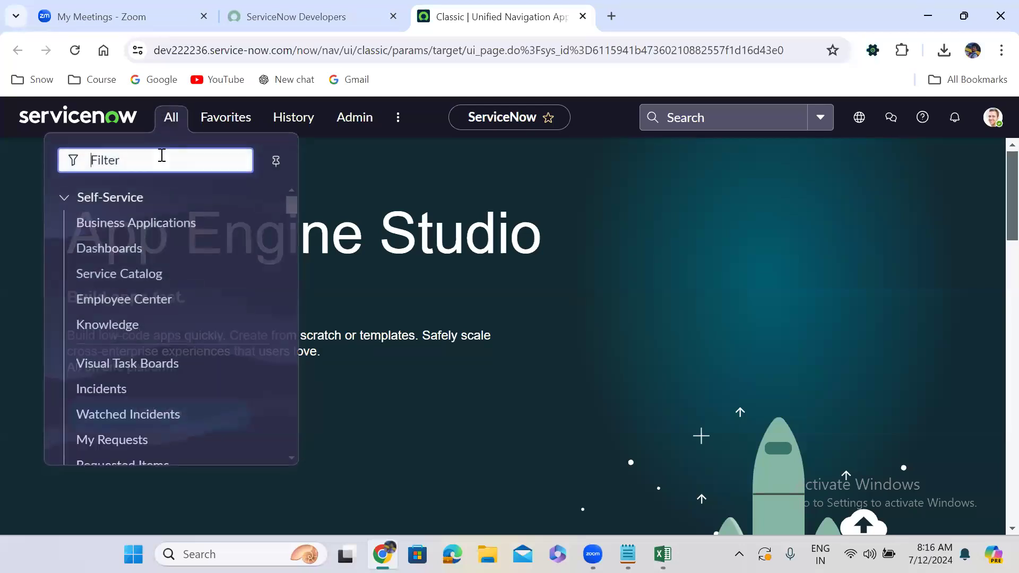
type("probl")
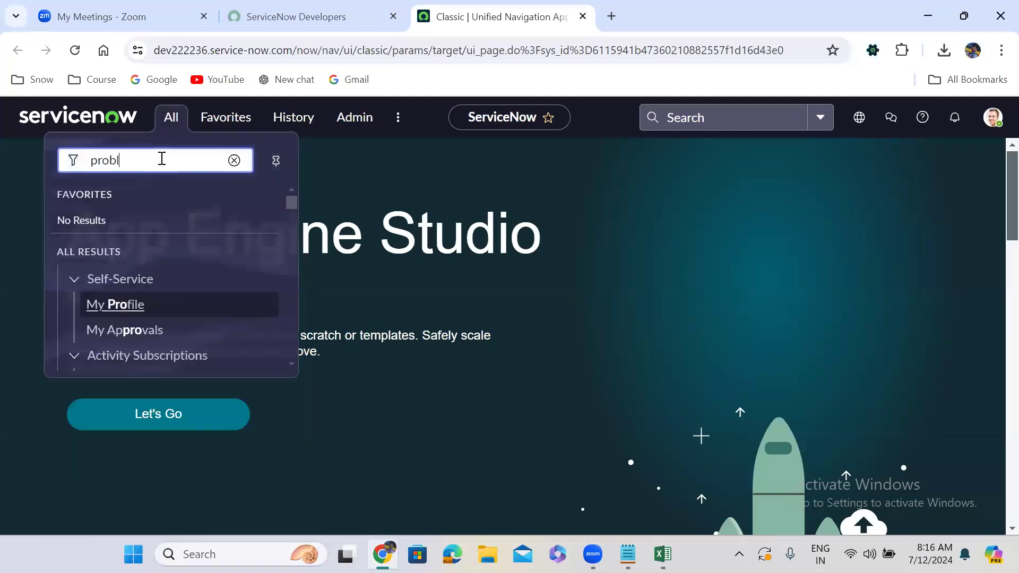
type("em.LIST")
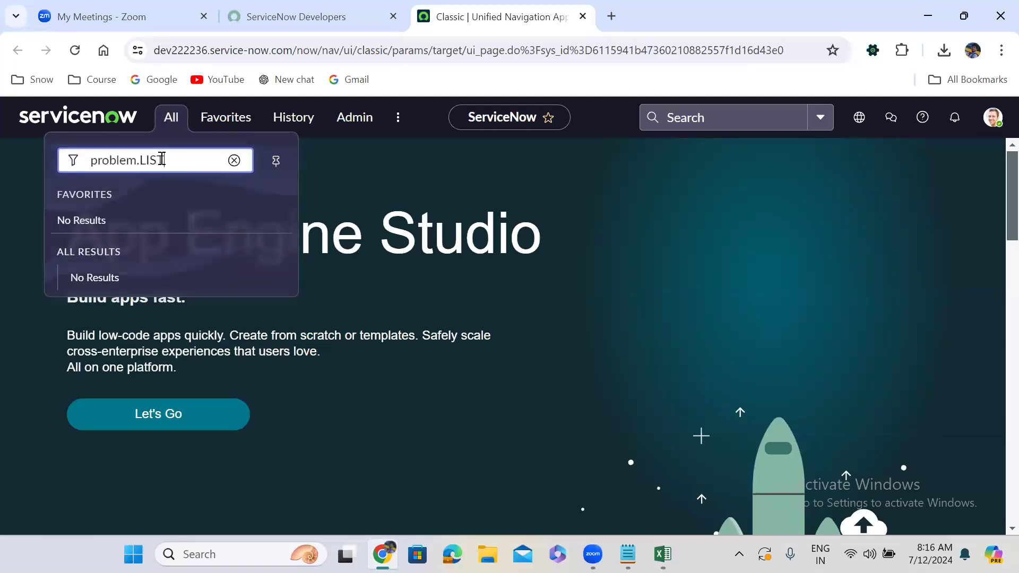
key("Return")
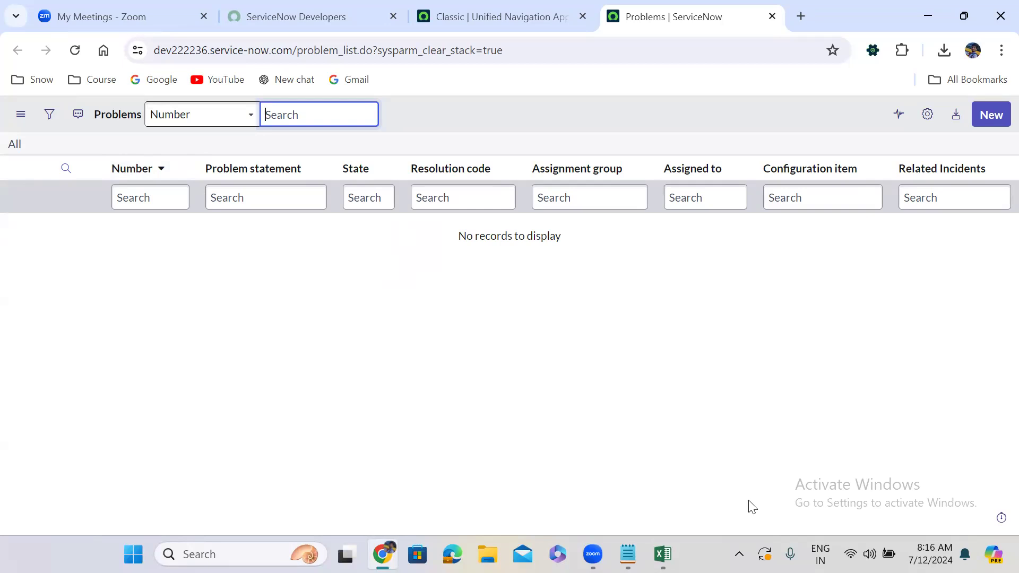
Step: Switch to the problem workbook in Excel and set the State of every record, from C2 down to C26, to New
left_click(663, 554)
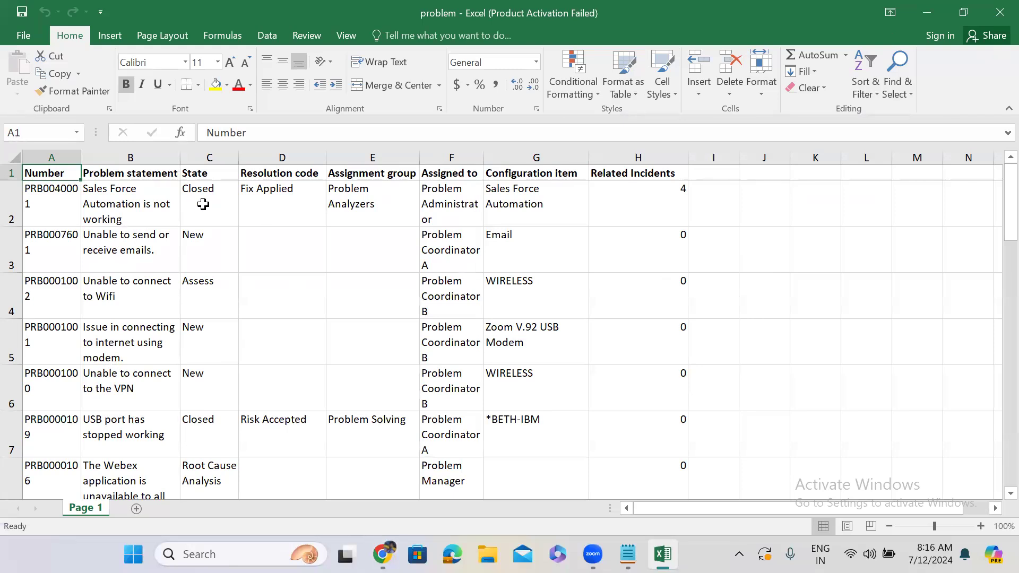
left_click(203, 235)
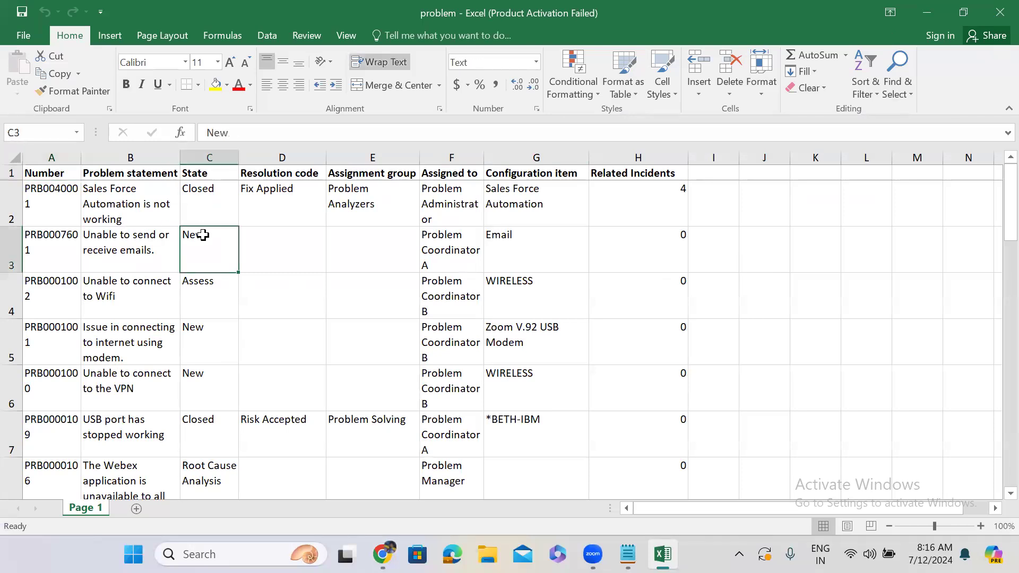
key("ctrl+c")
left_click(204, 202)
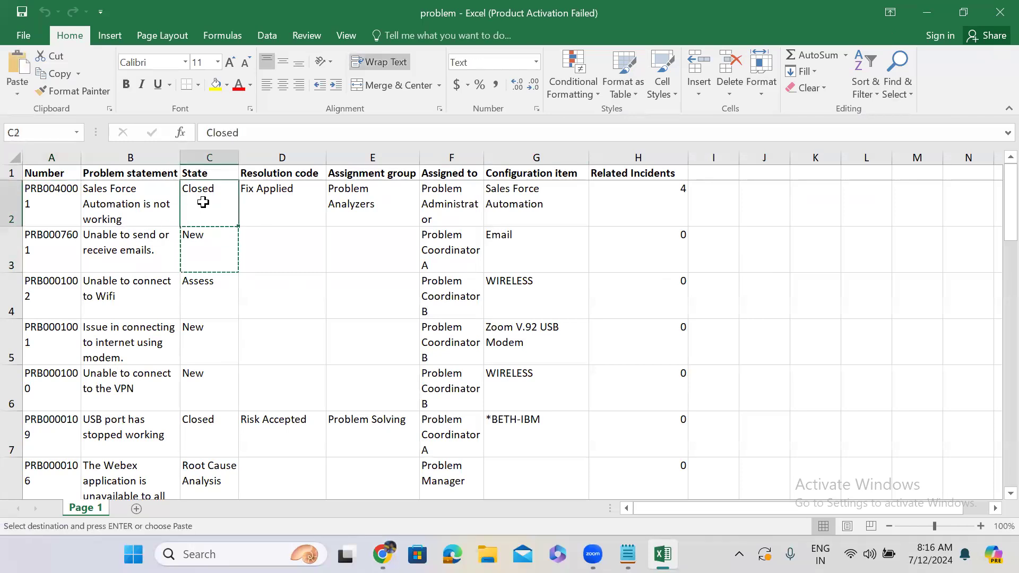
key("ctrl+v")
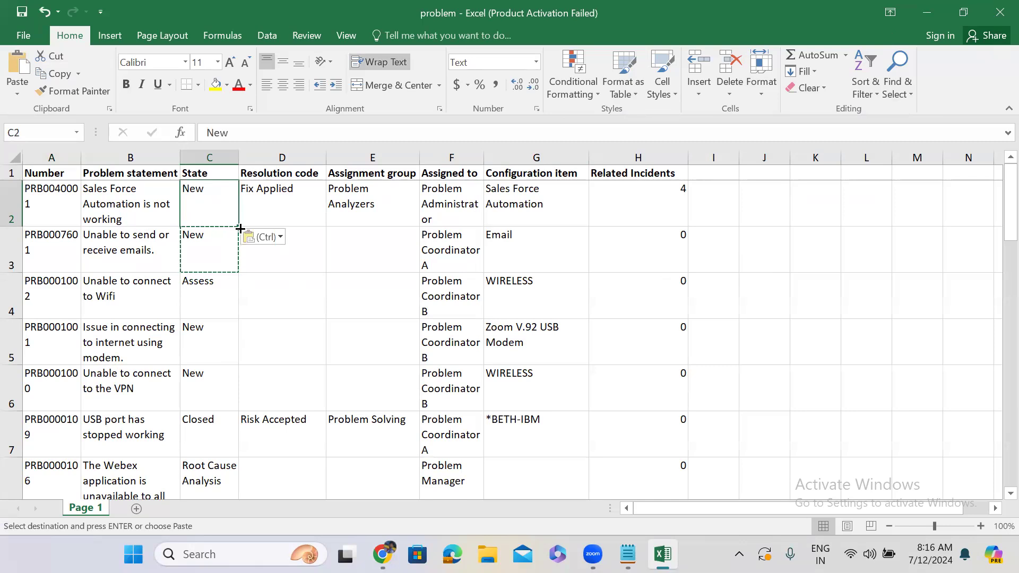
mouse_move(240, 228)
left_mouse_down()
mouse_move(246, 510)
mouse_move(223, 357)
mouse_move(241, 294)
mouse_move(239, 132)
mouse_move(241, 207)
mouse_move(226, 278)
left_mouse_up()
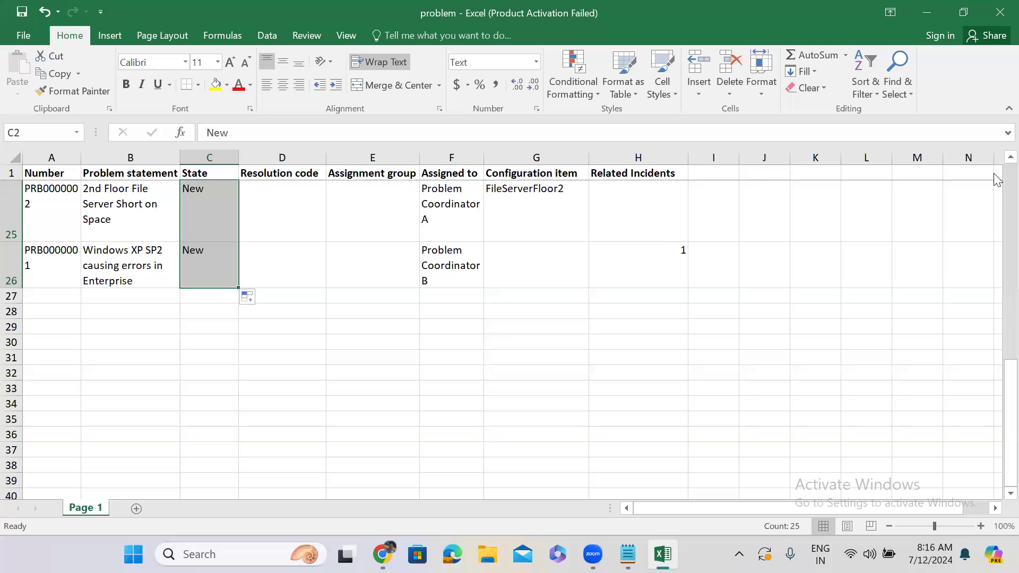
scroll(996, 181, "up", 8)
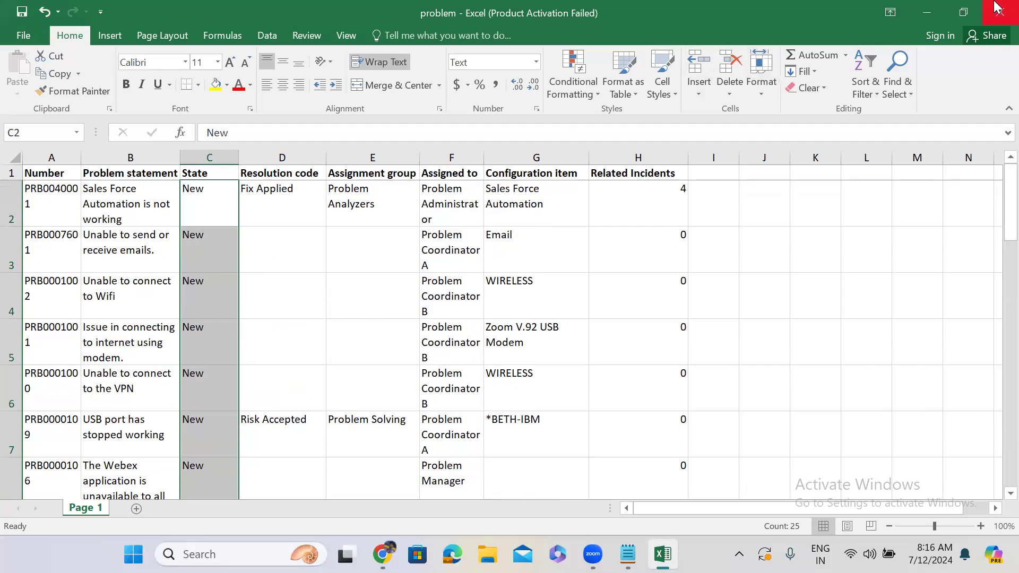
left_click(930, 11)
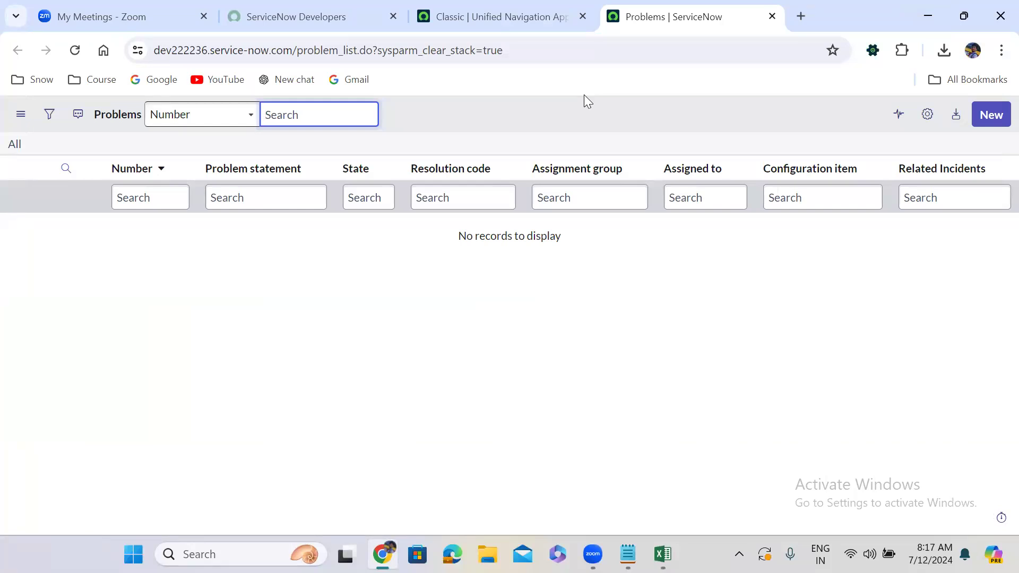
Step: Return to ServiceNow, open Load Data from the navigator and select Existing table for the import set table
left_click(444, 11)
left_click(170, 118)
type("load data")
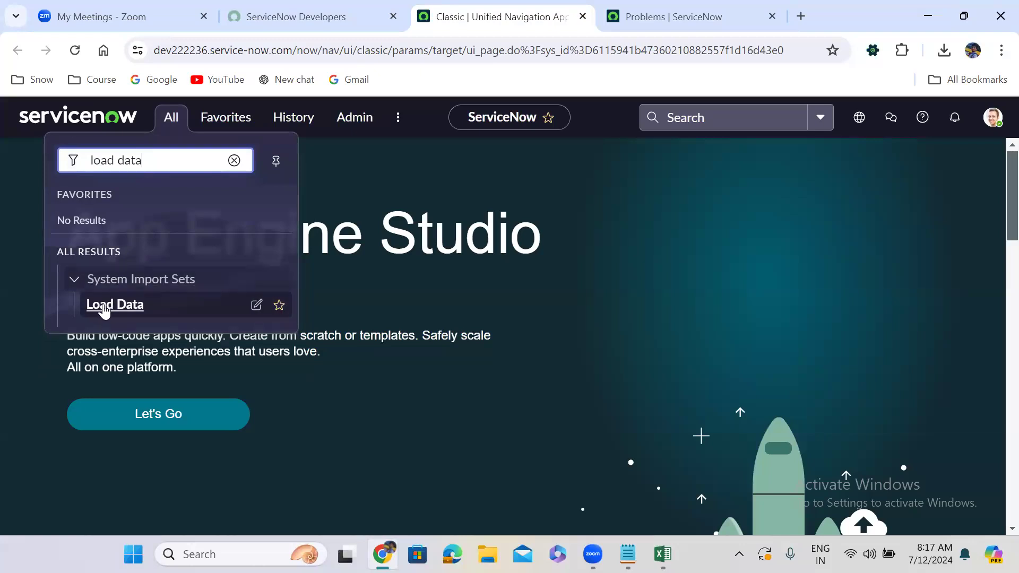
left_click(113, 309)
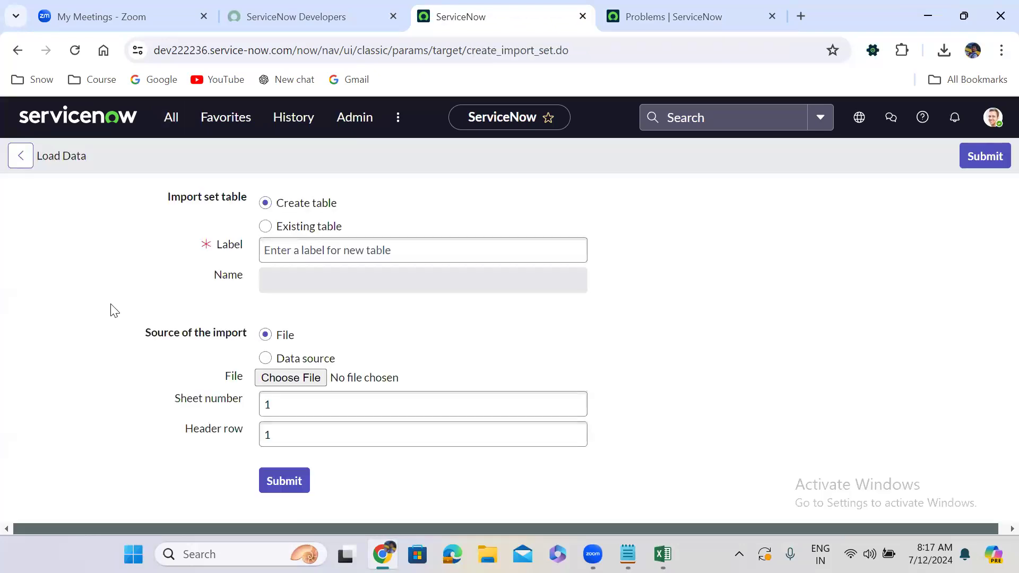
left_click(295, 229)
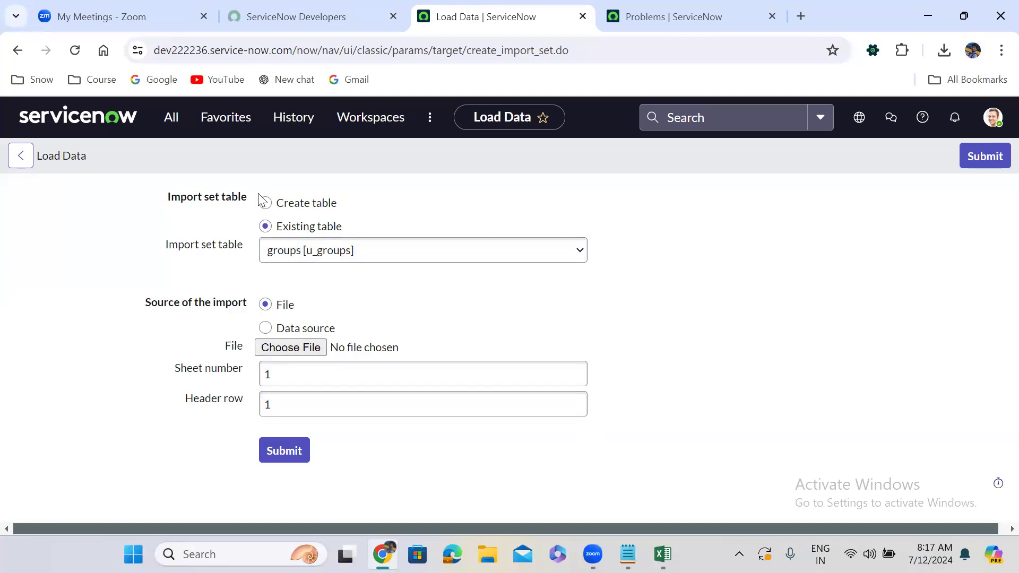
Step: Switch to Zoom and open the Import Sets whiteboard from the whiteboards list
left_click(127, 10)
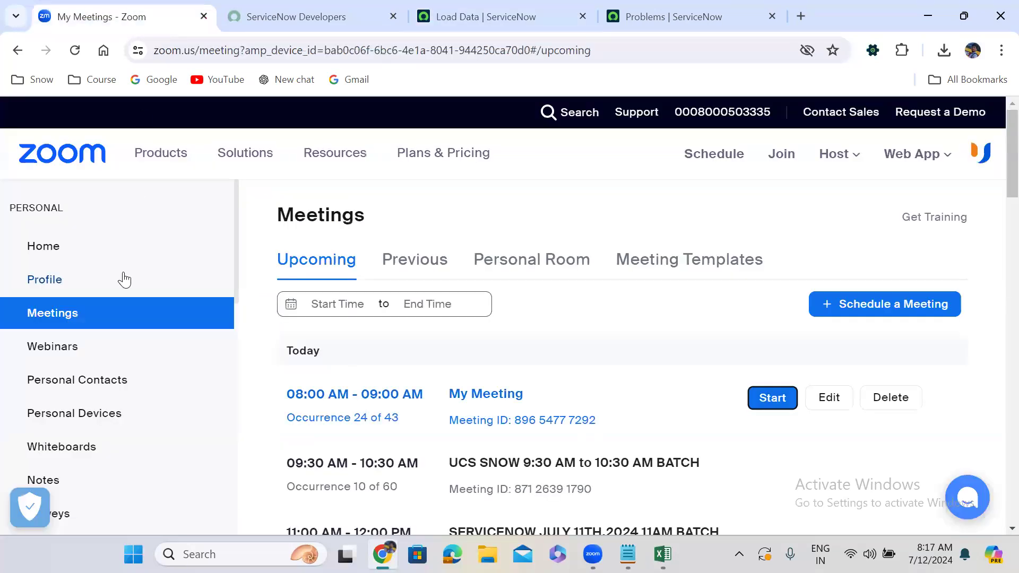
left_click(88, 446)
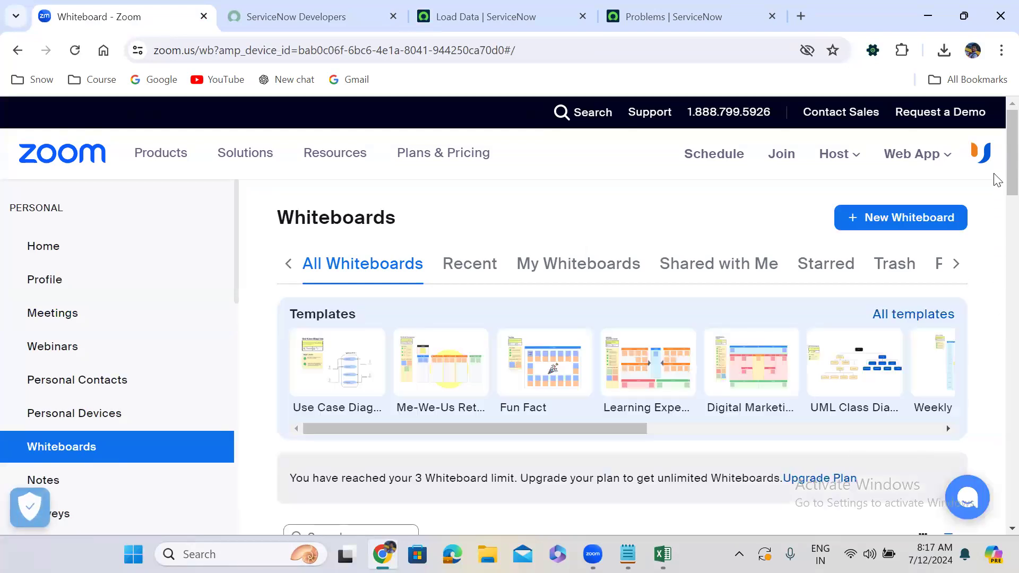
scroll(994, 237, "down", 10)
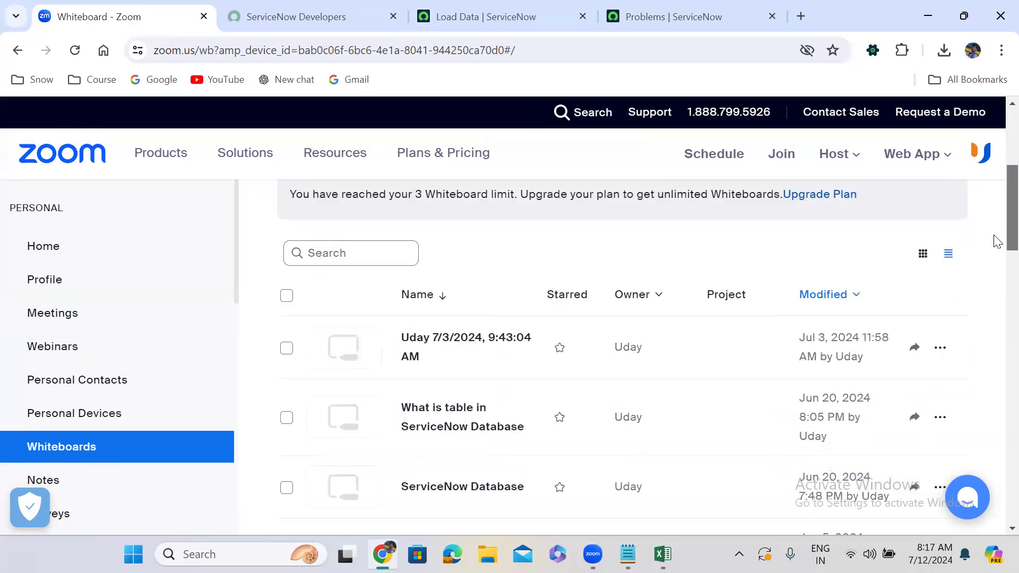
scroll(996, 308, "down", 5)
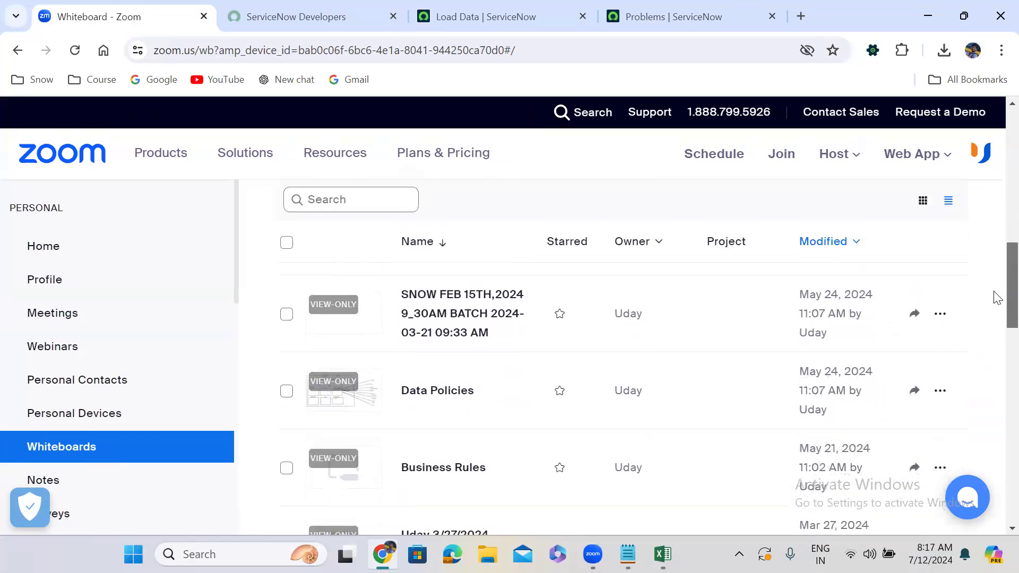
scroll(996, 347, "down", 1)
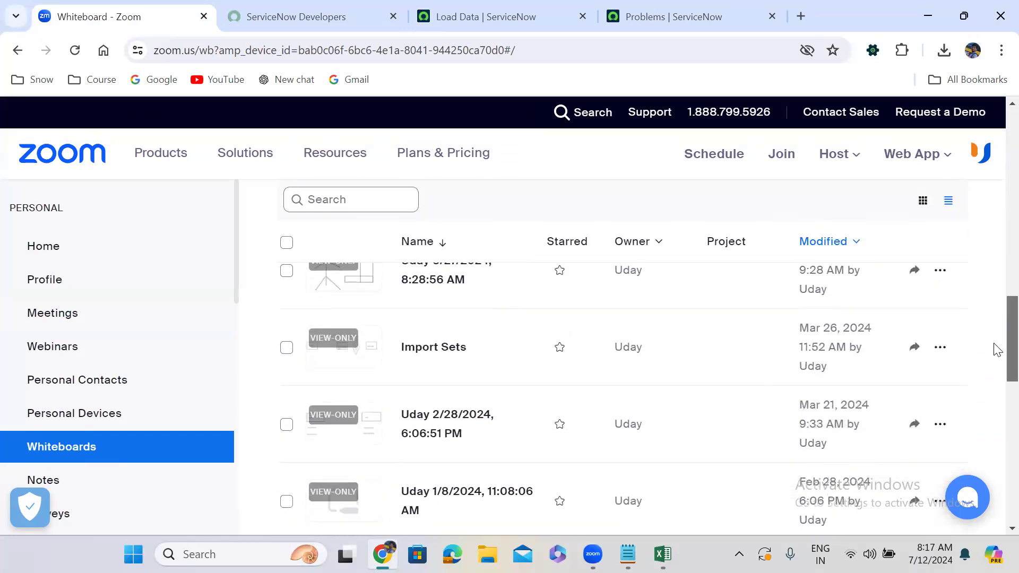
left_click(432, 355)
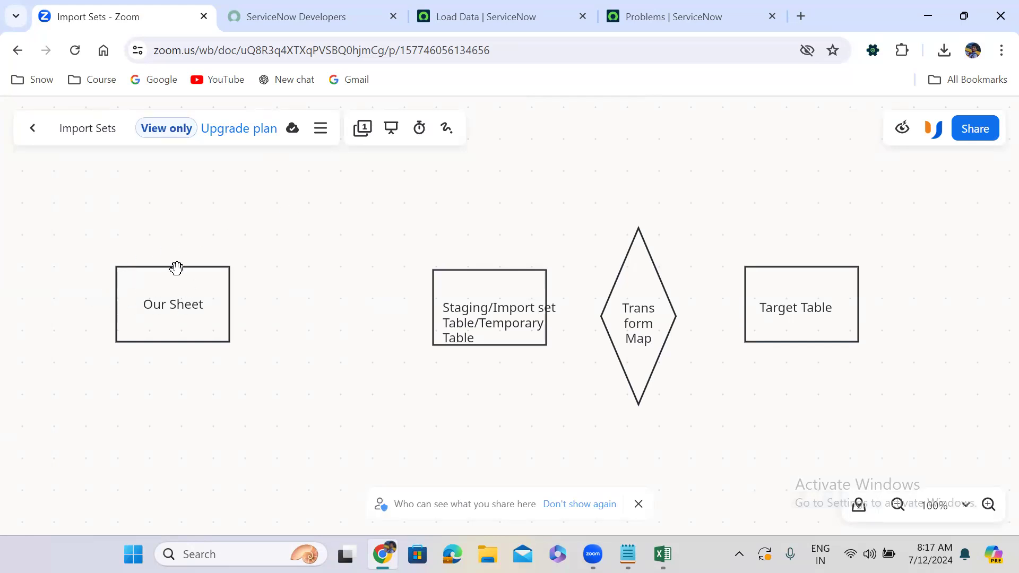
Step: Review the problem workbook in Excel against the Import Sets diagram's sheet, staging table, transform map and target table
left_click(663, 554)
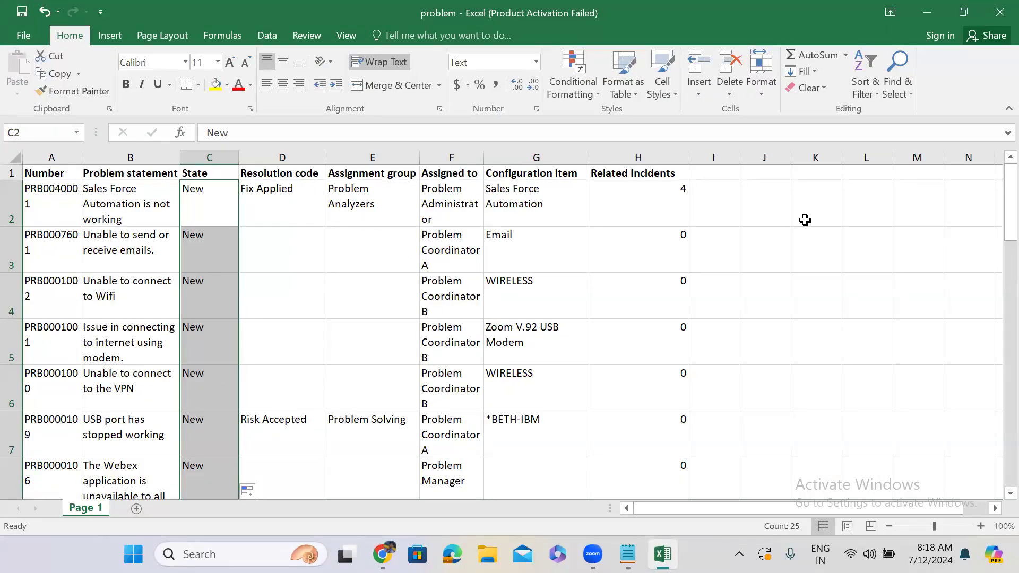
left_click(927, 15)
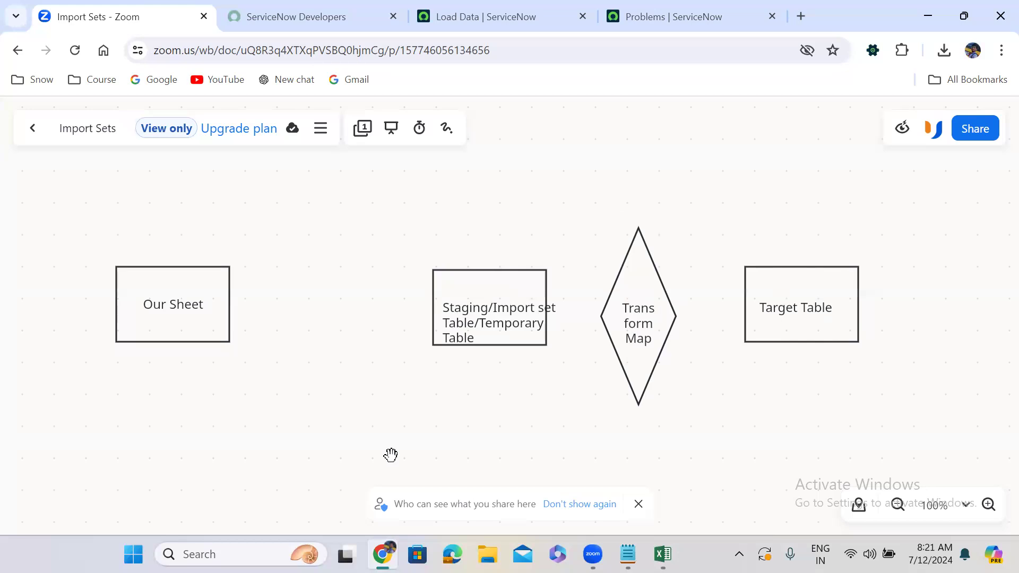
key("alt+Tab")
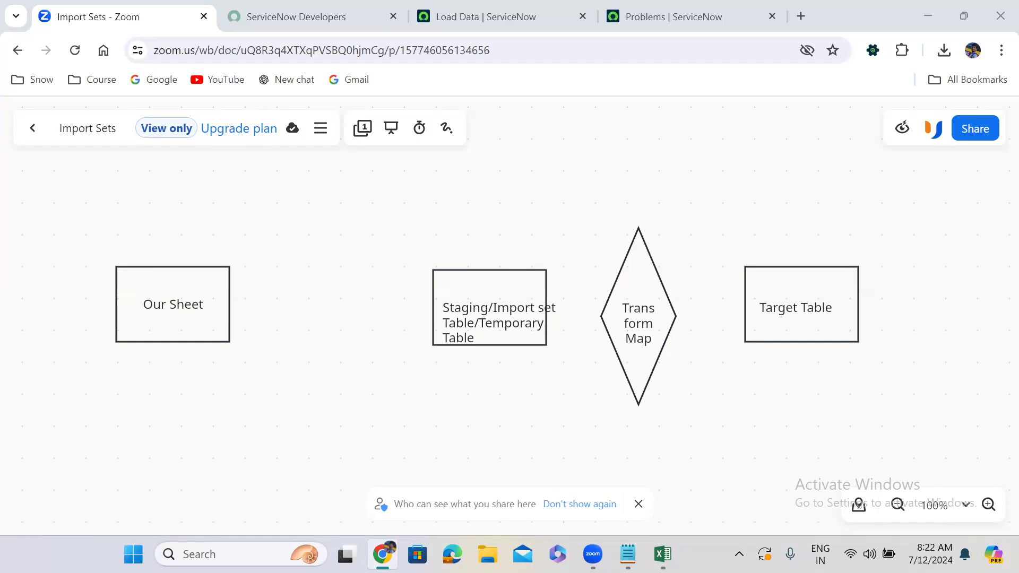
key("alt+Tab")
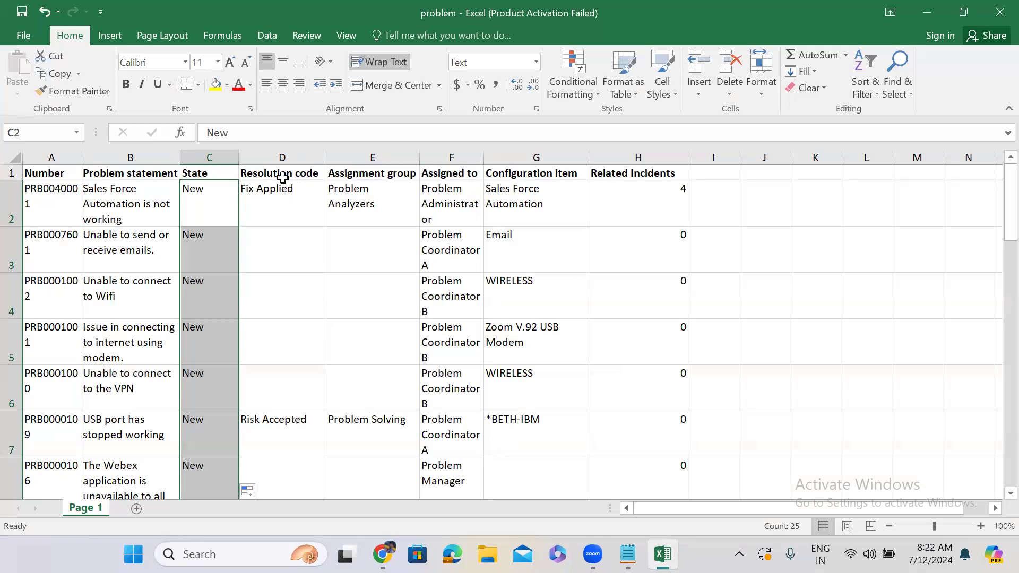
left_click(927, 15)
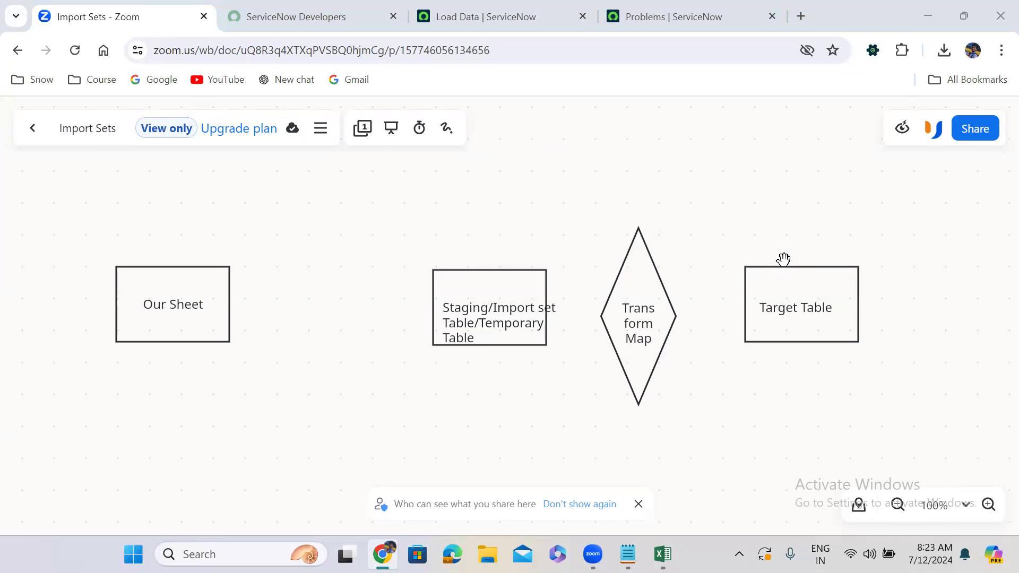
left_click(161, 294)
Step: Return to ServiceNow, reopen Load Data from the navigator and choose Create table for the import set table
left_click(481, 10)
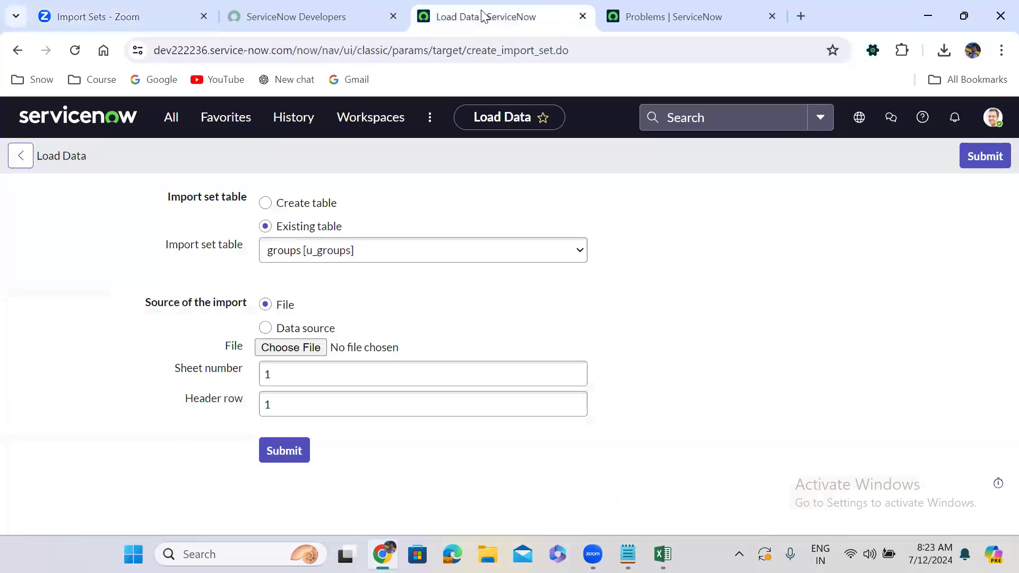
left_click(171, 126)
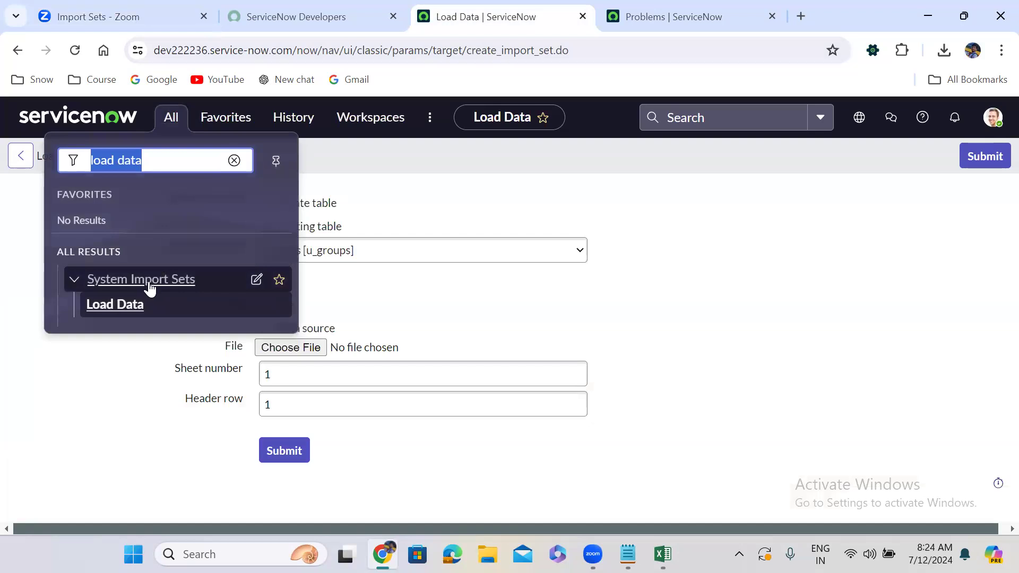
left_click(101, 308)
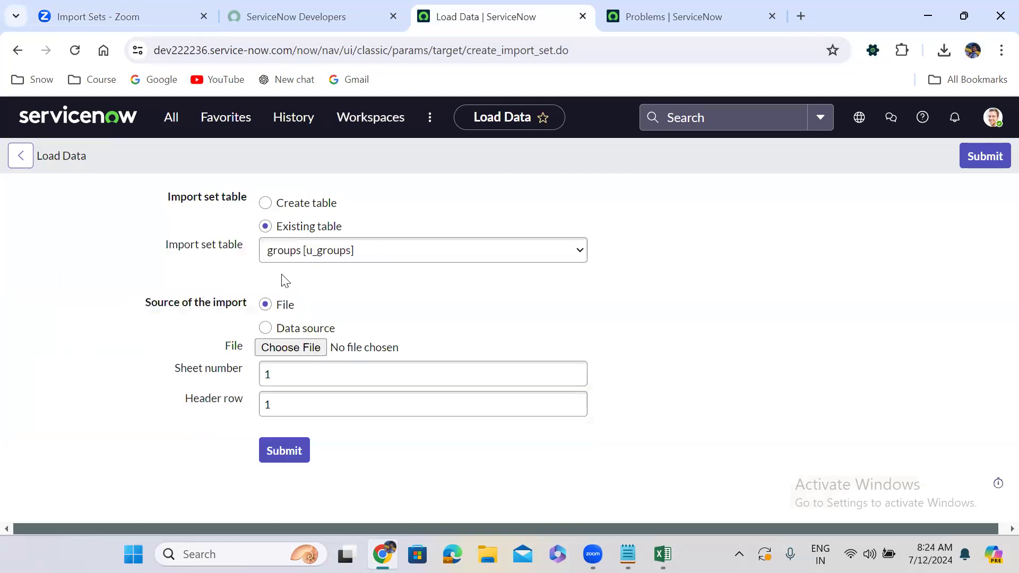
left_click(266, 203)
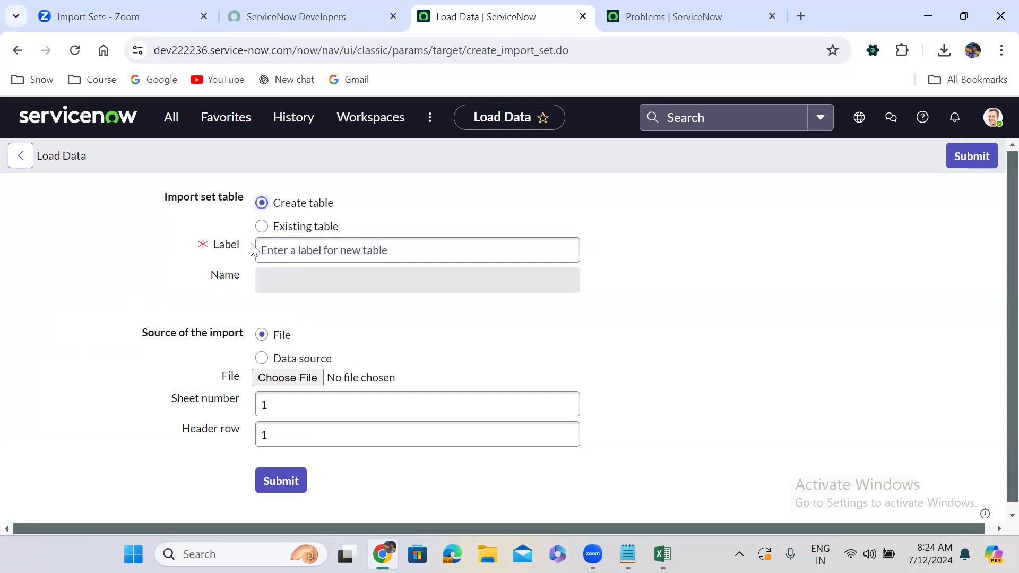
Step: Label the new import set table Temp Problem
left_click(308, 247)
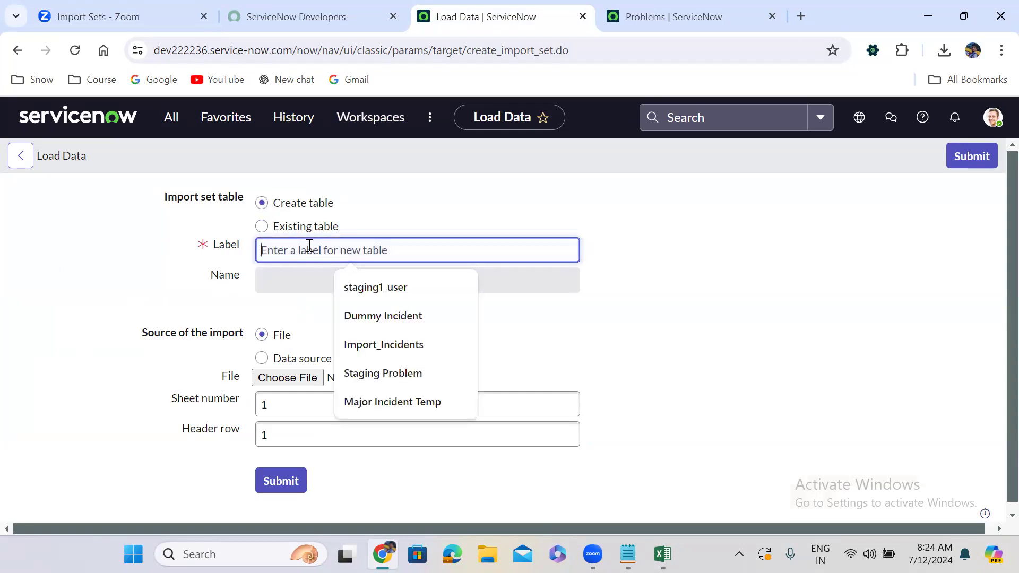
type("P")
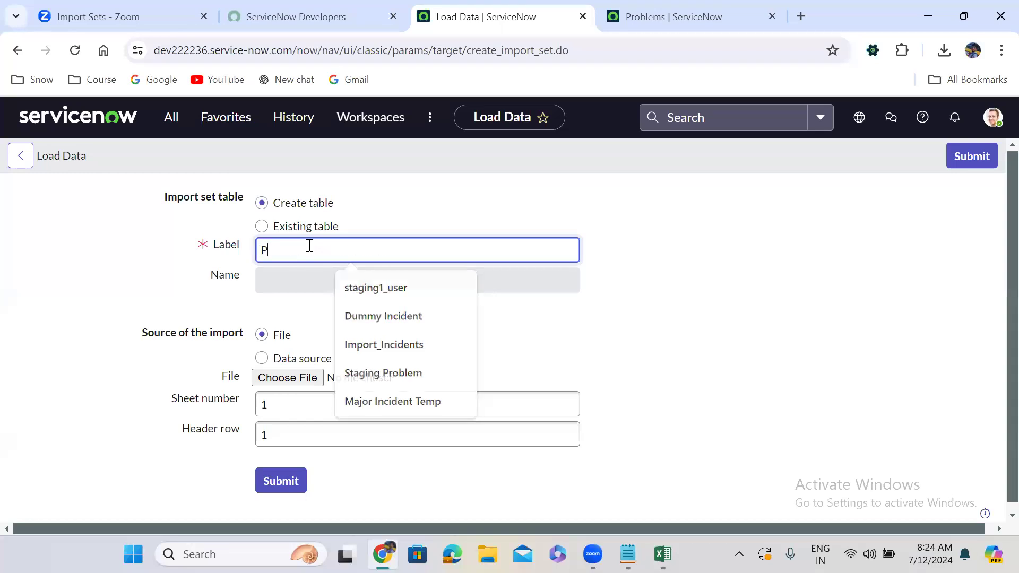
type("roblem")
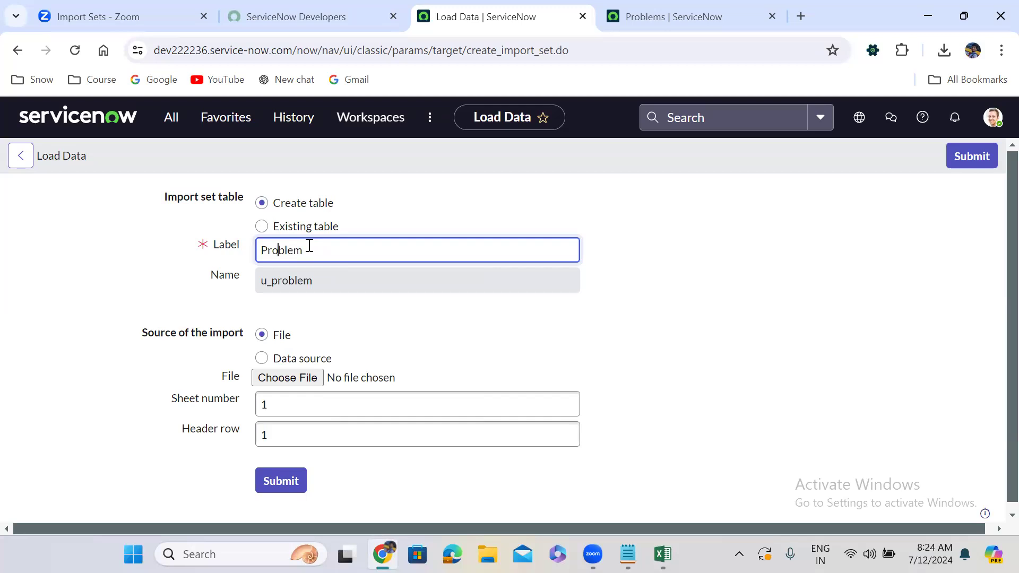
key("Home")
type("Temp")
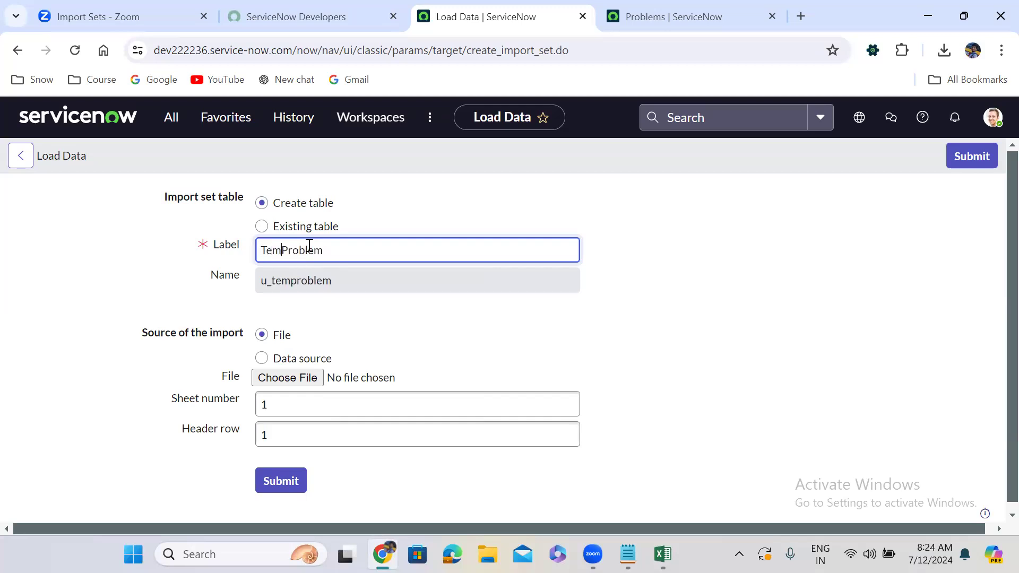
left_click(668, 308)
scroll(672, 312, "down", 1)
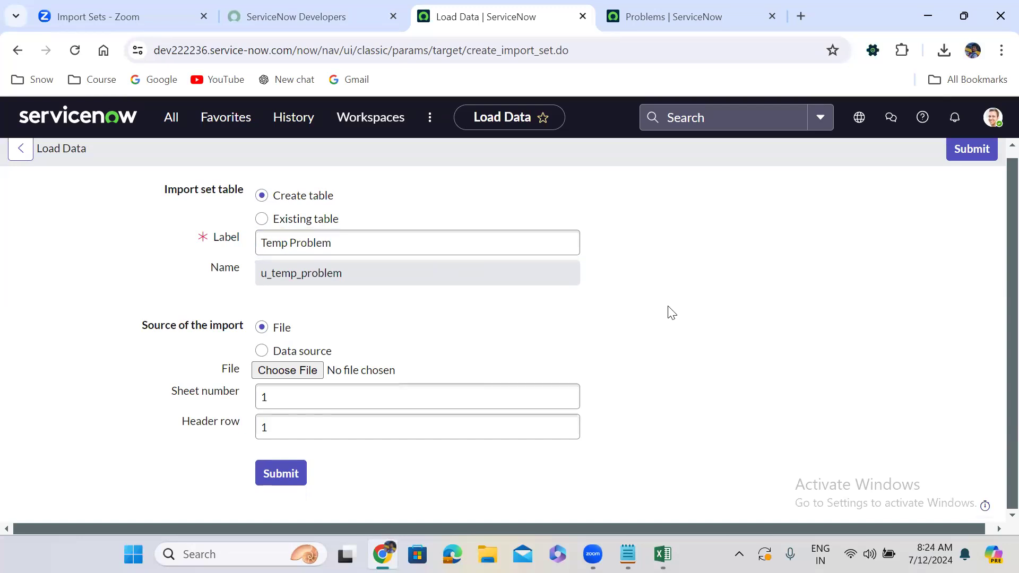
Step: Attach the problem.xlsx file from the Desktop folder as the source file of the import
left_click(307, 372)
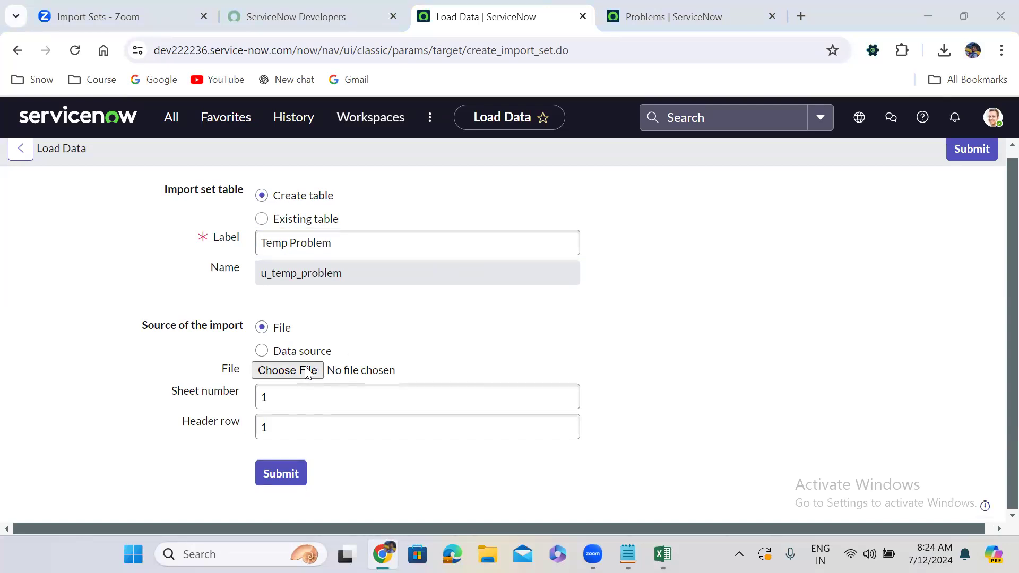
left_click(226, 212)
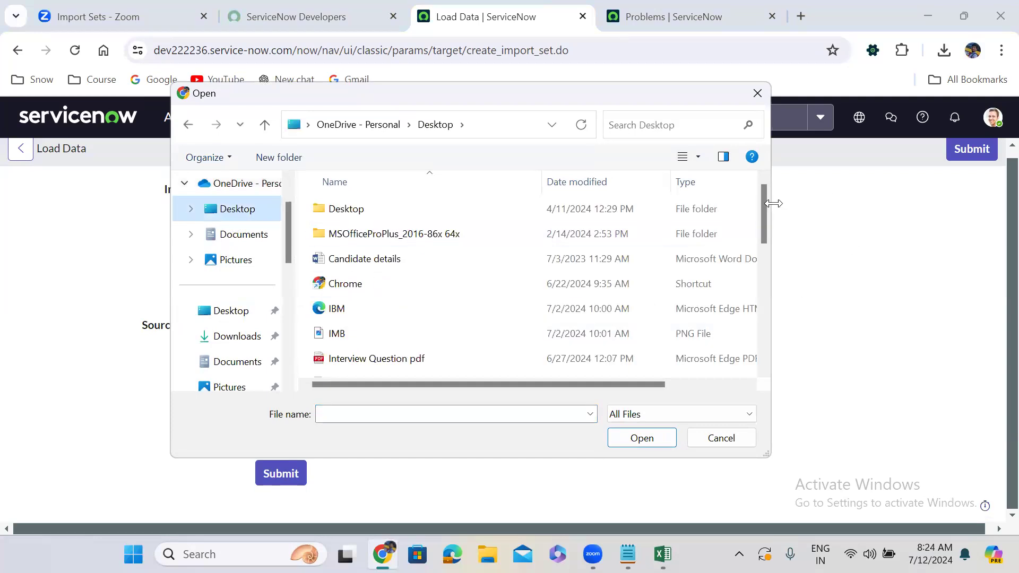
left_click_drag(763, 204, 763, 283)
left_click(356, 283)
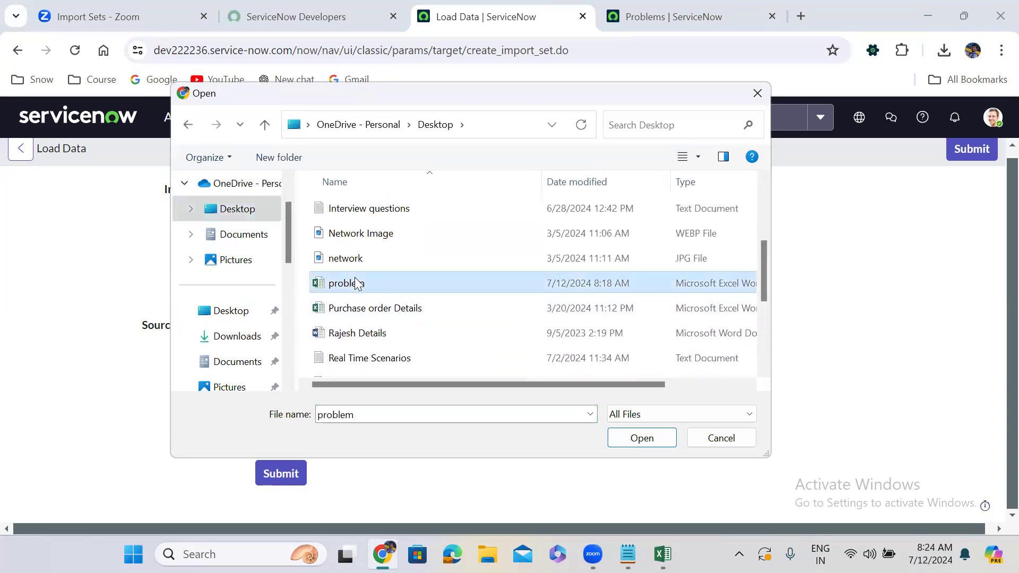
left_click(658, 439)
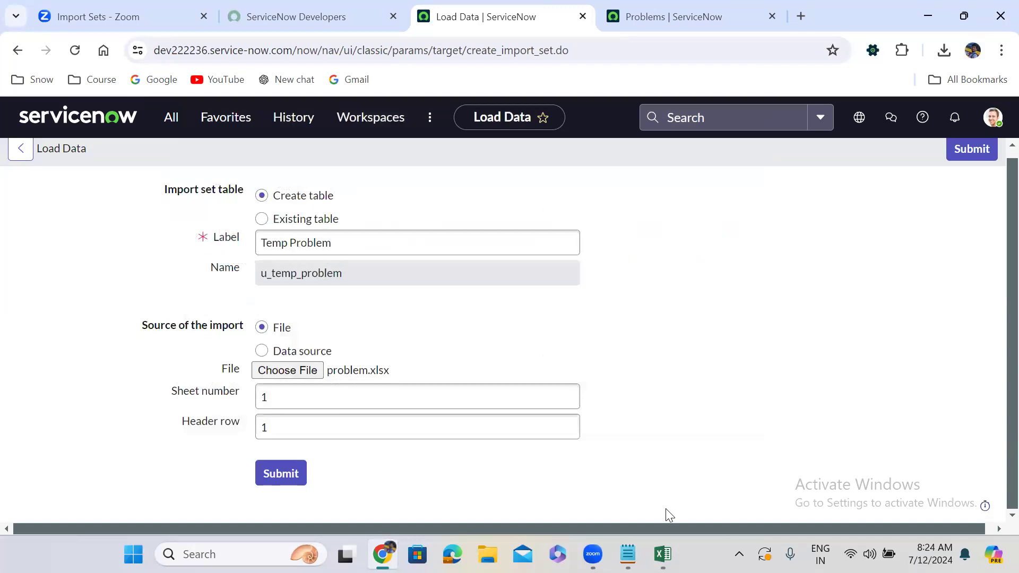
Step: Switch to the problem workbook in Excel and compare header row 1 with the first record in row 2
left_click(662, 554)
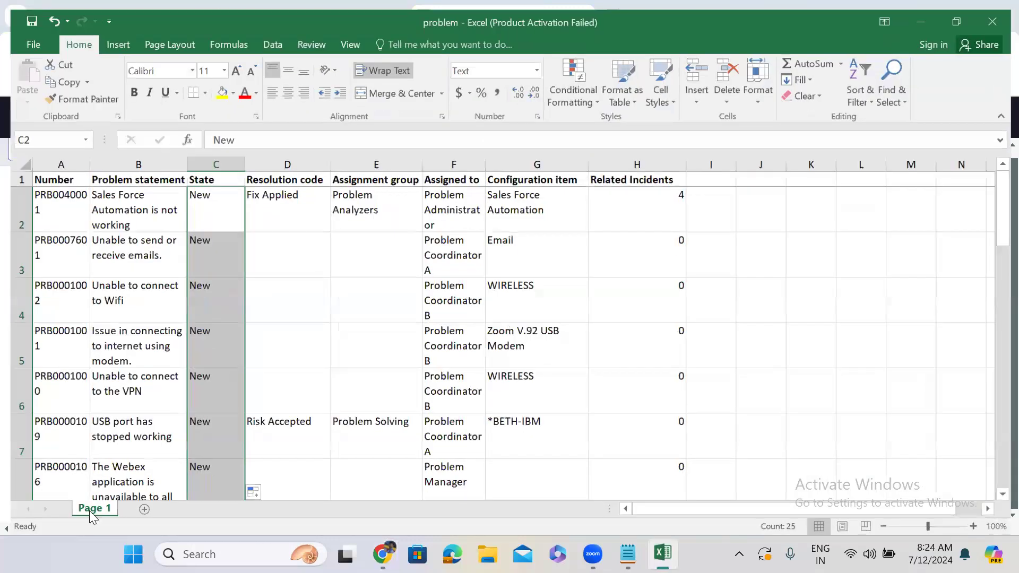
left_click(12, 174)
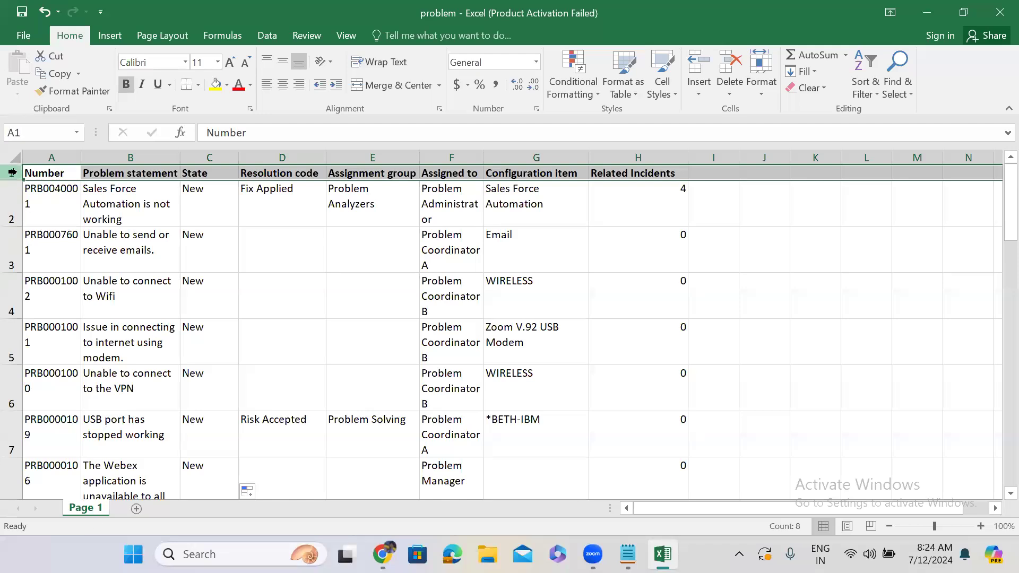
left_click(12, 206)
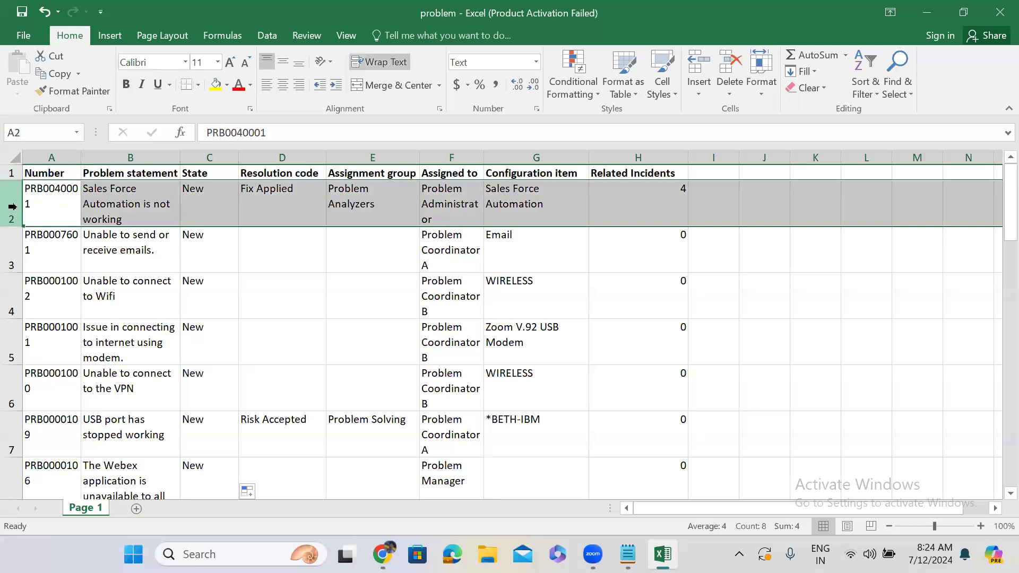
left_click(11, 172)
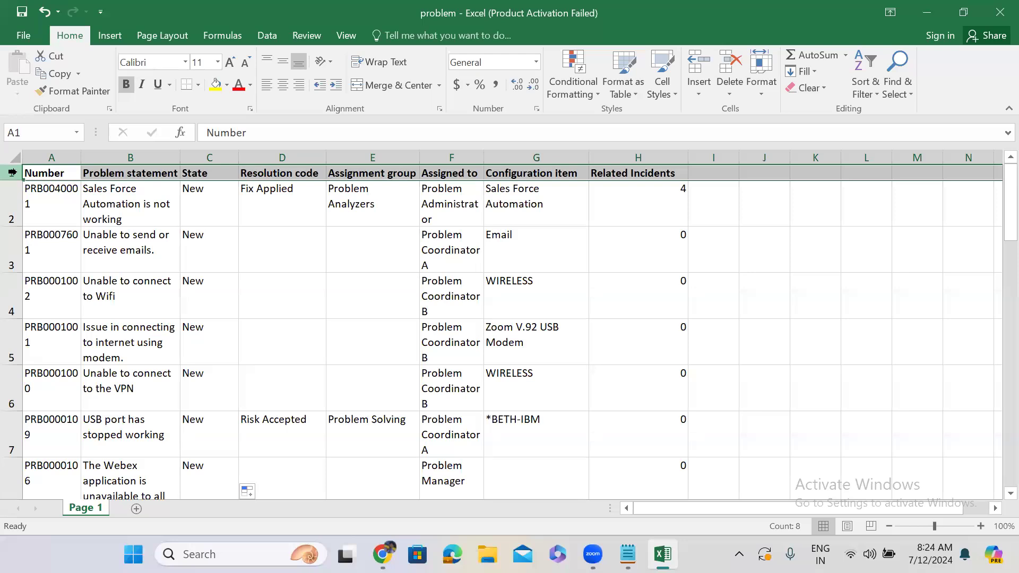
left_click(12, 212)
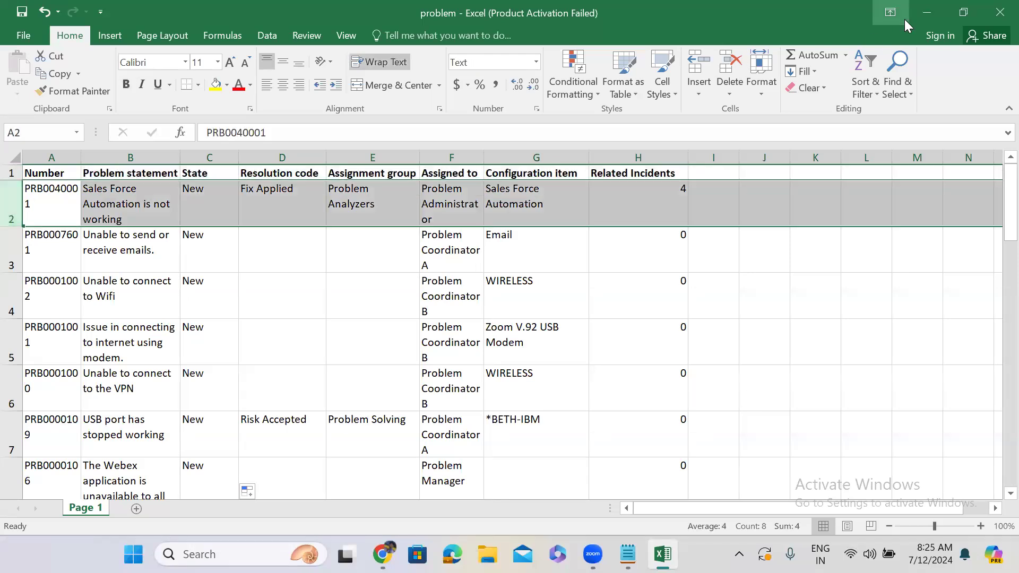
left_click(927, 13)
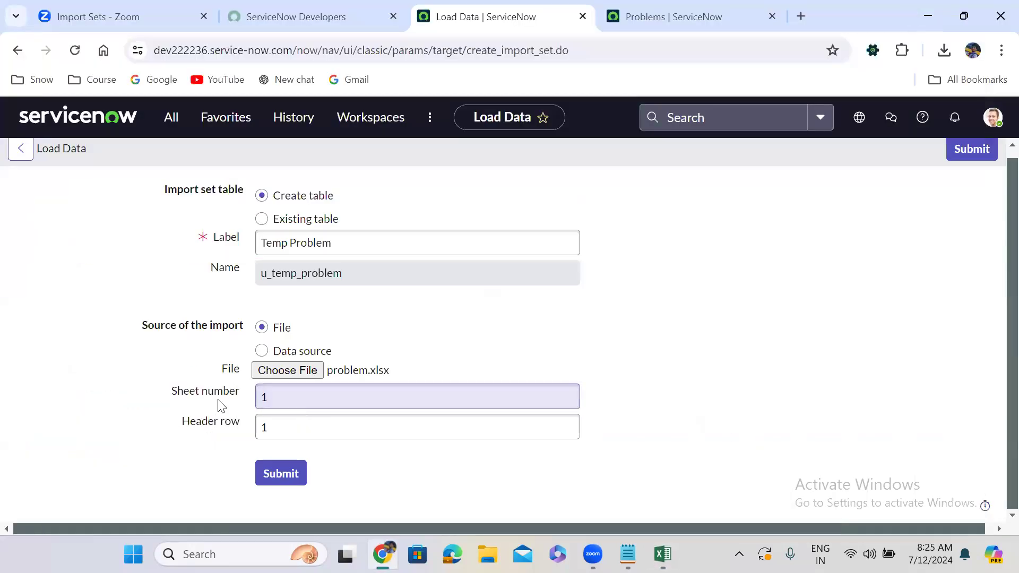
Step: Check the form's Sheet number and Header row fields against the Excel header row, and save the workbook
left_click_drag(170, 398, 263, 394)
left_click_drag(175, 428, 274, 417)
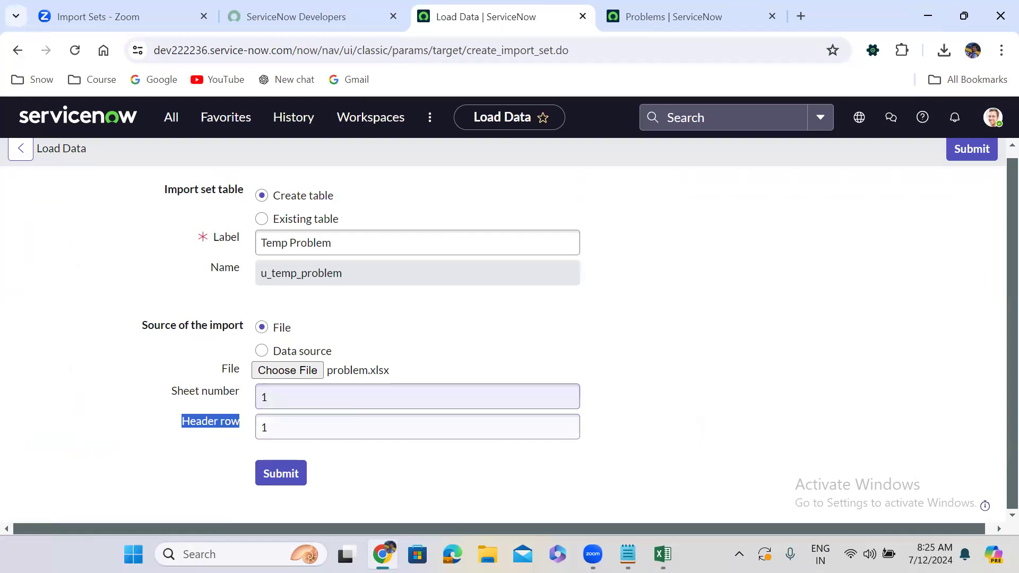
key("alt+Tab")
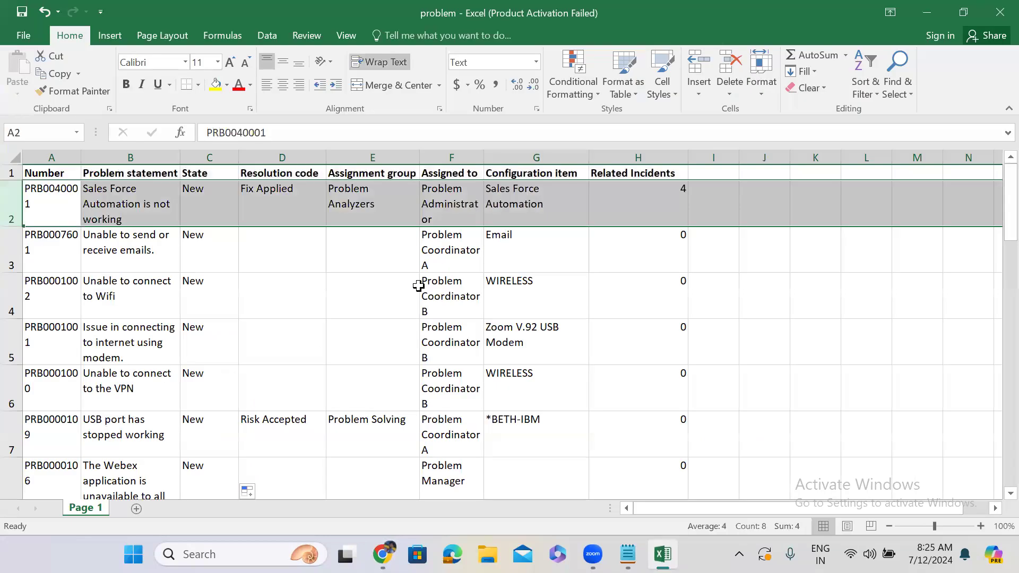
left_click(11, 173)
key("ctrl+s")
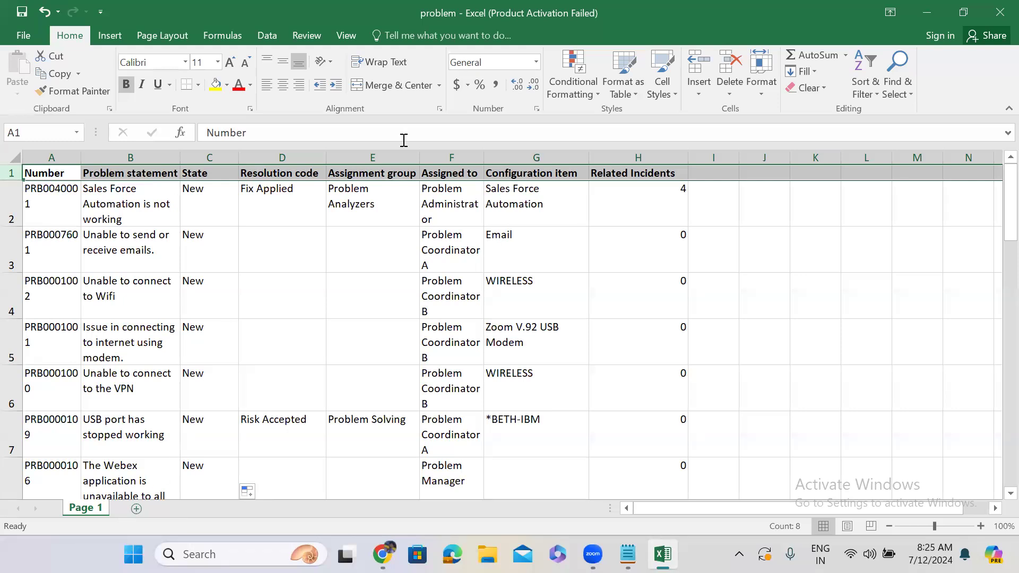
left_click(926, 12)
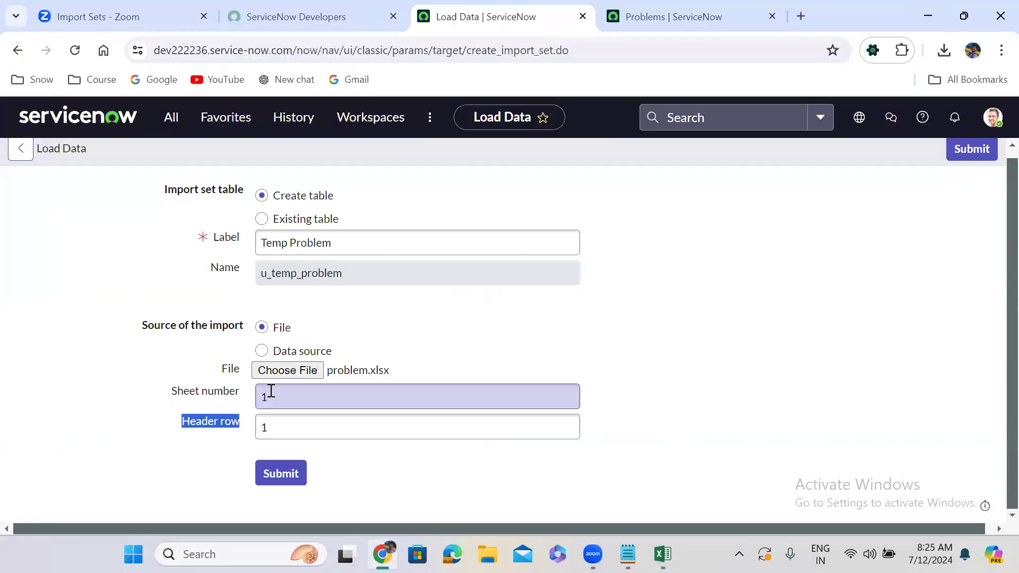
Step: Submit the data load into Temp Problem with sheet number 1 and header row 1, and view the progress message
left_click(271, 391)
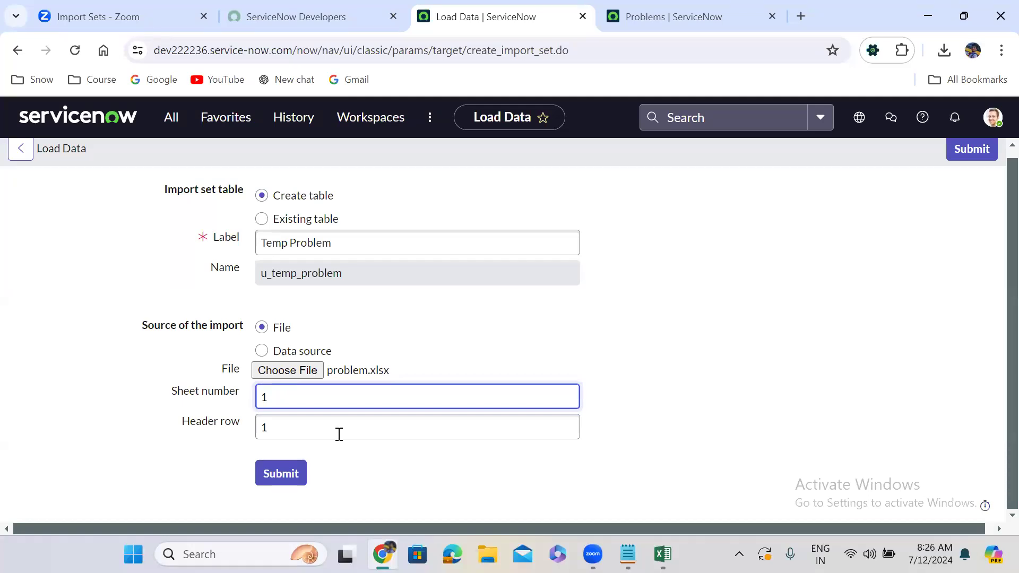
left_click(279, 474)
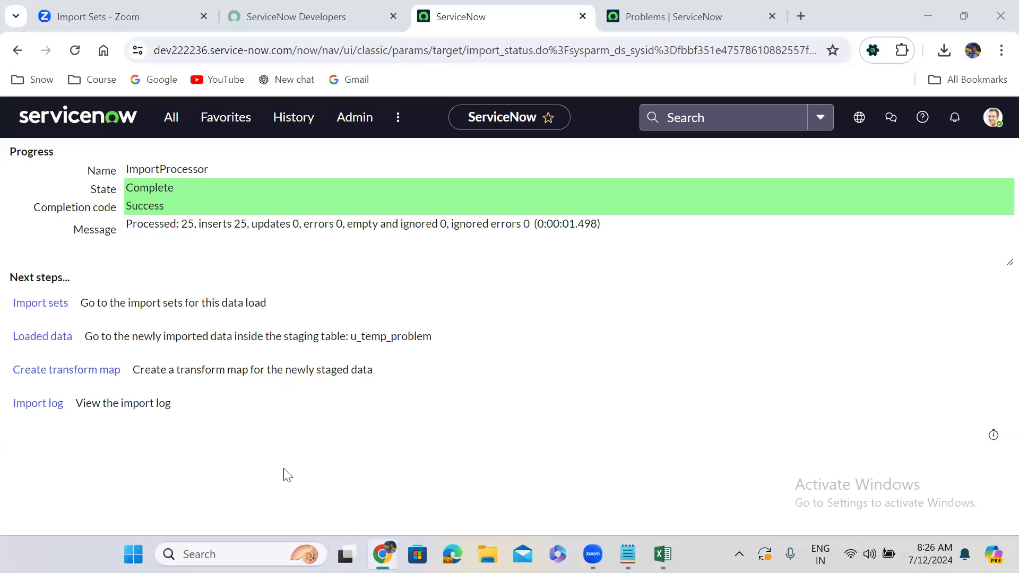
left_click(133, 264)
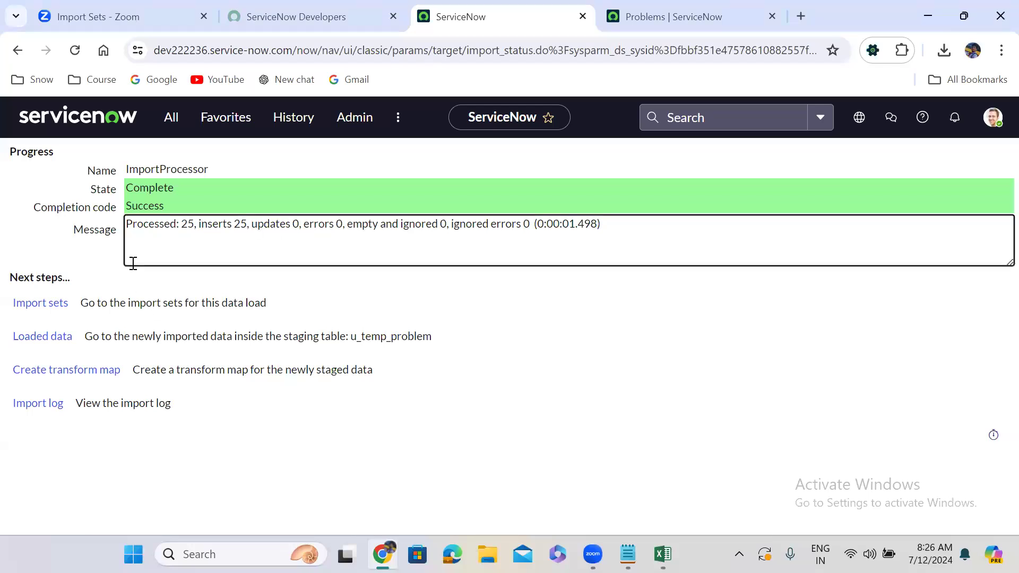
Step: Open the import sets for this data load in a new tab and copy the table name u_temp_problem
left_click(42, 311, "ctrl")
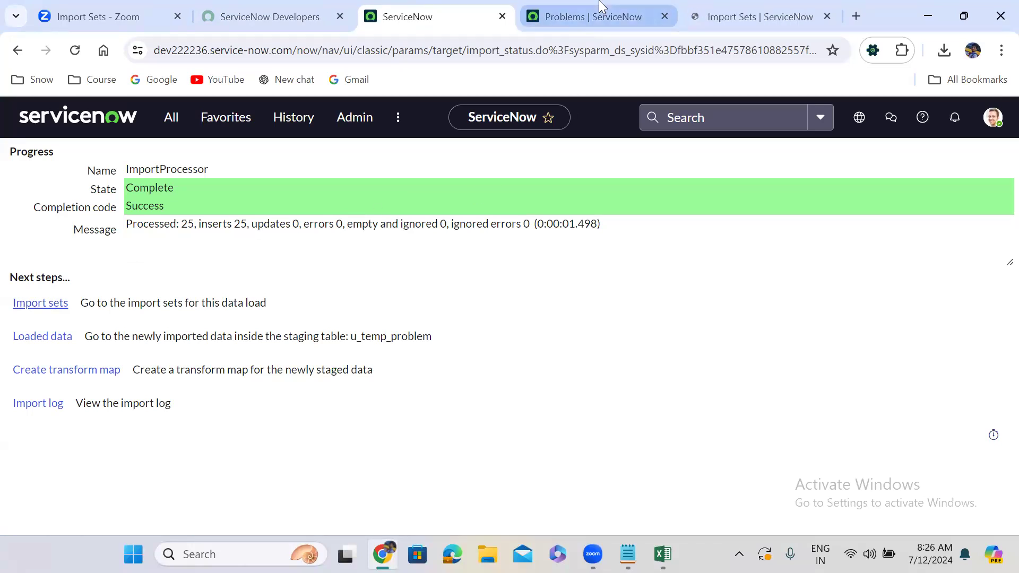
left_click(764, 16)
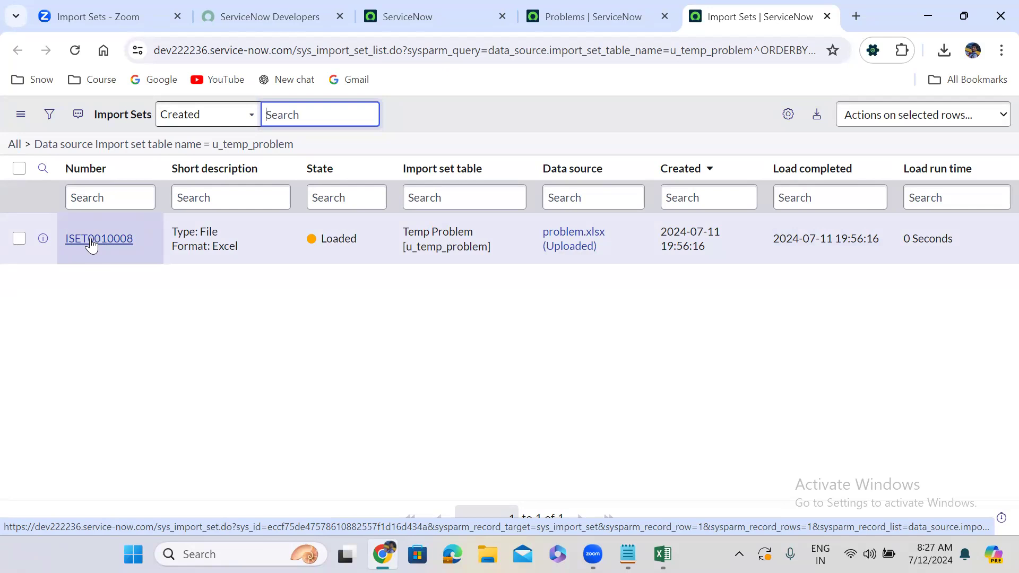
left_click(438, 248)
double_click(438, 248)
key("ctrl+c")
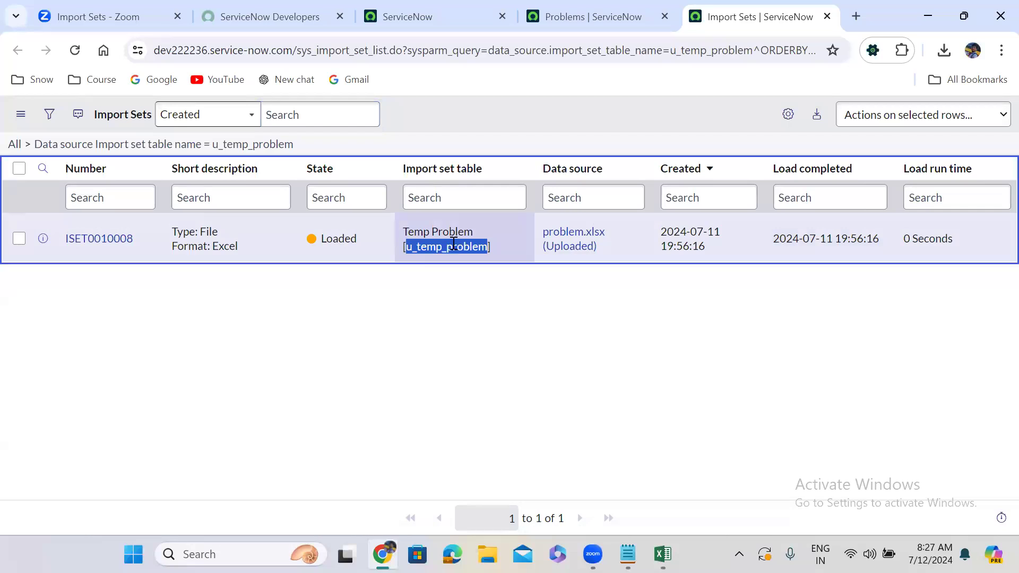
Step: Compare the Problems list, the import progress page and the import set record, ending on the progress page
left_click(564, 8)
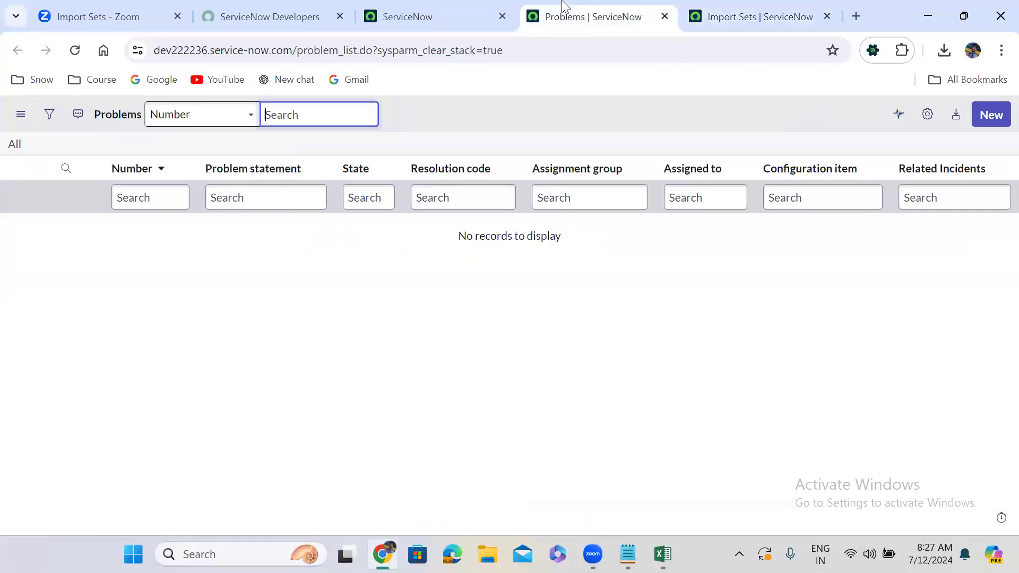
left_click(488, 8)
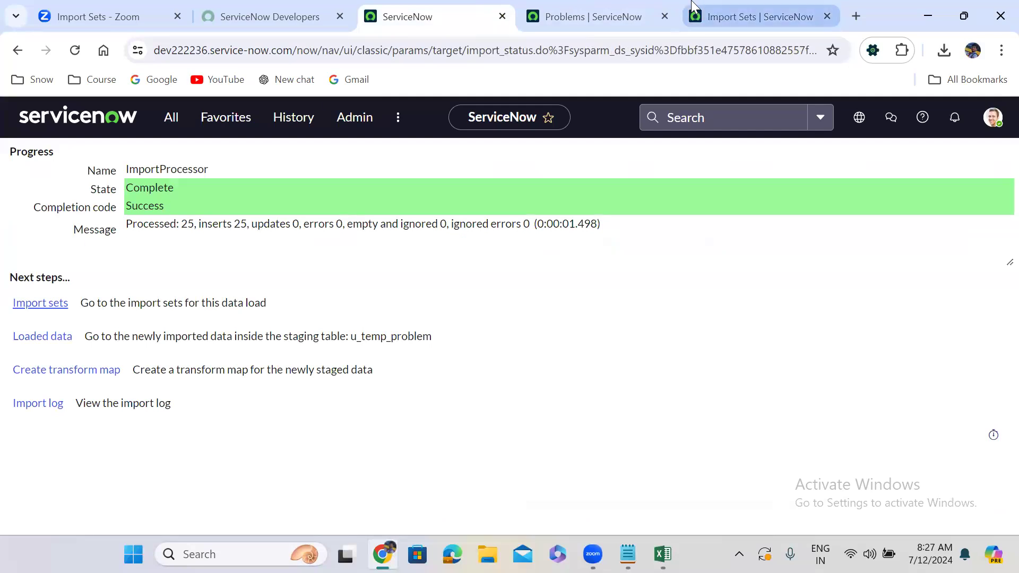
left_click(593, 10)
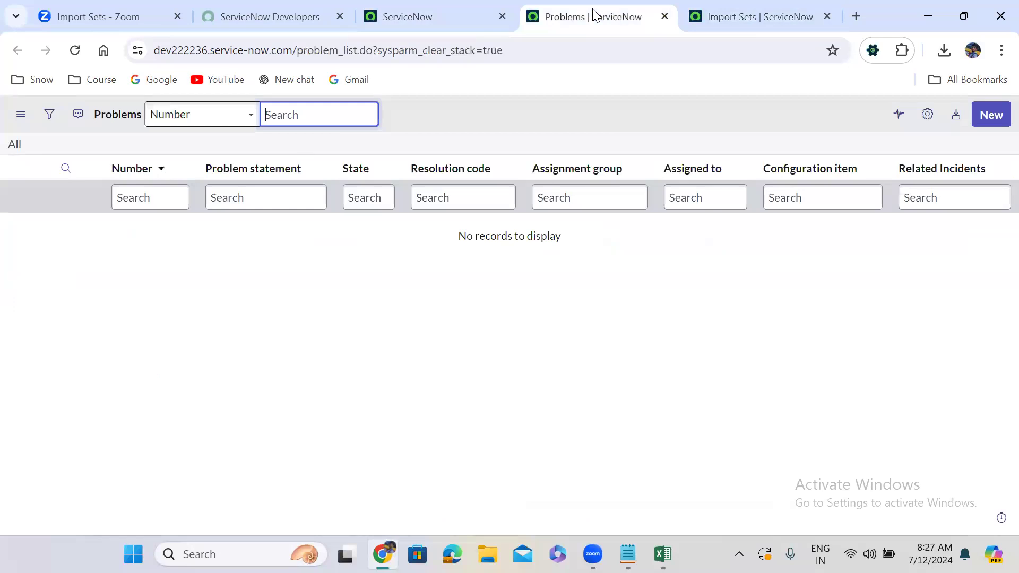
left_click(725, 8)
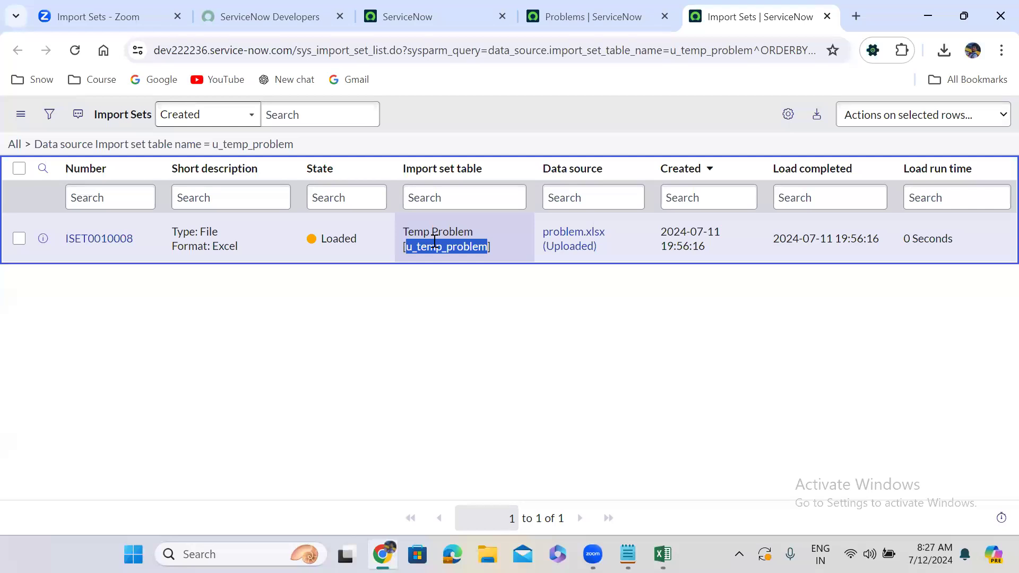
left_click(413, 10)
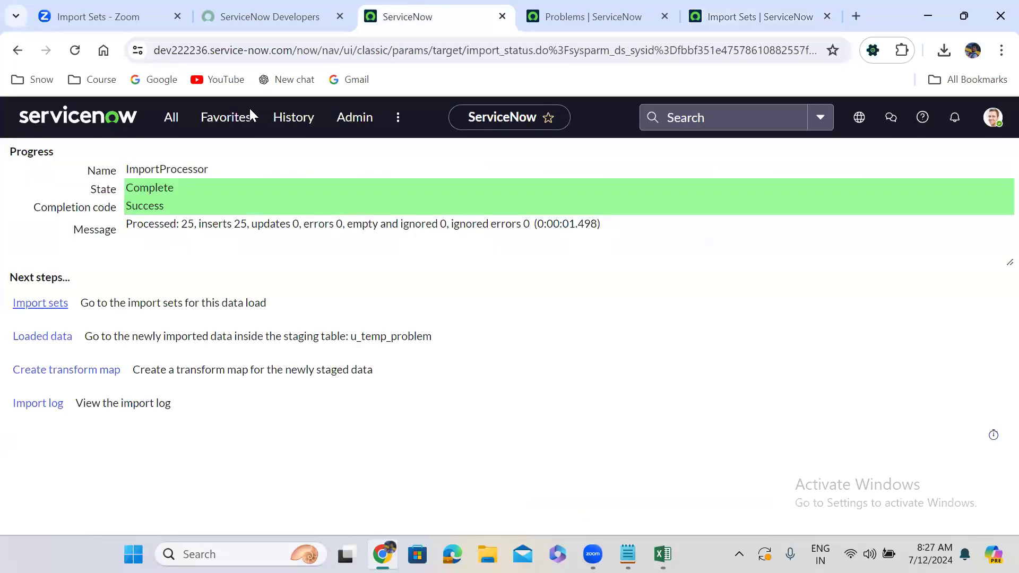
Step: Search the navigator for "tables" and open the System Definition Tables list in a new browser tab
left_click(159, 130)
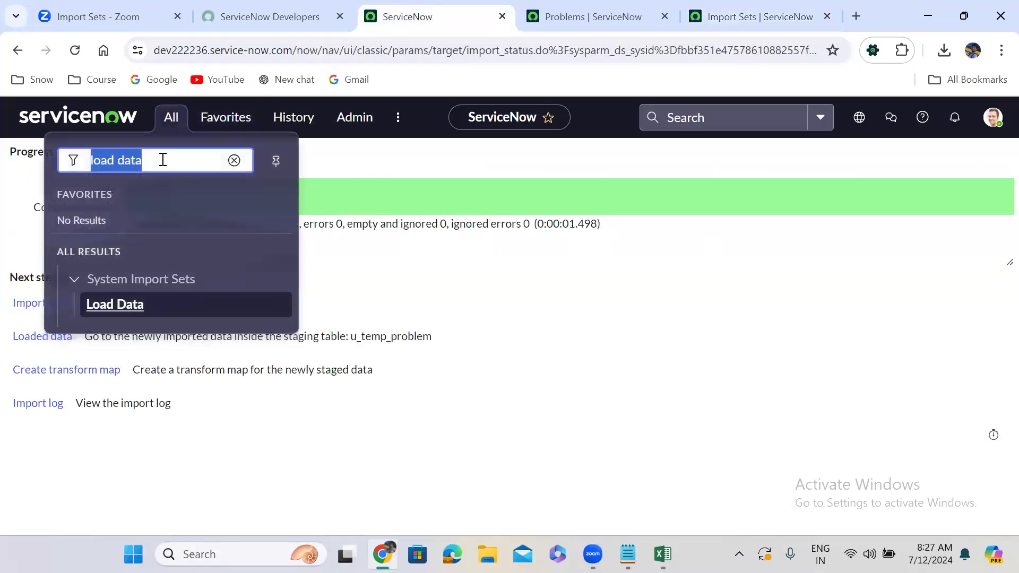
type("tables")
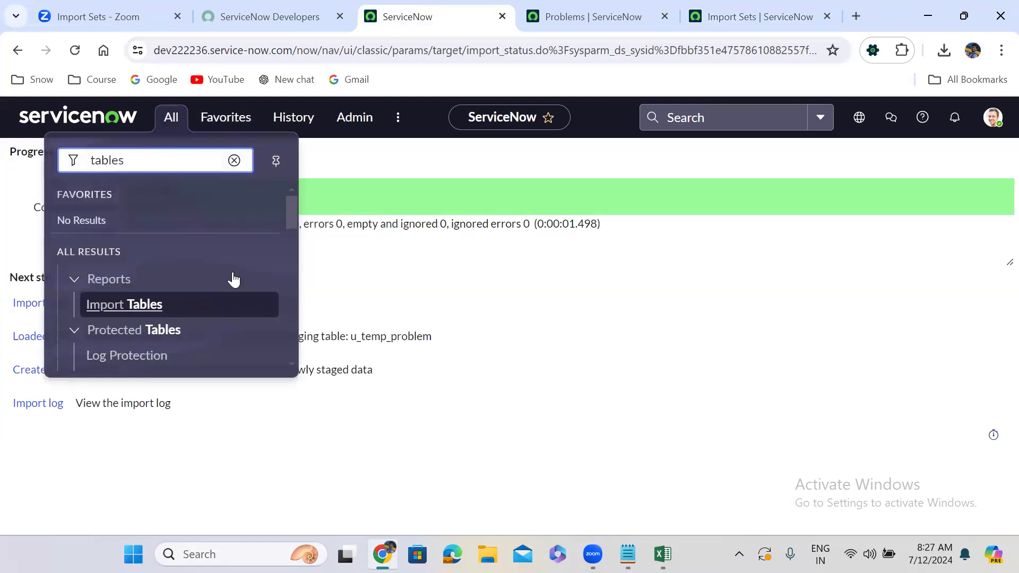
left_click_drag(293, 211, 295, 267)
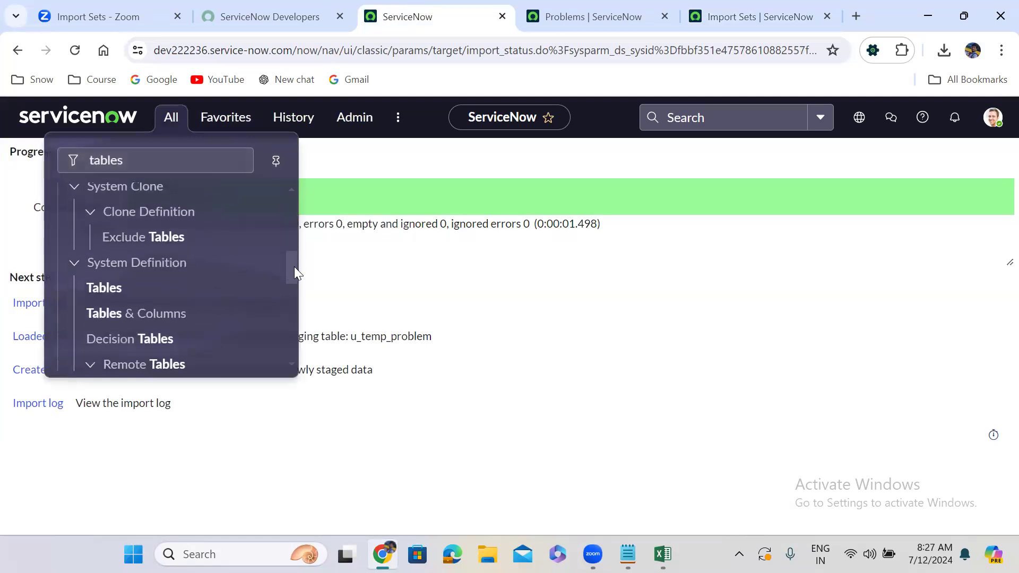
middle_click(108, 280)
left_click(764, 16)
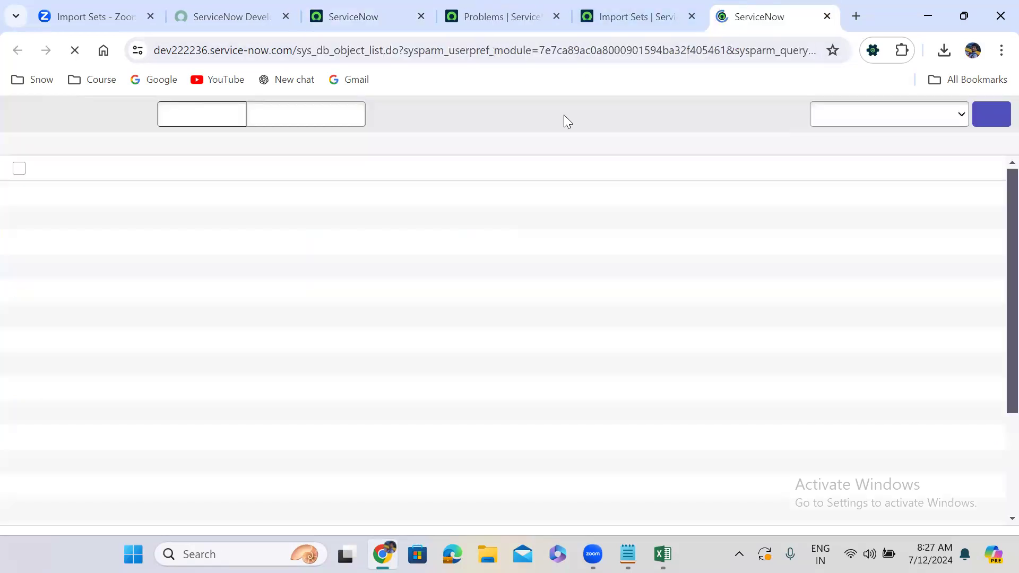
Step: Filter the Tables list by the name u_temp_problem and examine which table Temp Problem extends
left_click(328, 198)
key("ctrl+v")
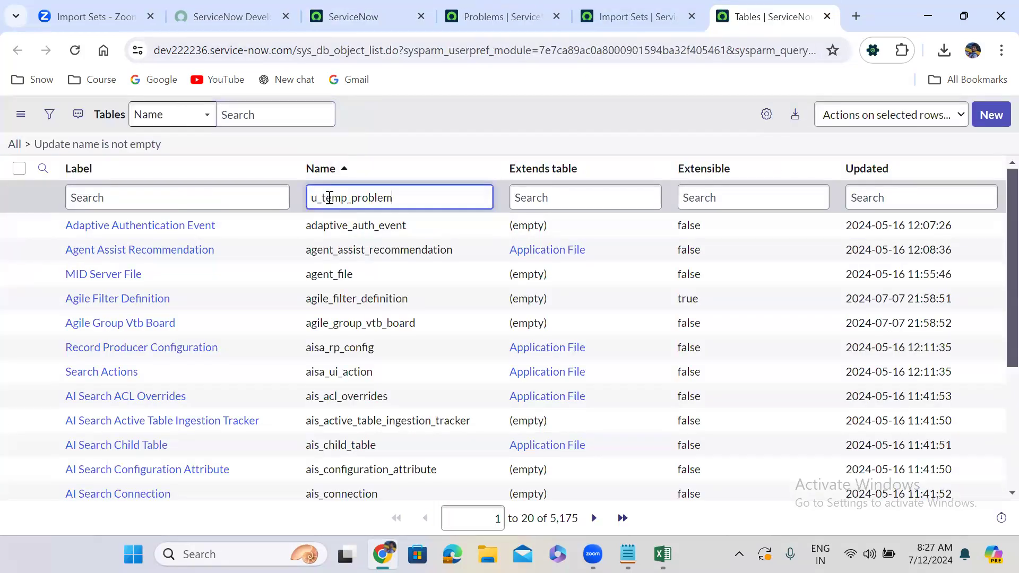
key("Return")
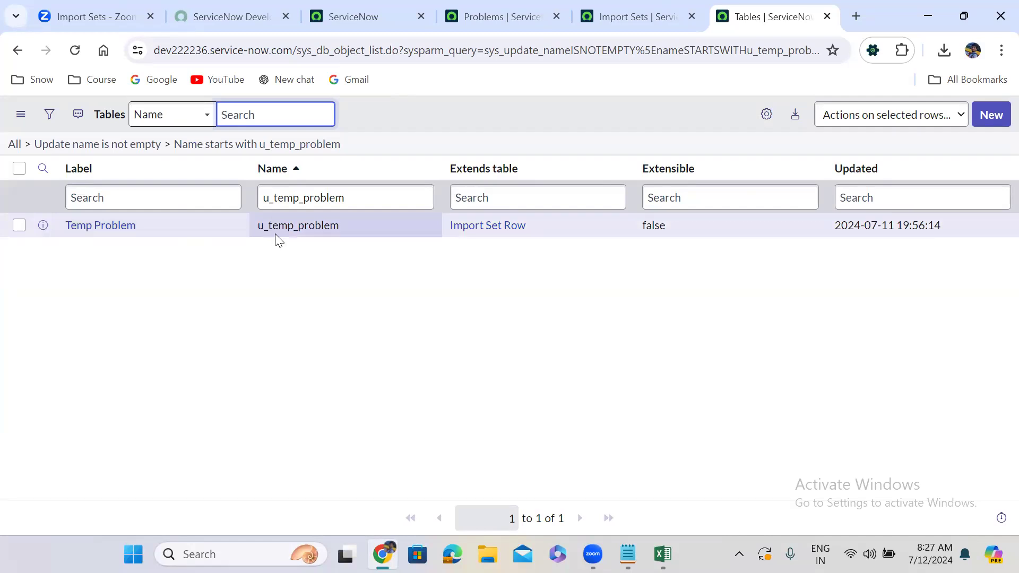
left_click_drag(543, 226, 447, 230)
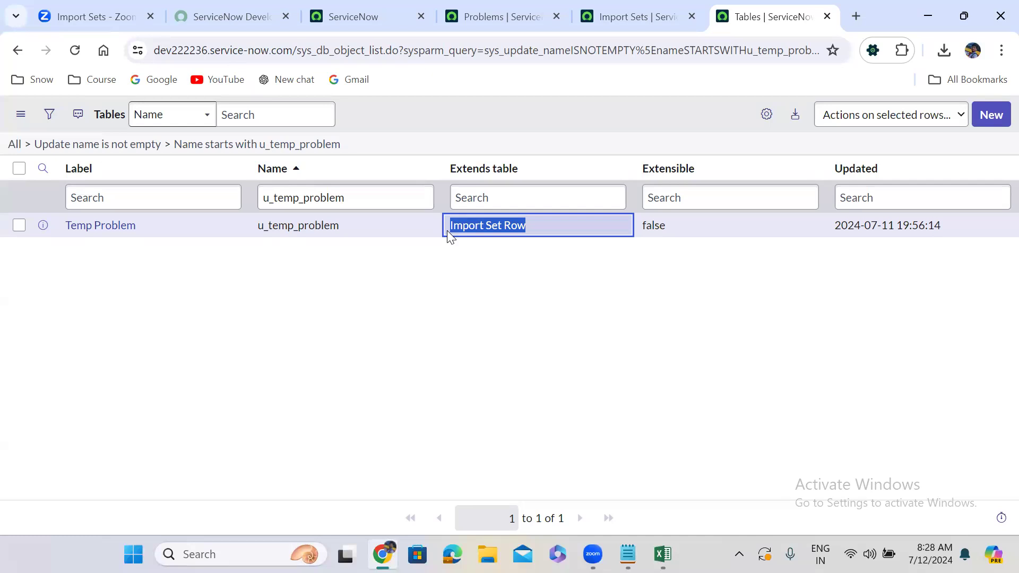
left_click(446, 231)
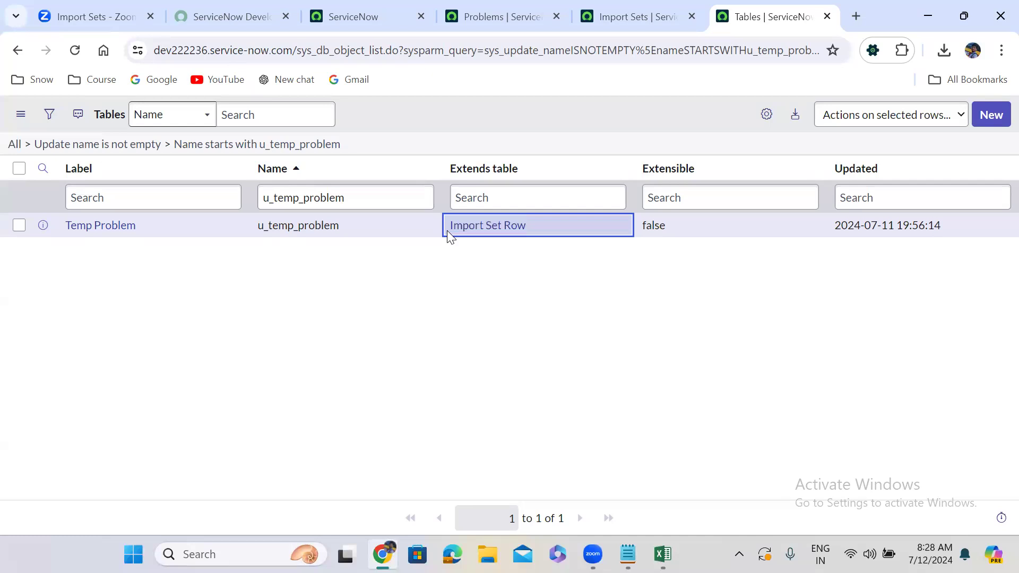
left_click(531, 239)
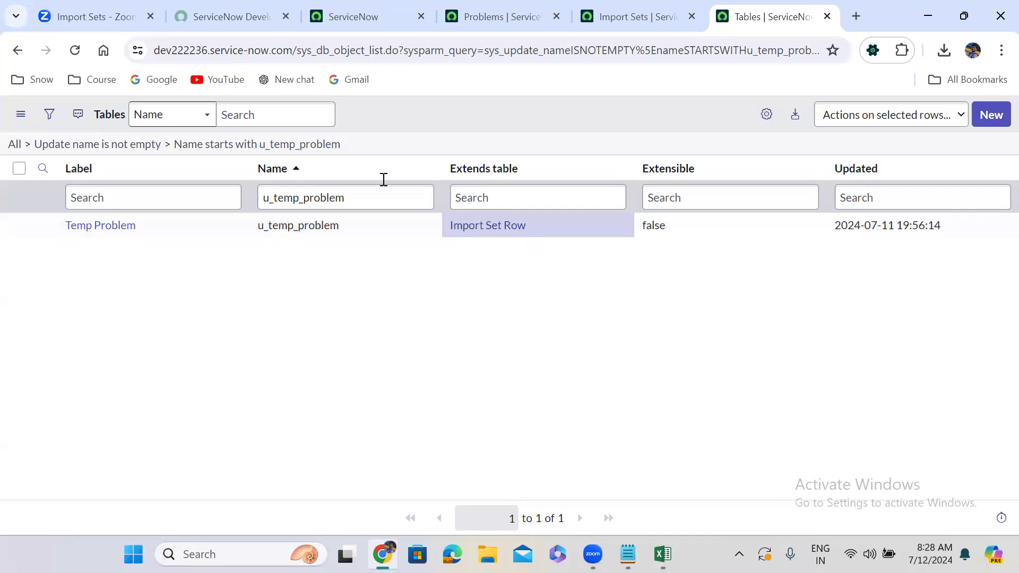
Step: Remove the name filter, filter the Extends table column by "Import set" and look through the staging tables down to groups
left_click(139, 148)
left_click(521, 198)
type("Imp")
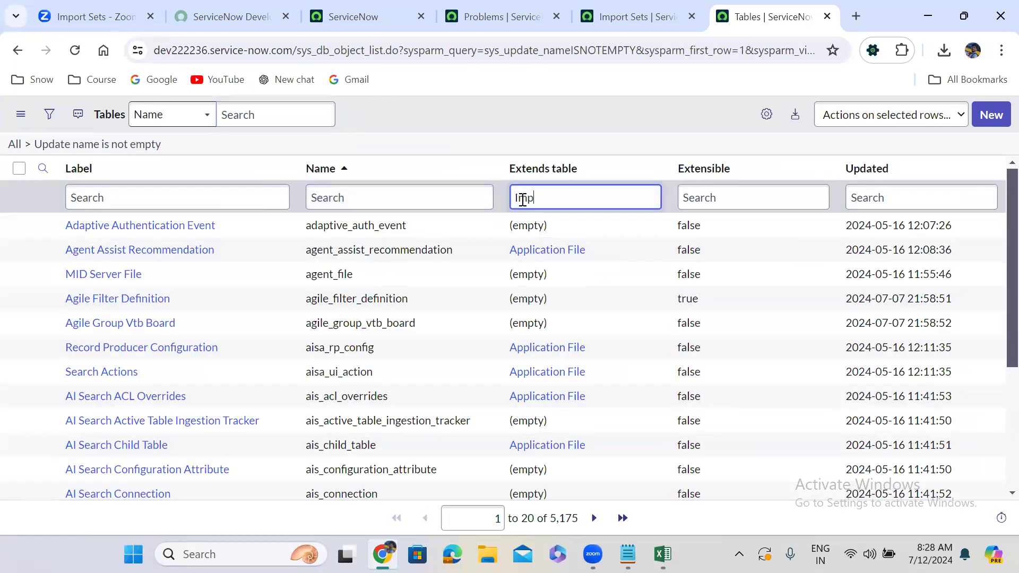
type("ort set")
key("Return")
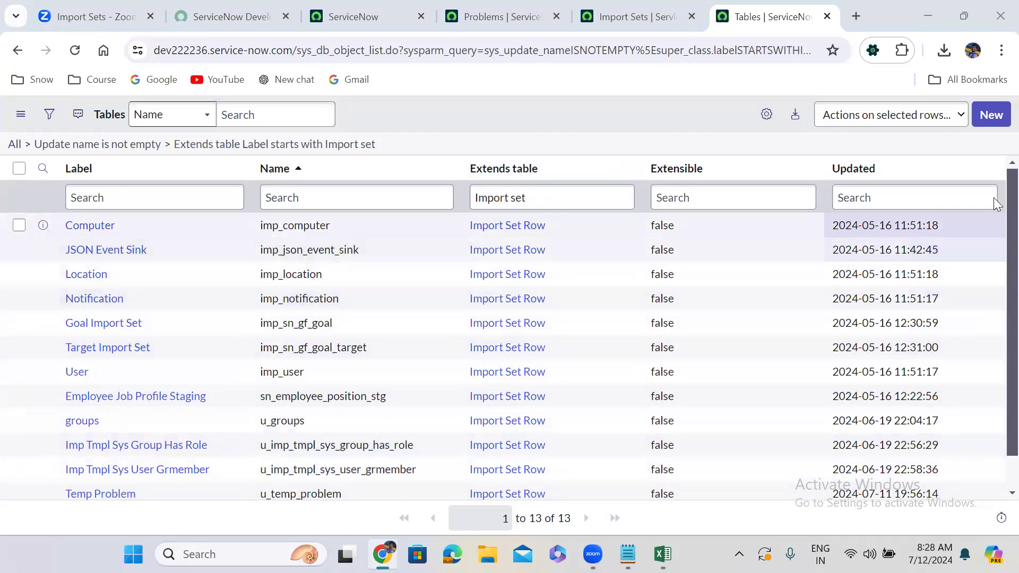
left_click_drag(1012, 178, 1012, 244)
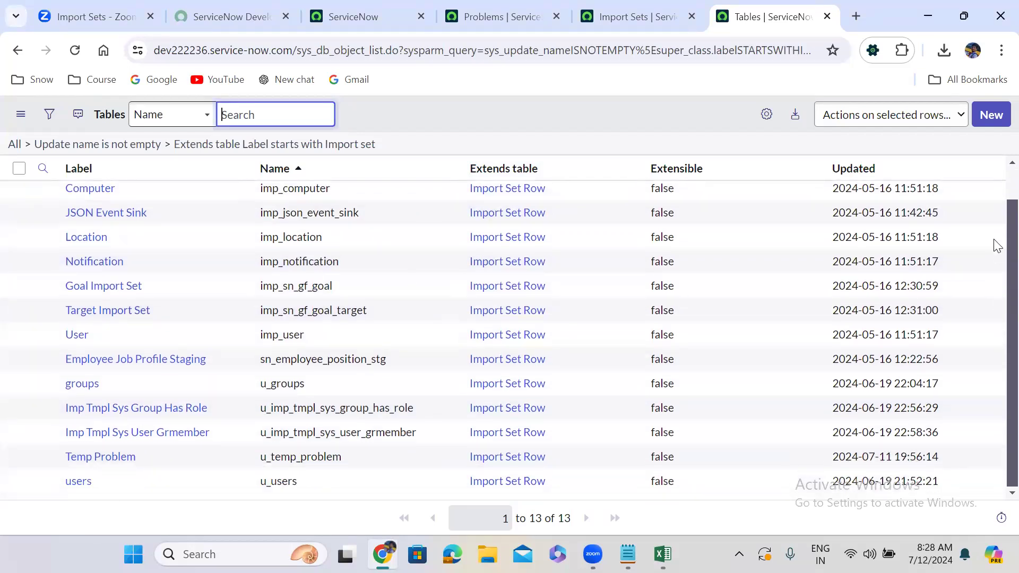
scroll(994, 244, "up", 2)
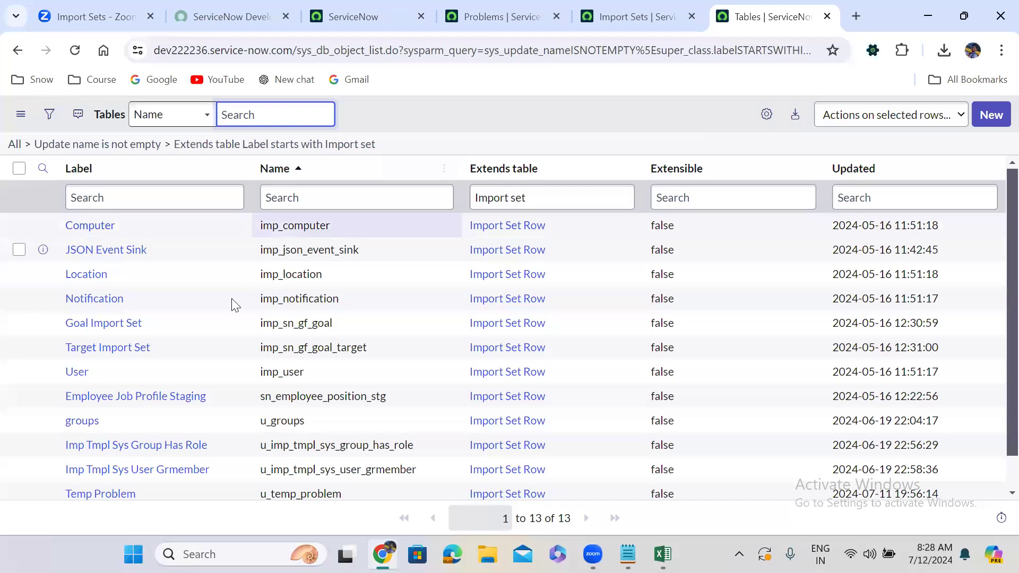
right_click(44, 418)
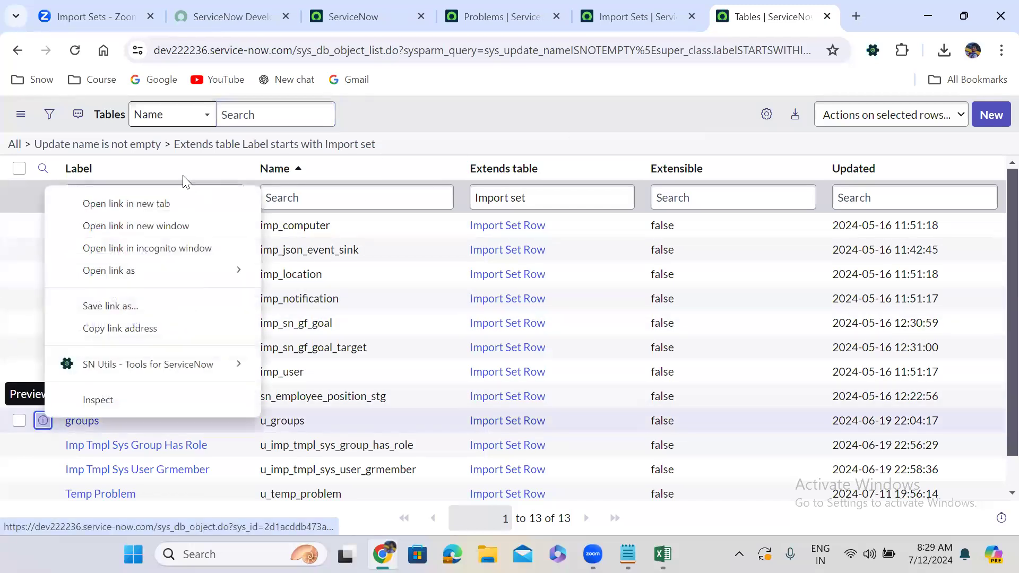
Step: Open the groups table record in a new browser tab, show its list of records, and return to the table record
left_click(164, 203)
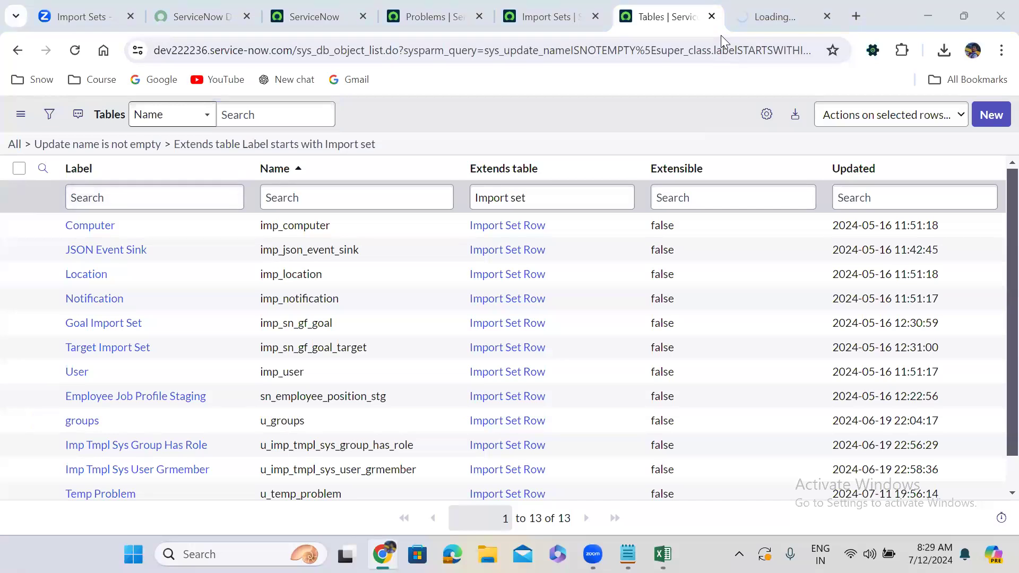
key("ctrl+Tab")
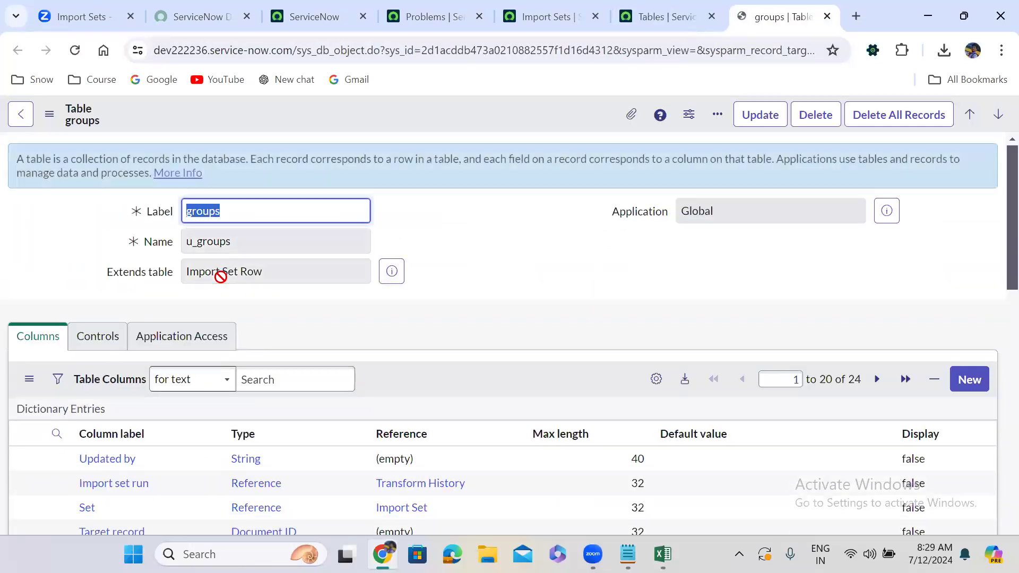
scroll(200, 295, "down", 10)
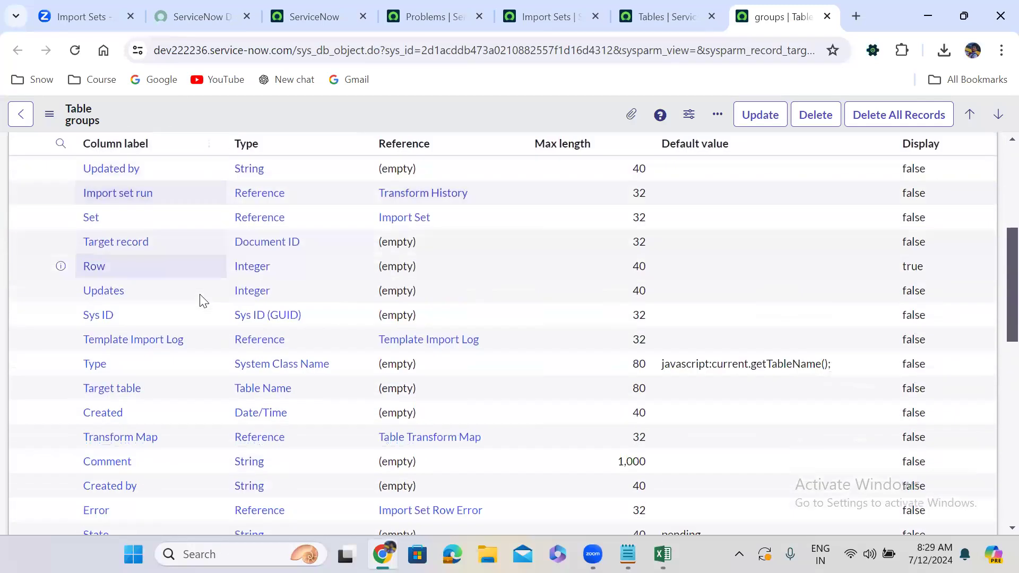
scroll(199, 294, "down", 5)
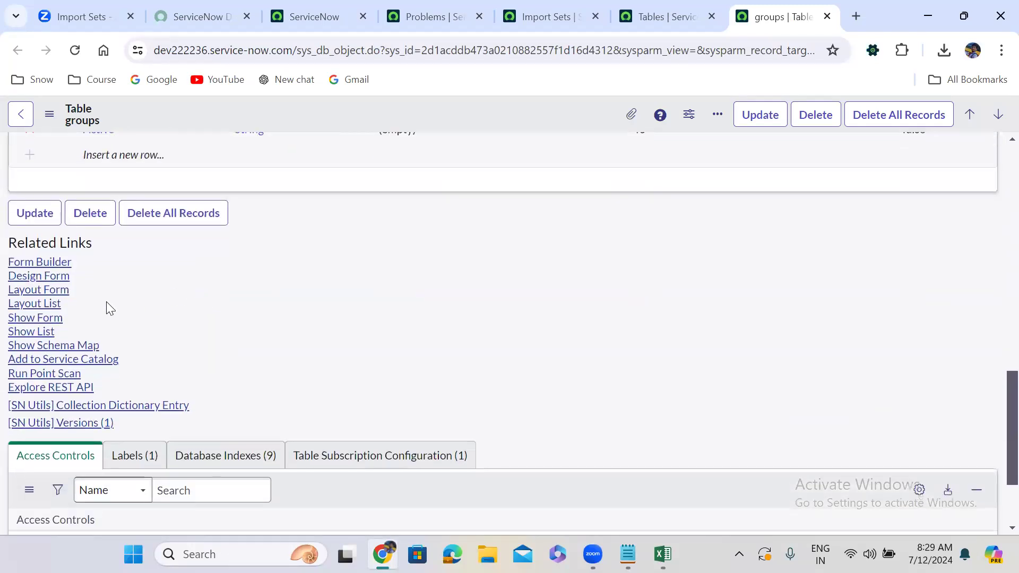
left_click(32, 332)
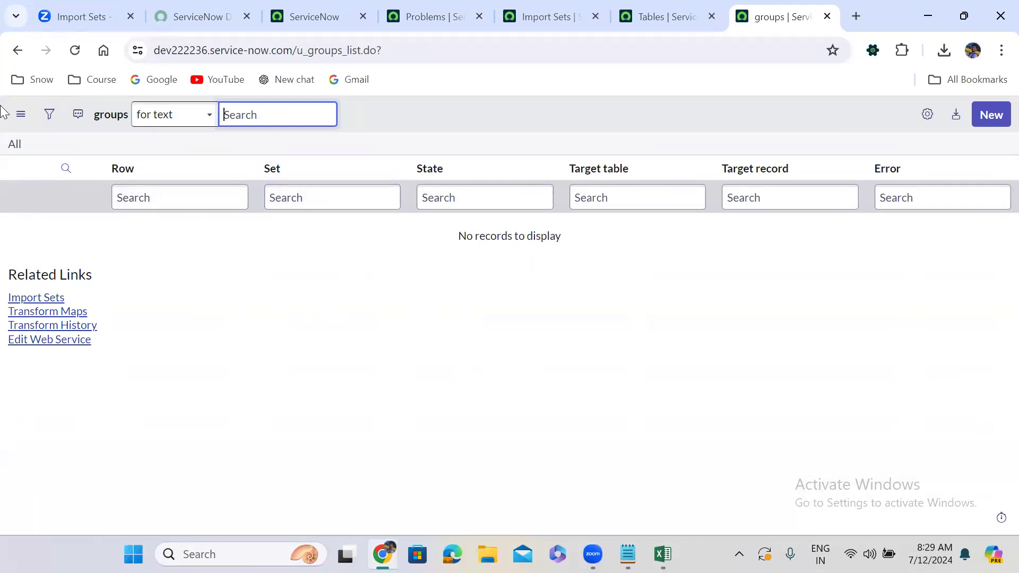
left_click(16, 51)
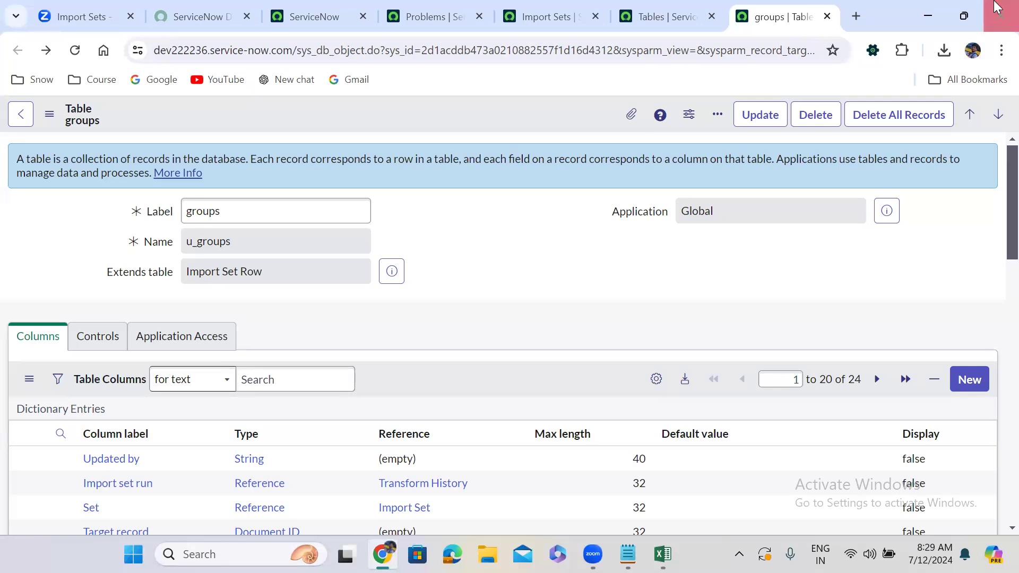
Step: Search Google in a new browser tab for "how many day data will be exist in temparay table in servicenow"
key("ctrl+t")
type("how ,")
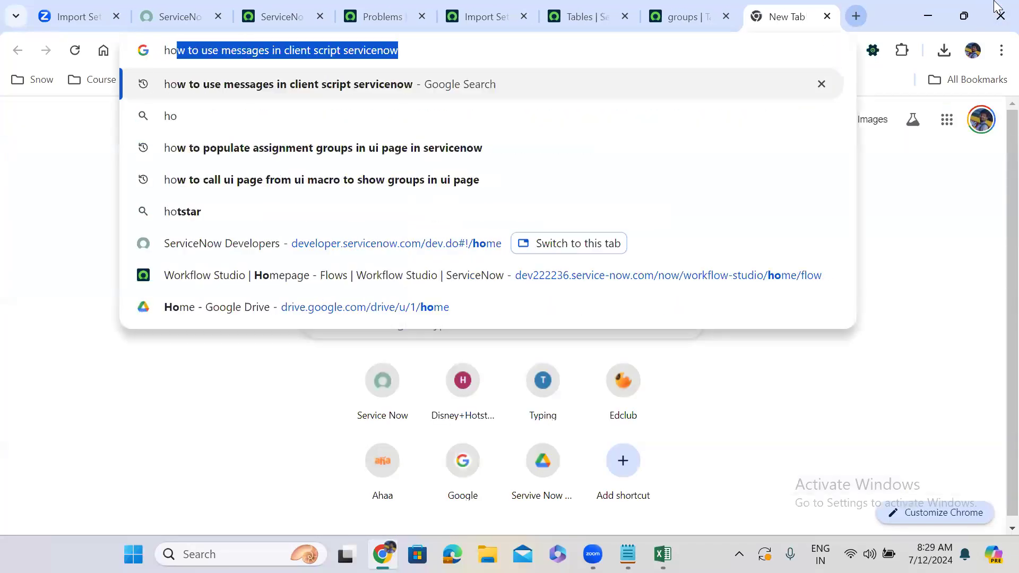
key("BackSpace")
key("BackSpace")
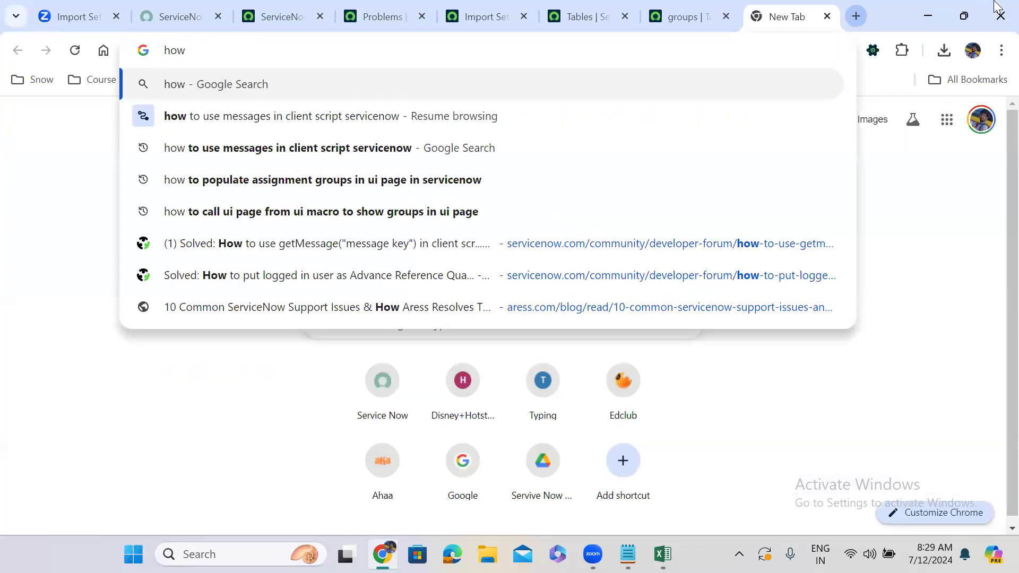
type("many day data wil")
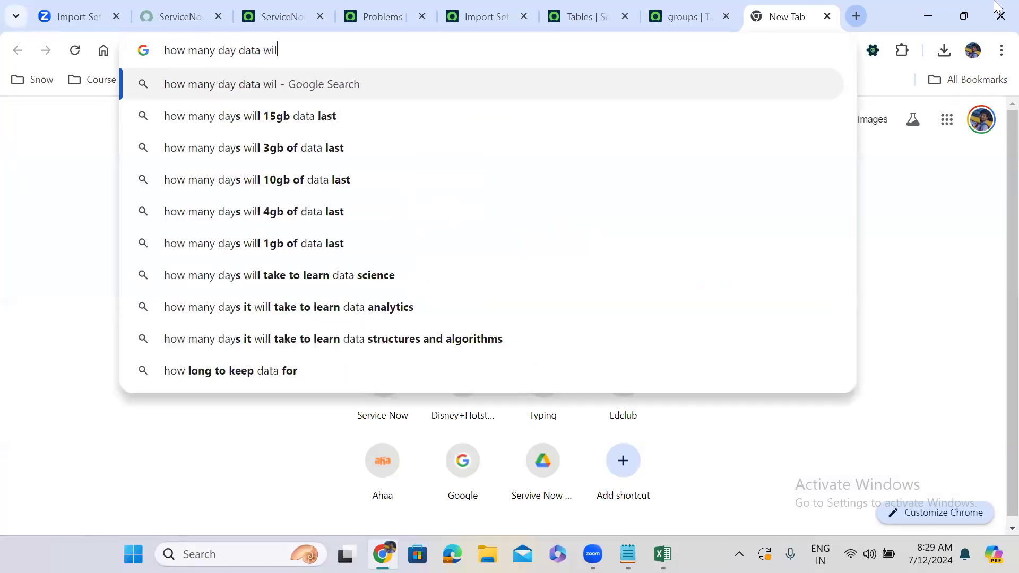
type("l be e")
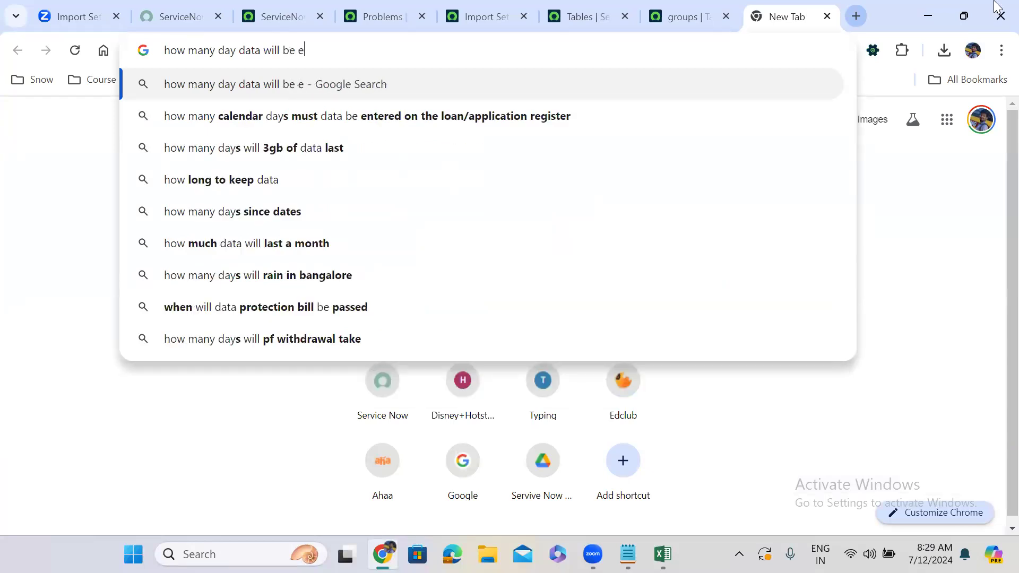
type("xist in ")
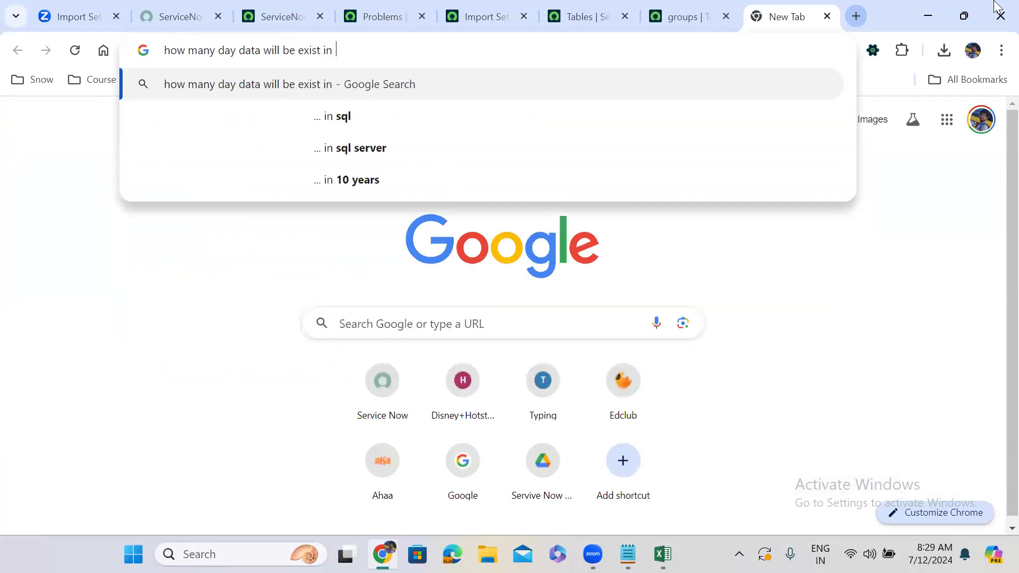
type("temparay ")
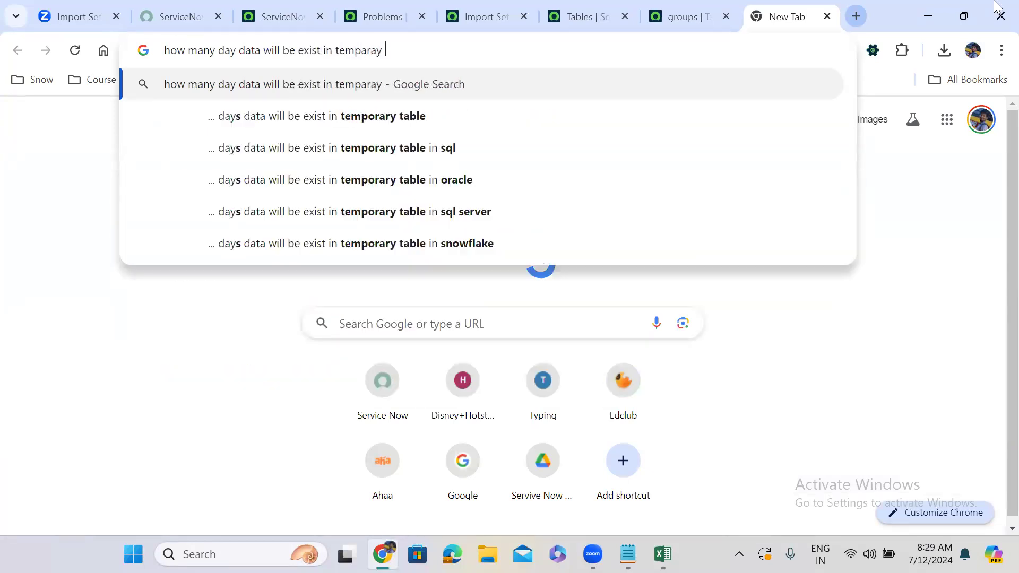
type("table")
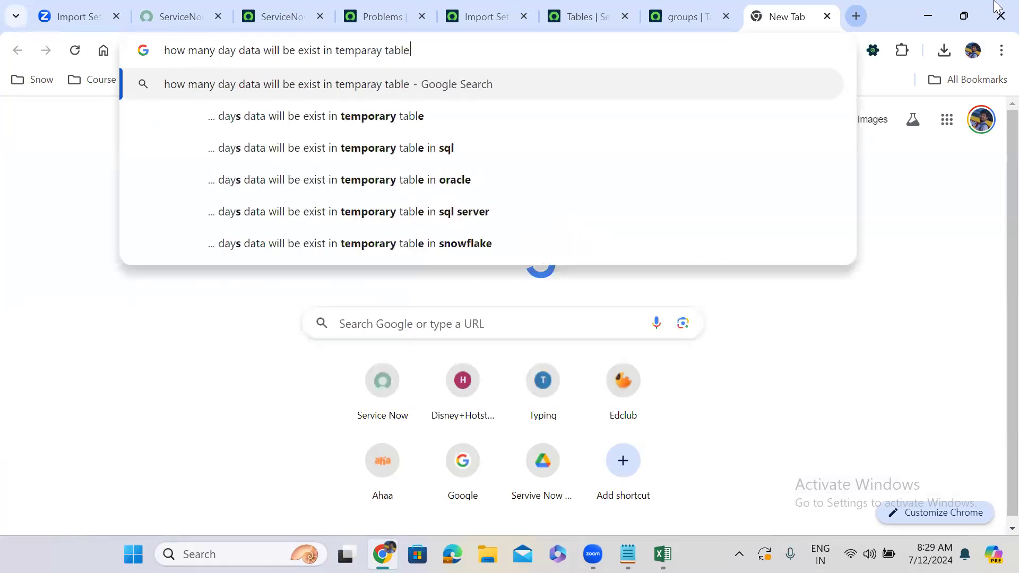
type(" in serv")
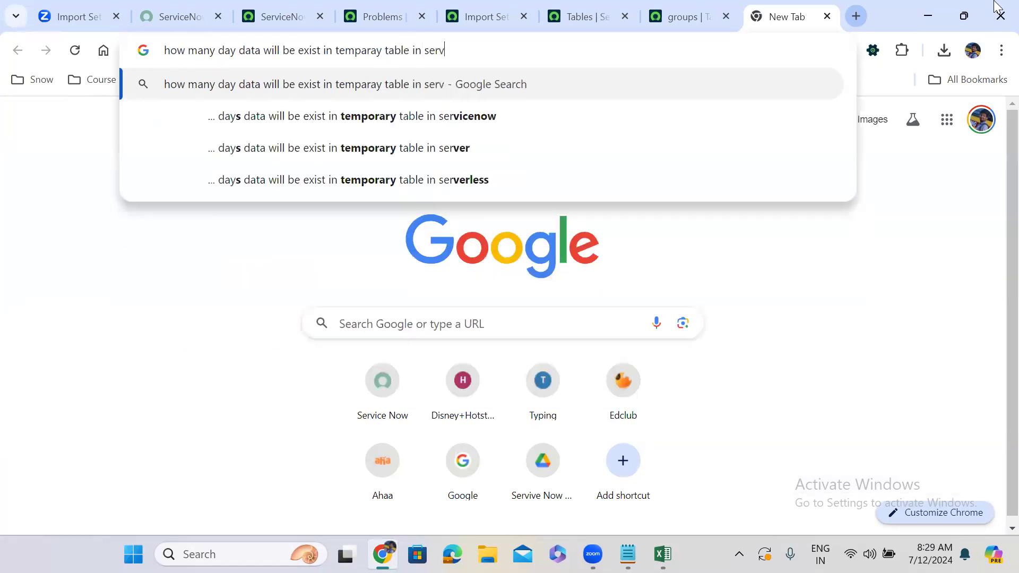
type("icenow")
key("Return")
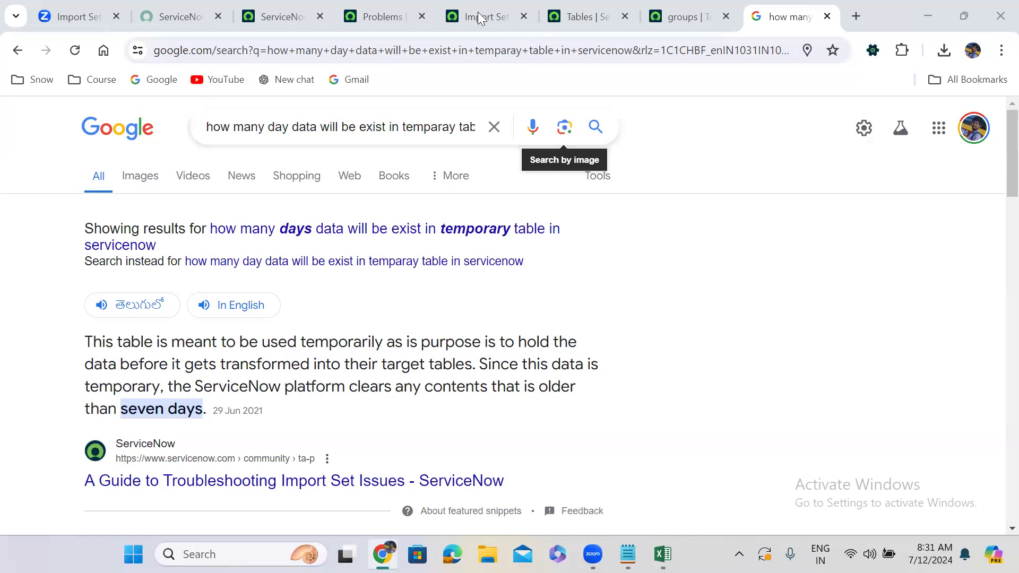
Step: Compare the Import Sets list with the import progress page, and open the loaded data of u_temp_problem in a new browser tab
mouse_move(480, 18)
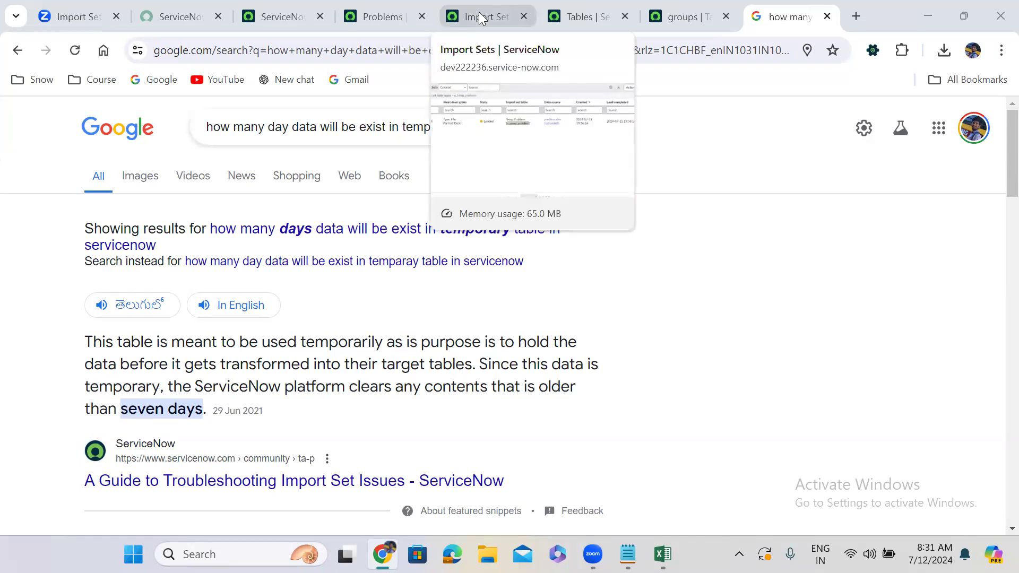
left_click(480, 17)
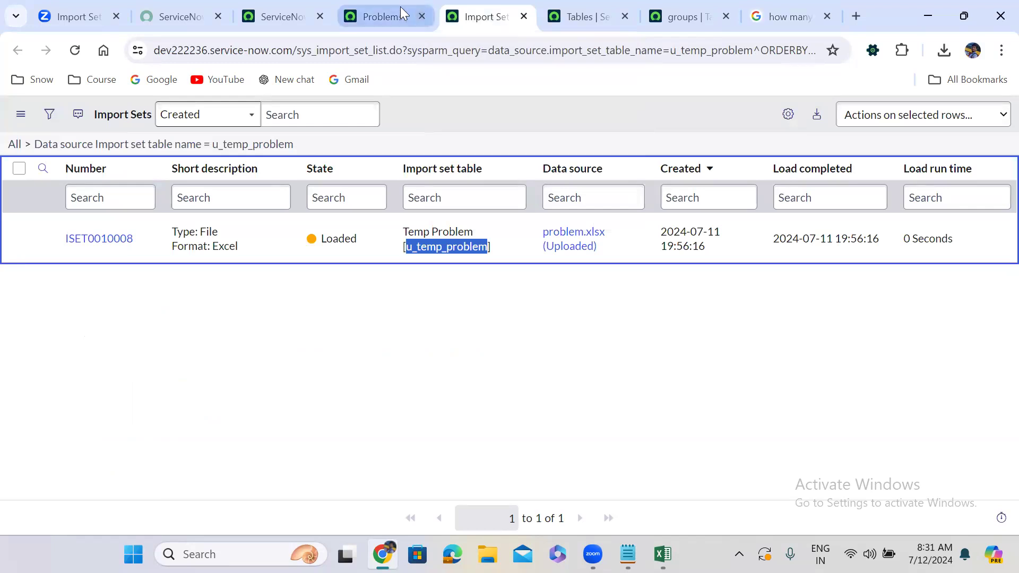
left_click(273, 15)
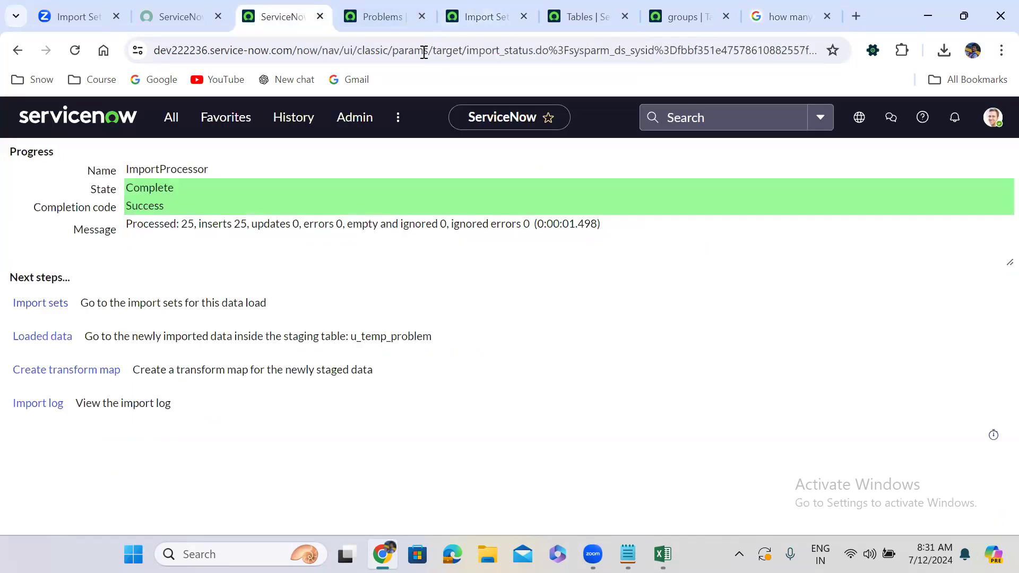
left_click(488, 8)
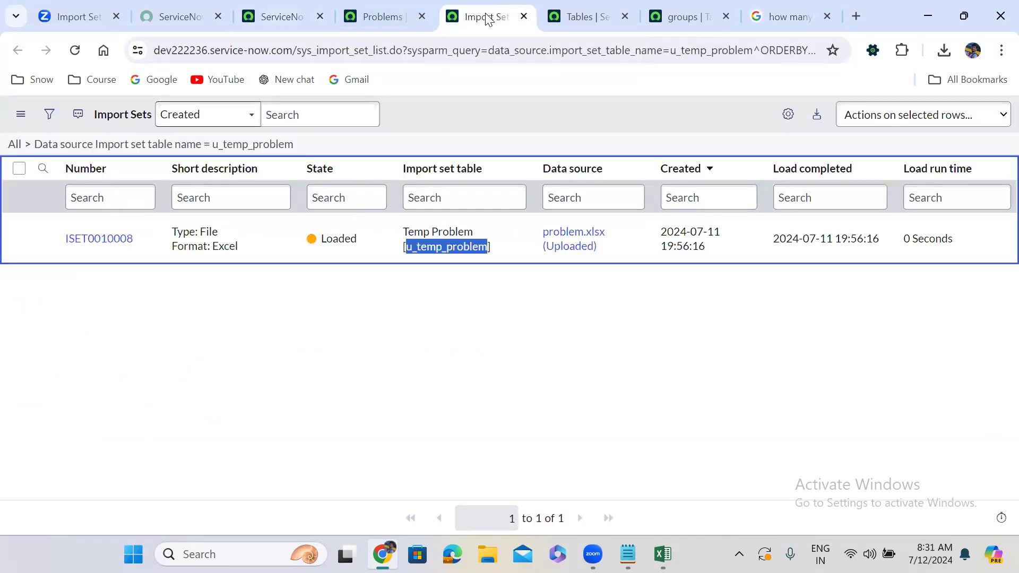
left_click(285, 7)
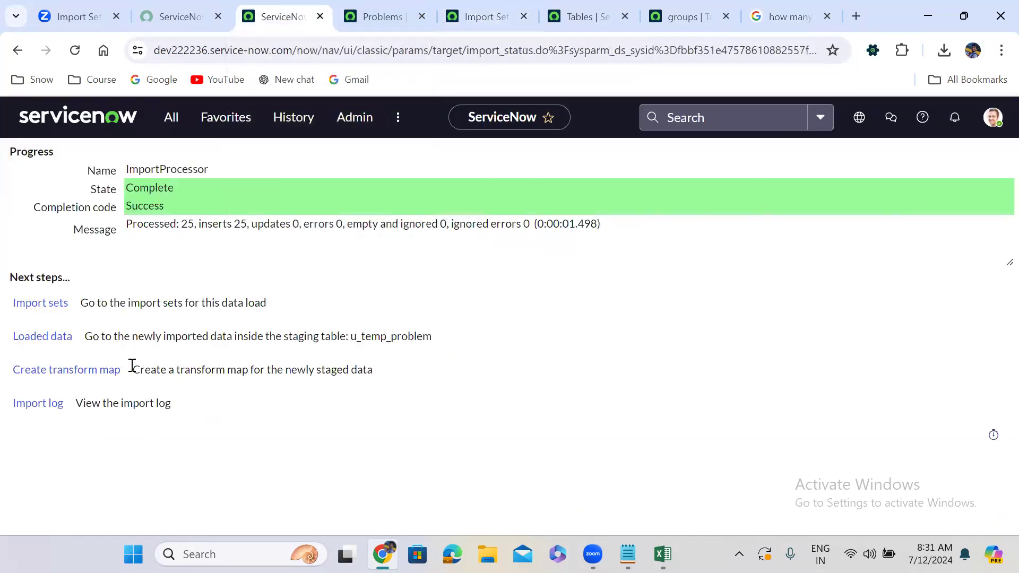
left_click(49, 341, "ctrl")
key("ctrl+Tab")
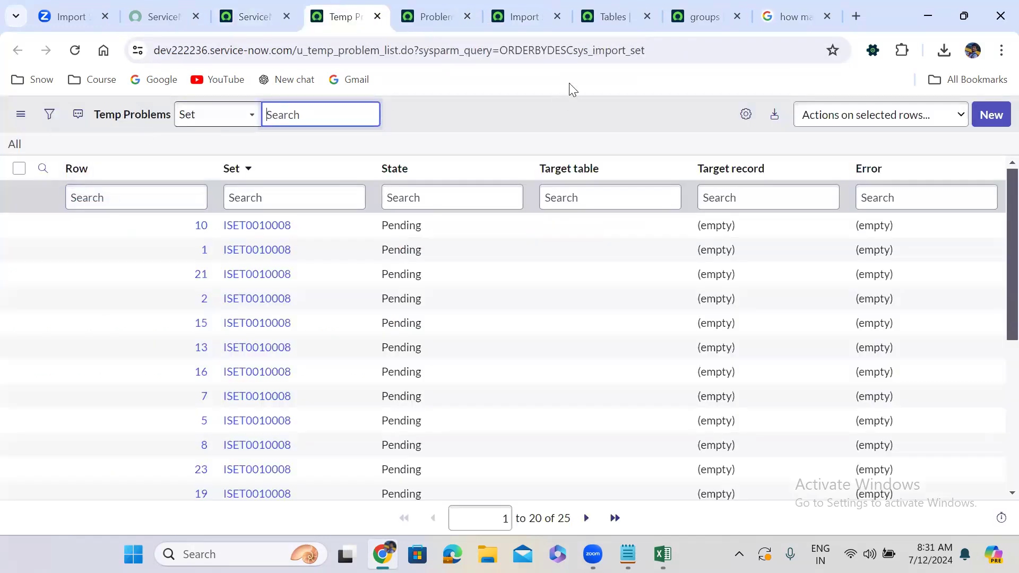
Step: Open the Temp Problem record from the Tables list in a new browser tab and show the table's list of records
left_click(618, 10)
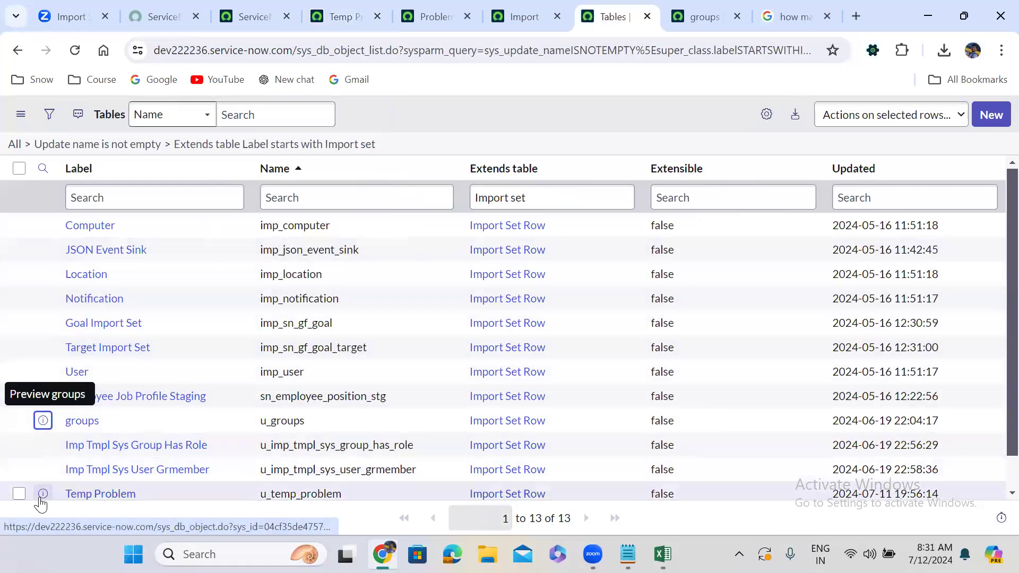
right_click(43, 493)
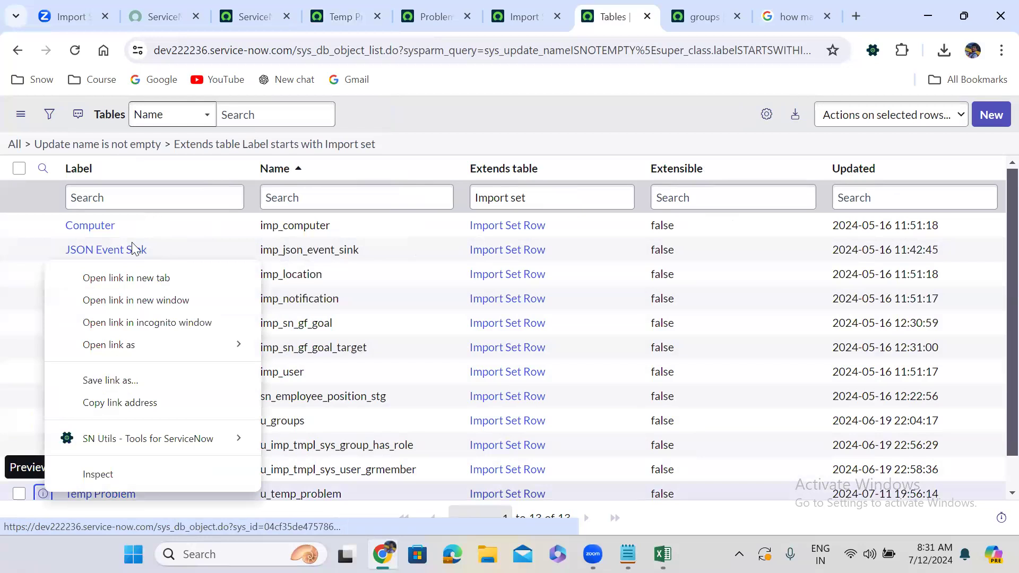
left_click(121, 278)
left_click(631, 16)
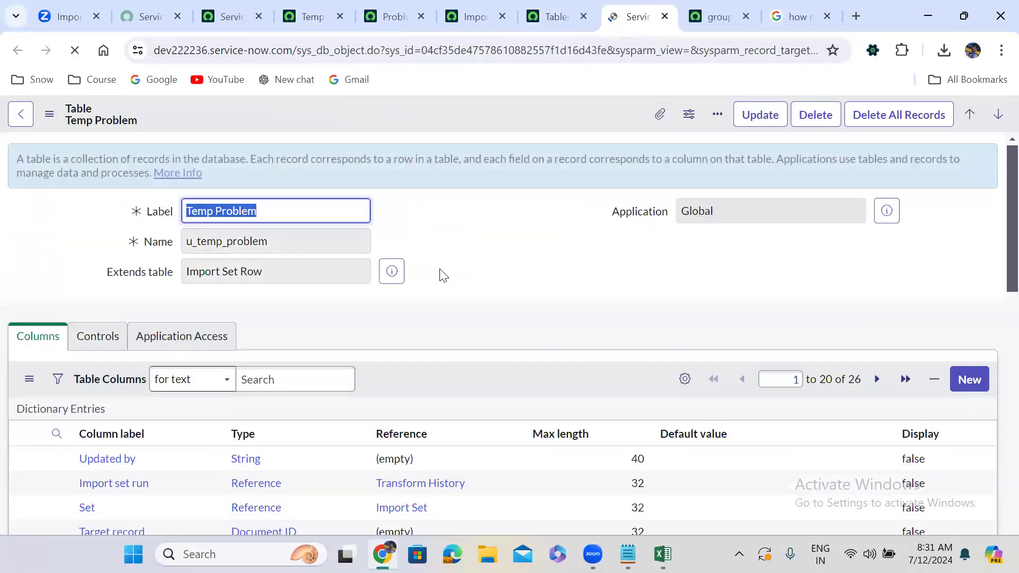
scroll(443, 274, "down", 10)
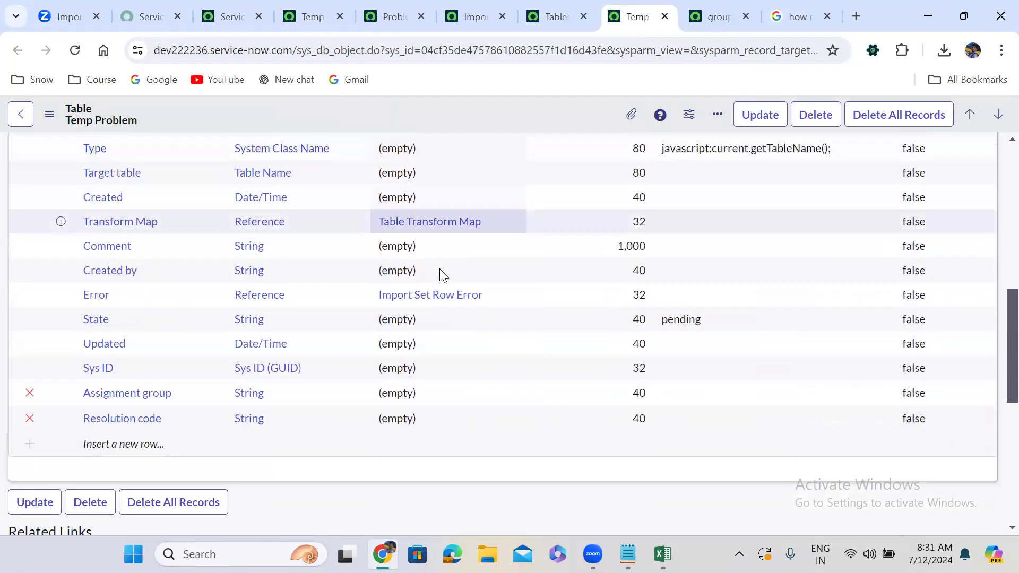
left_click(27, 395)
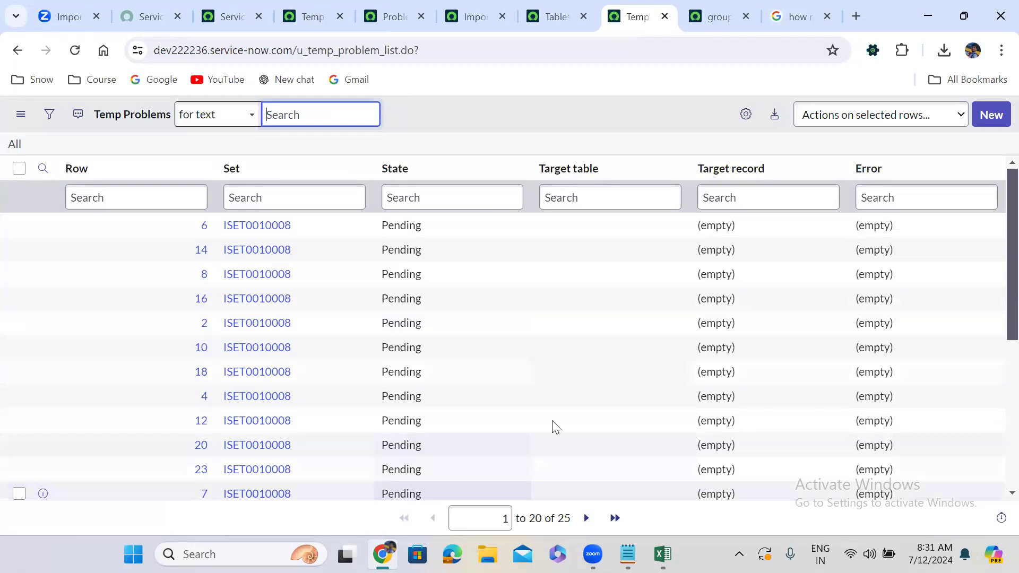
Step: Personalize the Temp Problems list to include all available columns
left_click(745, 115)
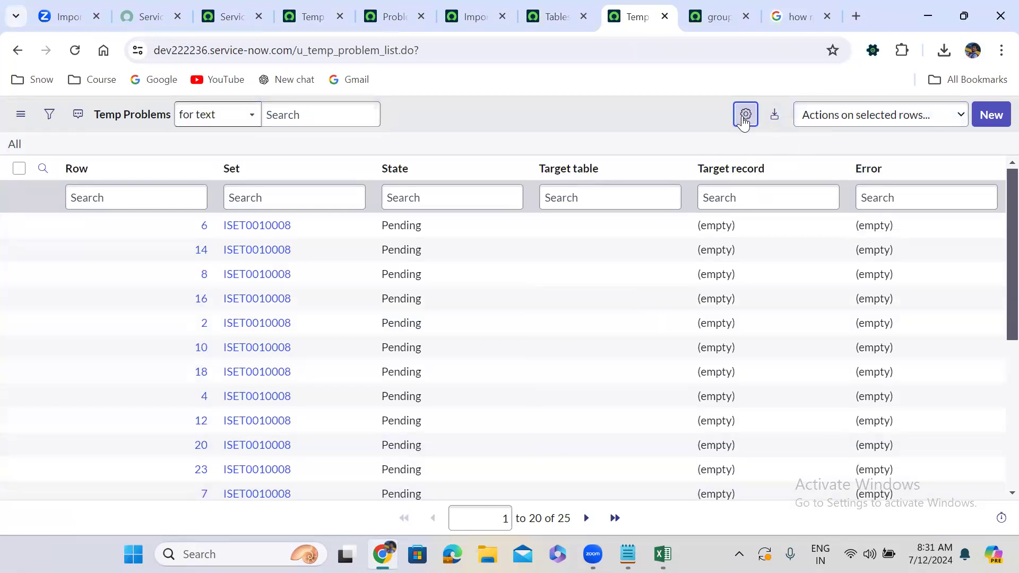
left_click(396, 335)
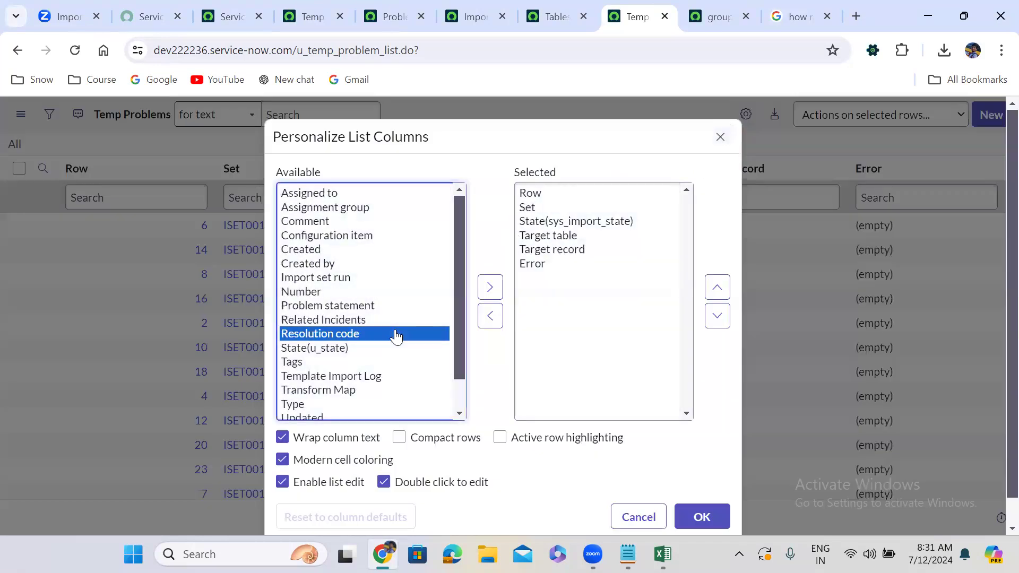
key("ctrl+a")
left_click(491, 287)
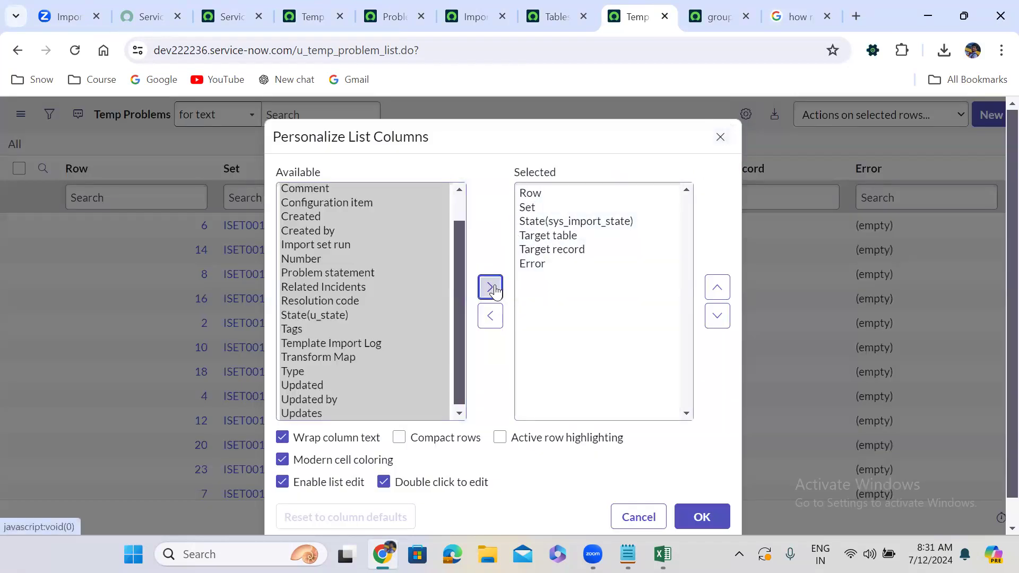
left_click(702, 519)
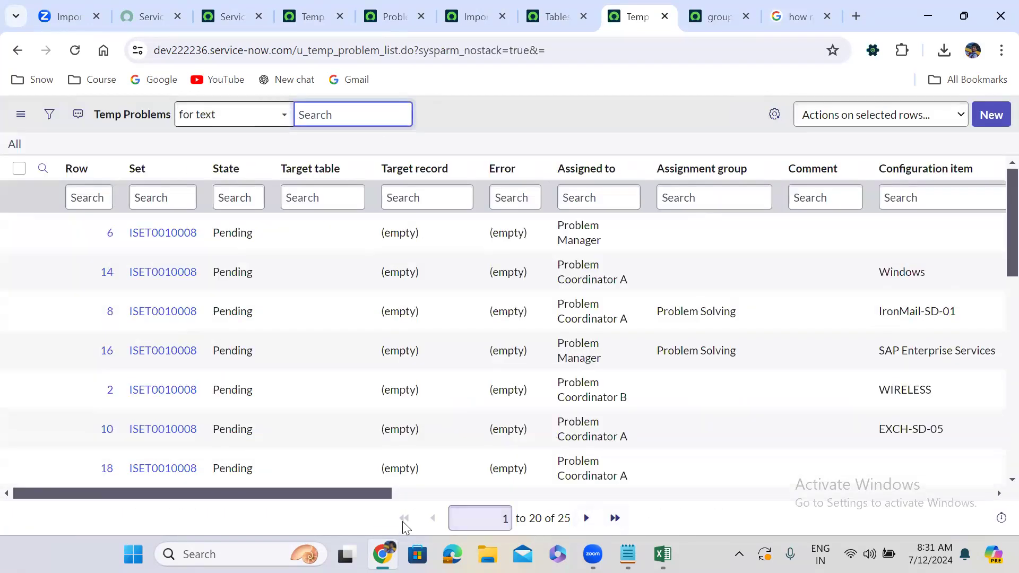
Step: Look across all columns of the Temp Problems list and examine the data imported from the Excel sheet
scroll(361, 502, "right", 10)
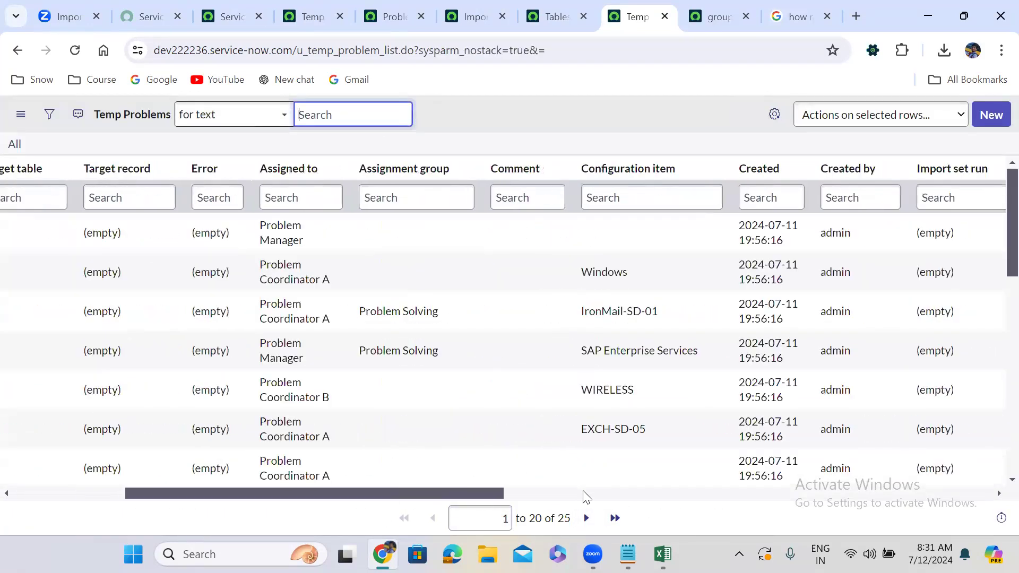
scroll(936, 429, "right", 10)
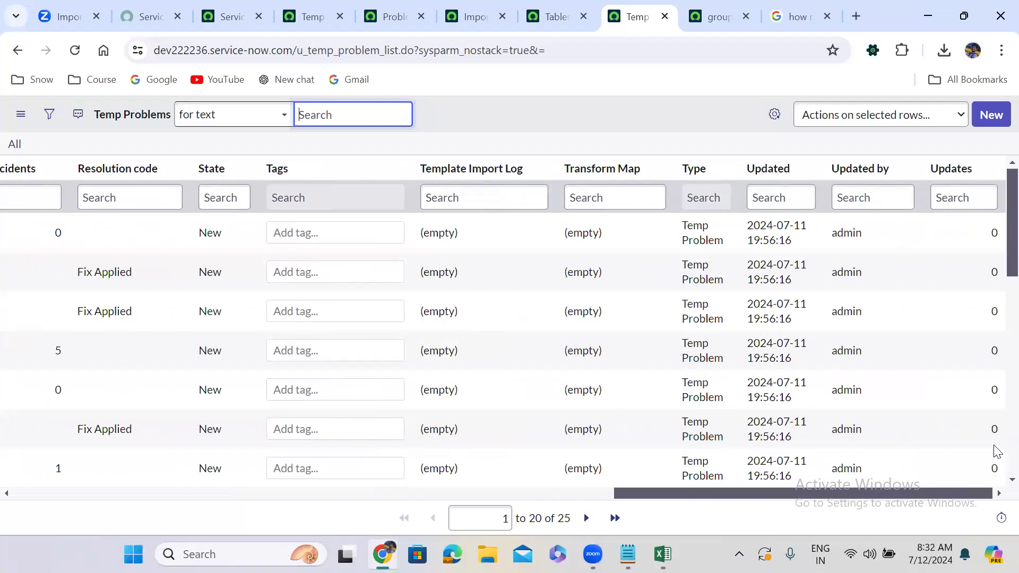
scroll(996, 452, "left", 10)
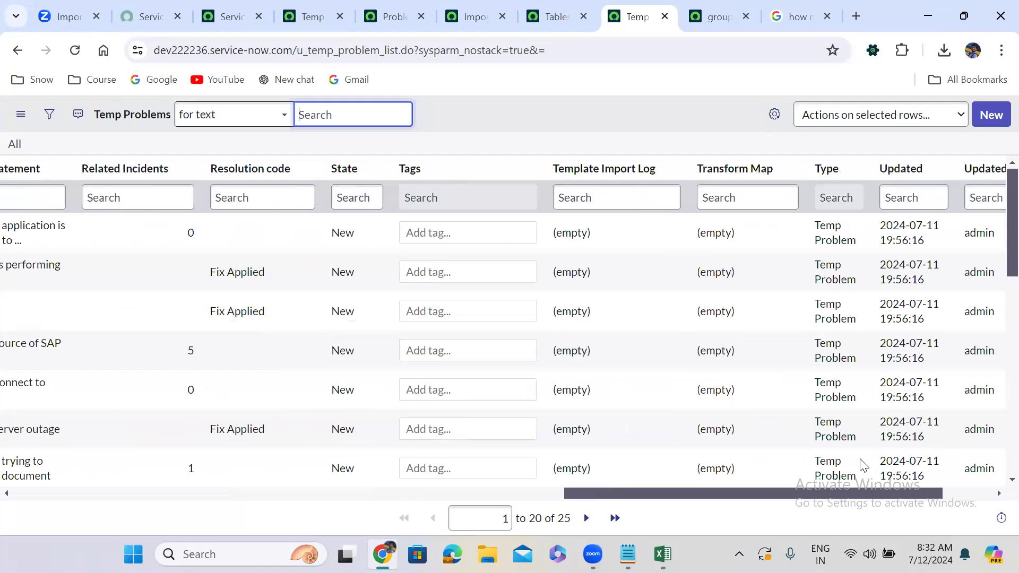
scroll(705, 464, "left", 3)
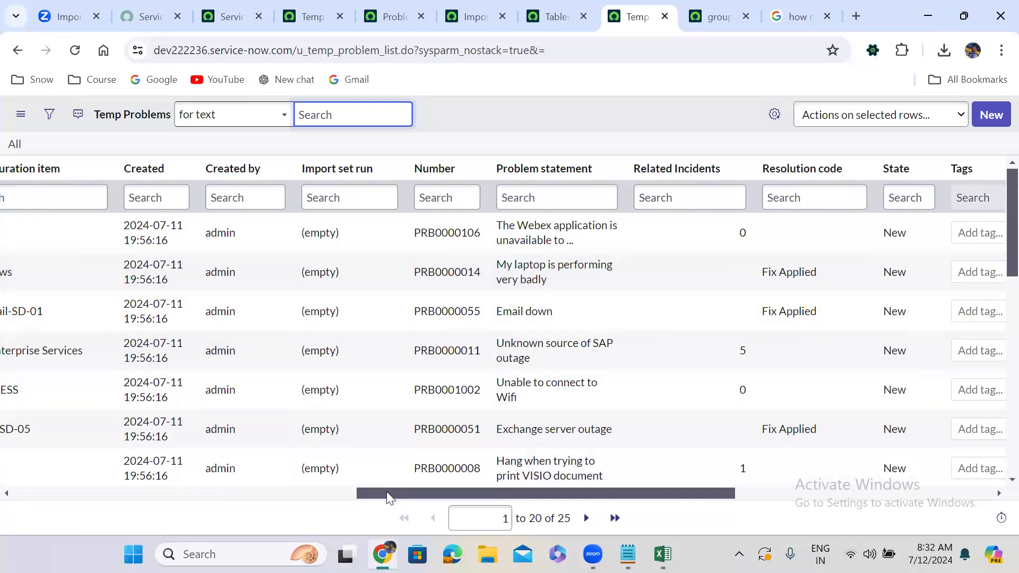
scroll(233, 475, "left", 5)
scroll(158, 484, "left", 6)
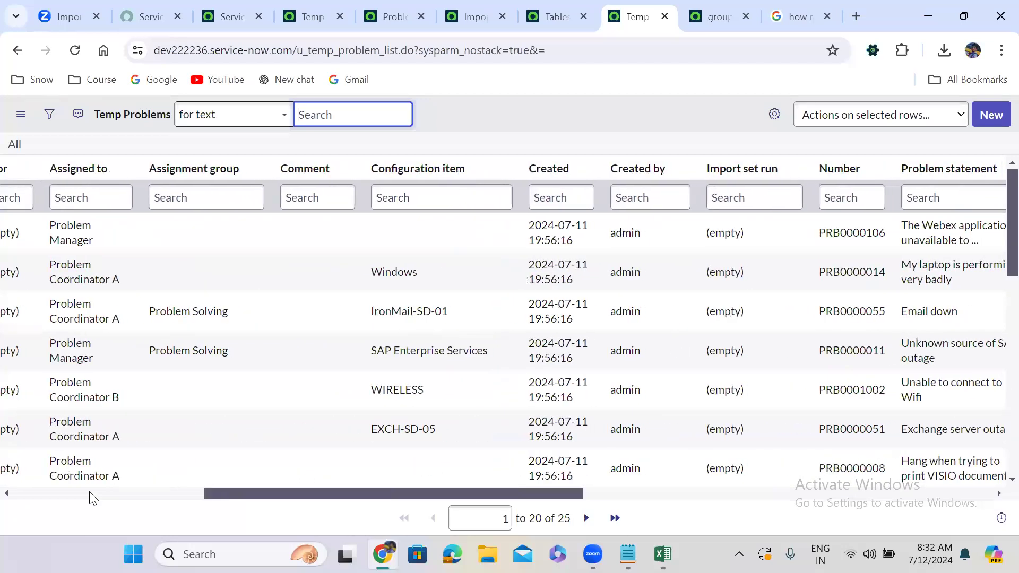
Step: Sort the Temp Problems list by Row in ascending order and compare its rows with the problem Excel sheet
scroll(53, 180, "left", 1)
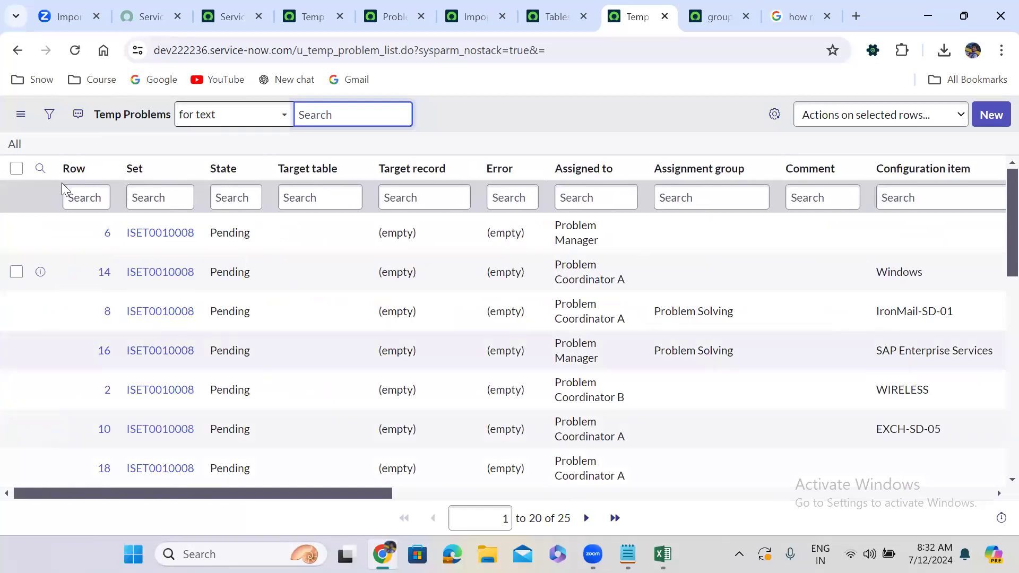
left_click(73, 169)
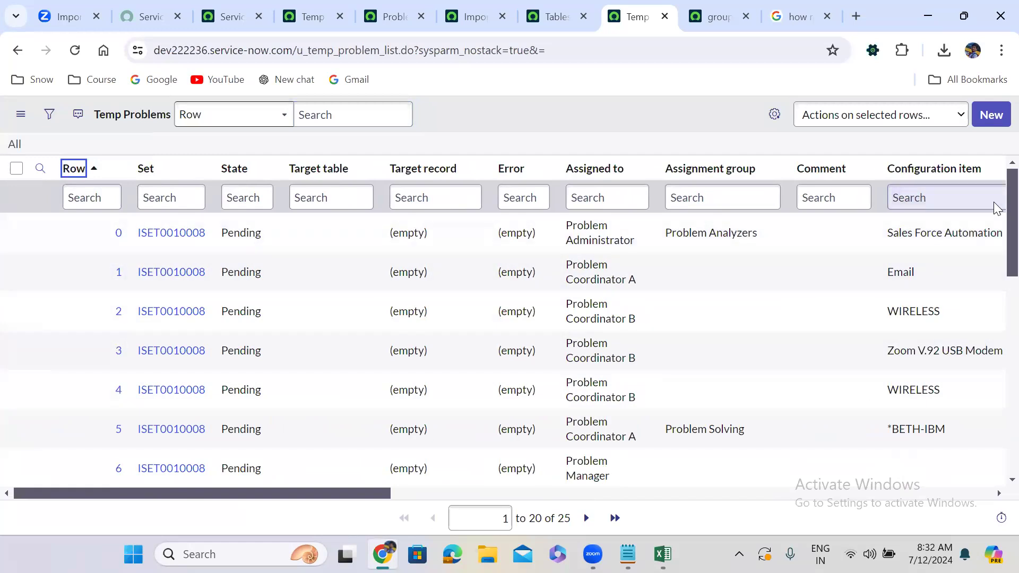
left_click_drag(997, 208, 994, 423)
left_click(663, 554)
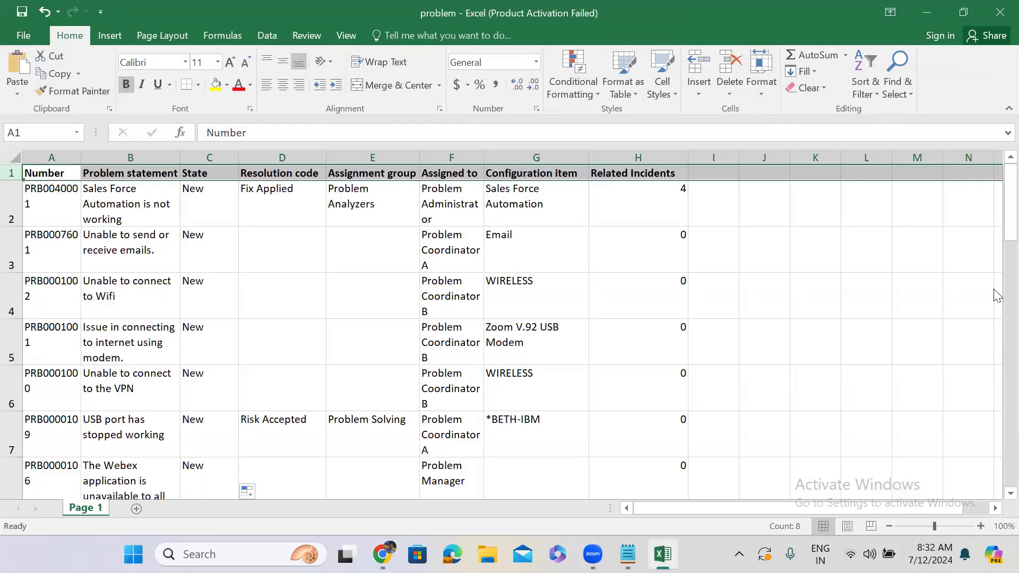
left_click_drag(996, 220, 996, 487)
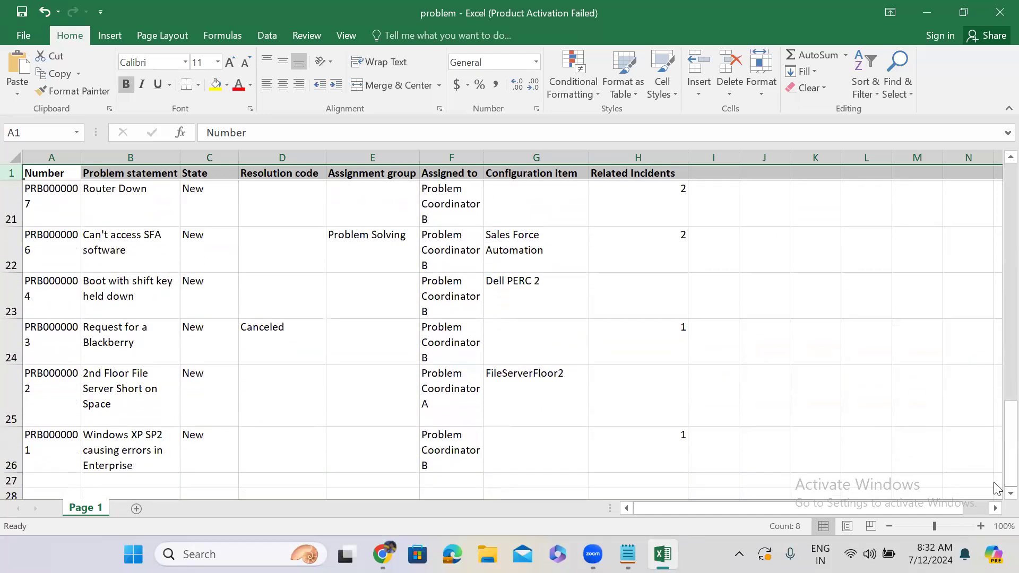
left_click(926, 12)
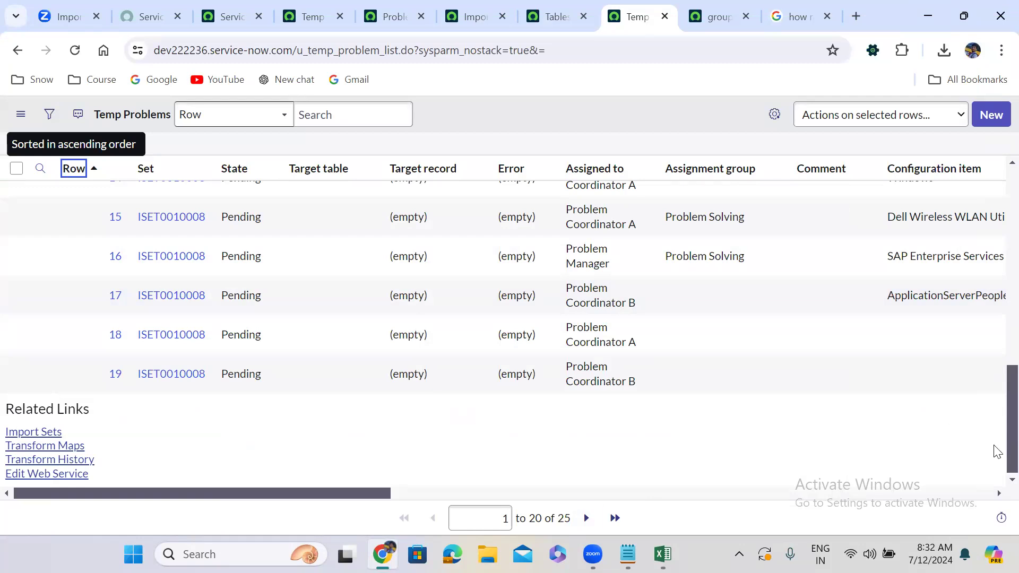
Step: Examine the sorted Temp Problems rows across all columns, from Row and Set through Number, Problem statement, Resolution code, Transform Map and Type
scroll(997, 367, "up", 2)
scroll(997, 367, "up", 8)
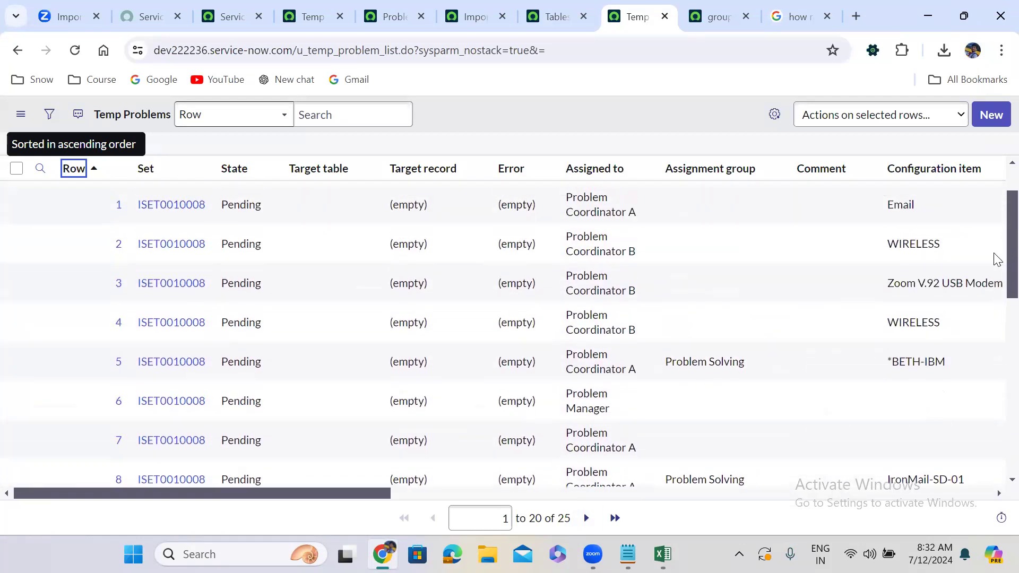
scroll(996, 244, "up", 1)
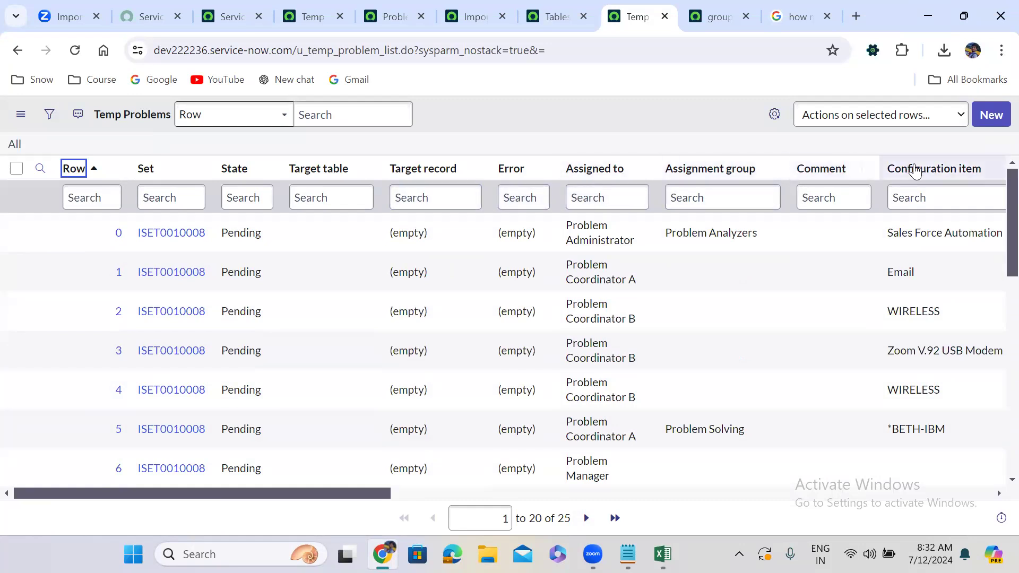
left_click_drag(256, 493, 473, 478)
scroll(667, 183, "right", 1)
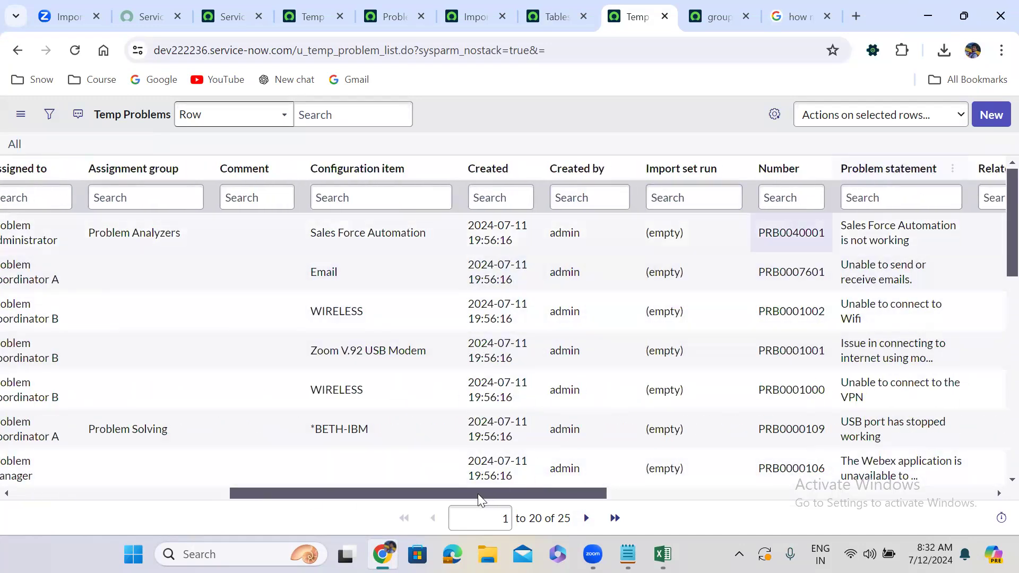
scroll(599, 483, "right", 5)
scroll(612, 488, "right", 4)
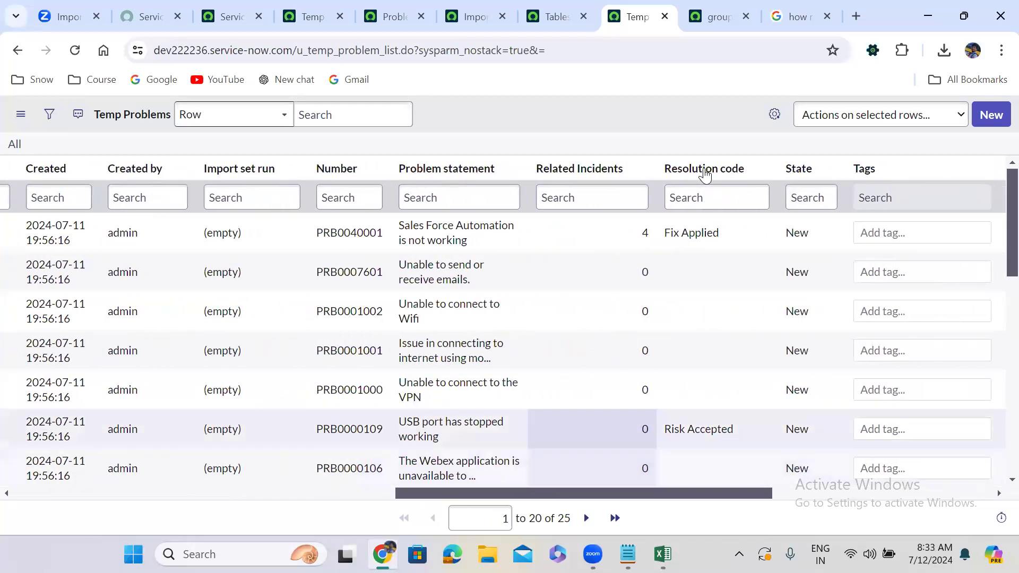
scroll(558, 499, "left", 1)
scroll(630, 499, "right", 4)
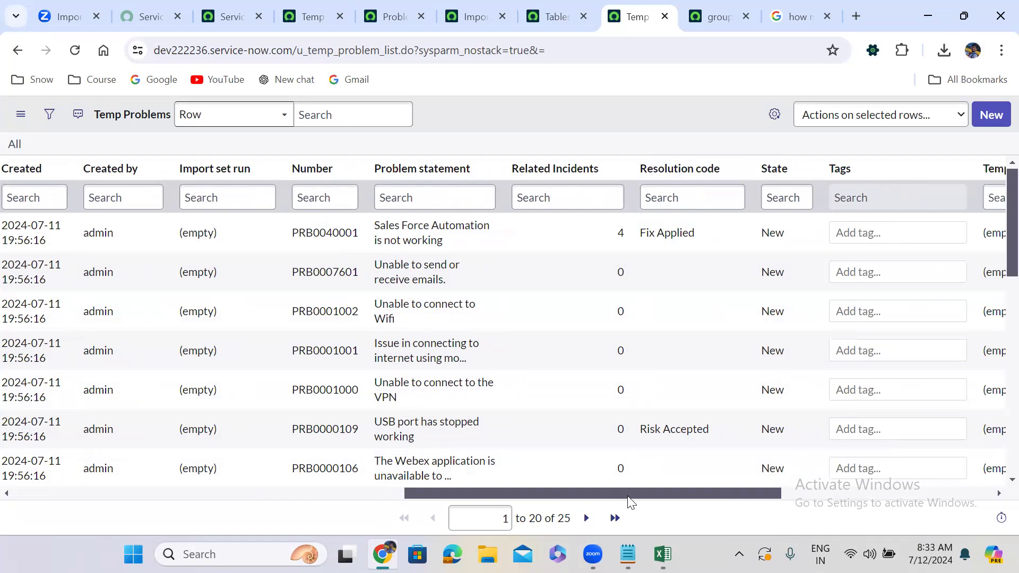
scroll(761, 491, "right", 8)
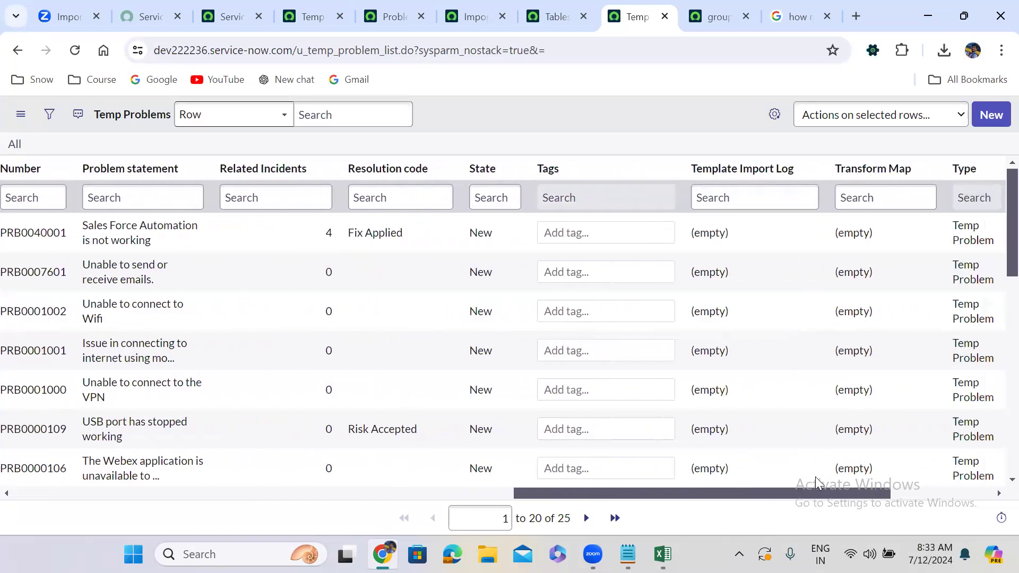
left_click_drag(81, 537, 76, 537)
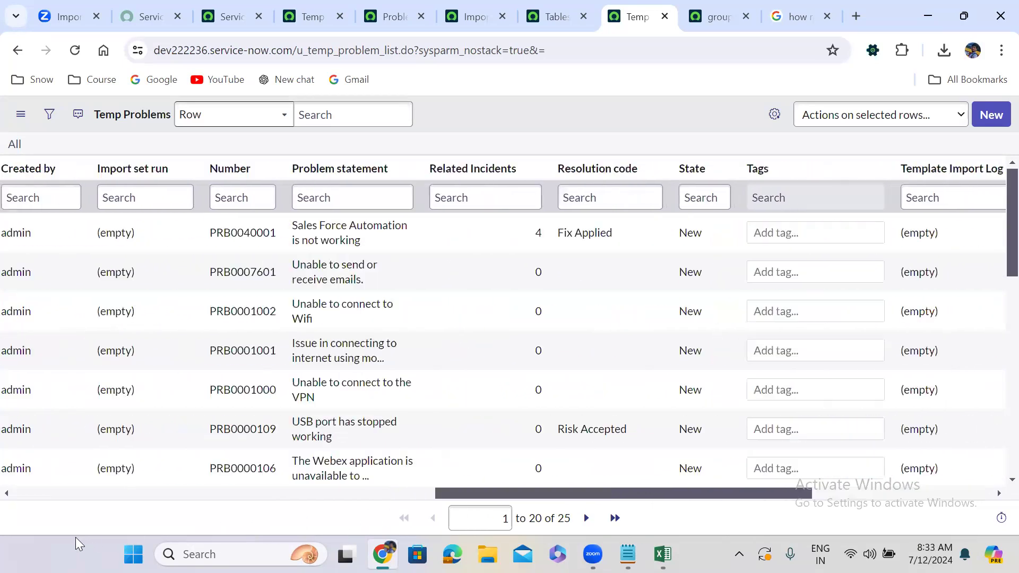
scroll(624, 391, "left", 15)
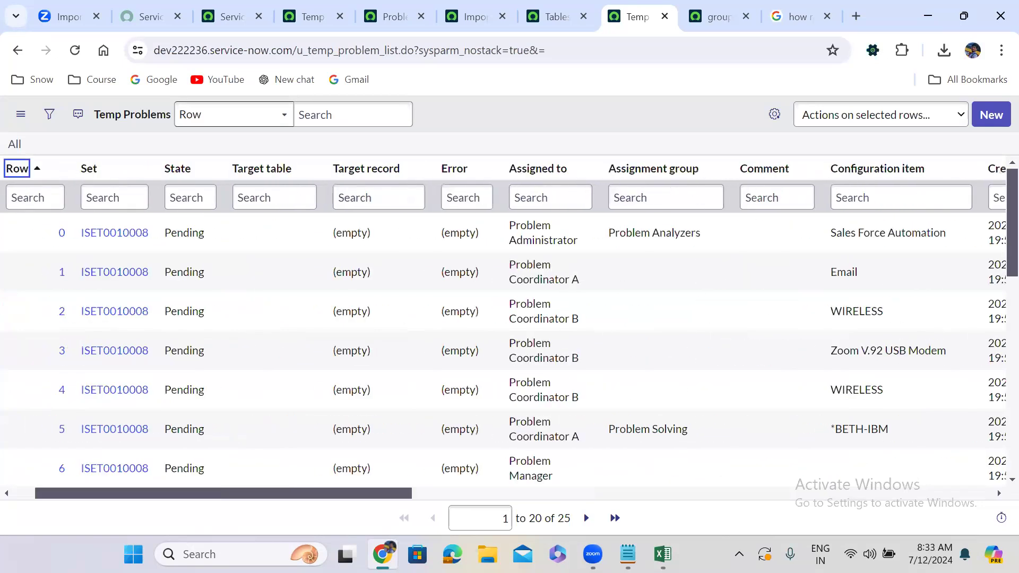
Step: Check the problem Excel sheet and the Import Sets list for u_temp_problem against the Temp Problems list
key("alt+Tab")
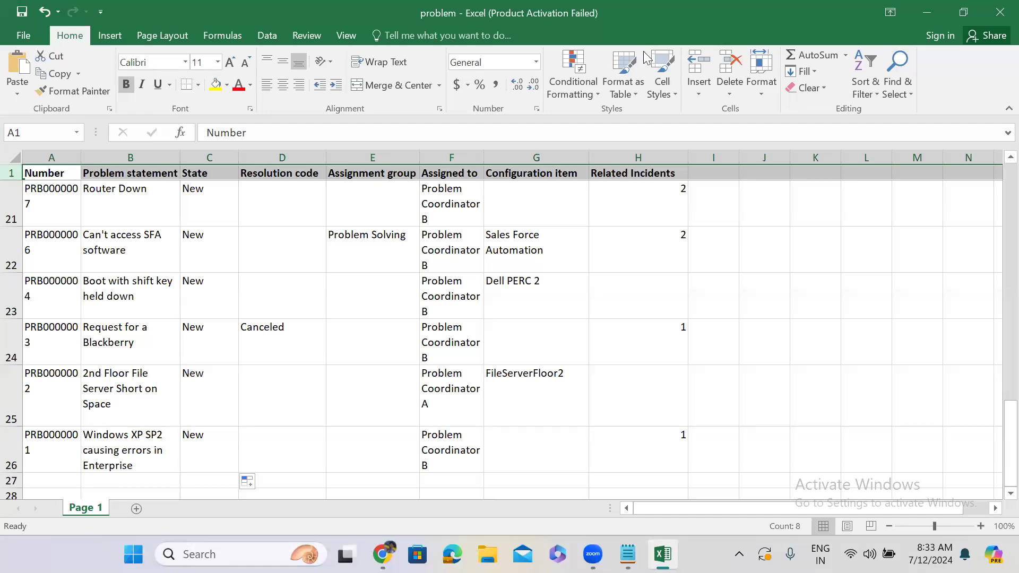
left_click(926, 13)
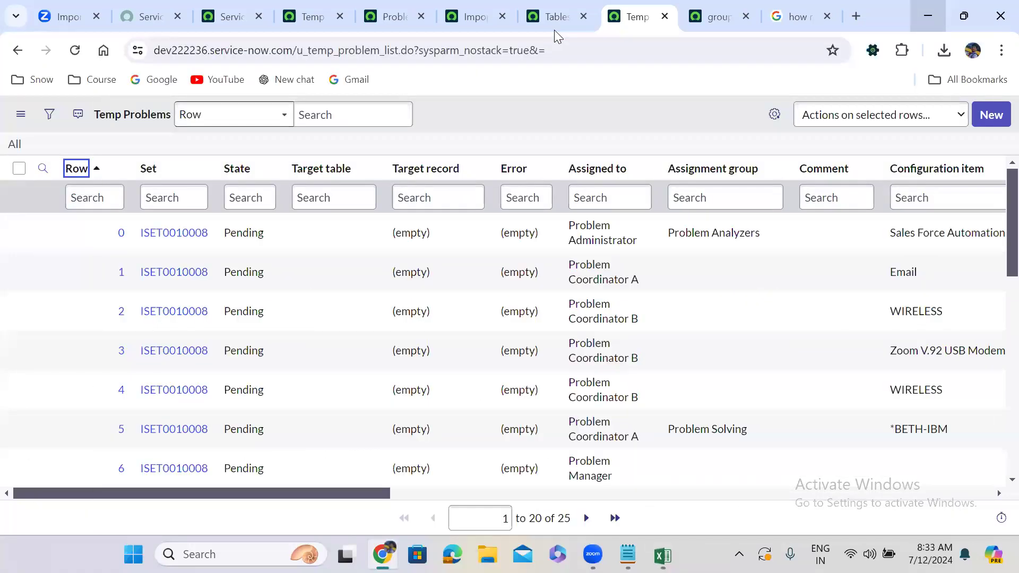
left_click(468, 17)
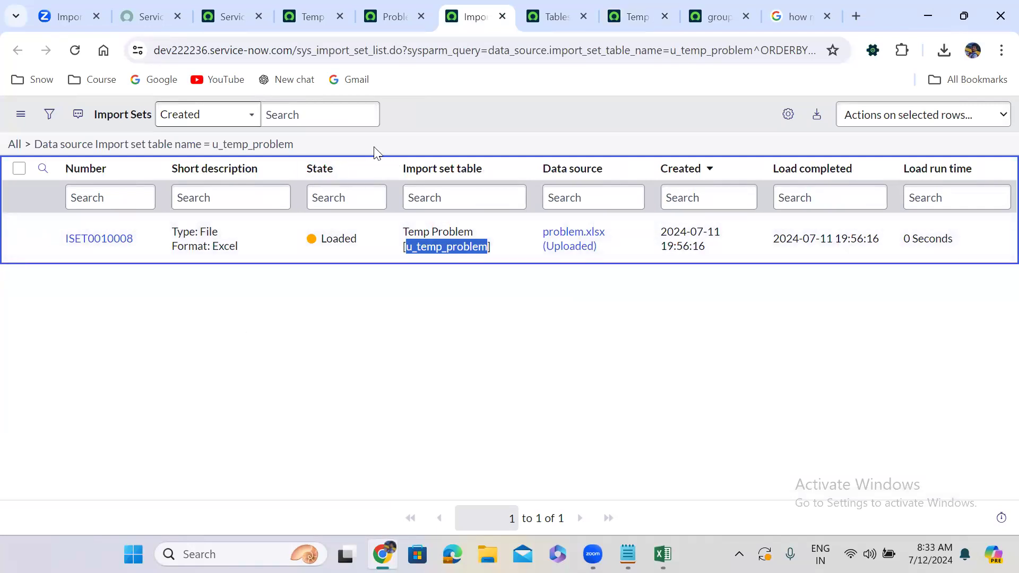
left_click(634, 16)
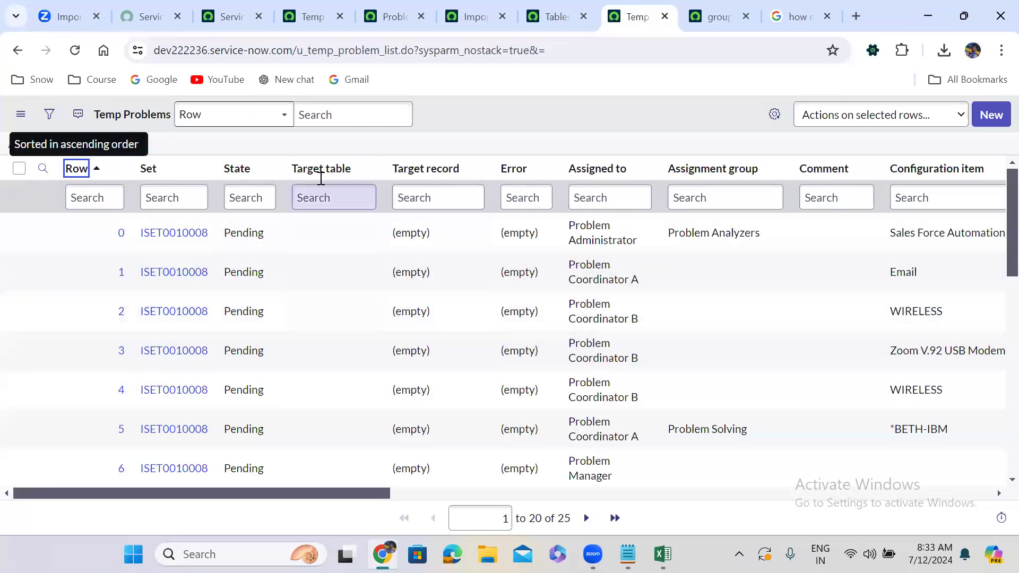
Step: Sort the Temp Problems list opened from the loaded data by Row, first z to a and finally a to z
left_click(314, 15)
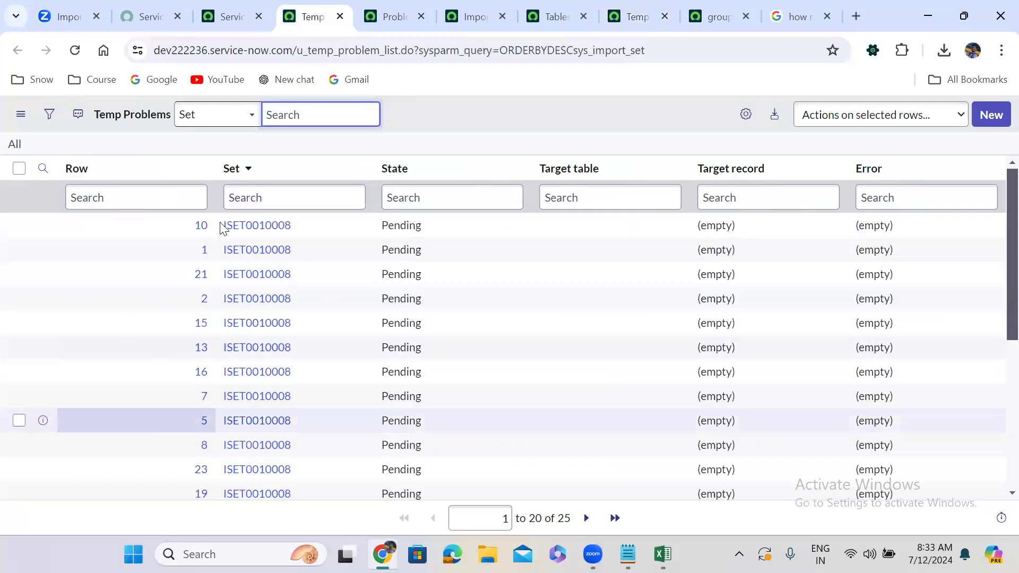
left_click(151, 170)
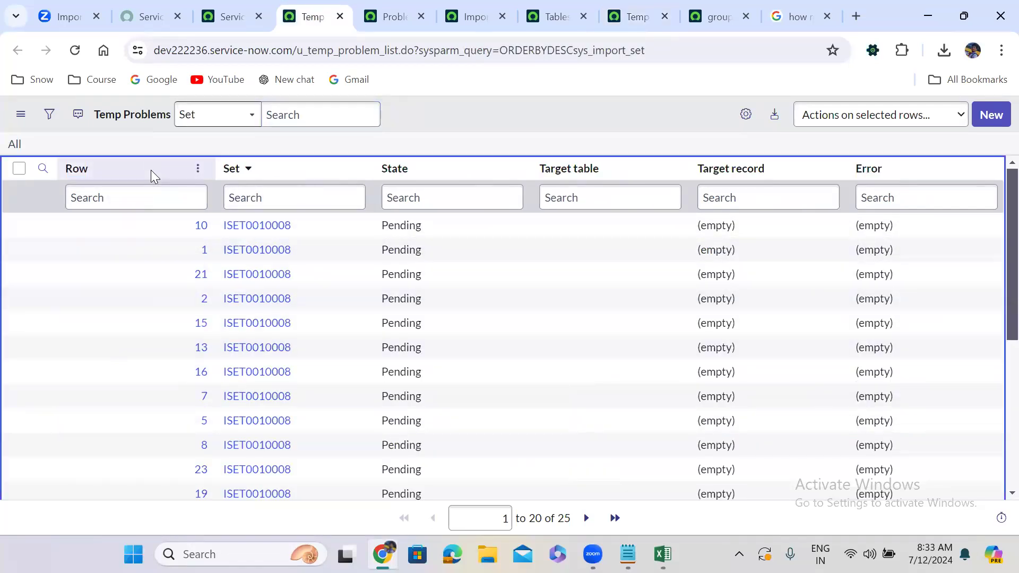
left_click(197, 169)
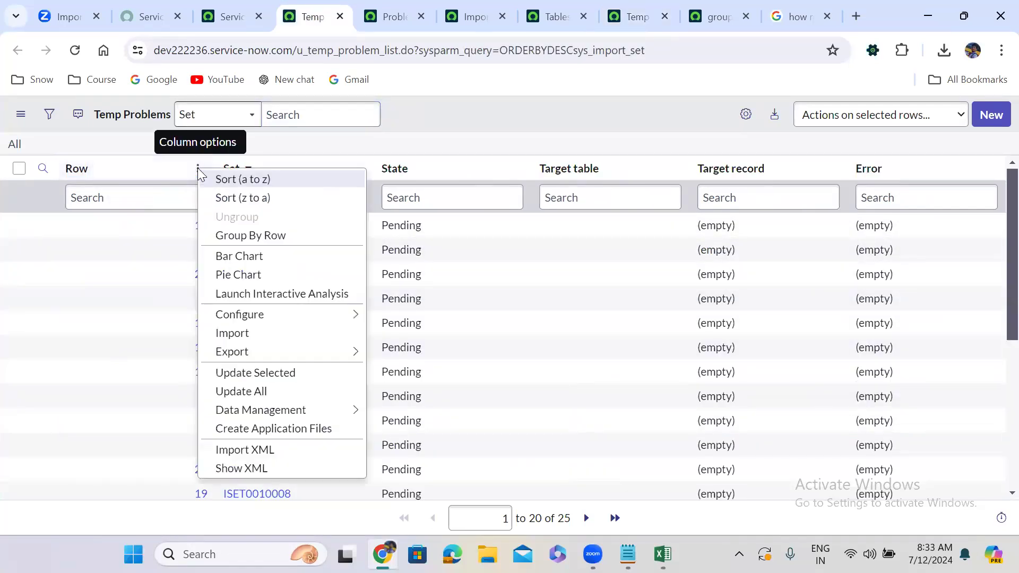
left_click(224, 197)
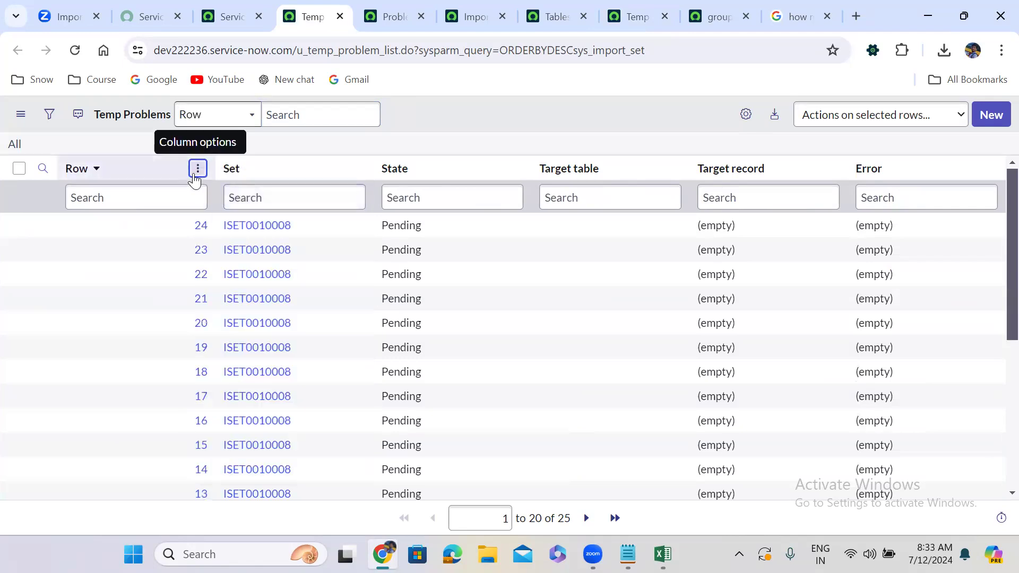
left_click(197, 168)
left_click(241, 181)
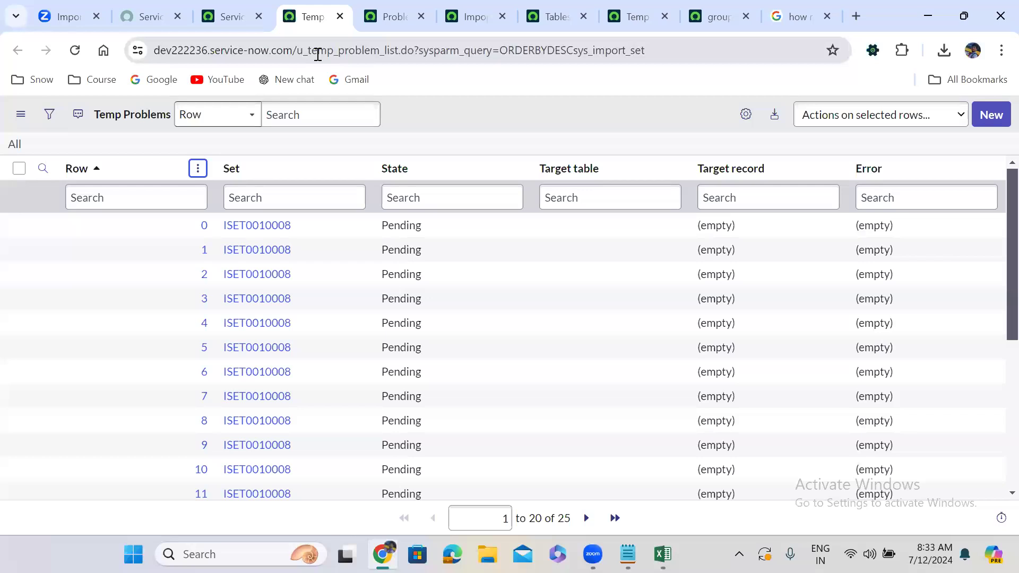
Step: Compare the two Temp Problems lists and reload the one opened from the loaded data so it shows all personalized columns
left_click(603, 11)
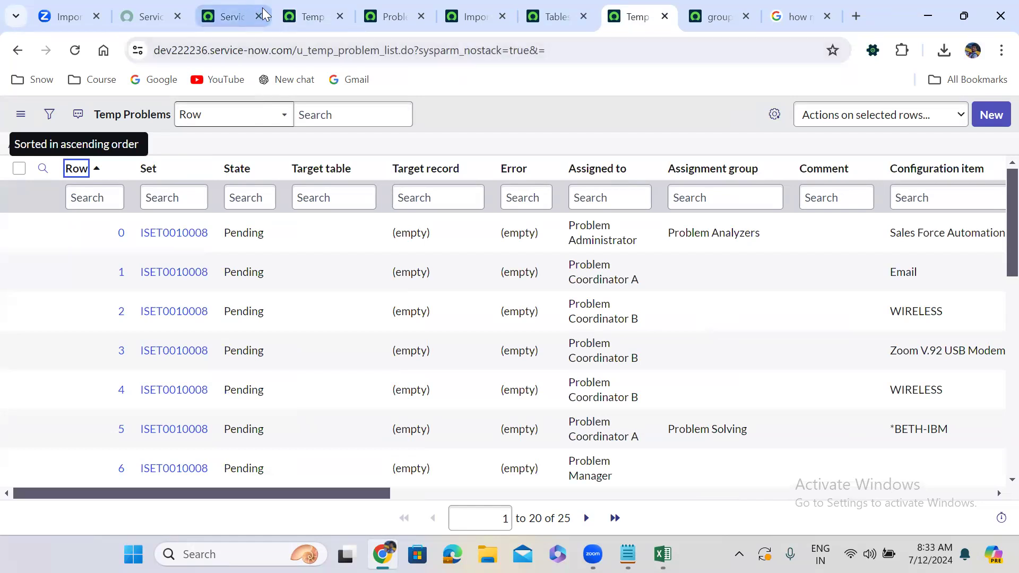
left_click(296, 15)
left_click(74, 50)
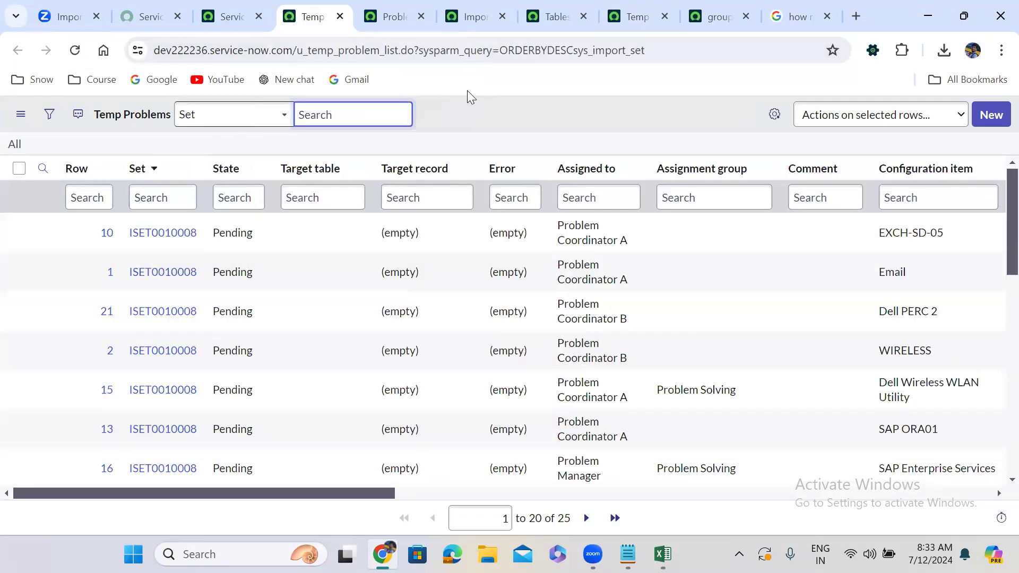
Step: Review the import progress page and the Import Sets whiteboard diagram of the sheet, staging table, transform map and target table
left_click(226, 11)
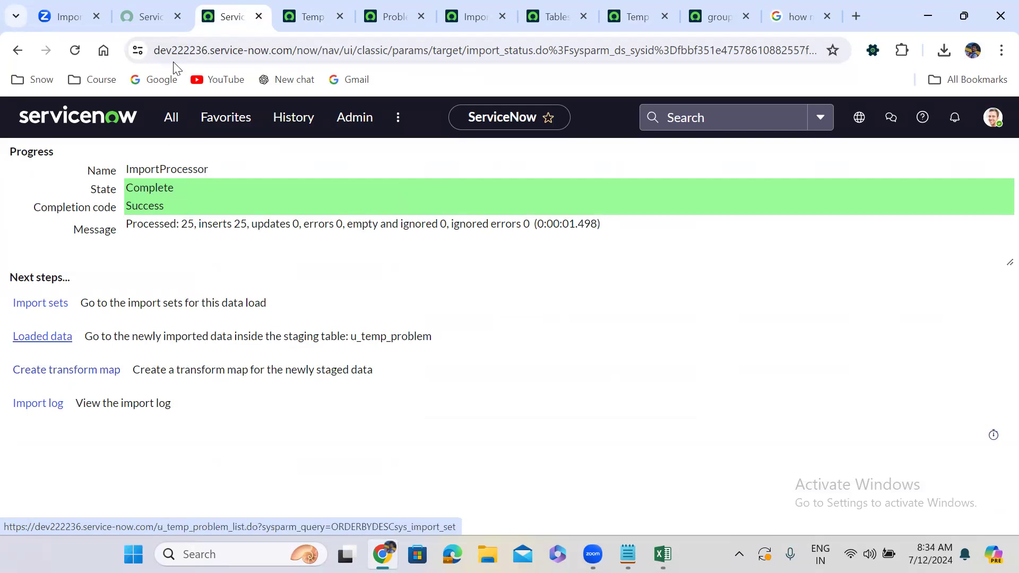
left_click(64, 8)
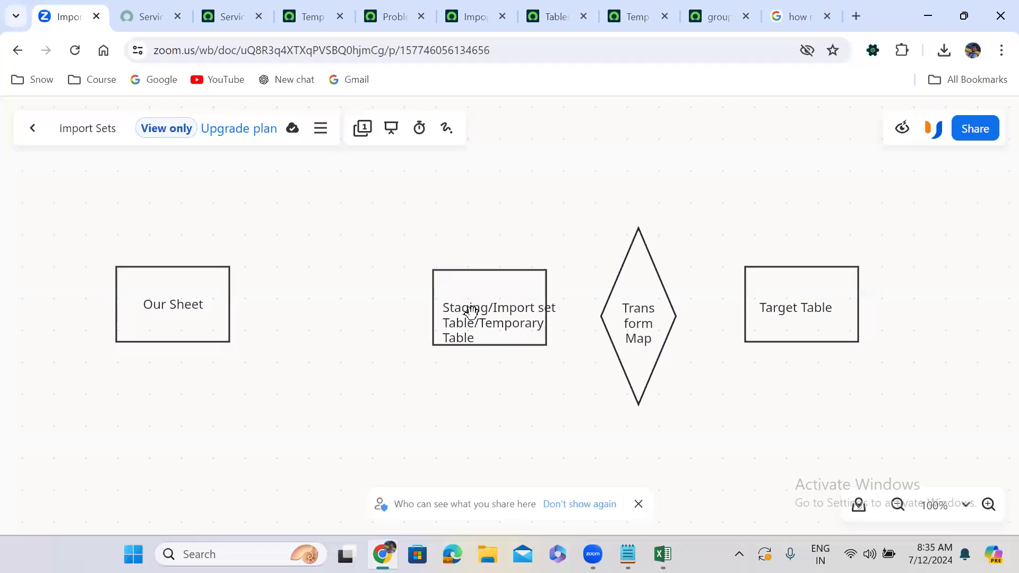
mouse_move(471, 311)
left_mouse_down()
mouse_move(489, 300)
mouse_move(474, 307)
left_mouse_up()
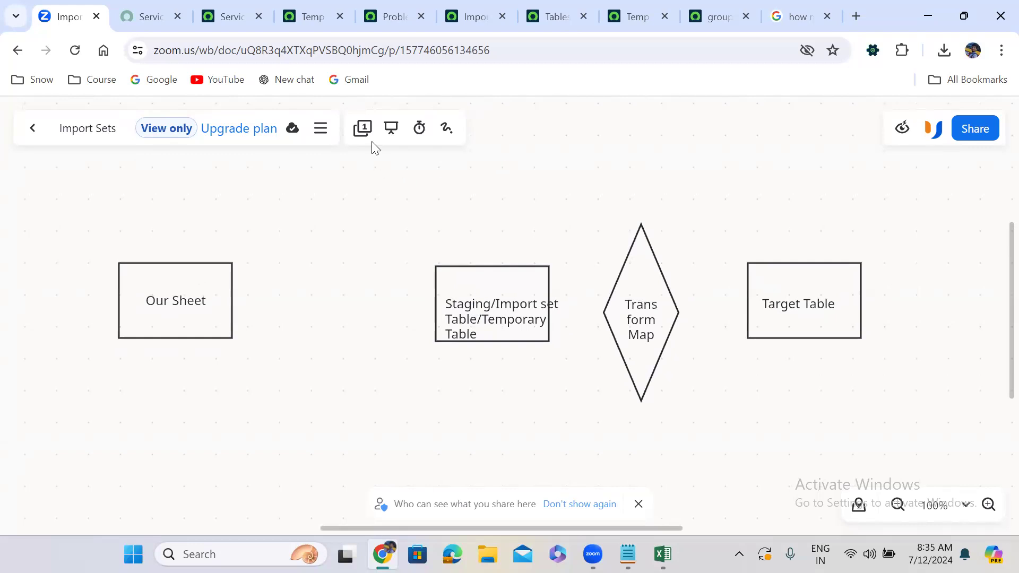
Step: Compare the Temp Problems staging list with the target Problems list, including the table name in the Problems page address
left_click(316, 17)
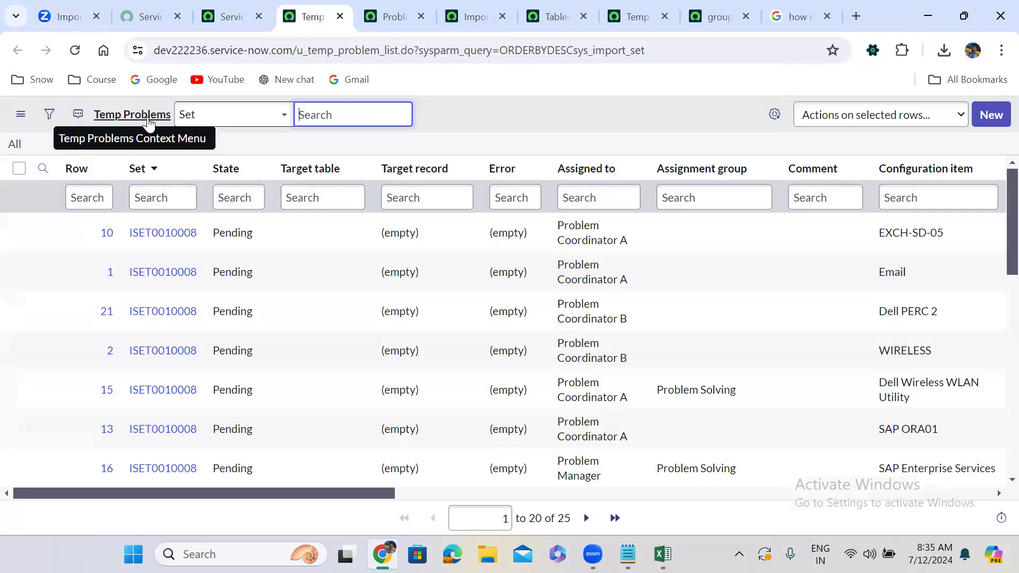
left_click(177, 133)
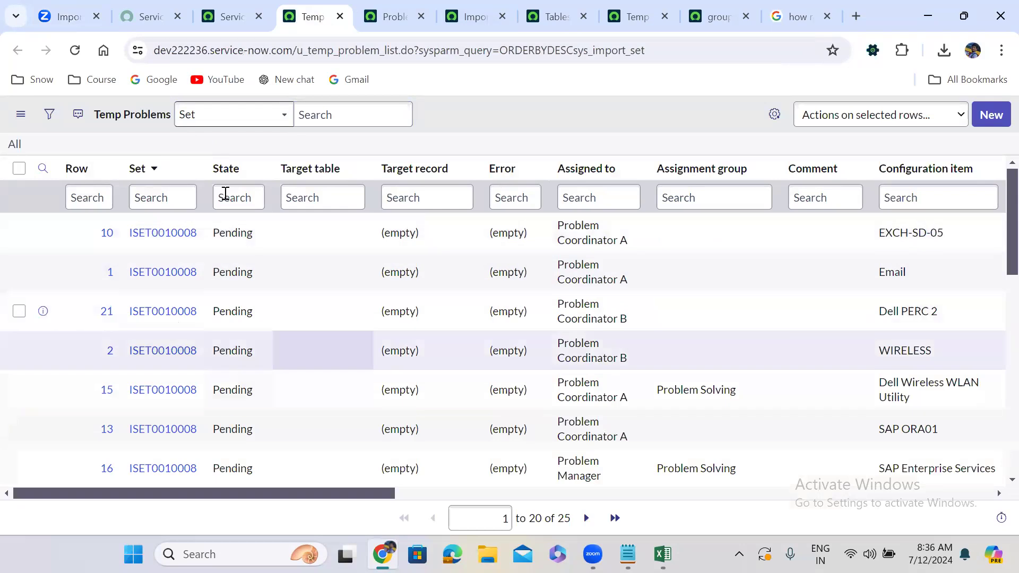
left_click(225, 194)
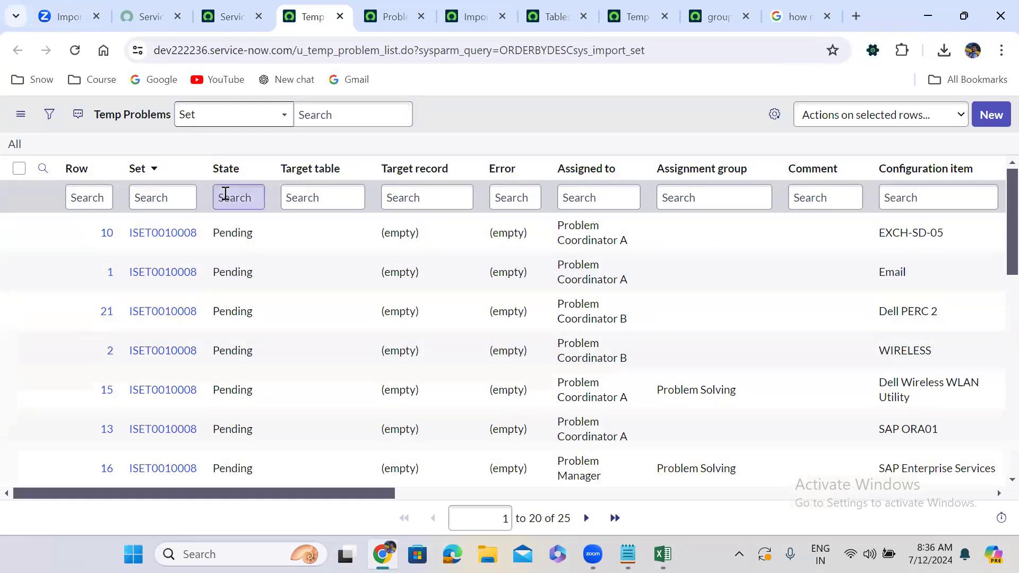
left_click(397, 15)
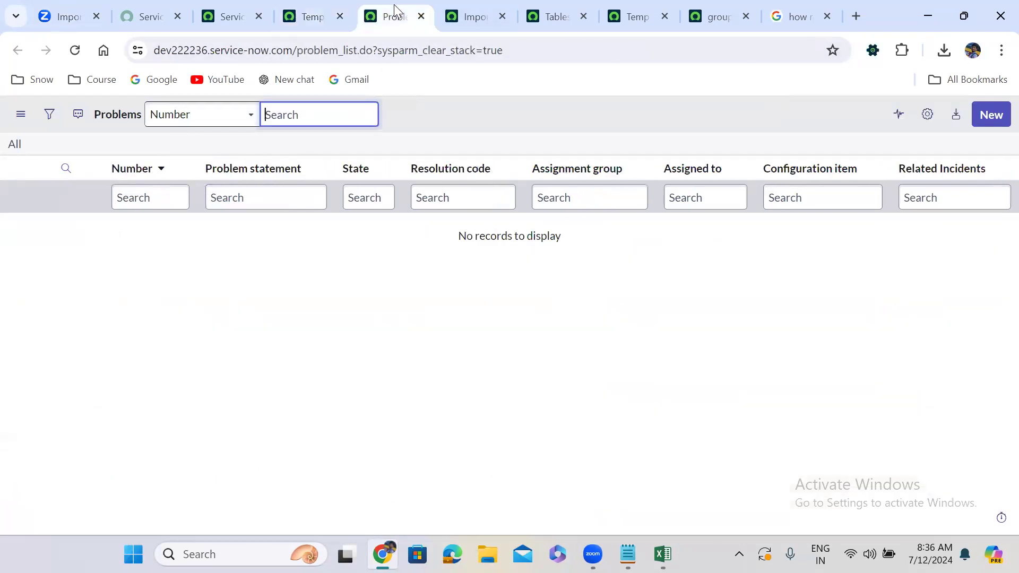
double_click(308, 51)
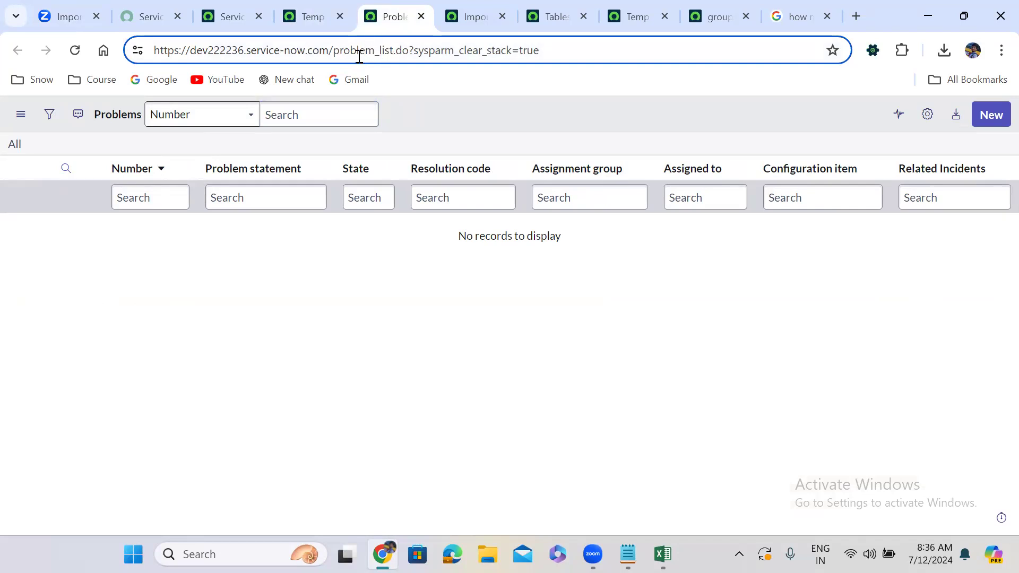
left_click(315, 15)
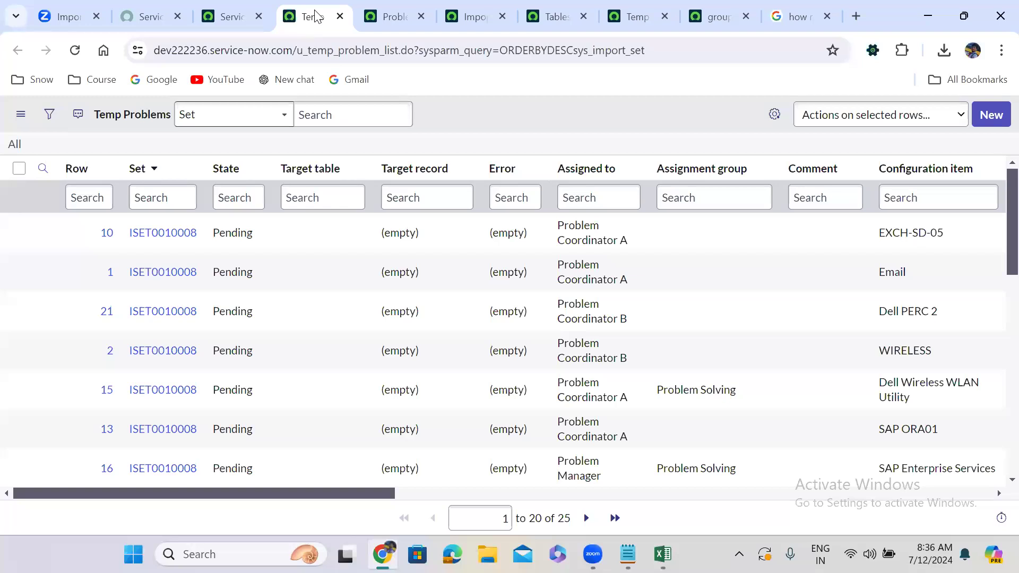
left_click(394, 7)
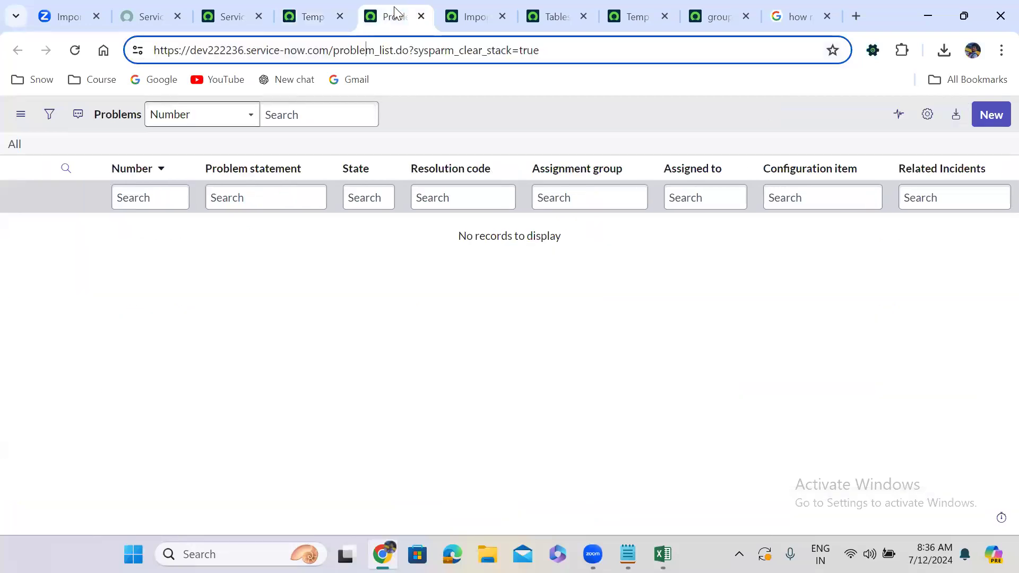
left_click(311, 14)
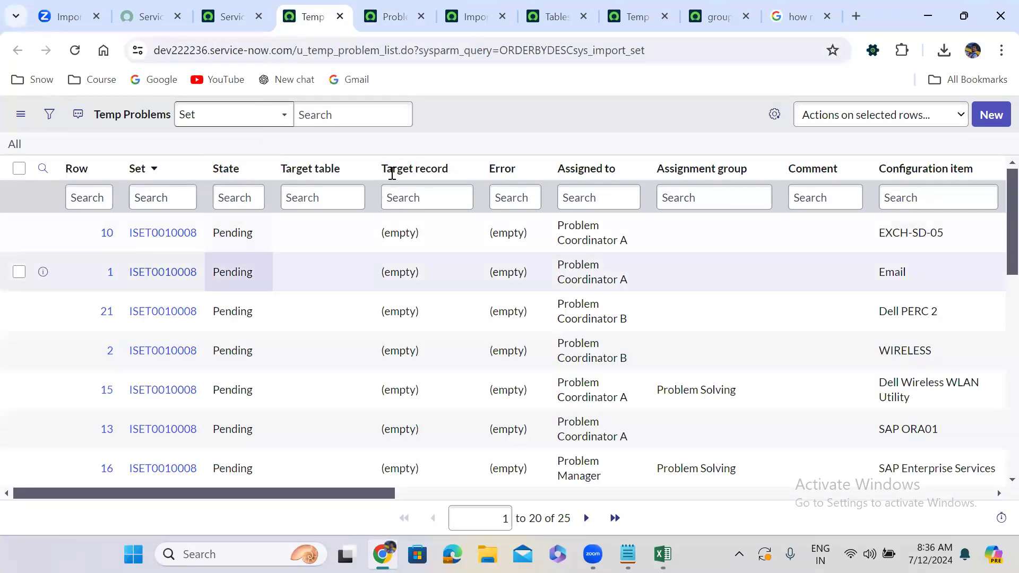
Step: Review the table name in the Problems list address and the Import Sets whiteboard diagram
left_click(391, 6)
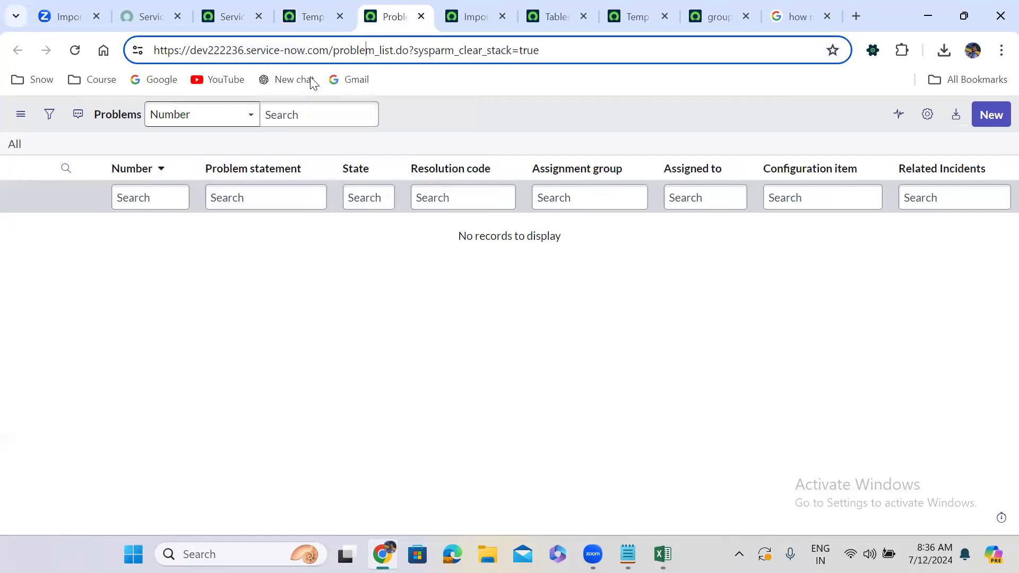
left_click_drag(334, 50, 375, 50)
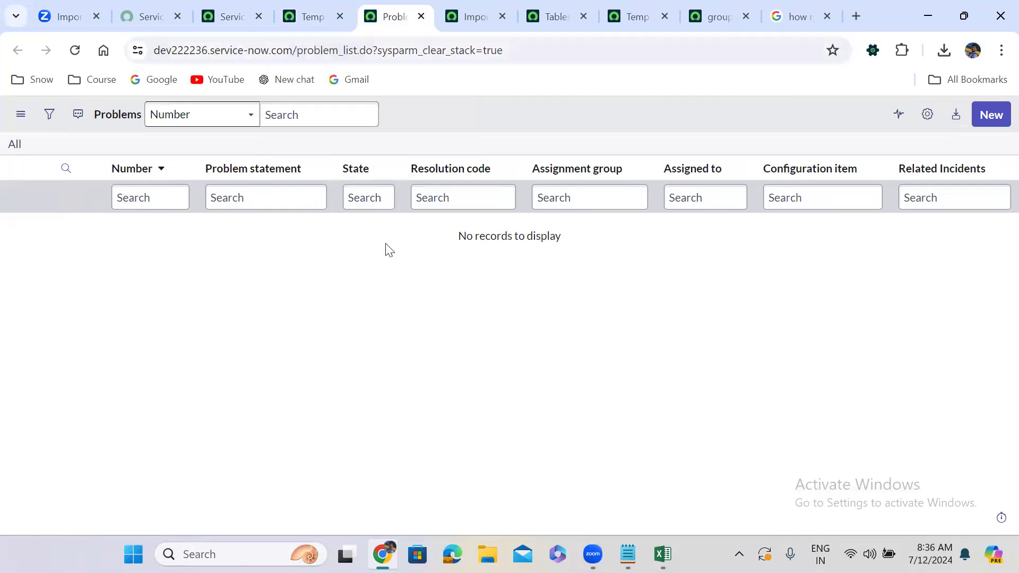
left_click(65, 15)
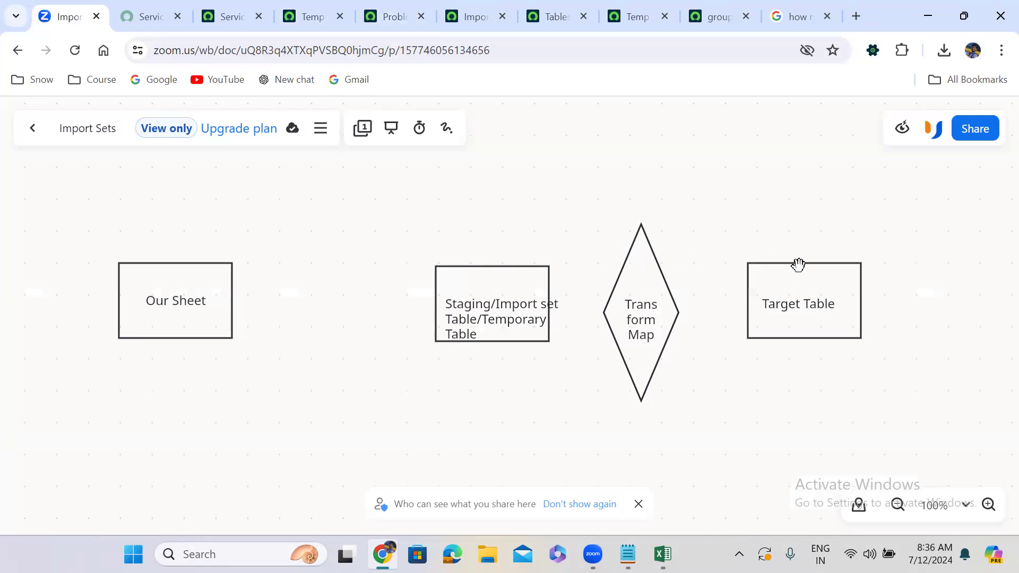
Step: Create a transform map for the newly staged data from the import progress page and name it Problem Data load
left_click(245, 15)
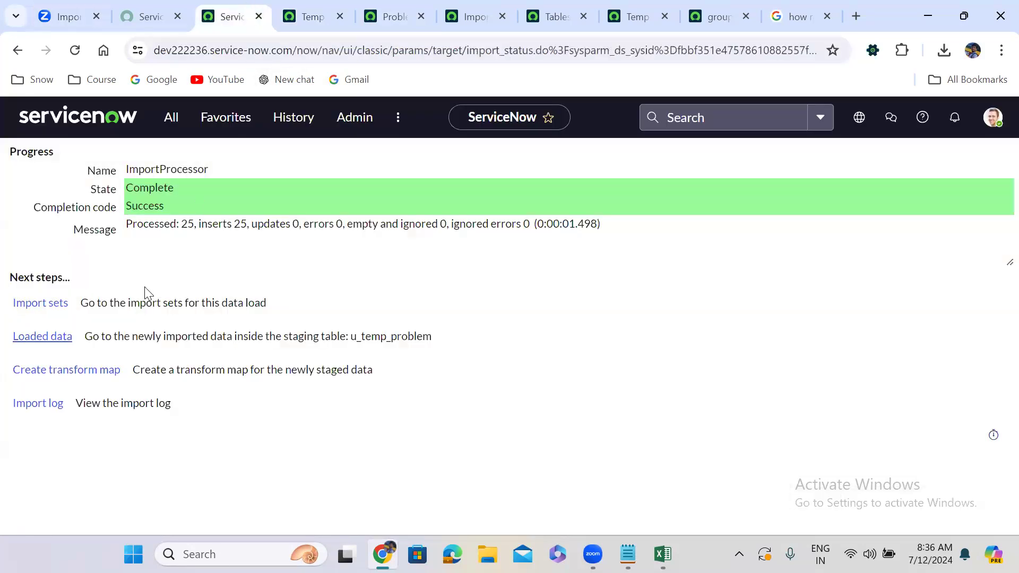
left_click(69, 370)
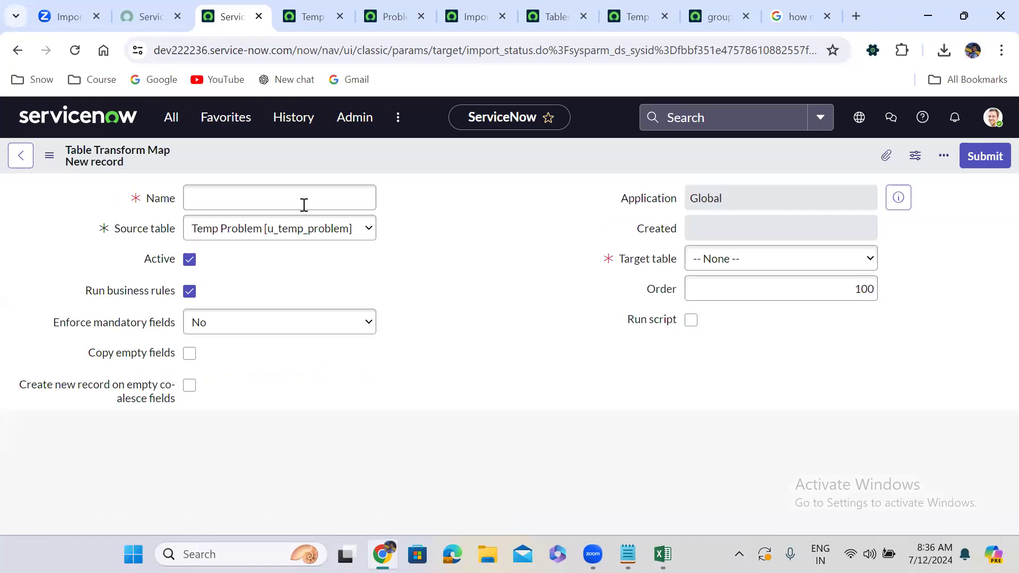
left_click(271, 200)
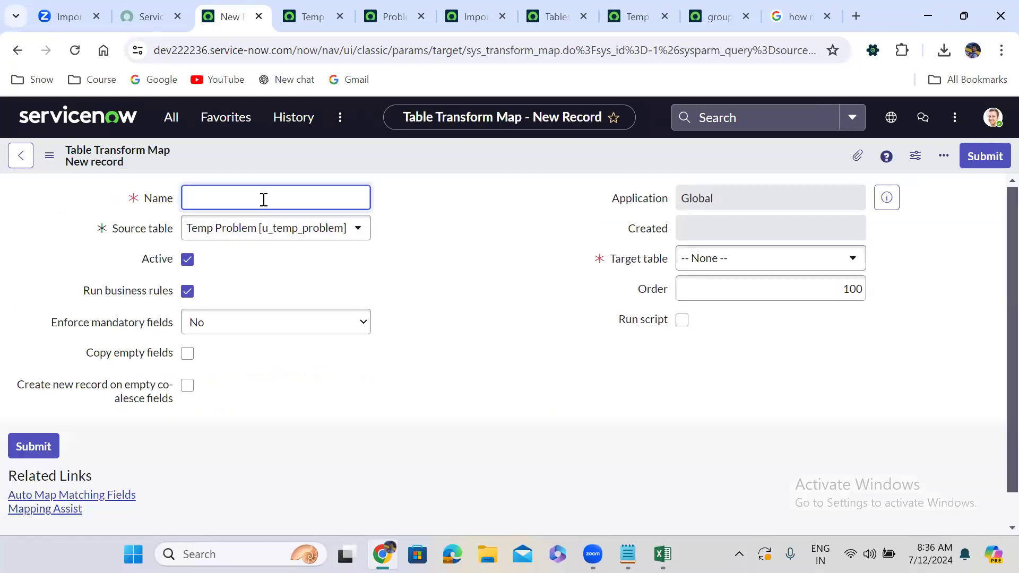
type("Problem Data load")
left_click(462, 224)
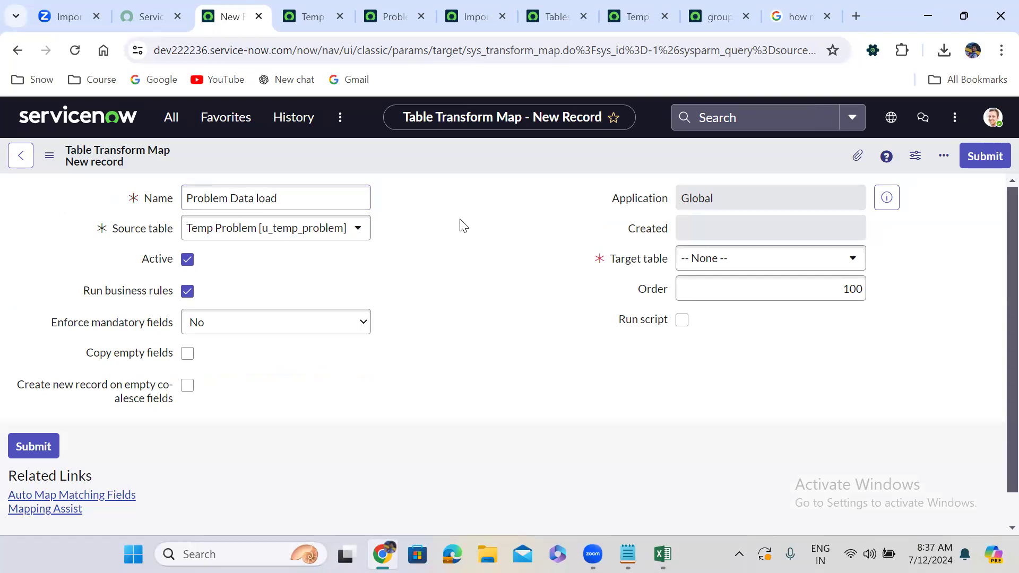
Step: Set the transform map's target table to Problem [problem] and save the record, staying on its form
left_click(736, 265)
type("p")
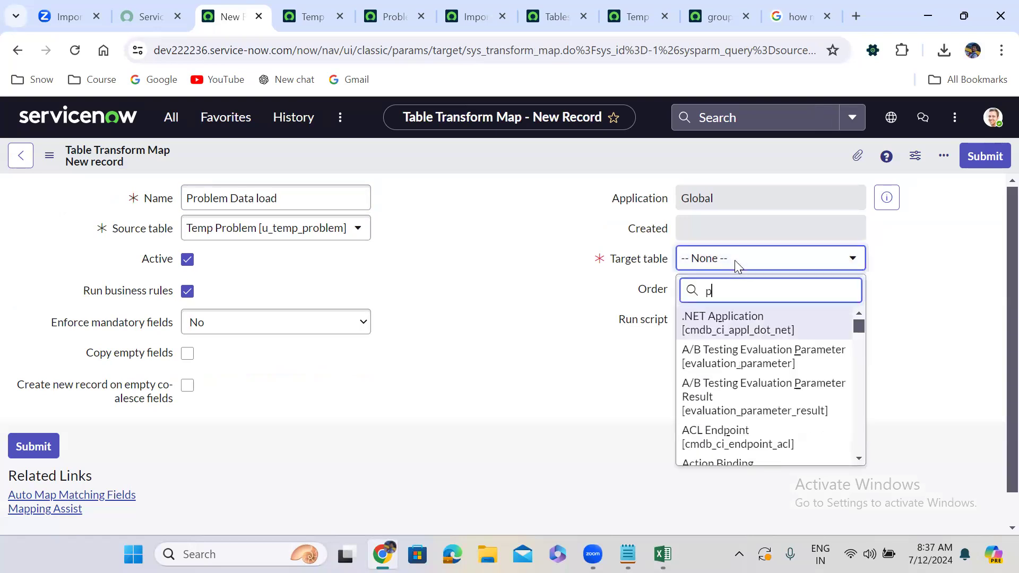
type("roblem")
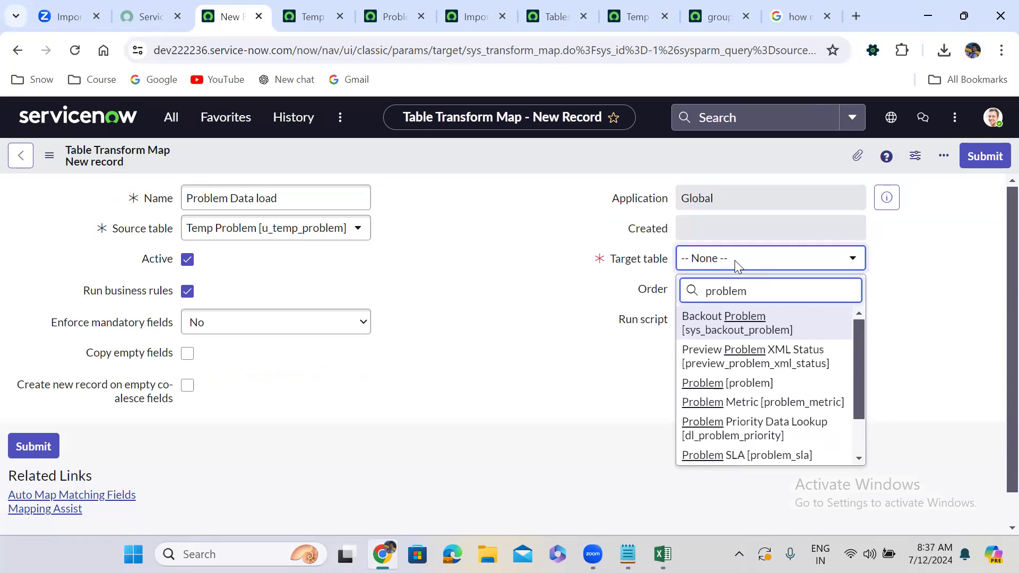
type("]")
key("Down")
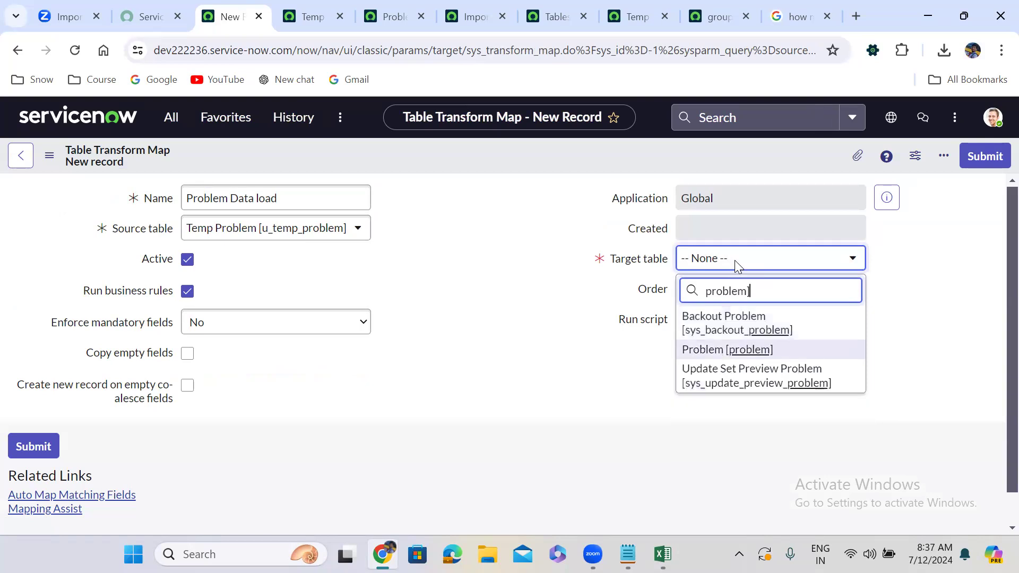
key("Return")
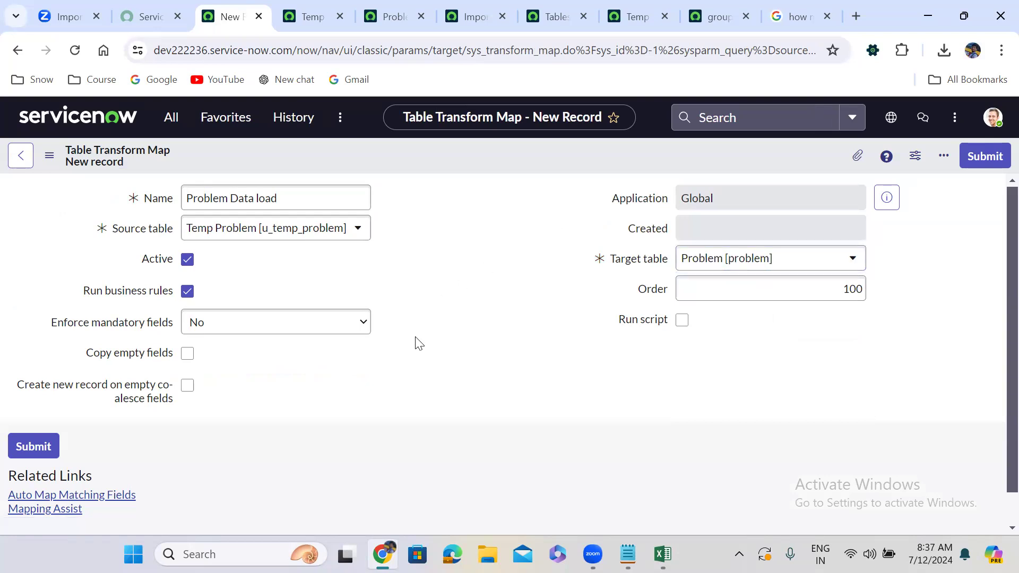
scroll(418, 343, "down", 1)
scroll(418, 342, "up", 1)
right_click(422, 159)
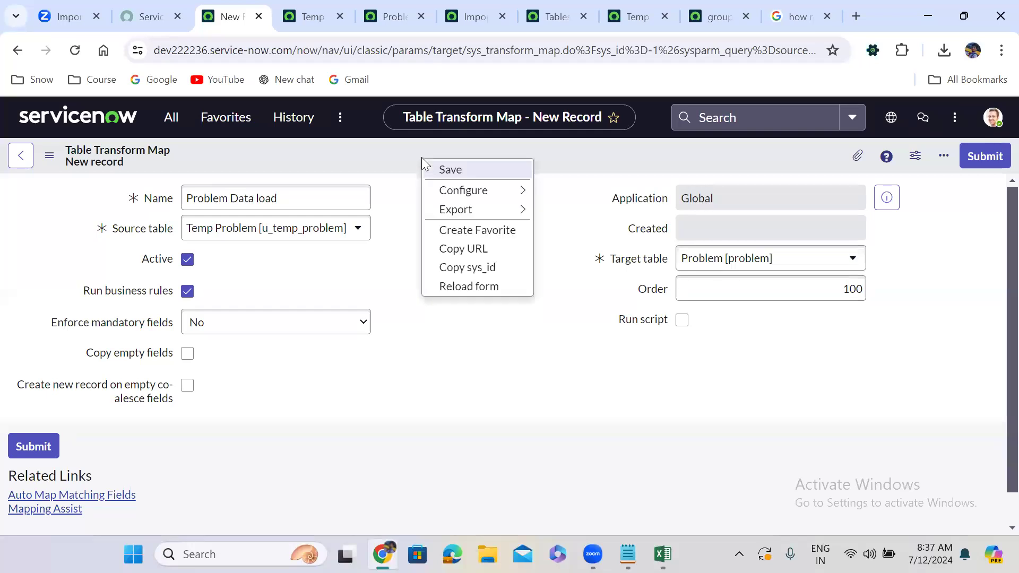
left_click(449, 170)
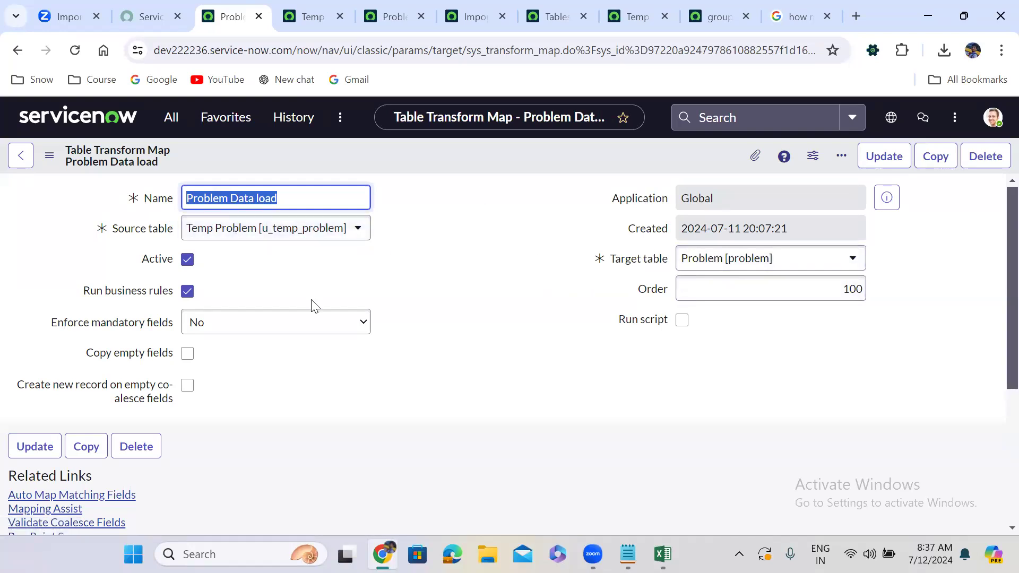
Step: Review the saved transform map's source table, target table, options and related mapping links
left_click(467, 272)
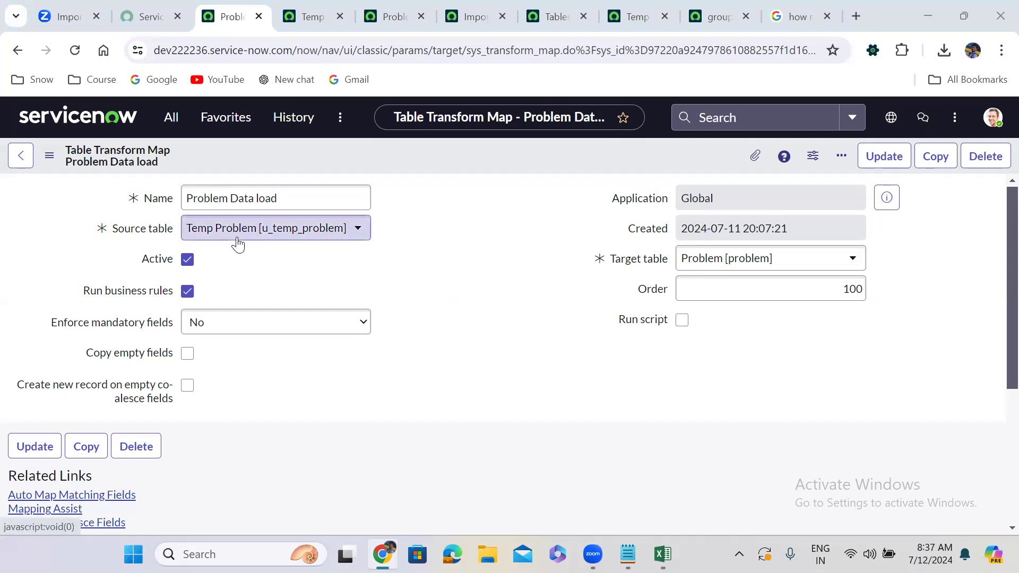
left_click(499, 266)
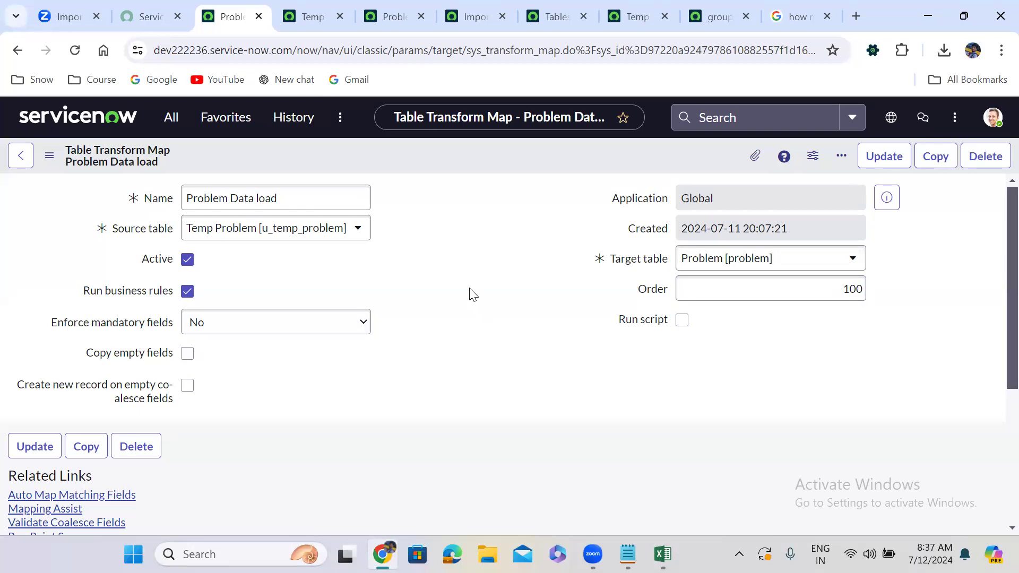
scroll(472, 294, "down", 5)
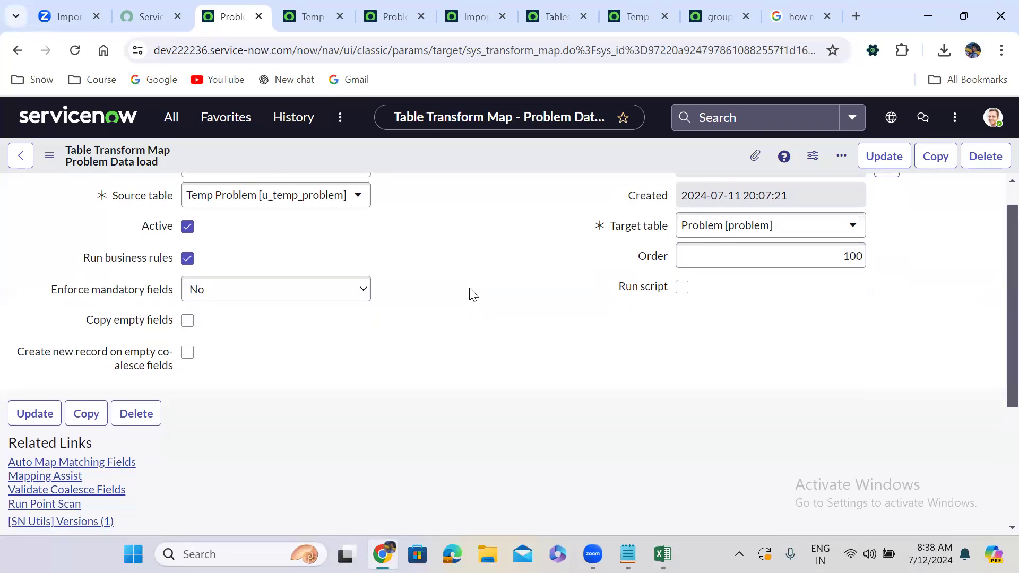
scroll(470, 291, "up", 5)
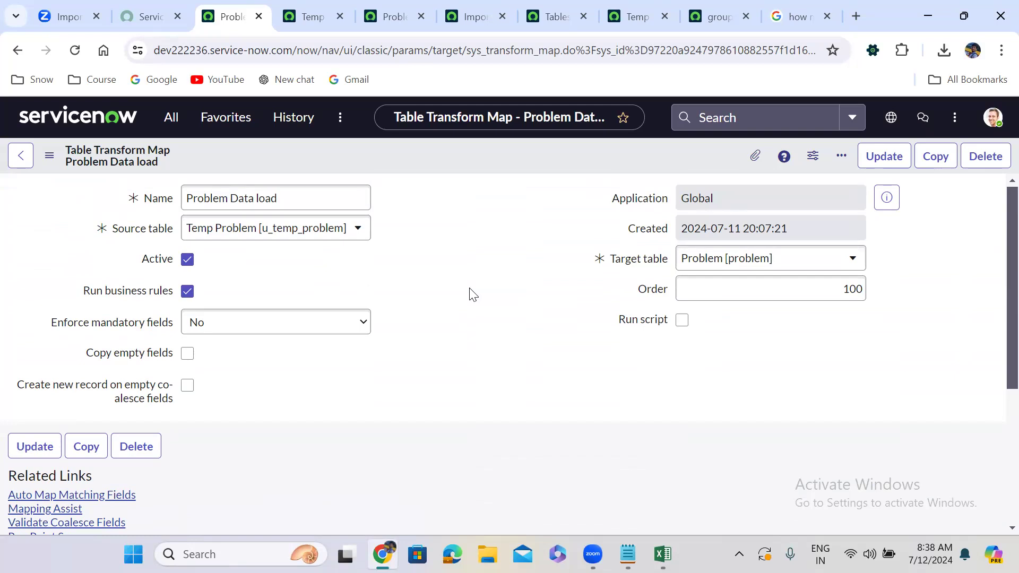
scroll(472, 295, "down", 1)
scroll(472, 295, "up", 1)
scroll(460, 329, "down", 2)
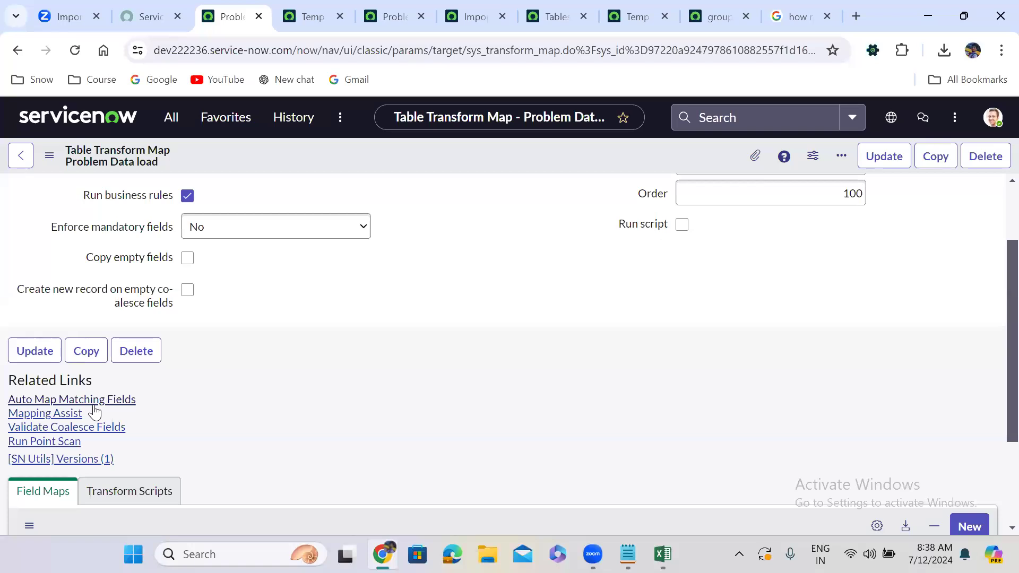
Step: Compare the columns of the Temp Problems staging list with those of the target Problems list
left_click(308, 17)
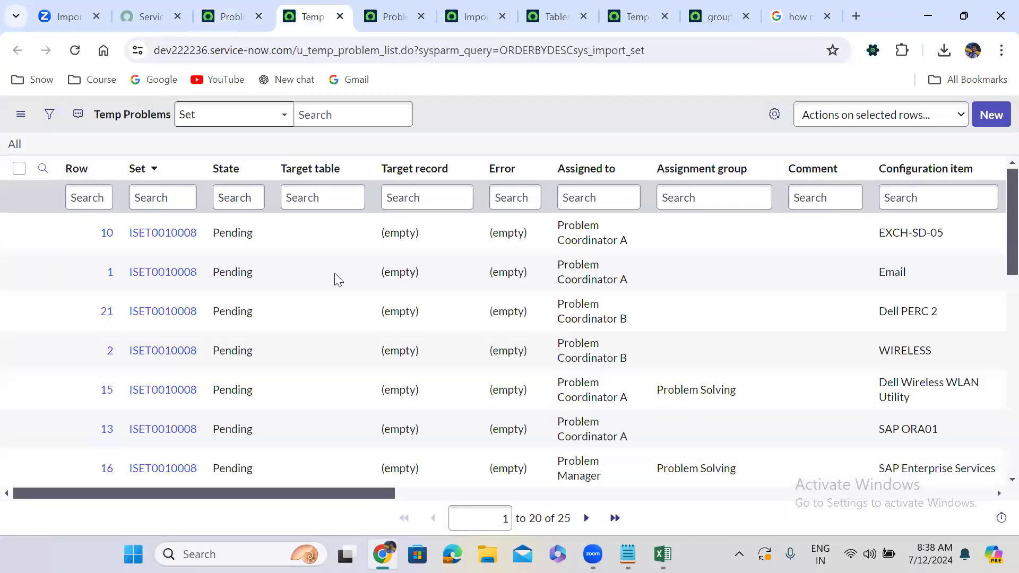
left_click(395, 17)
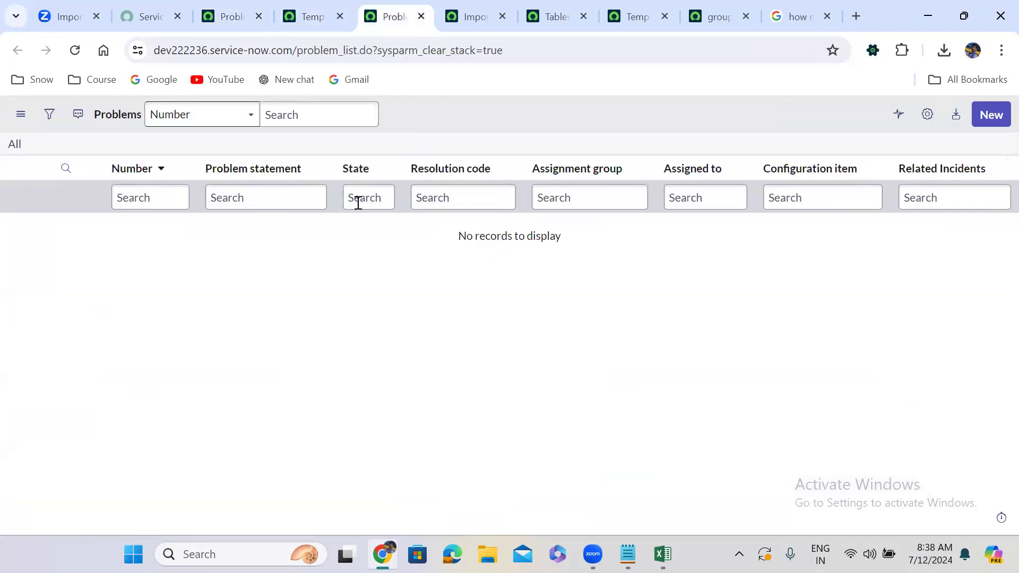
left_click(306, 9)
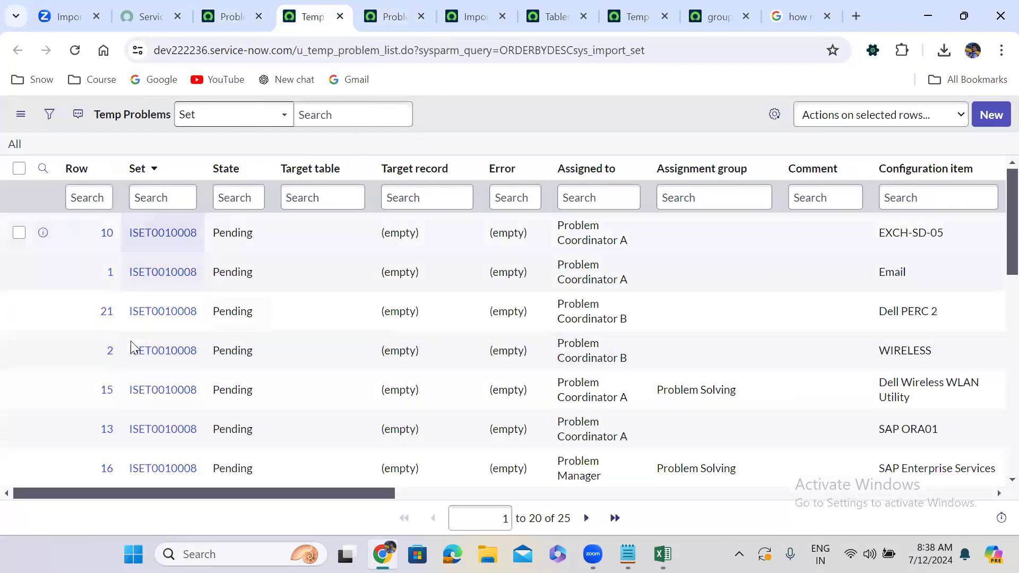
left_click(393, 16)
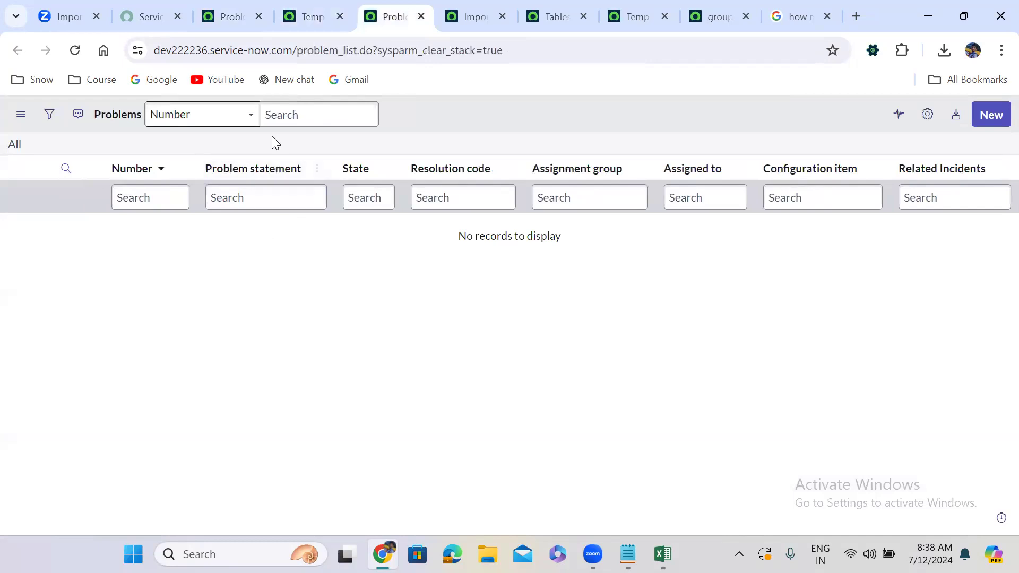
left_click(332, 7)
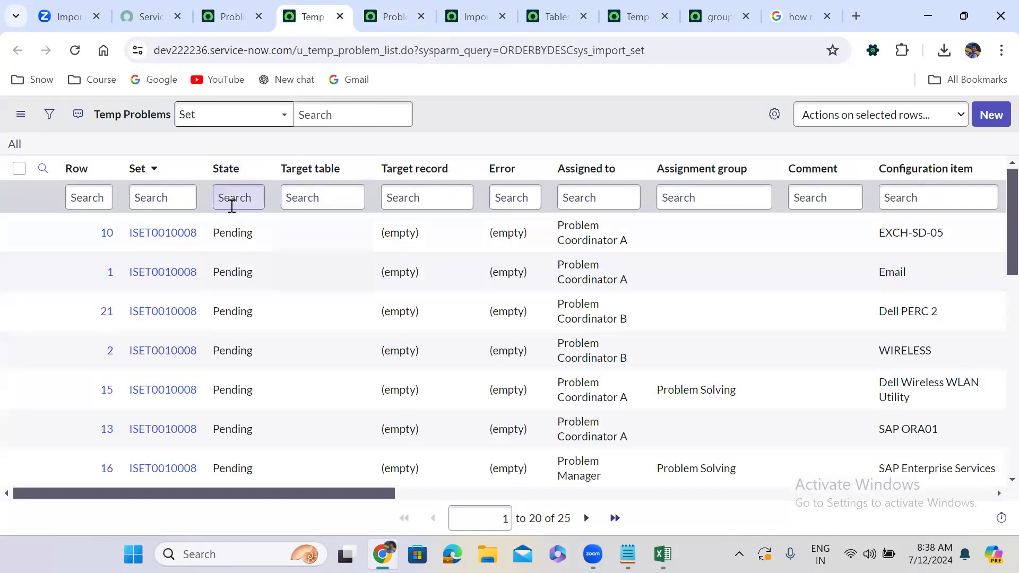
left_click(374, 16)
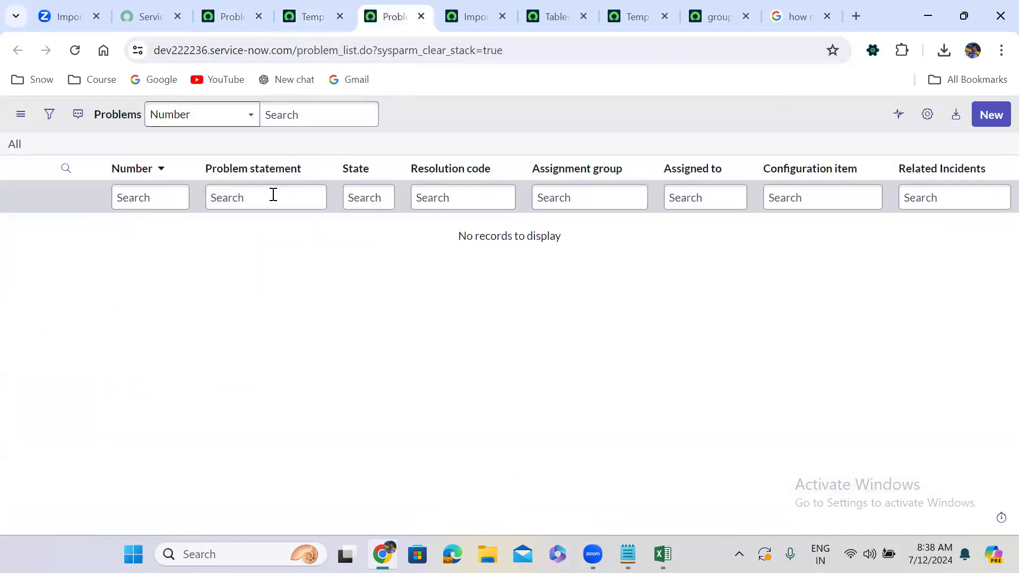
left_click(300, 19)
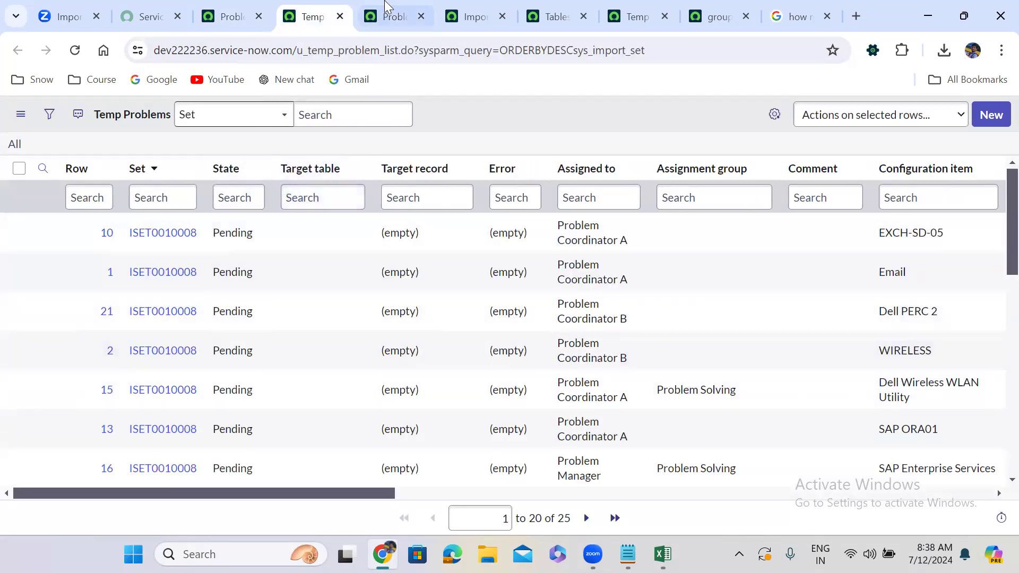
left_click(393, 14)
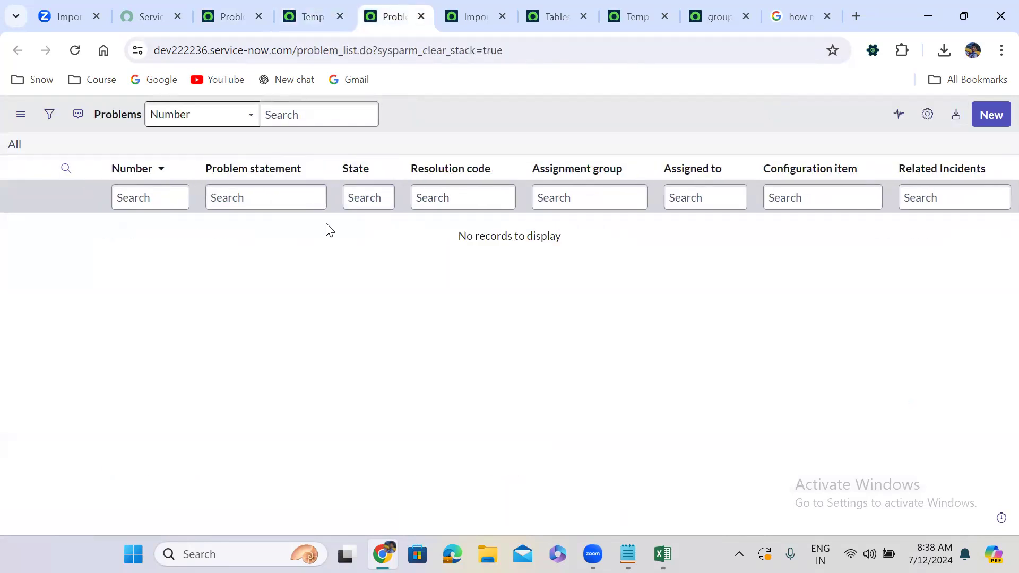
left_click(312, 15)
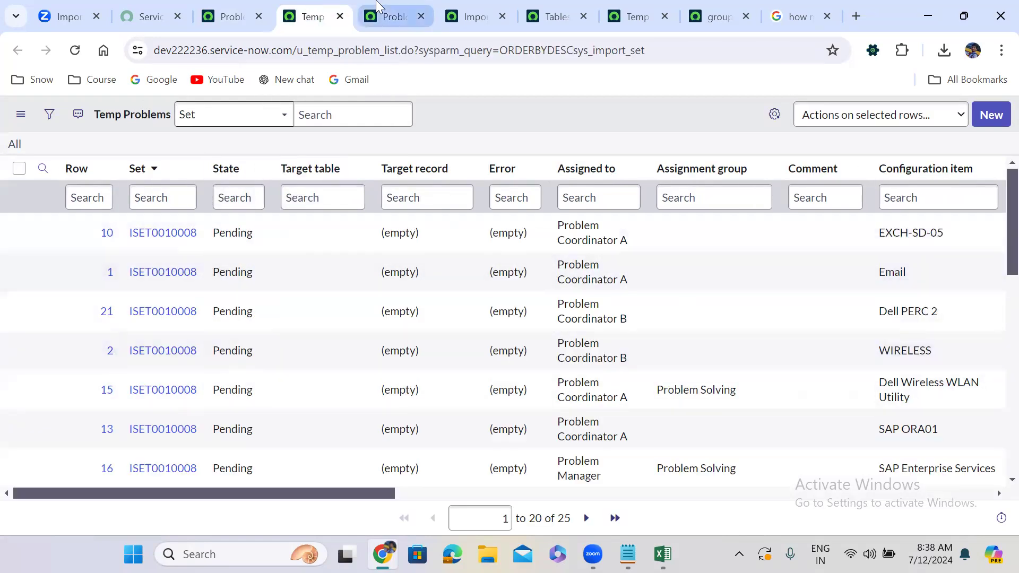
left_click(379, 11)
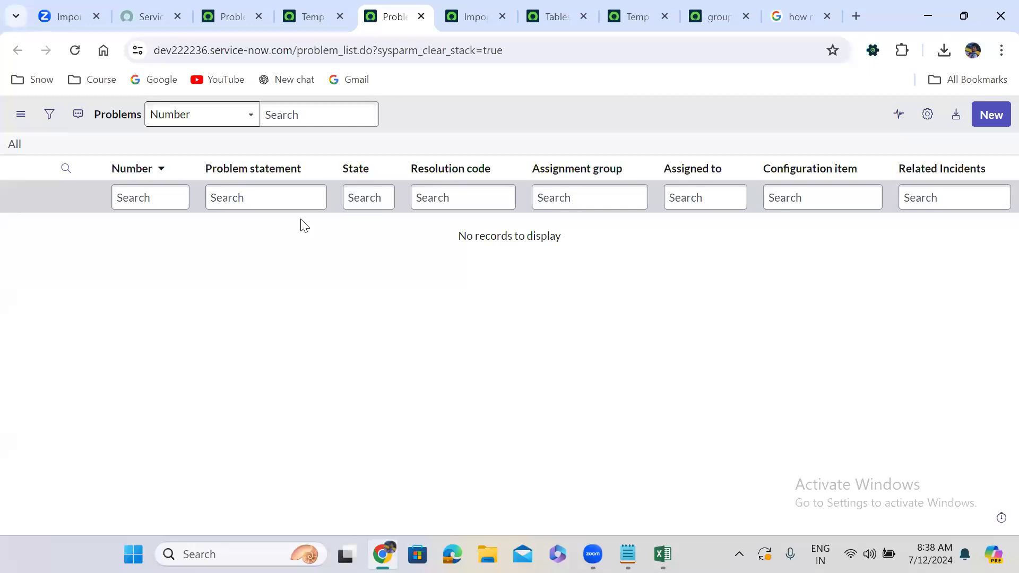
Step: Return to the Problem Data load transform map and start a new field map record
left_click(230, 8)
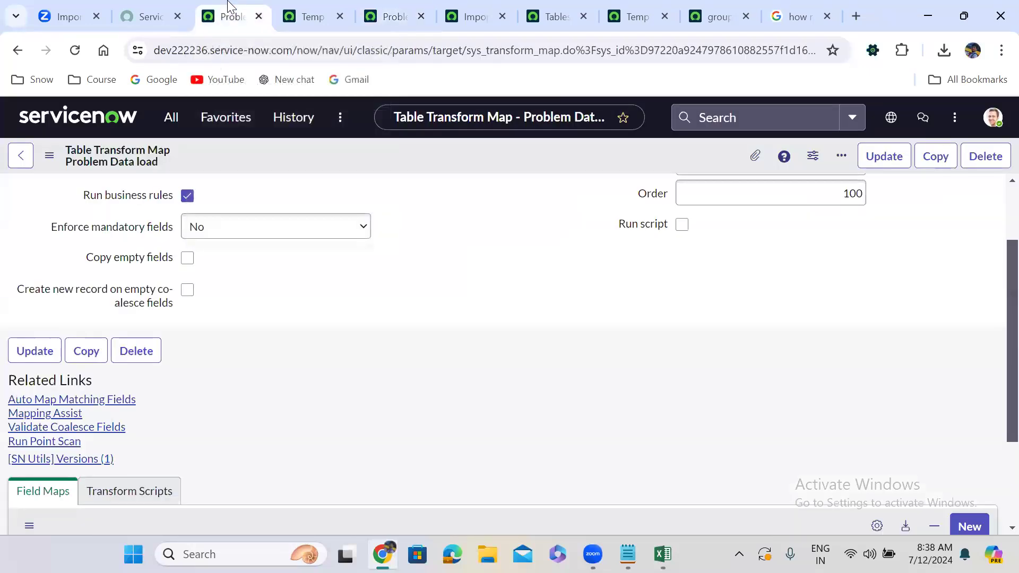
scroll(395, 343, "down", 3)
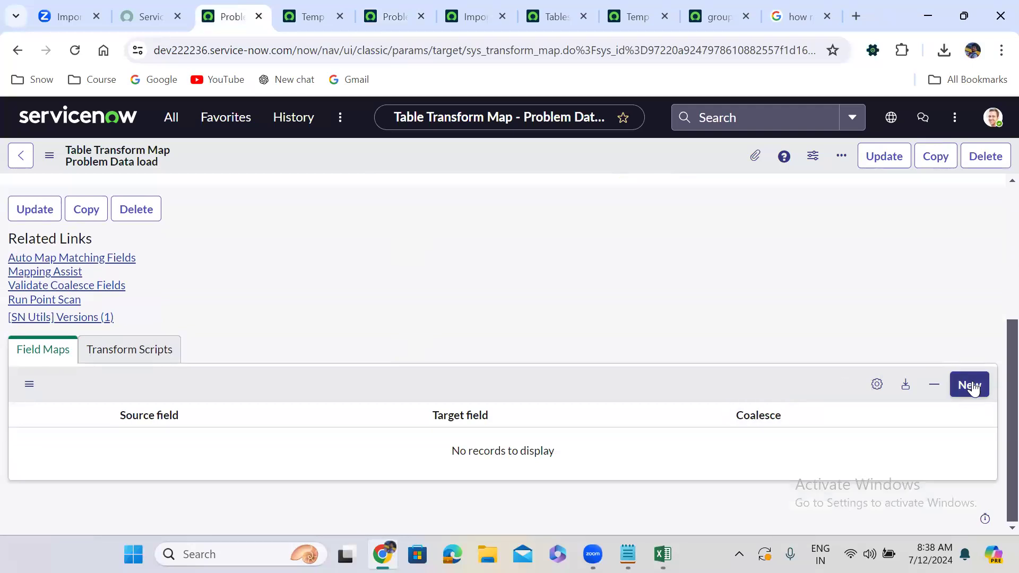
left_click(974, 388)
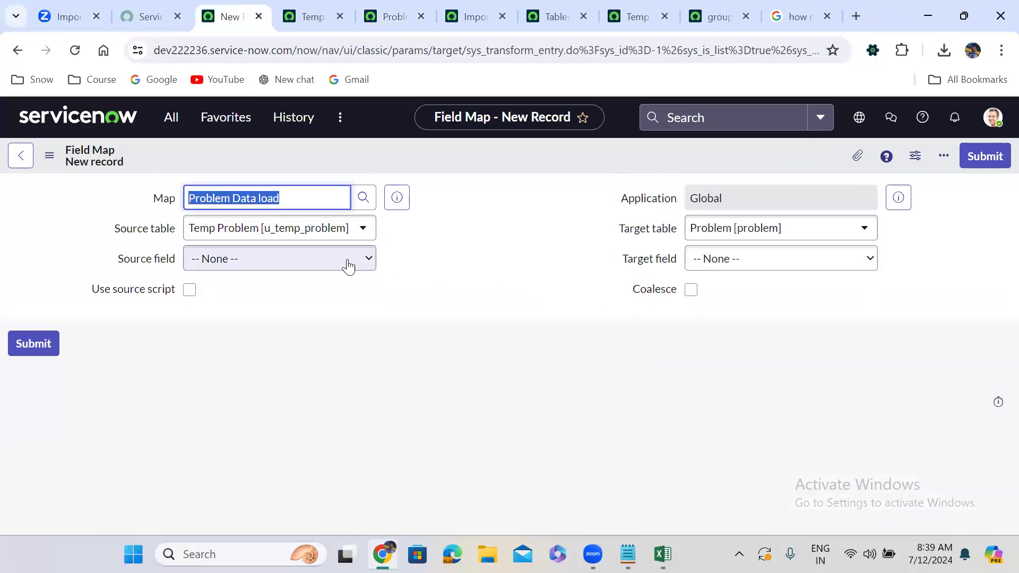
Step: Set the new field map's source field to Problem statement and open the target field choices
left_click(270, 264)
key("s")
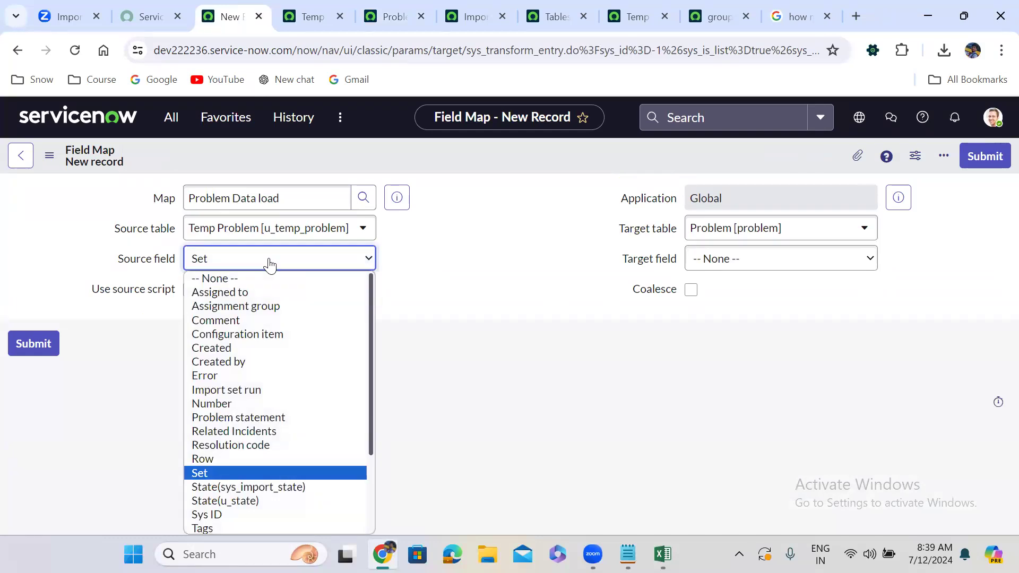
key("Down")
key("Down")
key("Down")
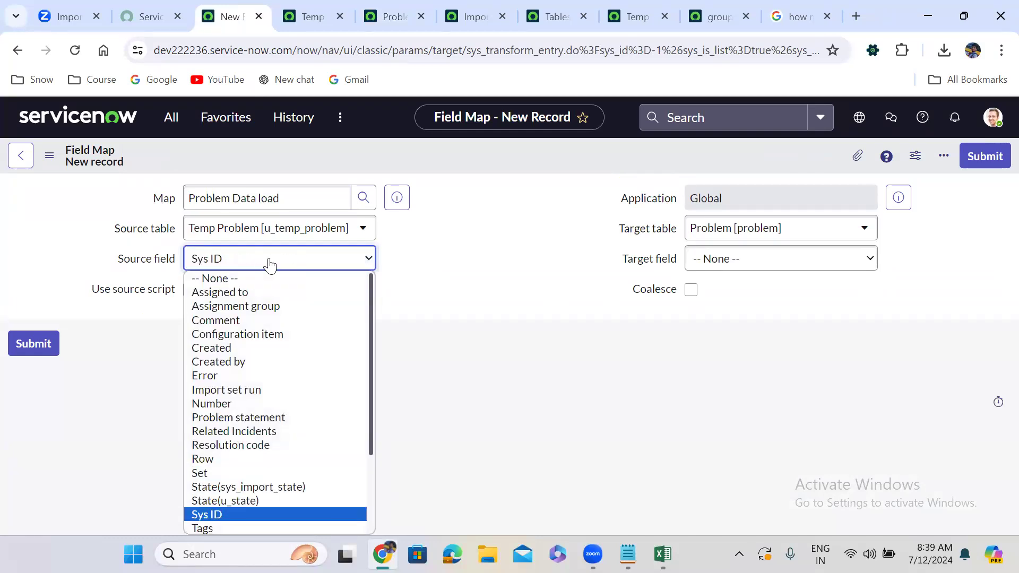
key("End")
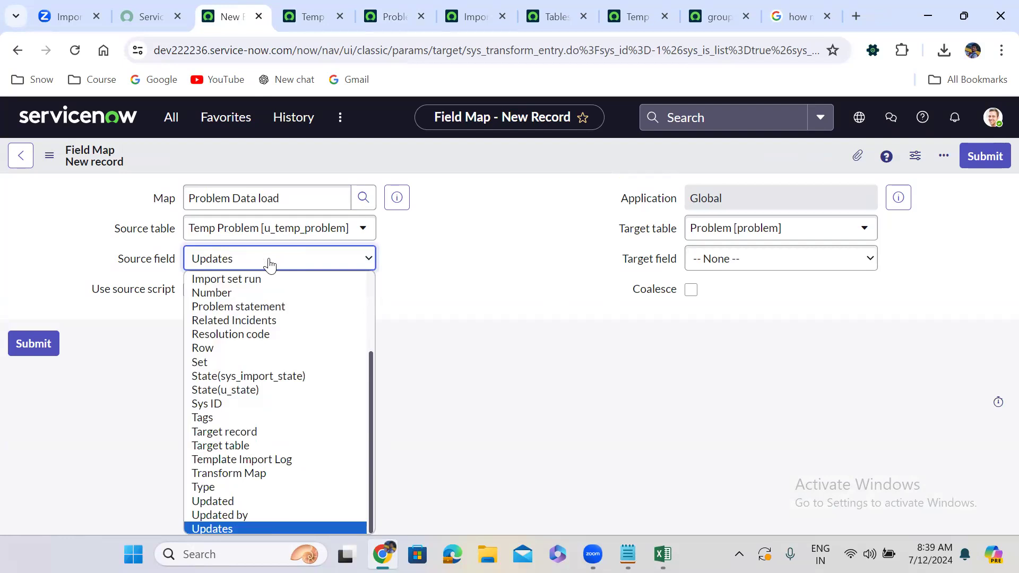
key("p")
key("Return")
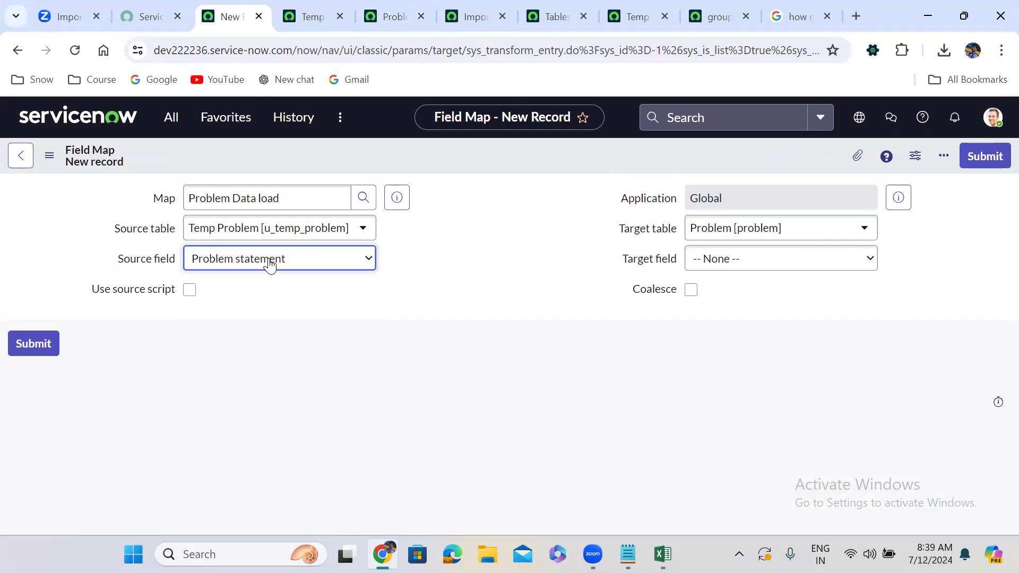
left_click(741, 270)
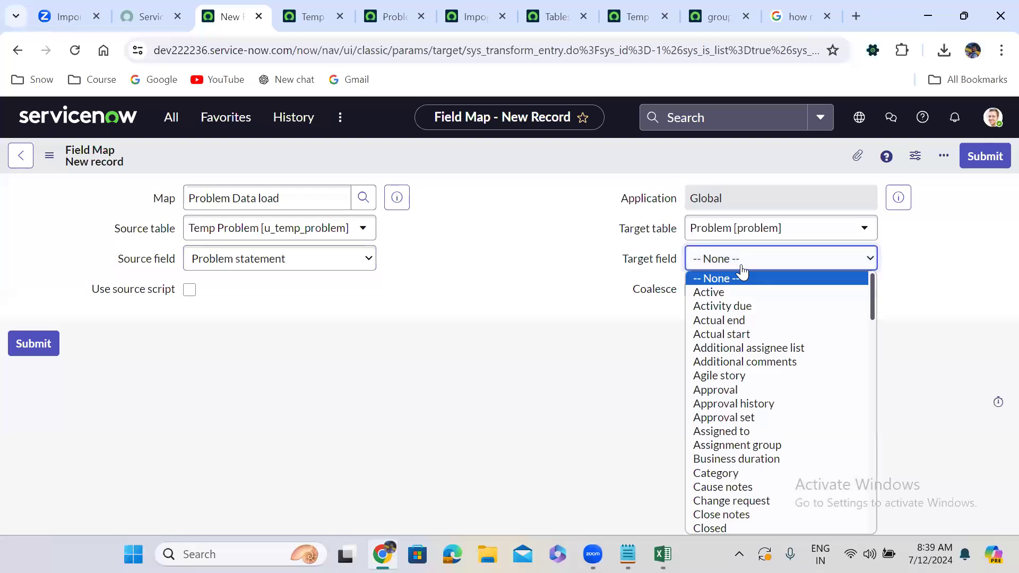
Step: Map the Problem statement source field to the Problem statement target field and submit the new field map
key("p")
key("p")
key("p")
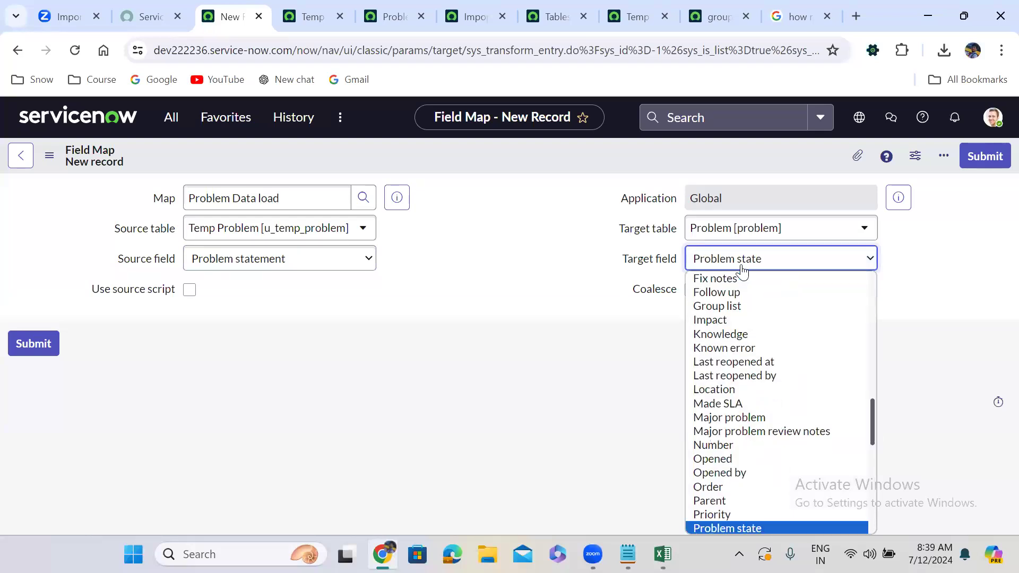
key("r")
key("Up")
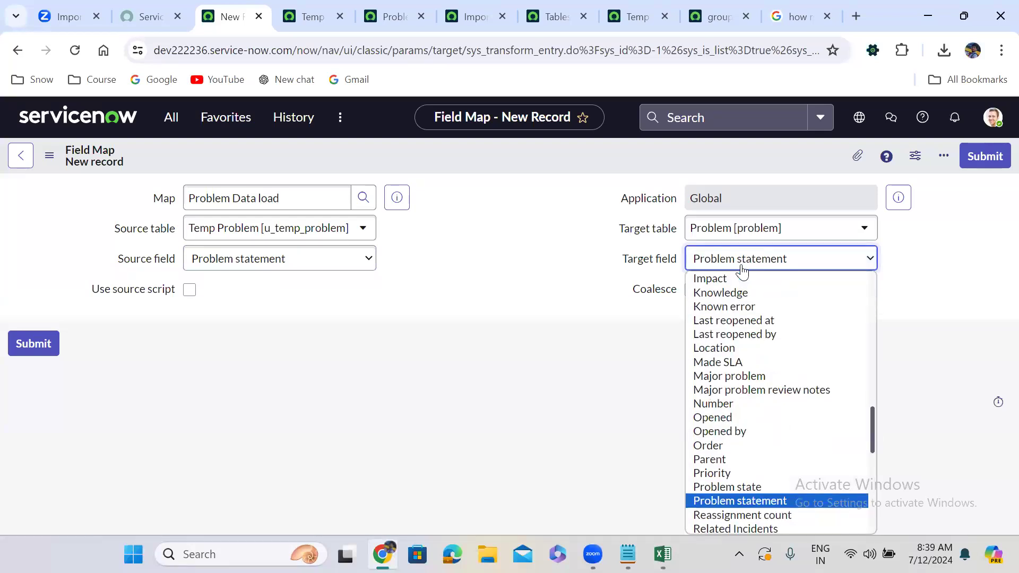
key("Return")
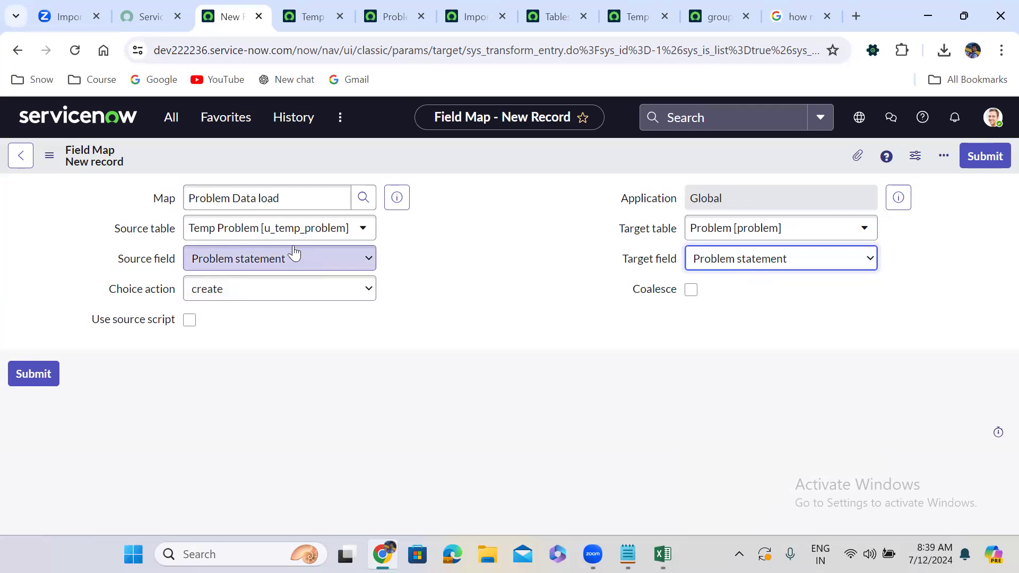
left_click(276, 260)
left_click(277, 261)
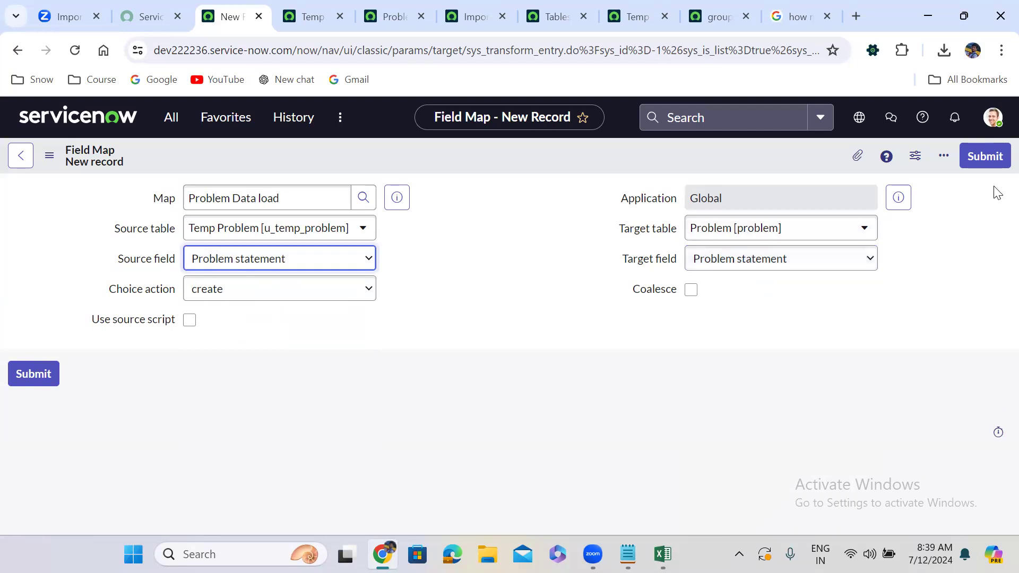
left_click(994, 155)
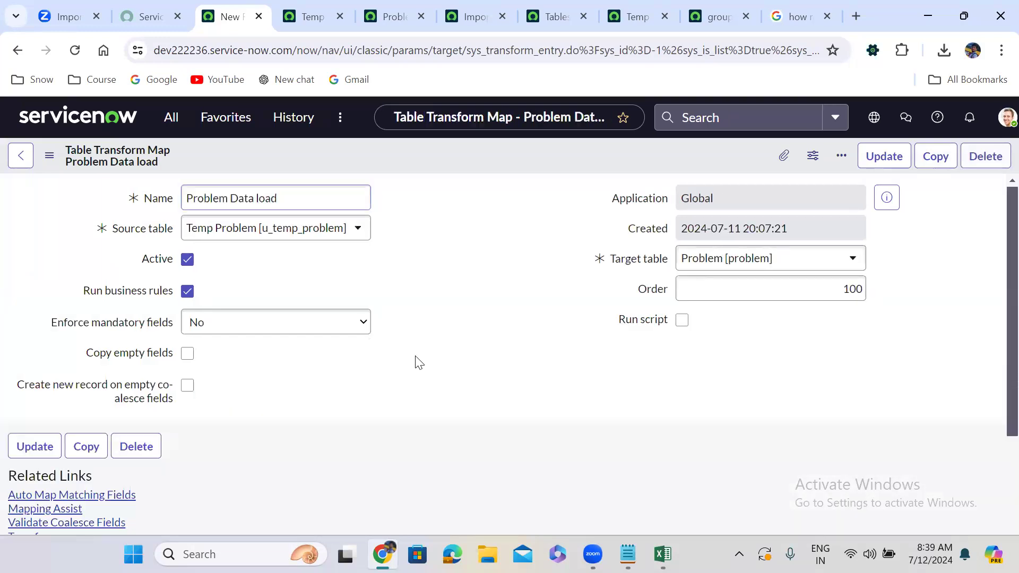
Step: Switch to the Problems list and float the problem workbook from Excel over it in a smaller window
scroll(416, 366, "down", 2)
scroll(417, 363, "down", 3)
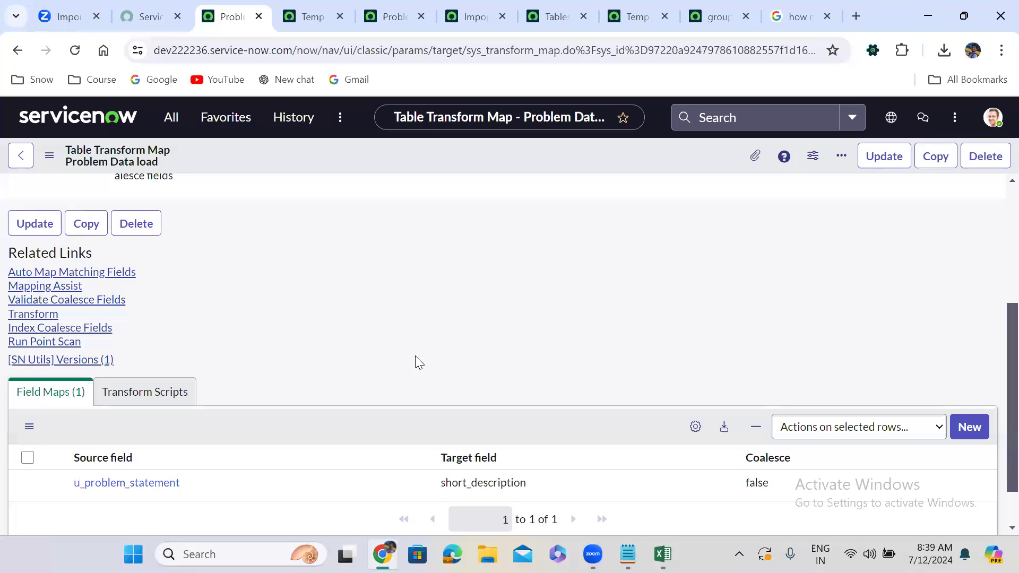
scroll(415, 356, "down", 1)
scroll(415, 357, "up", 2)
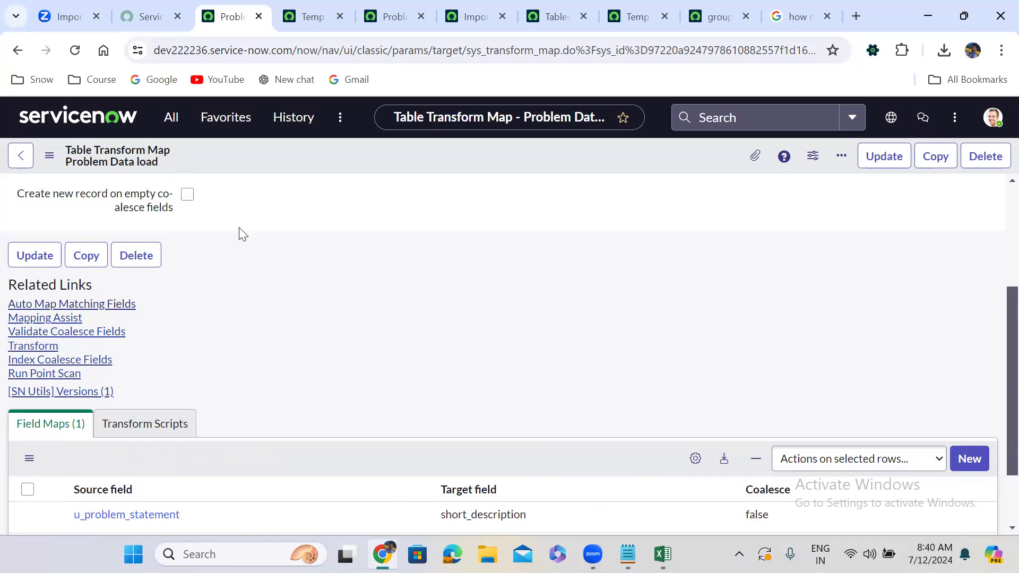
left_click(387, 14)
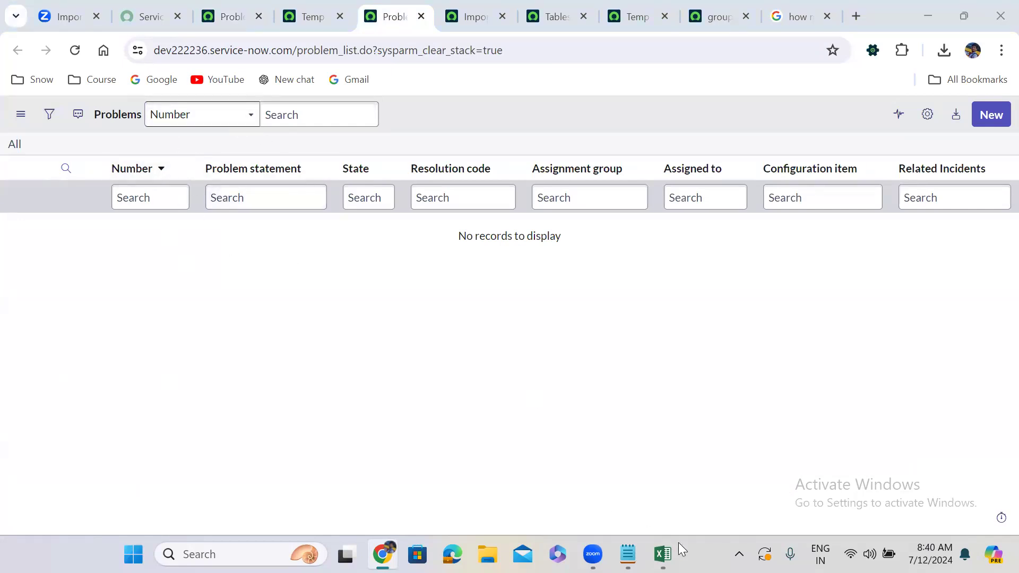
left_click(662, 554)
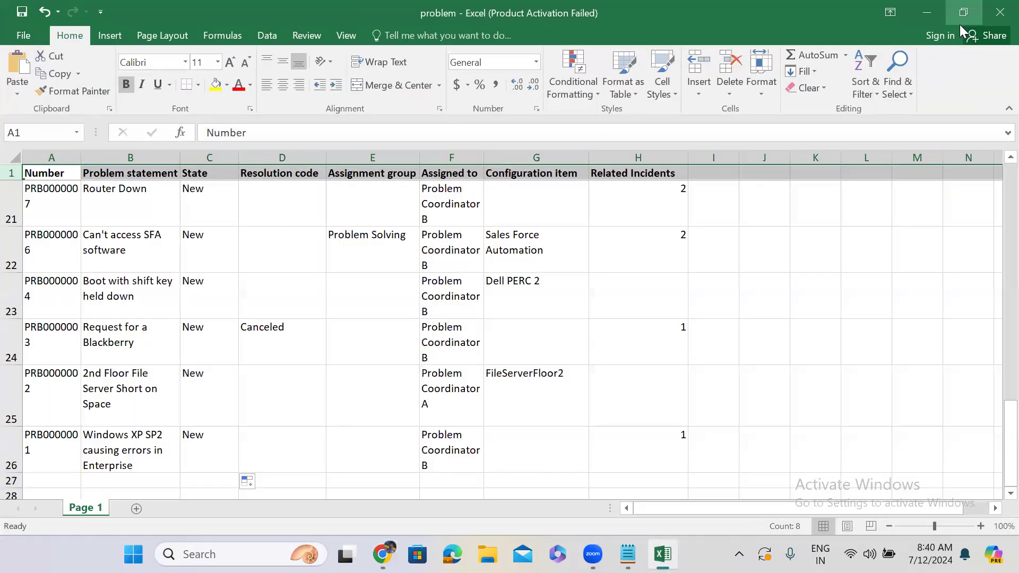
left_click(960, 25)
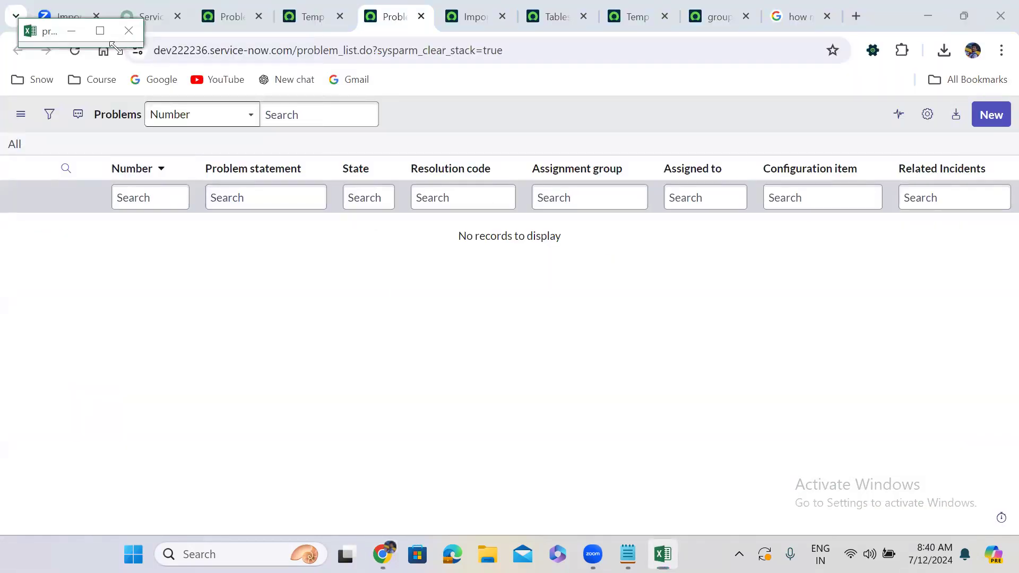
left_click_drag(116, 48, 682, 364)
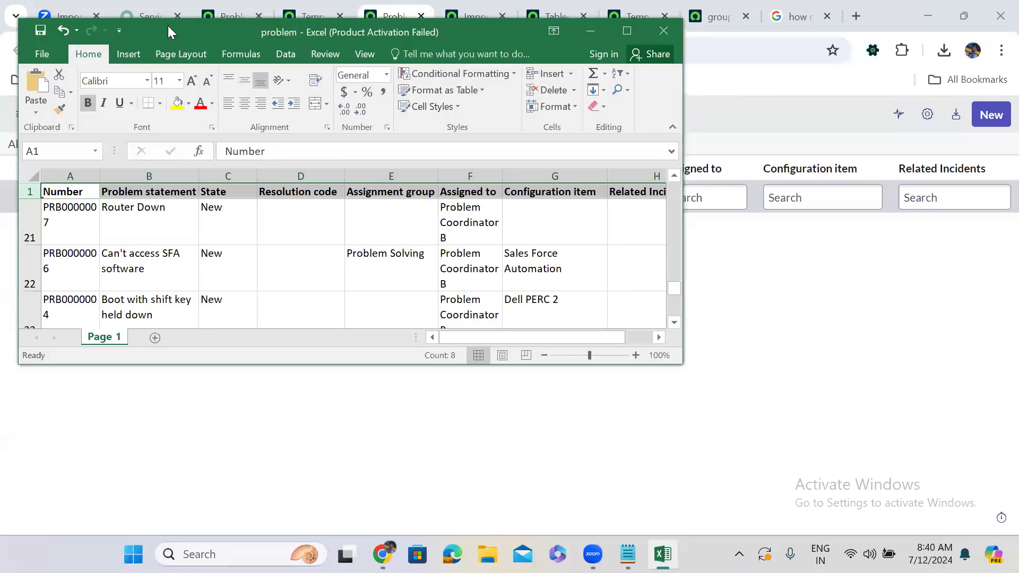
left_click_drag(164, 24, 516, 148)
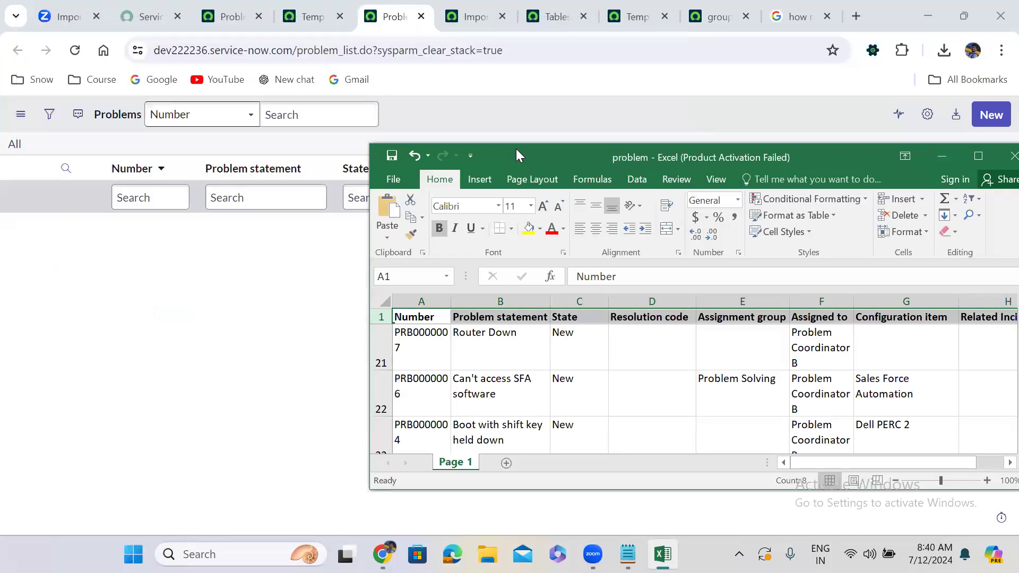
Step: Compare the workbook's Number, Problem statement, State and Resolution code headers with the columns of the Problems list
left_click(417, 313)
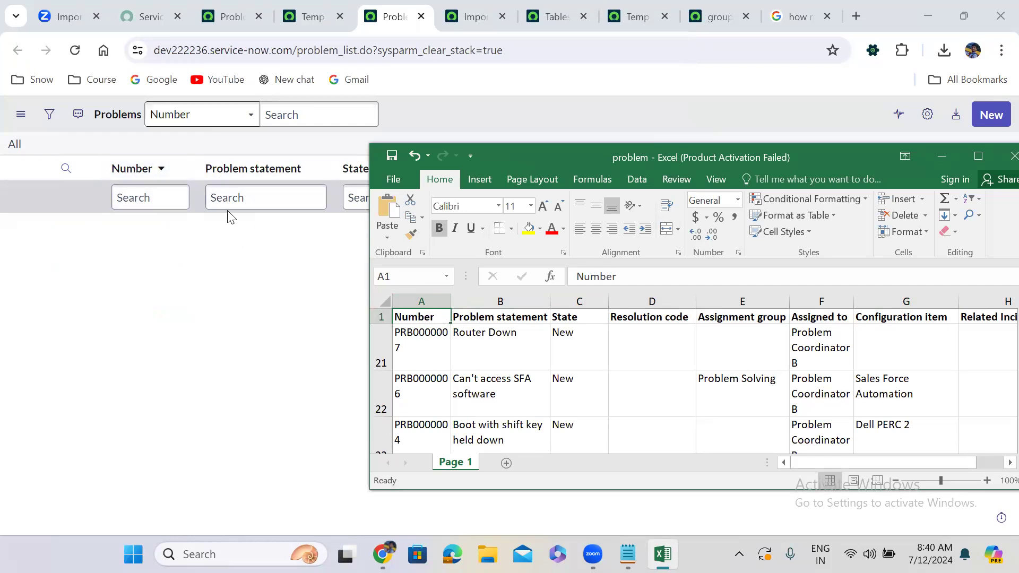
left_click(496, 318)
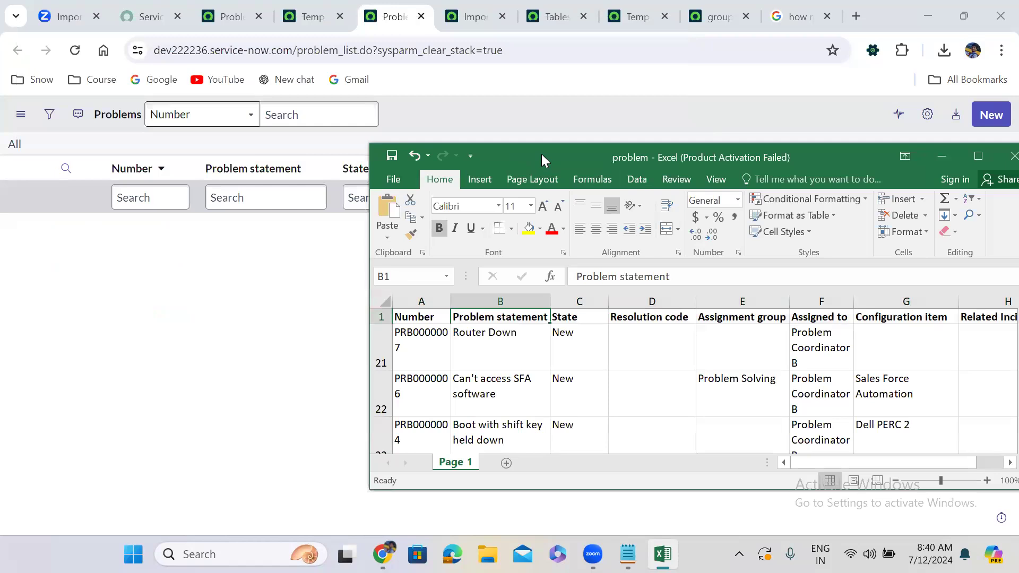
left_click_drag(541, 154, 668, 161)
left_click(706, 323)
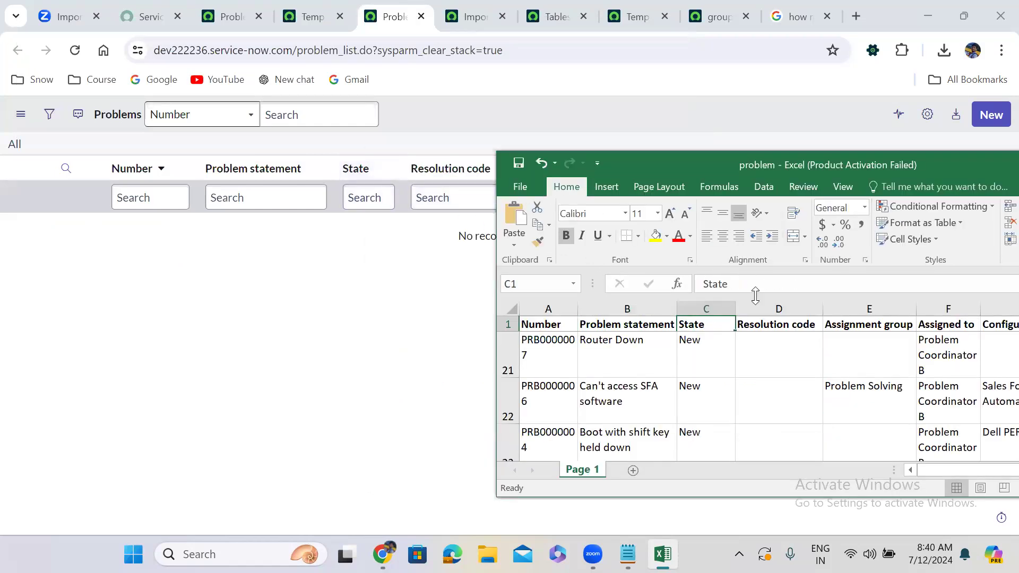
left_click(768, 325)
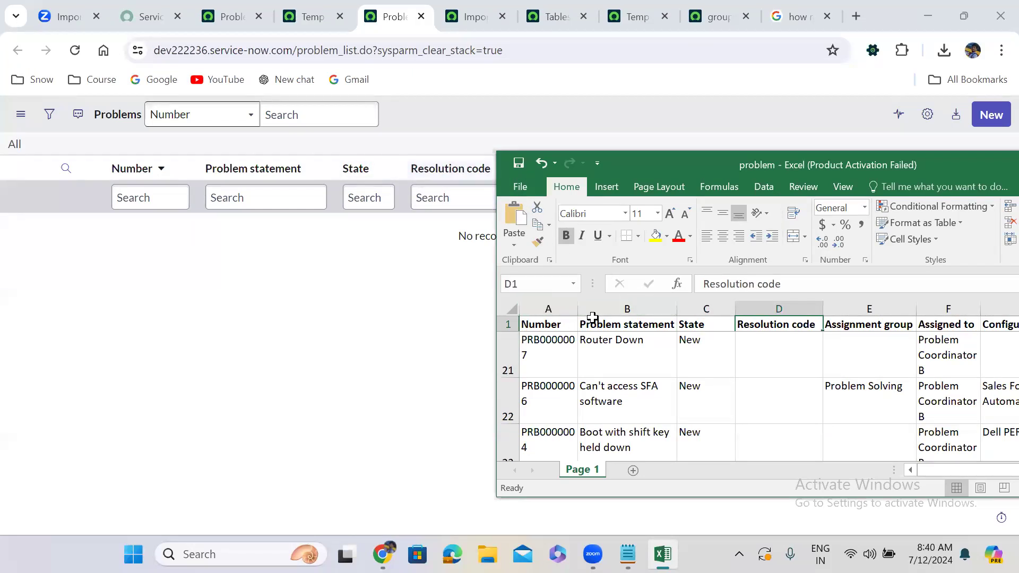
left_click(540, 324)
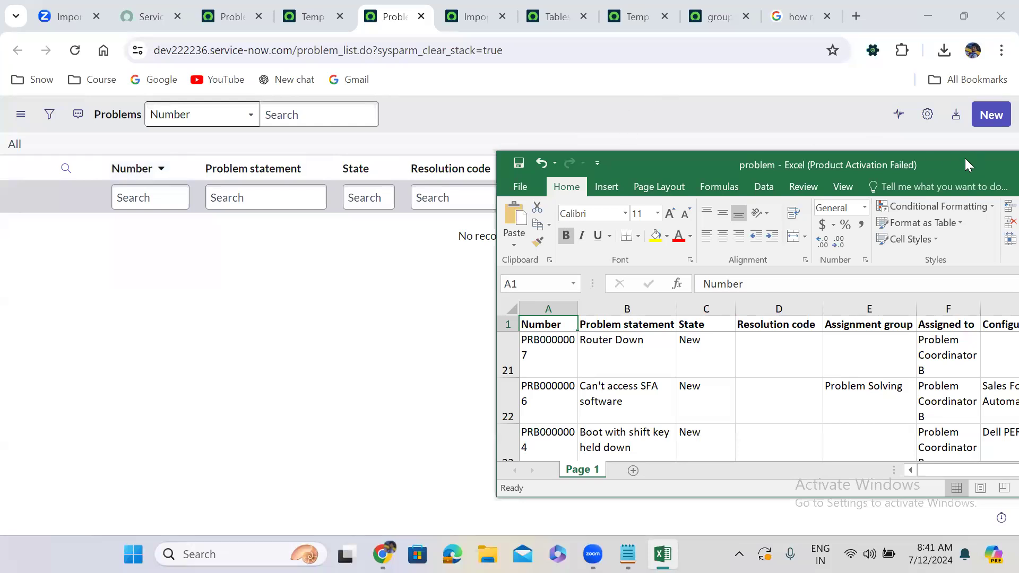
left_click_drag(965, 158, 740, 22)
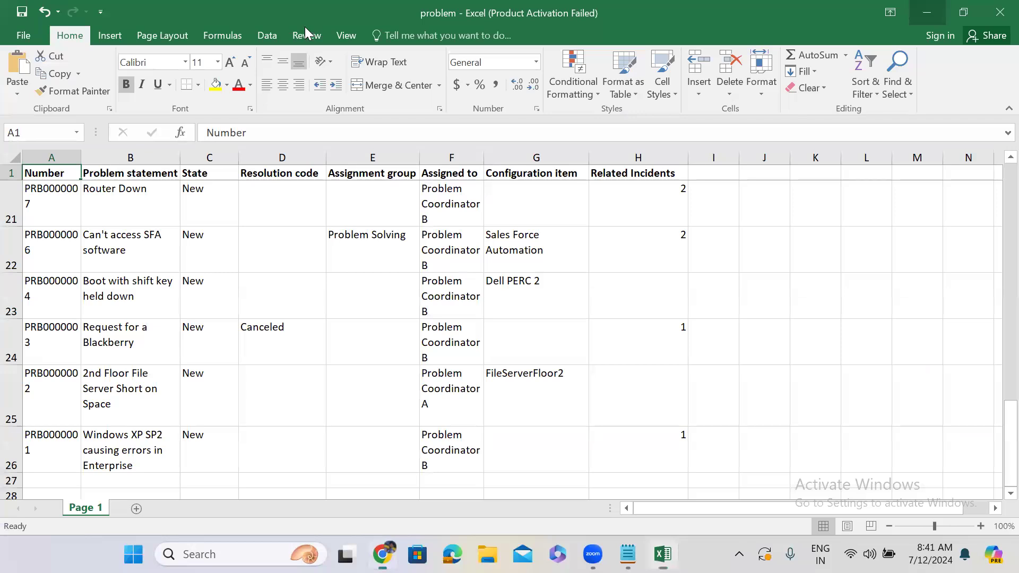
Step: Return to the Problem Data load transform map in Chrome and auto-map its matching fields
double_click(305, 25)
left_click(405, 27)
key("ctrl+shift+Tab")
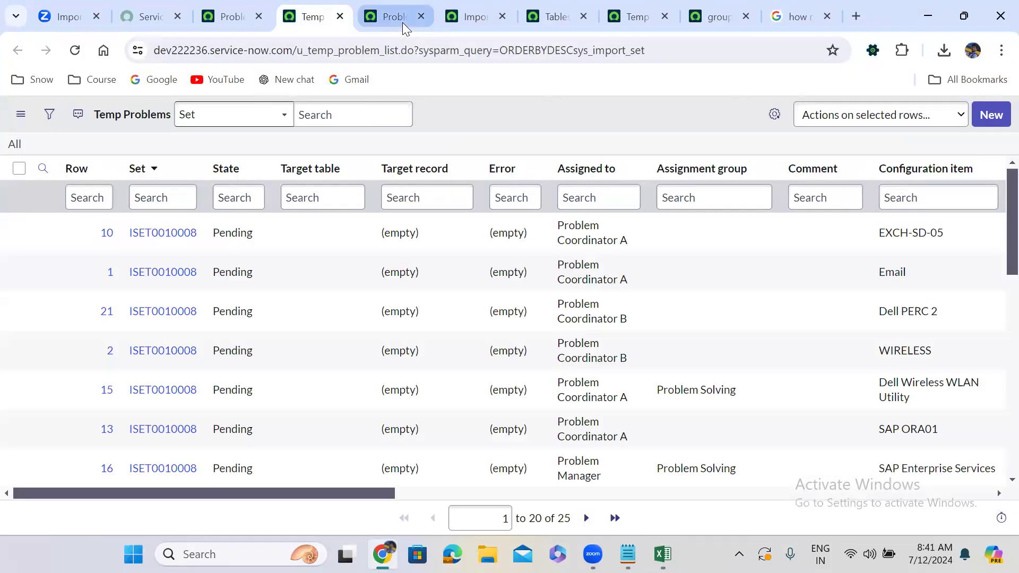
left_click(633, 6)
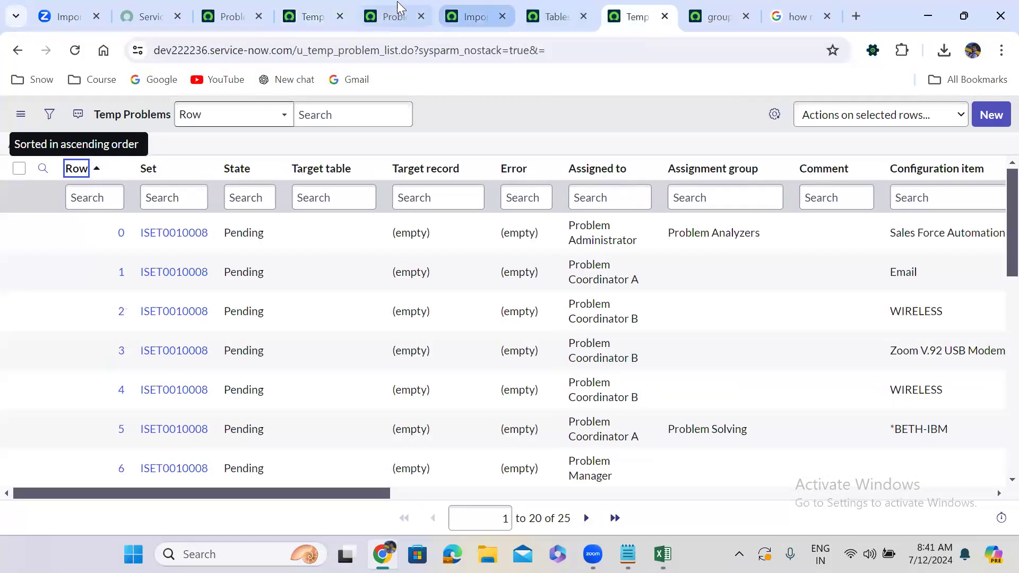
left_click(320, 8)
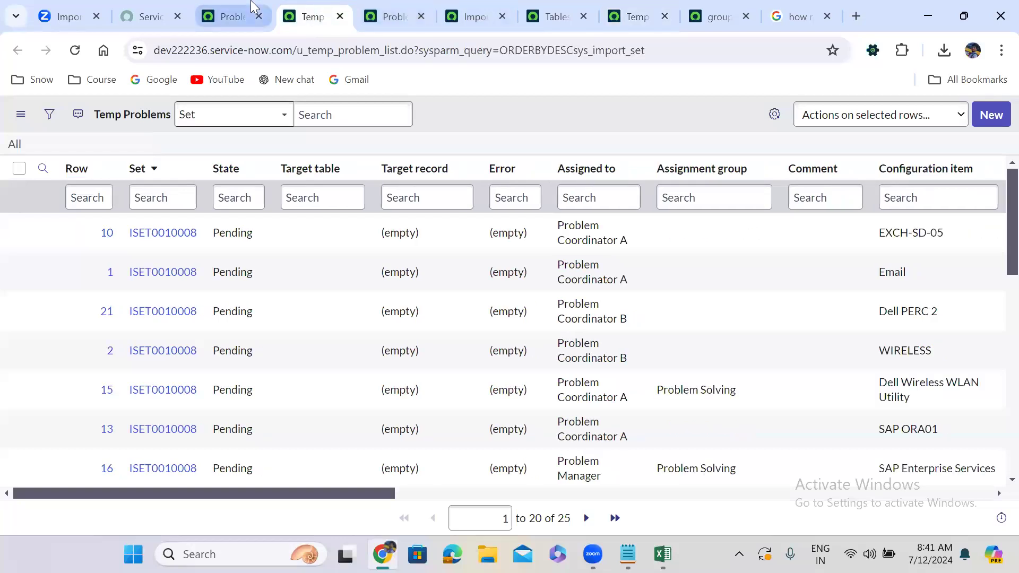
left_click(241, 16)
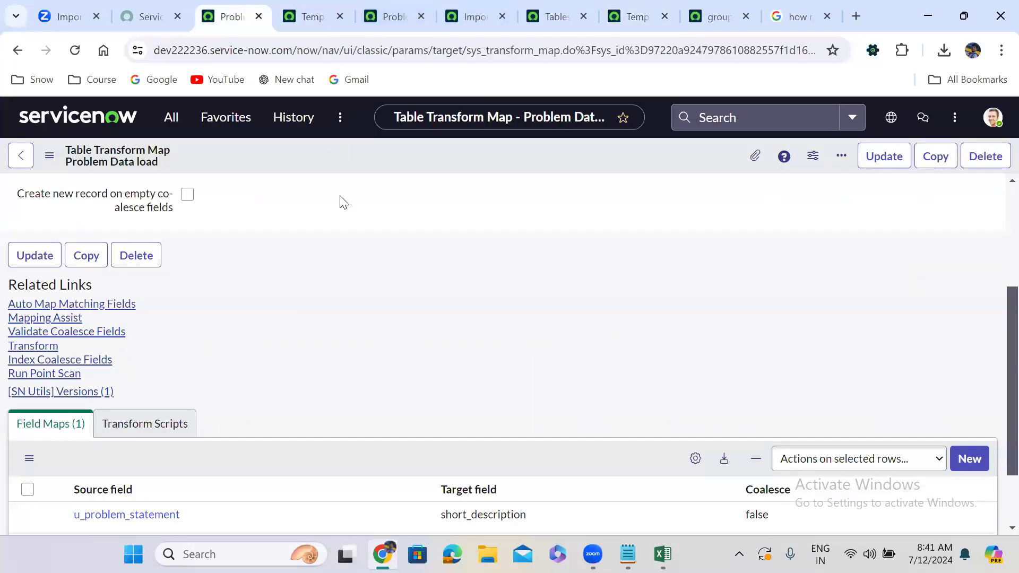
left_click(102, 305)
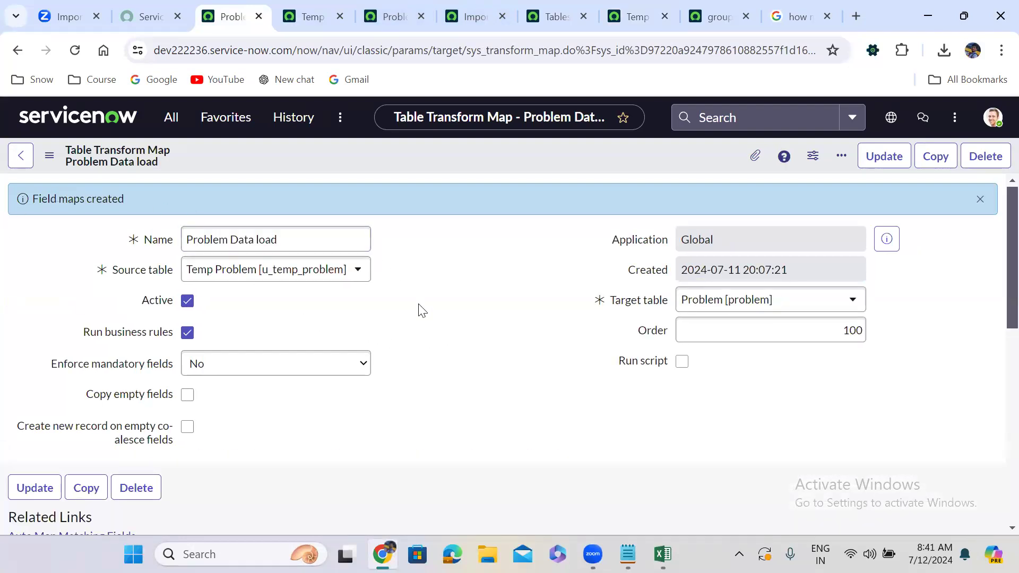
Step: Review the source and target pairs in the field maps, including problem statement, state, related incidents, number and configuration item
scroll(422, 309, "down", 5)
scroll(418, 303, "down", 4)
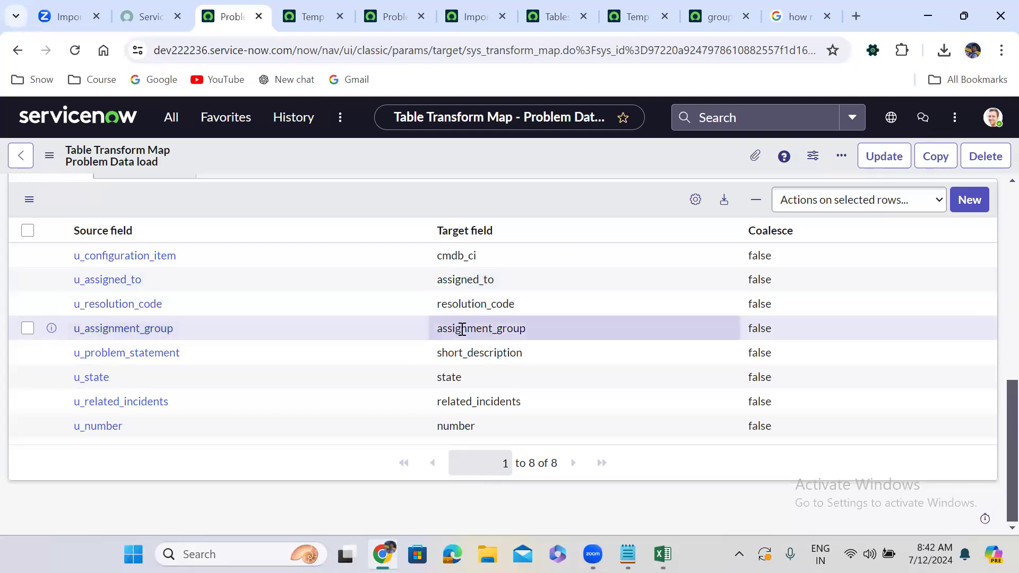
left_click(197, 349)
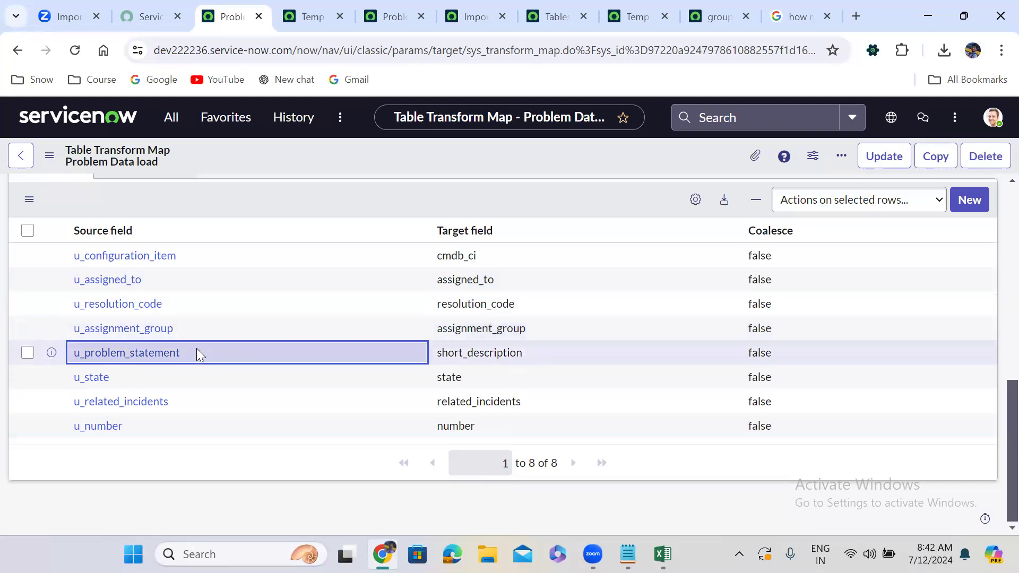
left_click(519, 353)
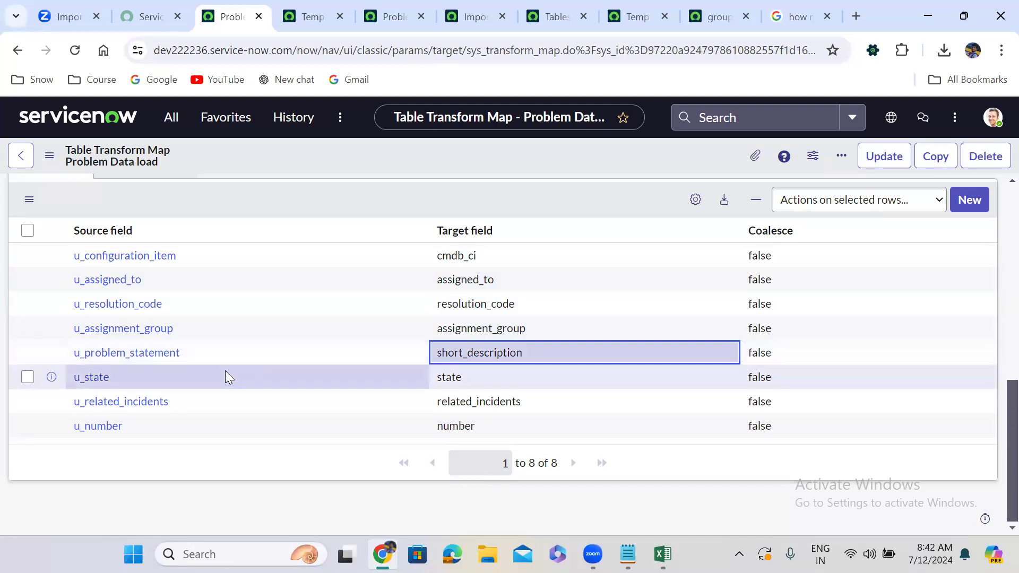
left_click(205, 375)
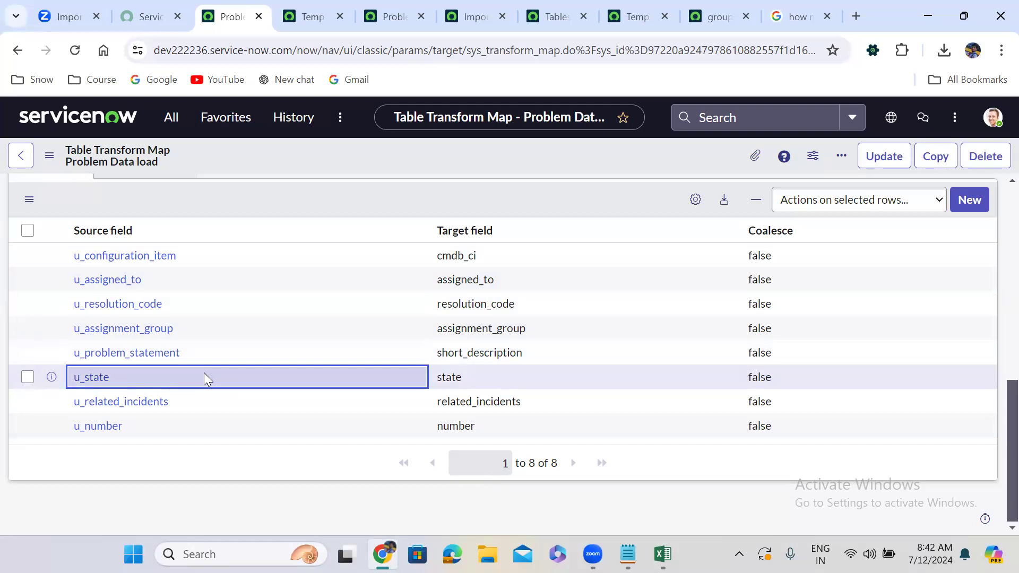
left_click(530, 375)
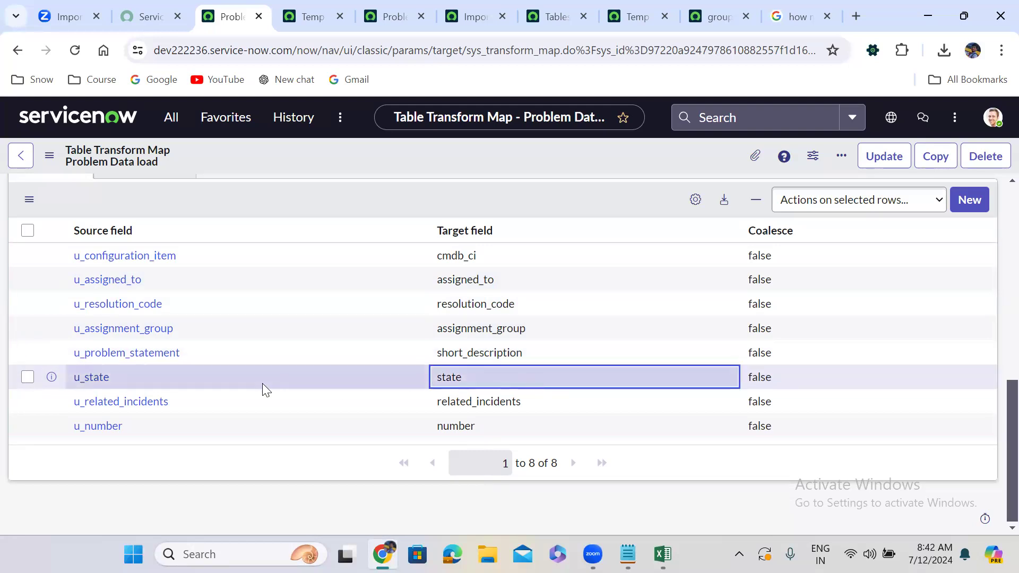
left_click(205, 401)
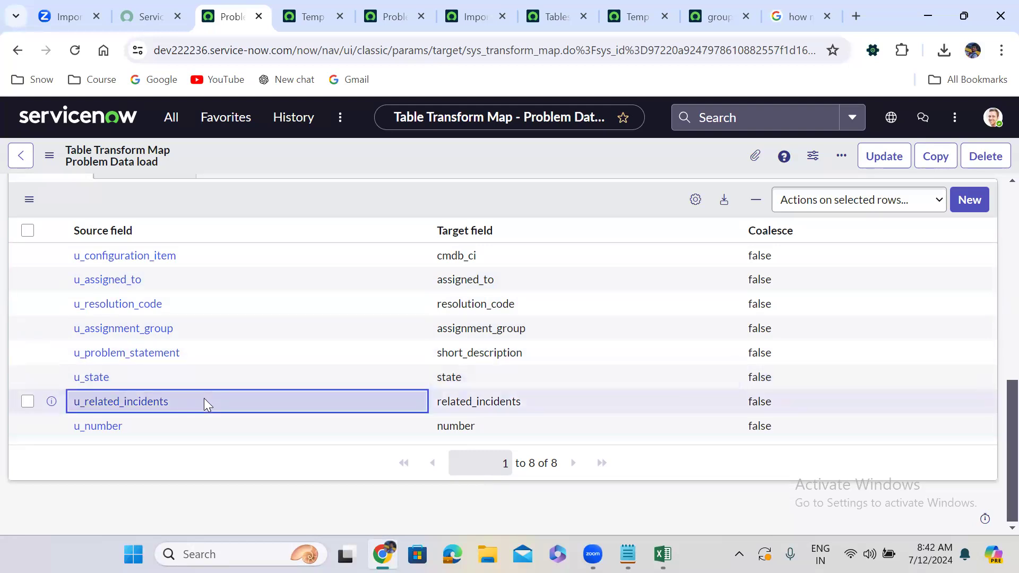
left_click(557, 401)
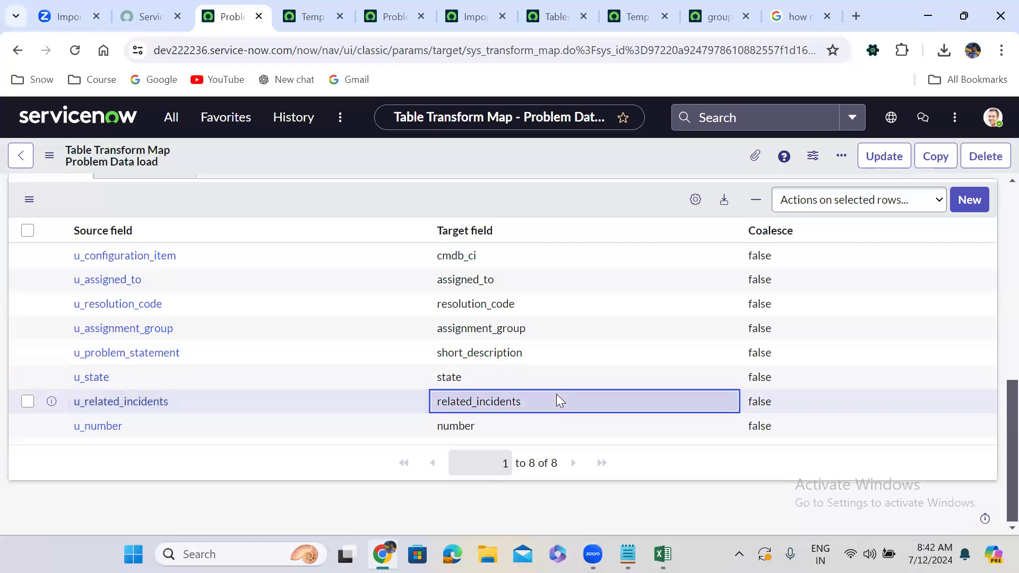
left_click(188, 427)
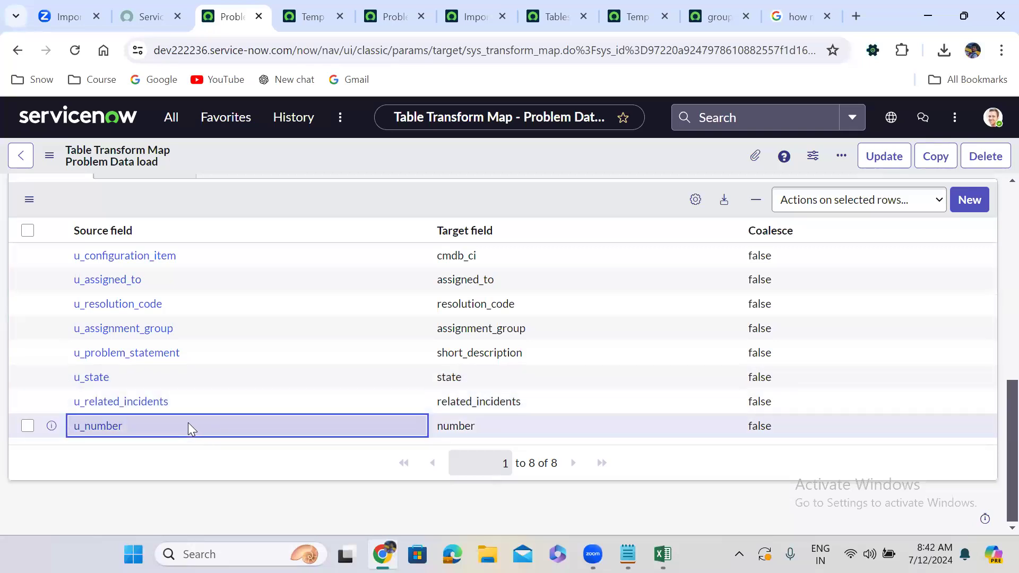
left_click(501, 427)
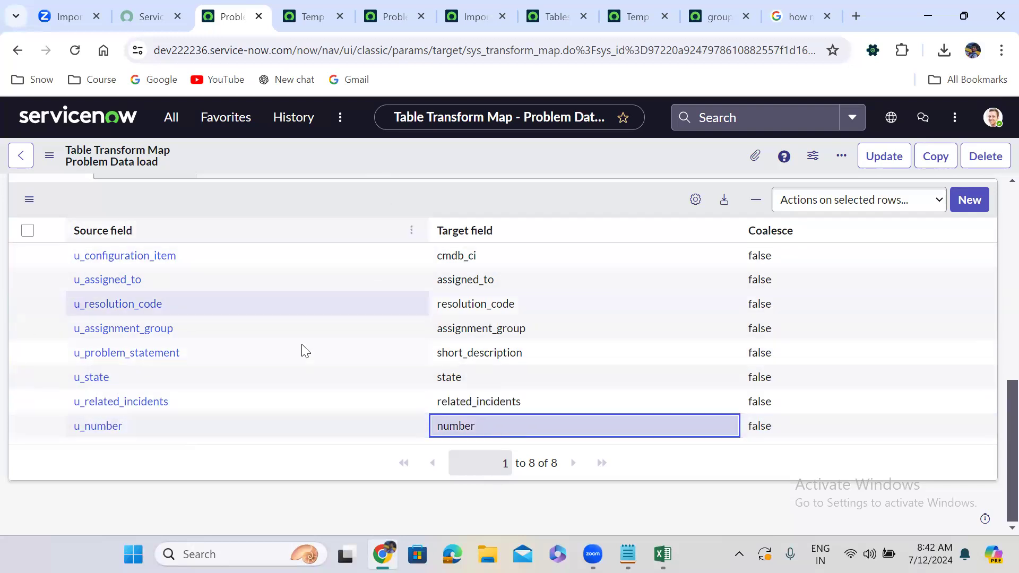
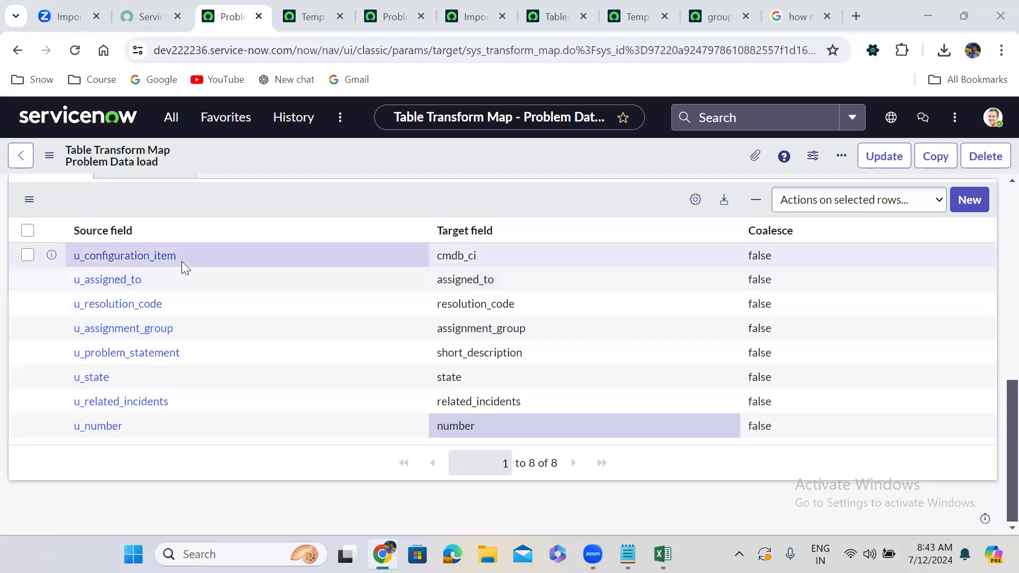
left_click(210, 254)
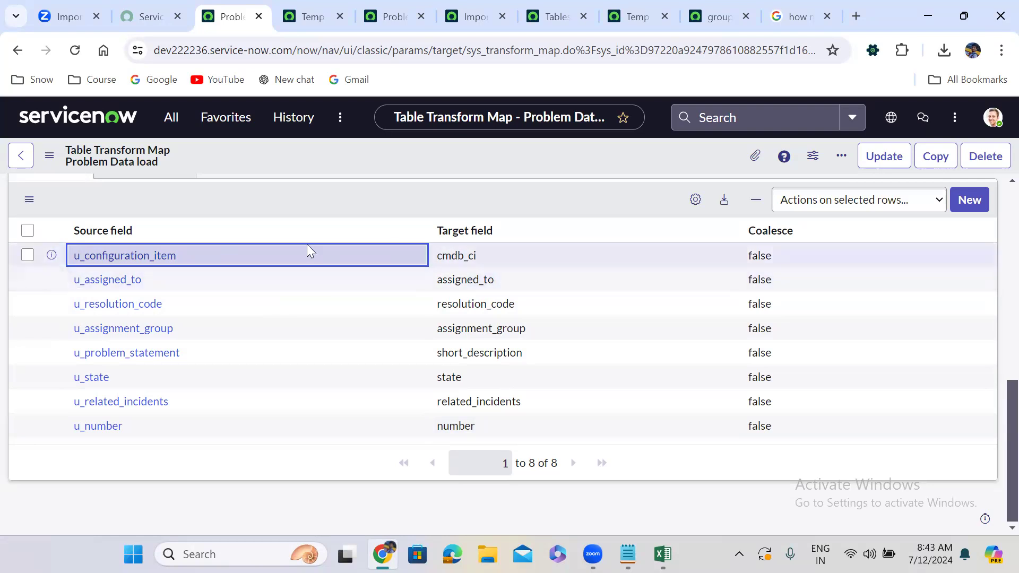
scroll(322, 204, "up", 5)
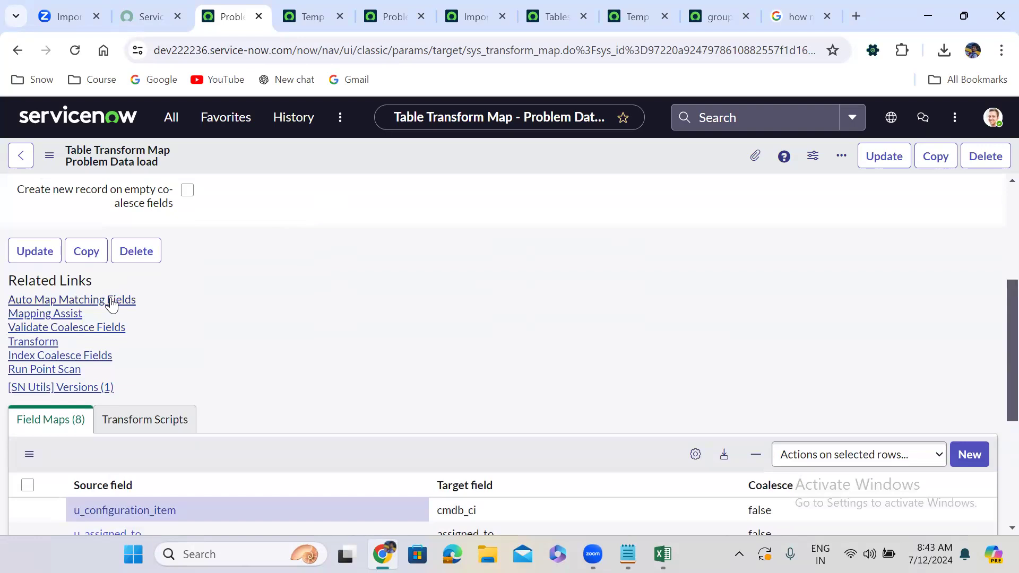
Step: Compare the Problem Data load field maps with the column headers in the Excel problem workbook
scroll(259, 292, "down", 4)
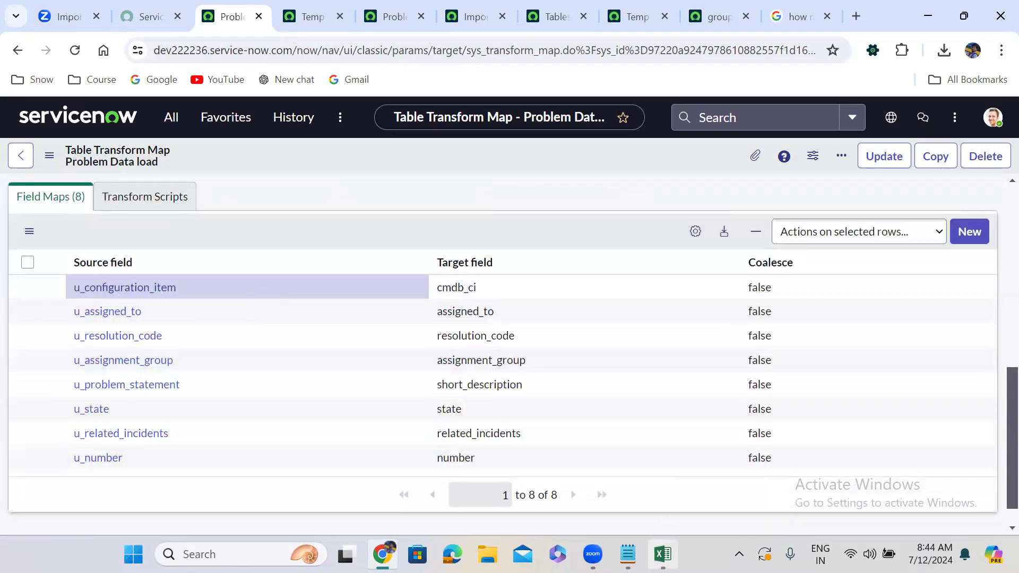
left_click(662, 554)
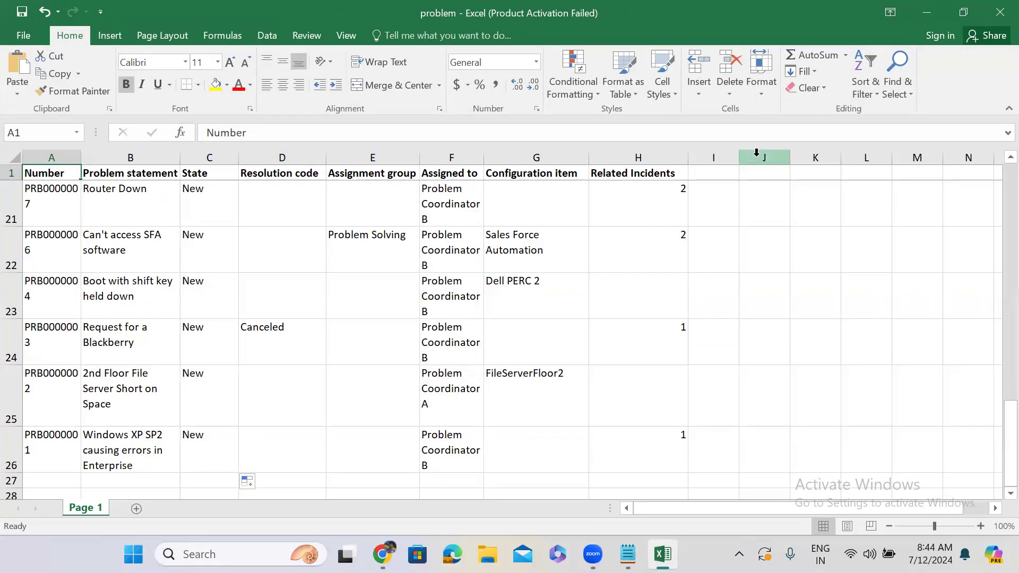
left_click(931, 8)
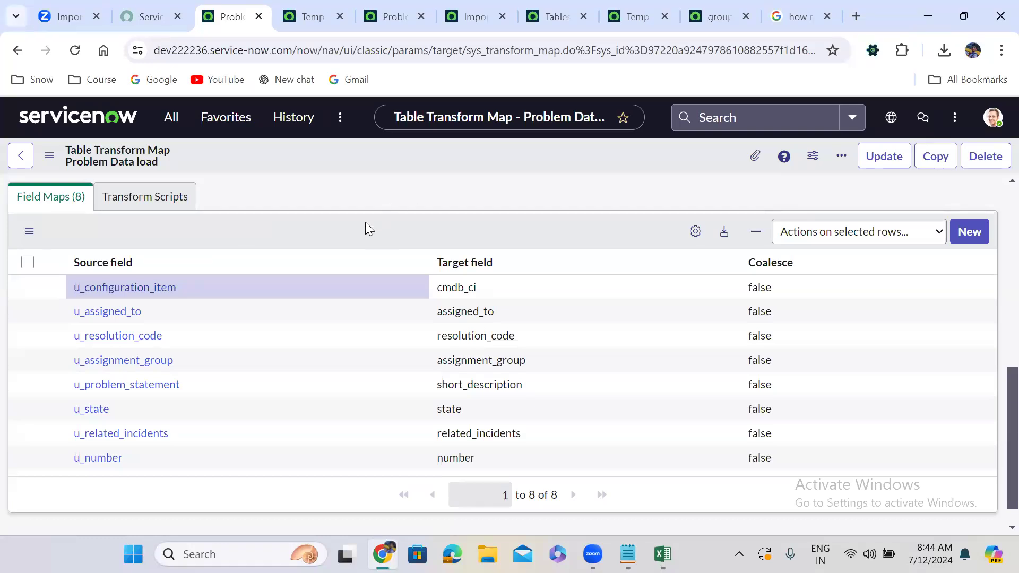
Step: Open Mapping Assist for the Problem Data load transform map and examine its field map pairs, including Number
scroll(365, 222, "up", 3)
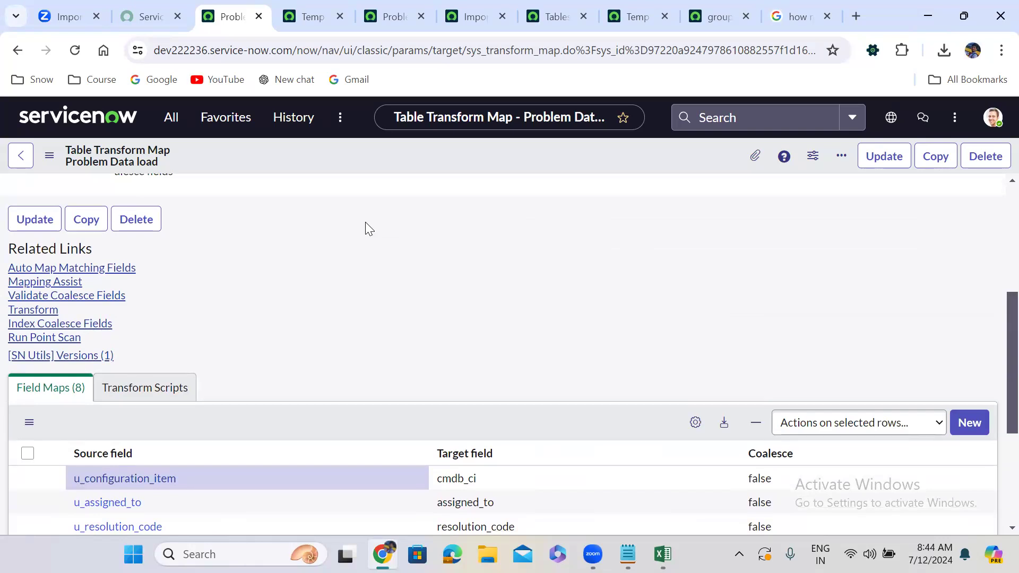
scroll(365, 222, "up", 1)
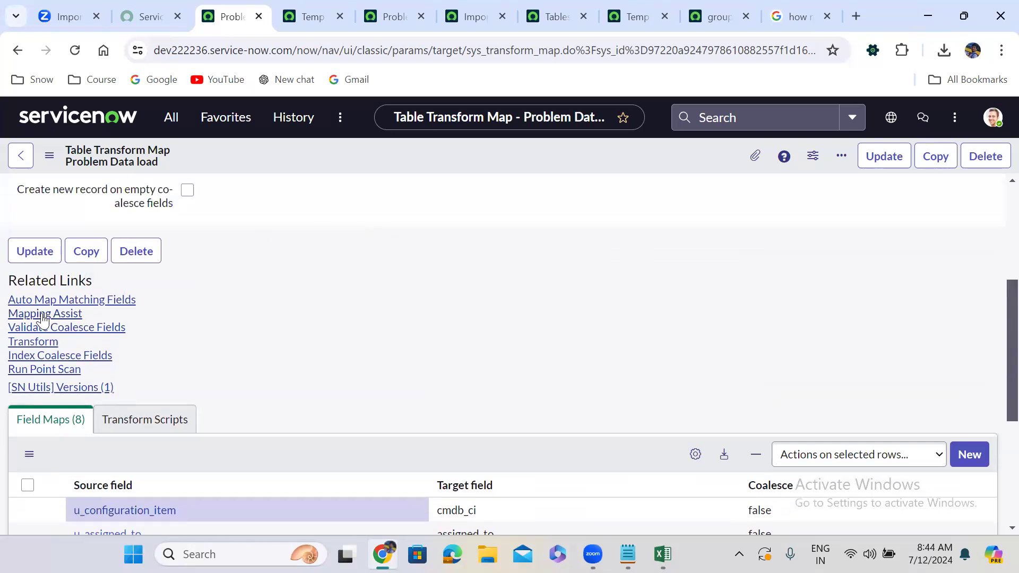
left_click(43, 316)
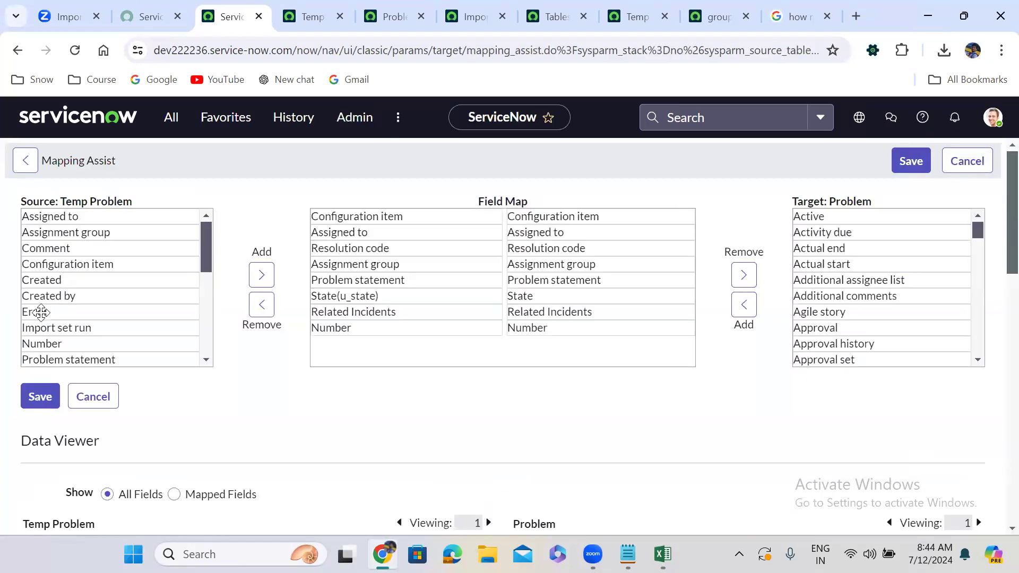
left_click(421, 328)
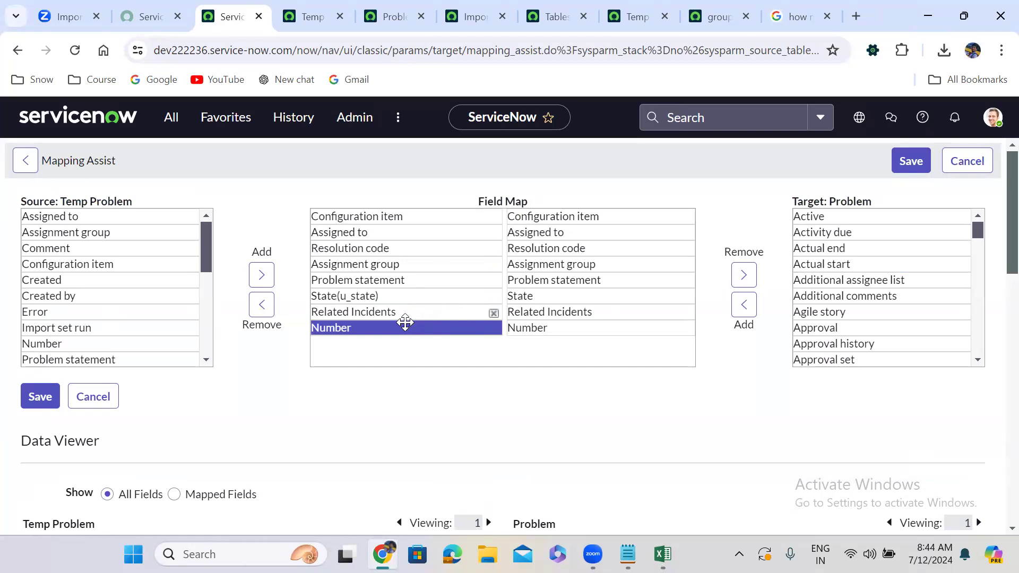
left_click_drag(389, 326, 354, 322)
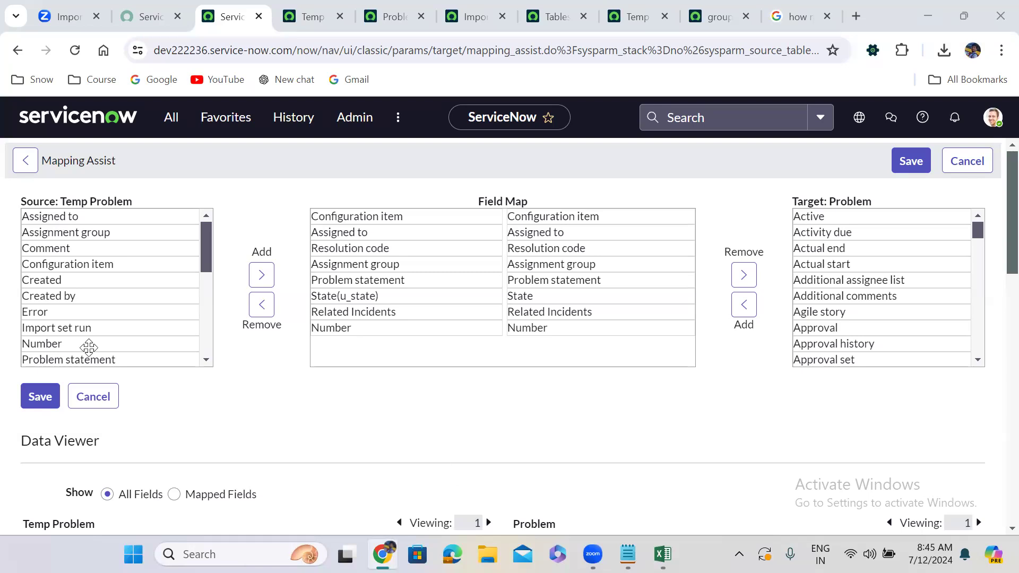
Step: Check source field Created by and target field Additional comments against the Excel headers, and leave Mapping Assist without saving
left_click(88, 289)
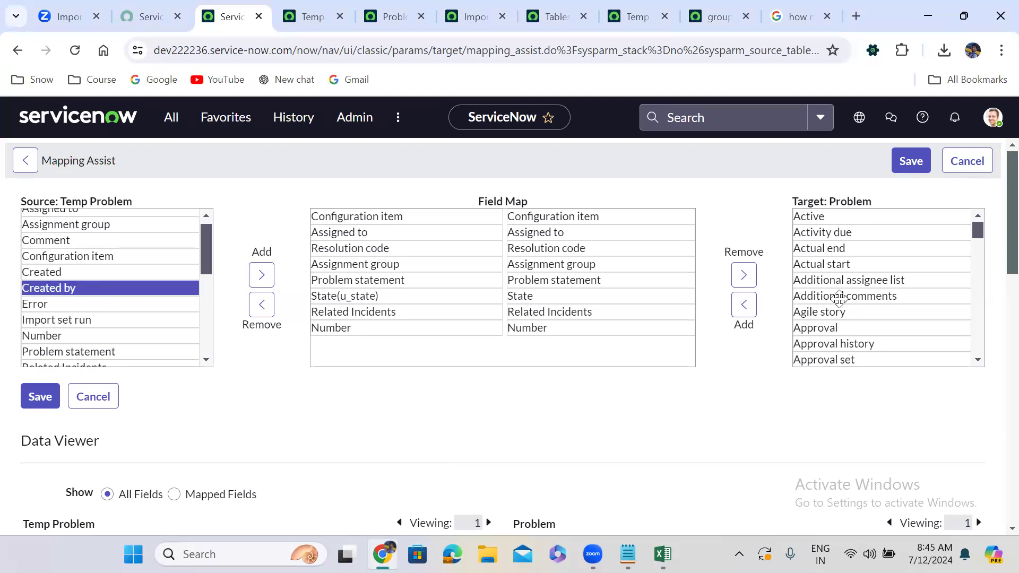
left_click(839, 297)
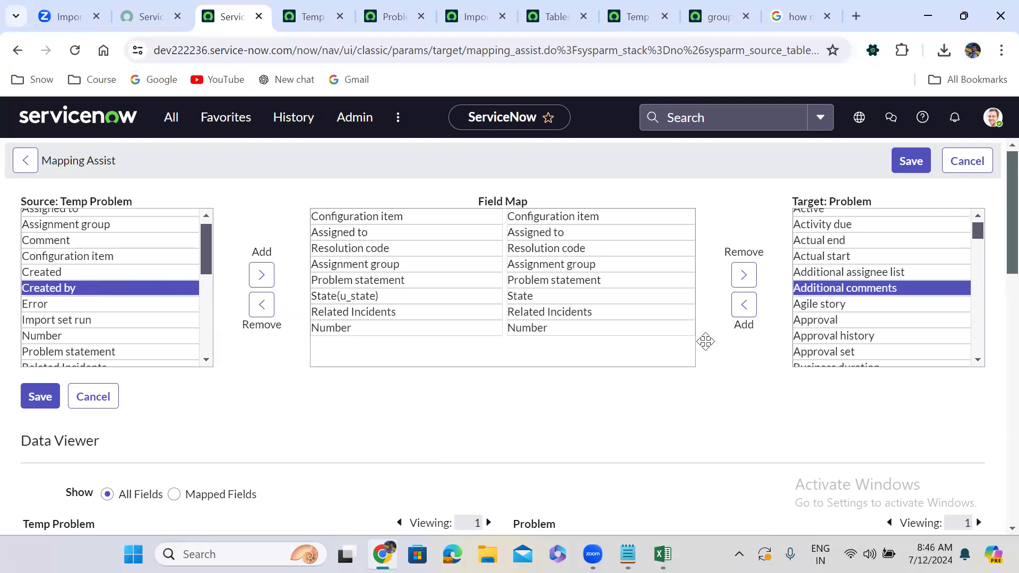
left_click(662, 554)
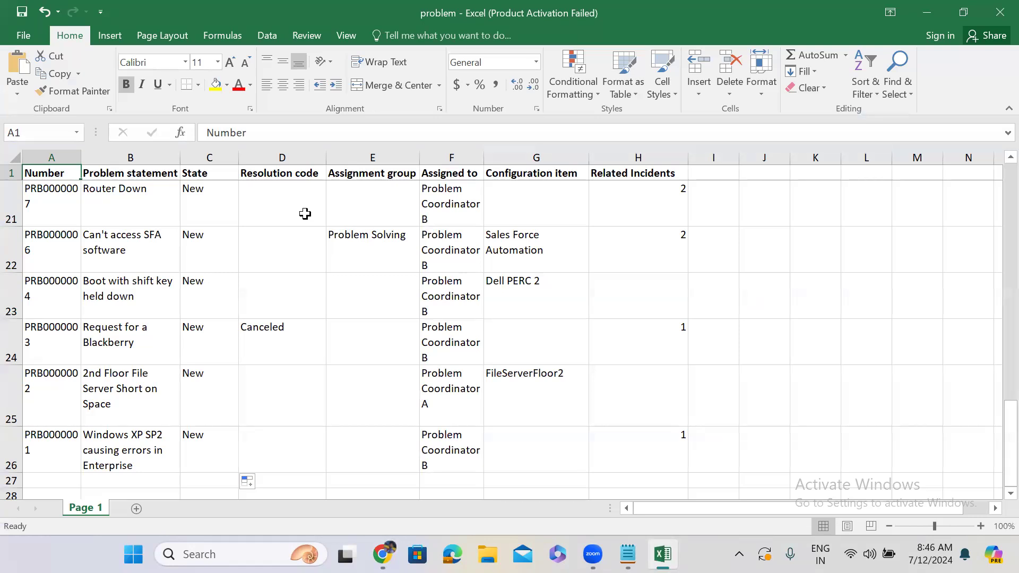
left_click(934, 18)
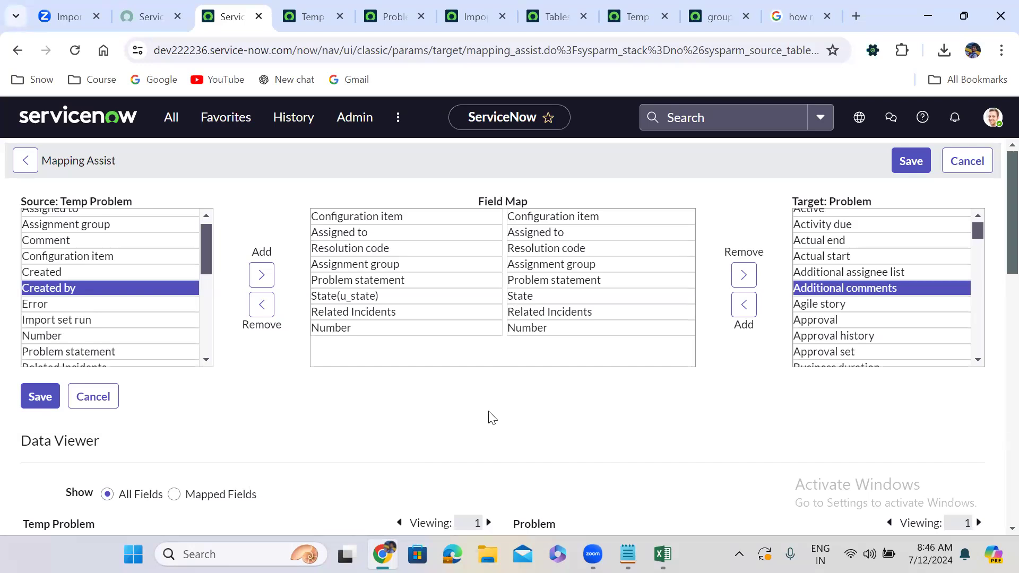
left_click(968, 169)
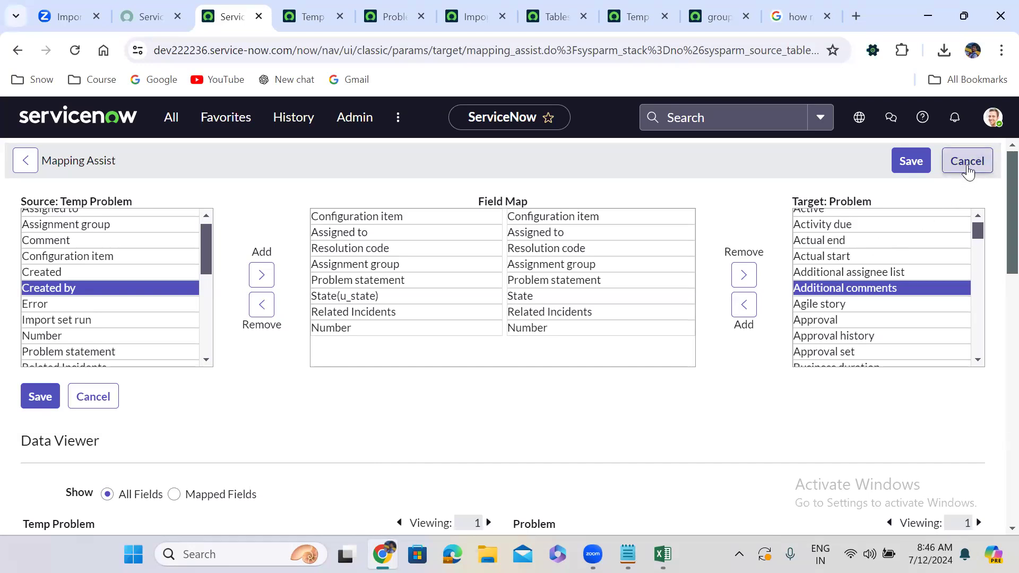
left_click(968, 169)
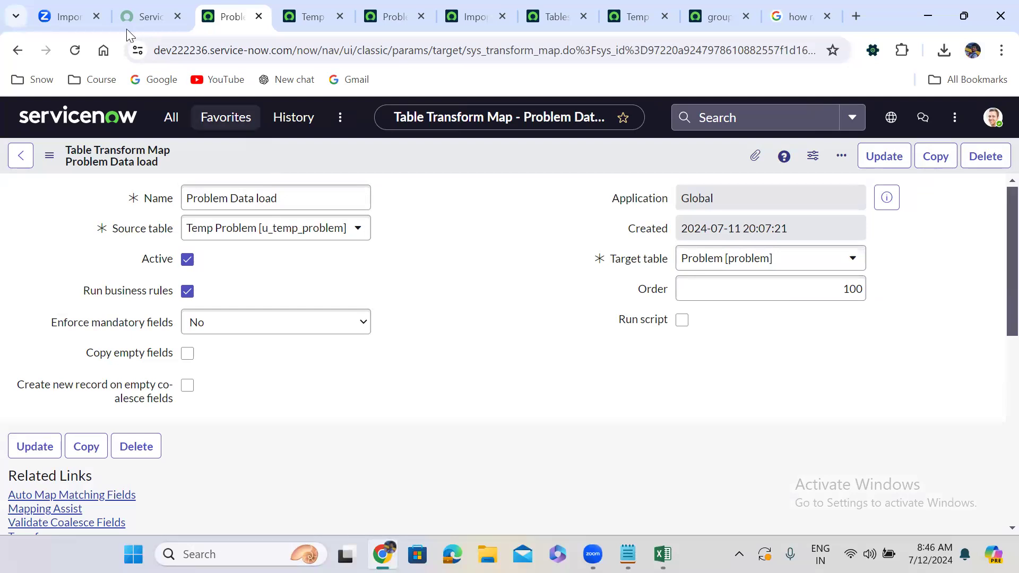
Step: Check the Import Sets whiteboard diagram, and open Load Data in a duplicate of the transform map's browser tab
left_click(67, 16)
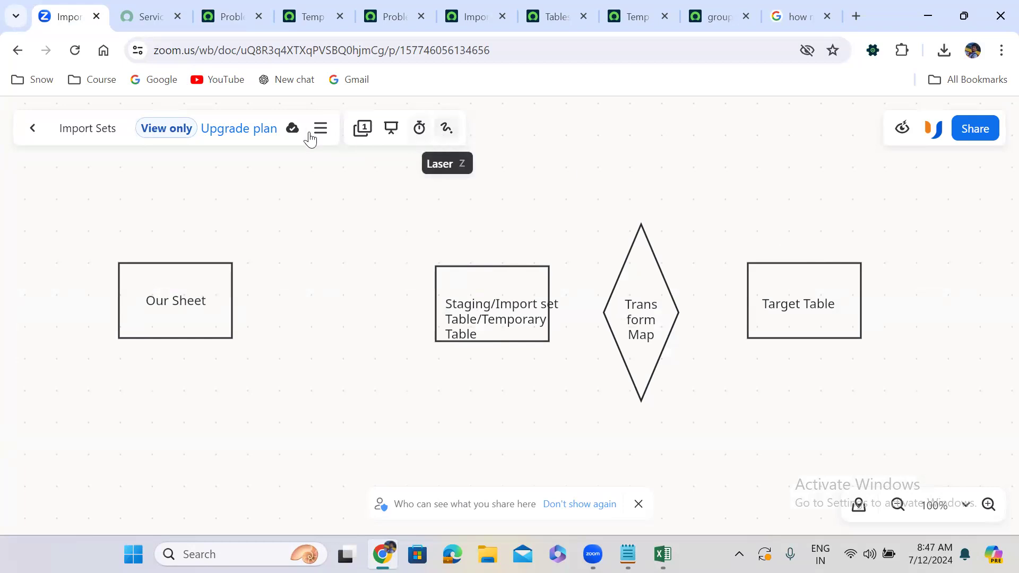
left_click(230, 12)
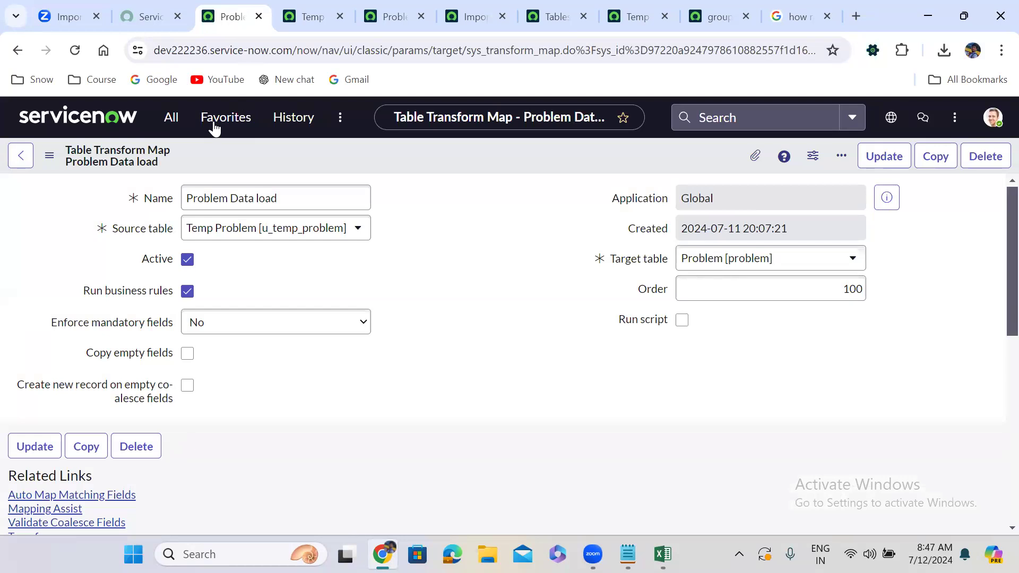
right_click(212, 18)
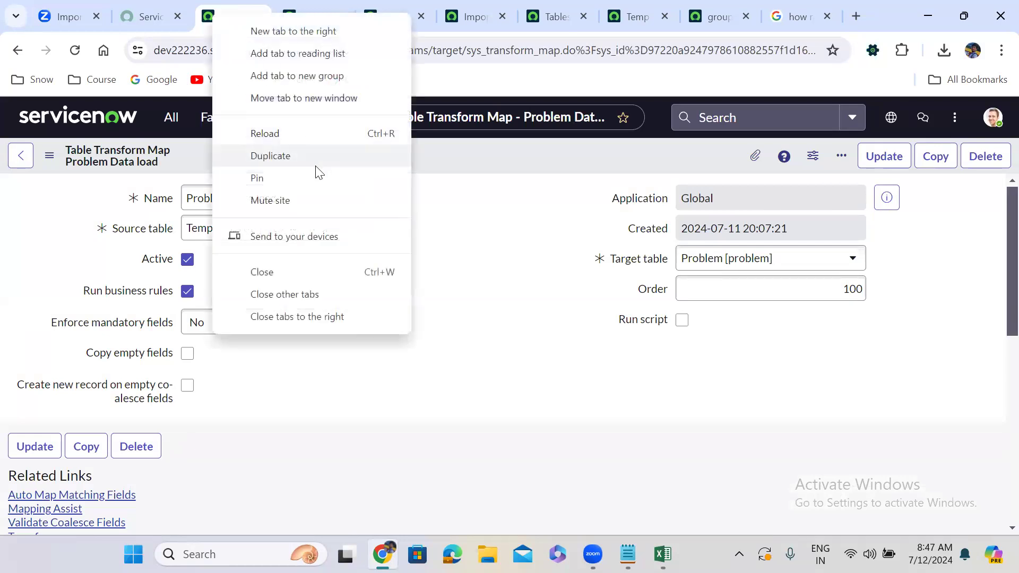
left_click(316, 161)
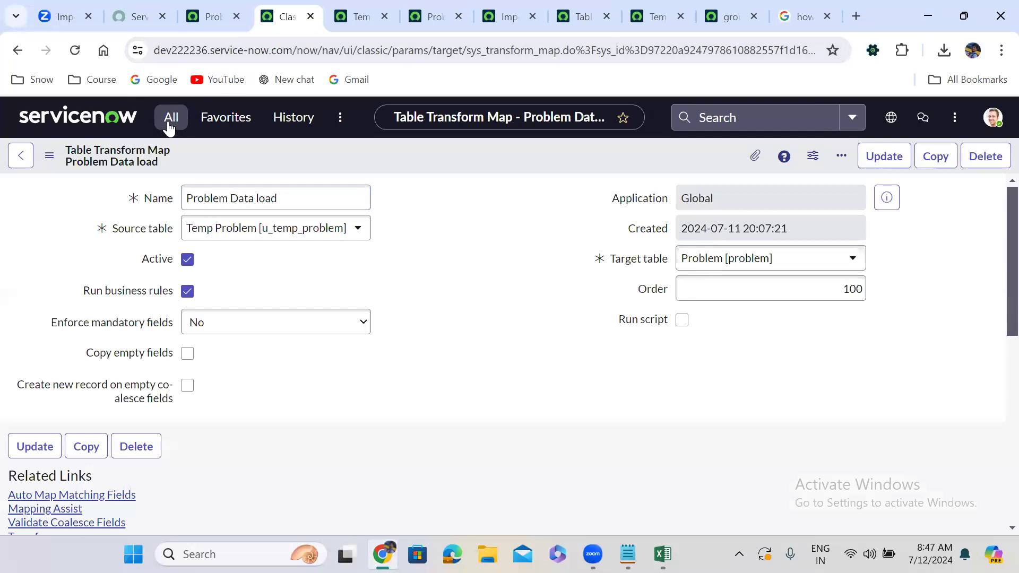
left_click(170, 121)
type("load data")
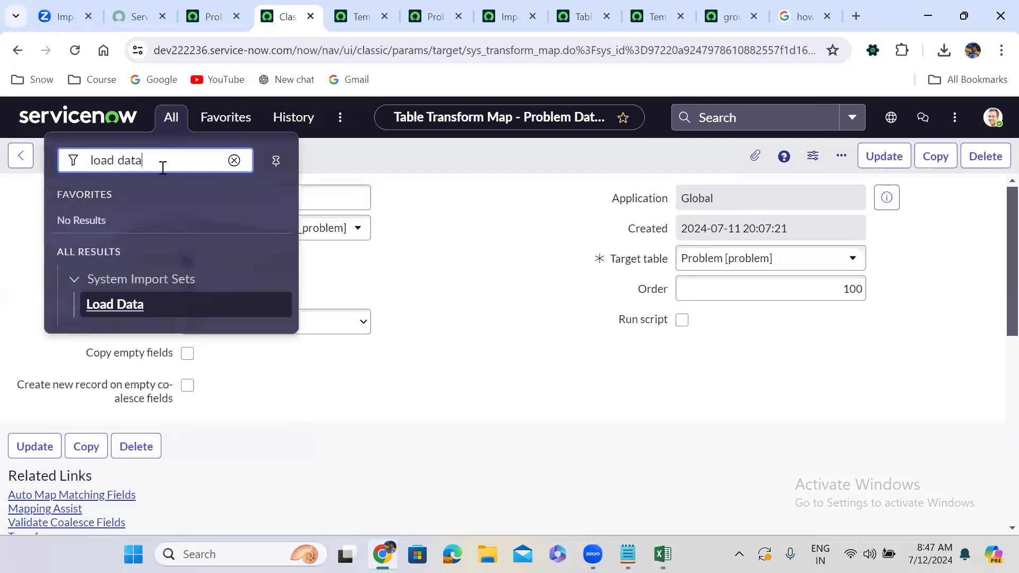
left_click(115, 305)
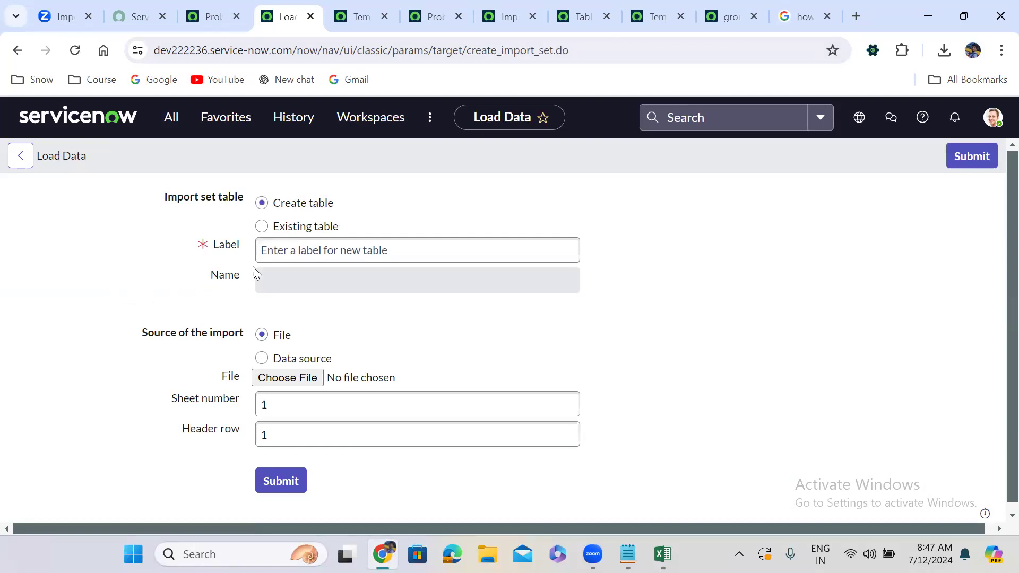
Step: Set the load to use the existing import set table Temp Problem [u_temp_problem]
left_click(278, 232)
left_click(316, 254)
key("t")
key("e")
key("Return")
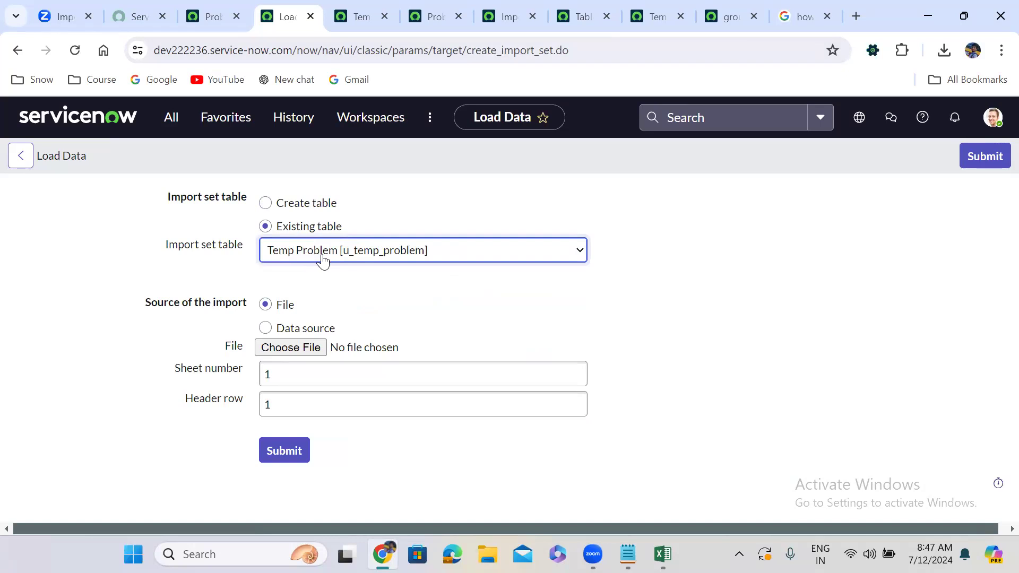
Step: Choose the problem Excel file from the Desktop as the import source and submit the data load
left_click(296, 349)
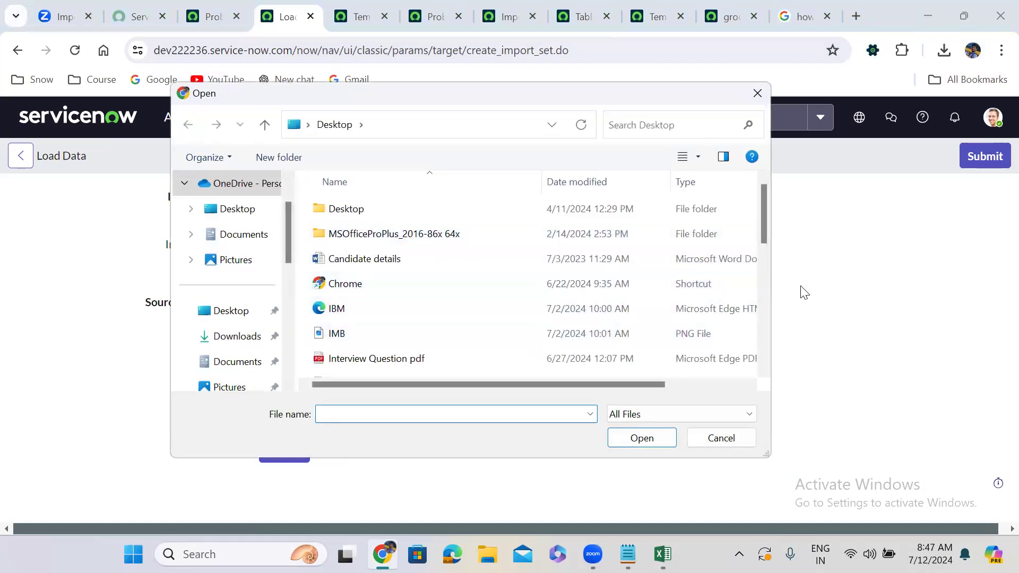
left_click(762, 343)
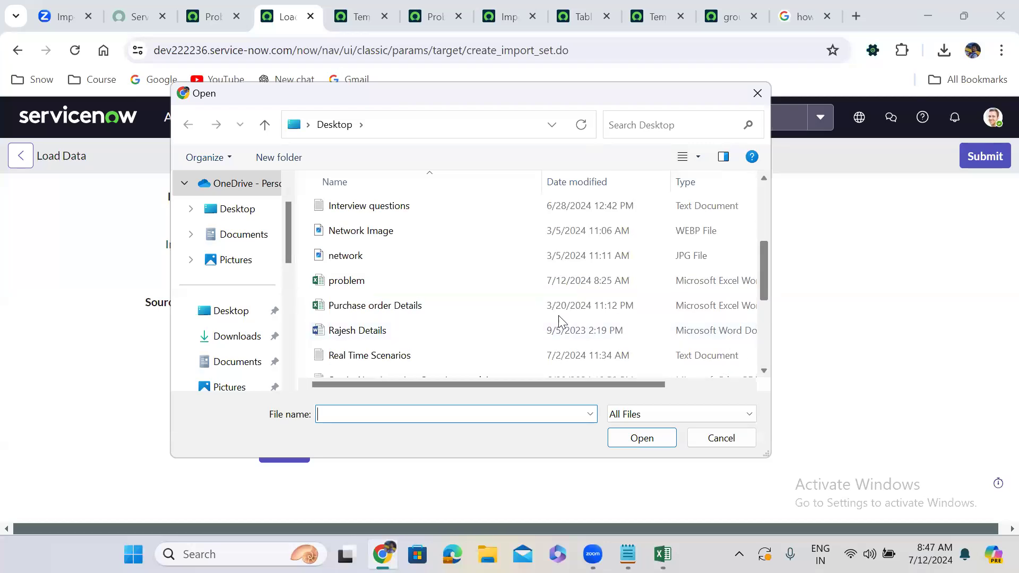
left_click(422, 283)
left_click(652, 436)
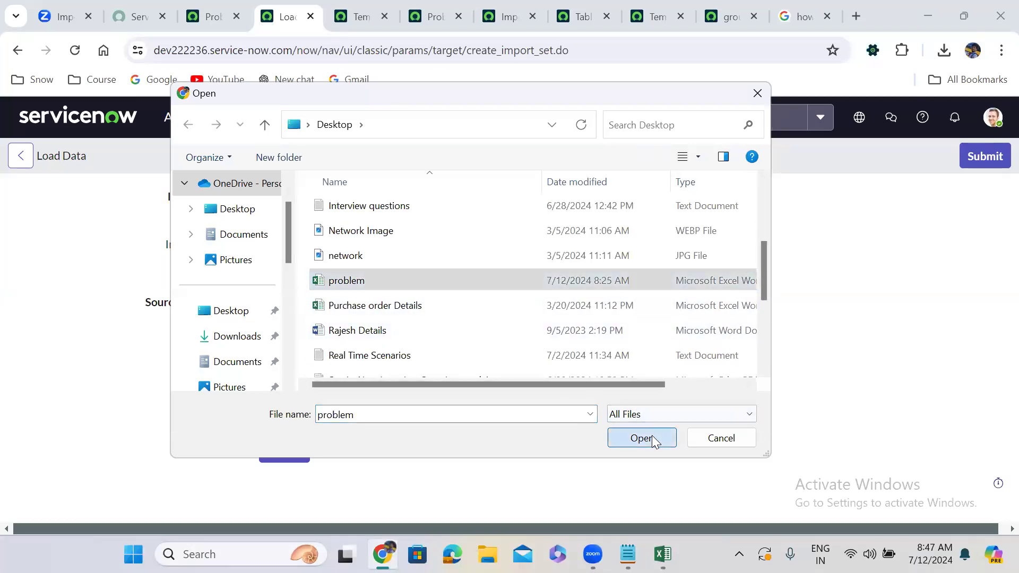
left_click(294, 455)
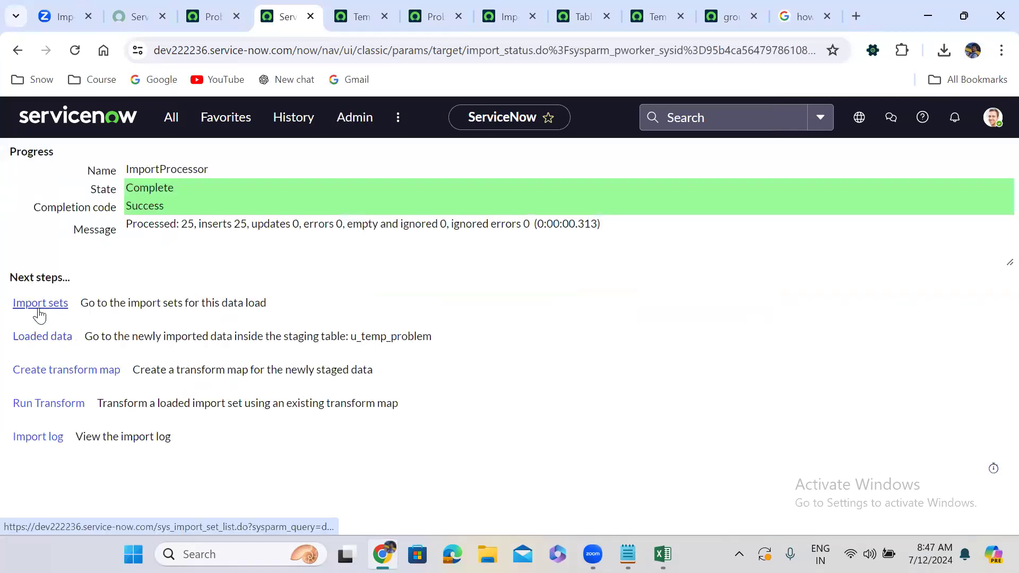
Step: Open the loaded data of the Temp Problem staging table in a new browser tab
right_click(49, 342)
left_click(113, 127)
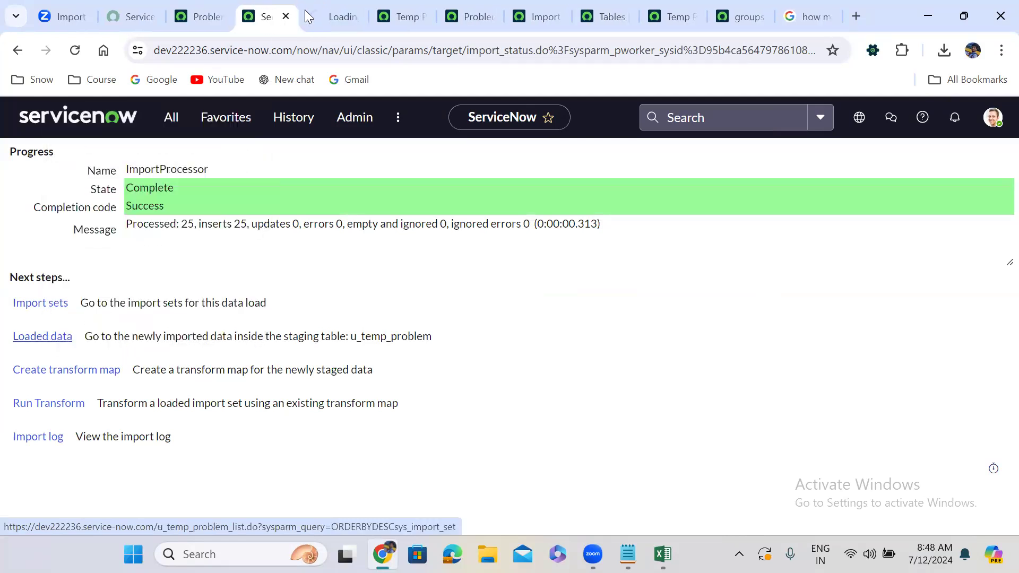
left_click(321, 15)
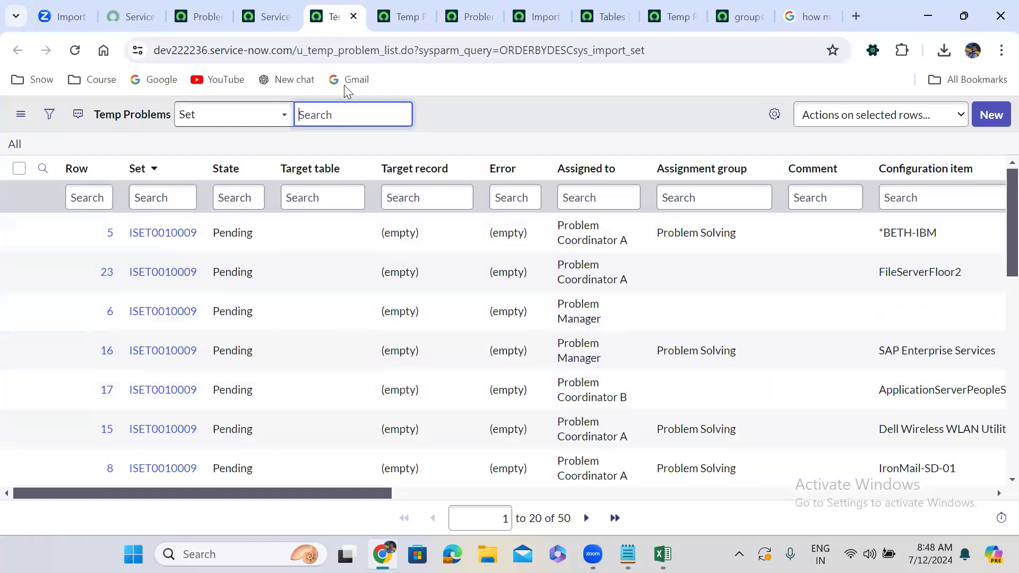
Step: Open the import sets for this data load in a separate browser tab, starting from the import progress page
left_click(267, 15)
right_click(33, 304)
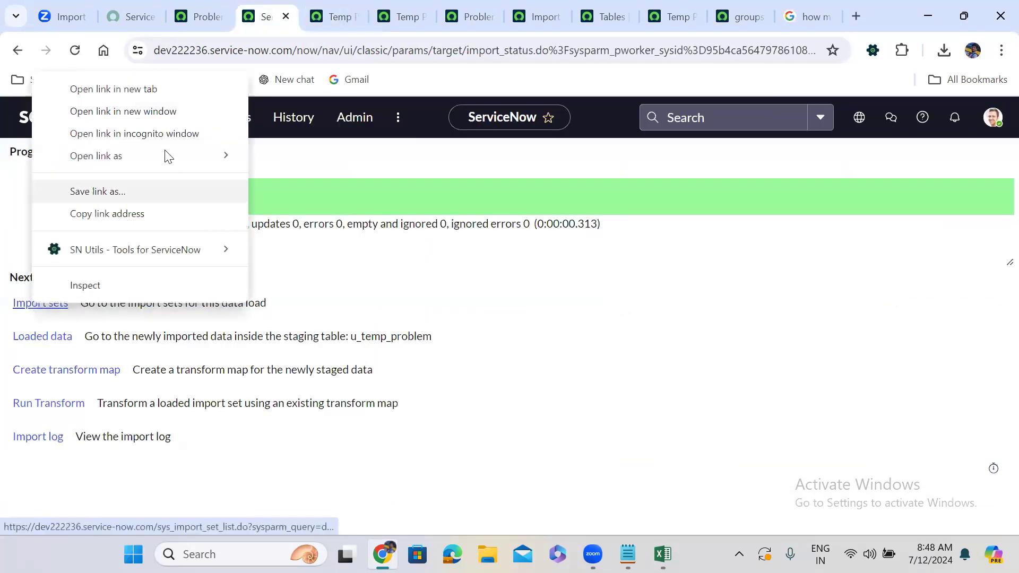
left_click(118, 96)
left_click(375, 8)
left_click_drag(374, 8, 324, 10)
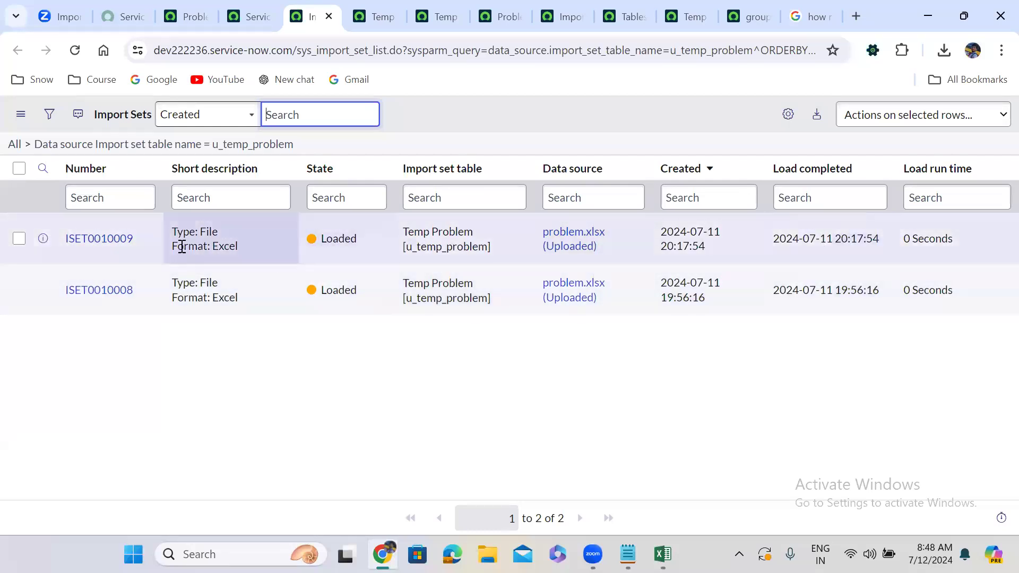
Step: Copy the newest import set's number, ISET0010009, and filter the Temp Problems list's Set column by it
left_click_drag(139, 238, 67, 239)
key("ctrl+c")
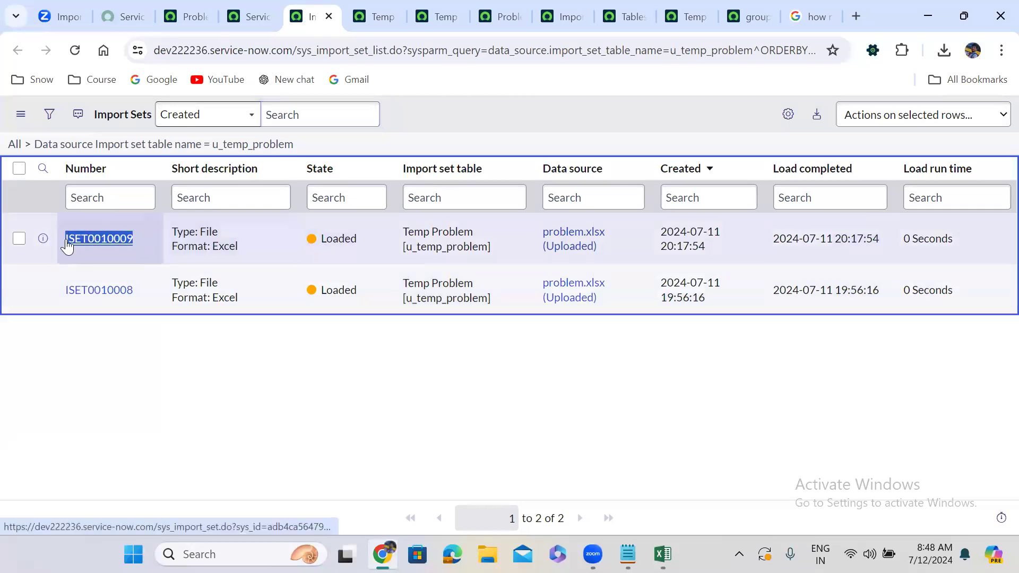
key("ctrl+Tab")
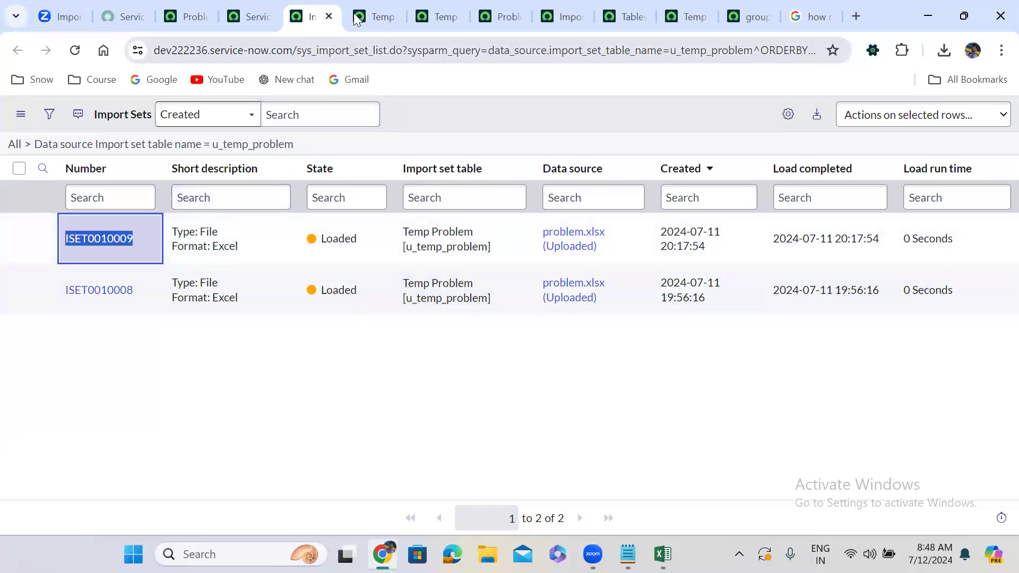
left_click(150, 206)
key("ctrl+v")
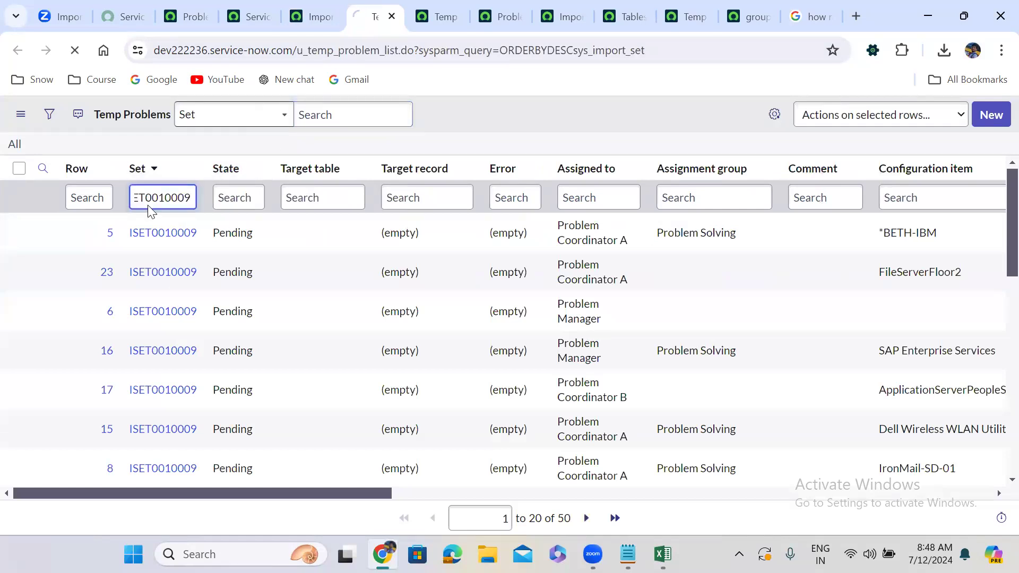
key("Return")
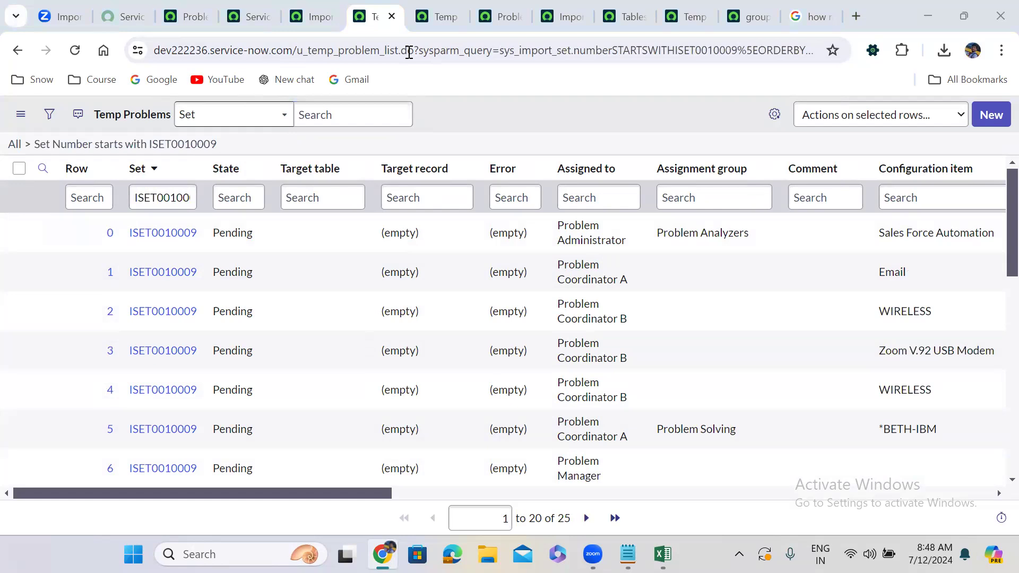
Step: Run the transform of import set ISET0010009 with the Problem Data load map, starting from the import progress page
left_click(183, 13)
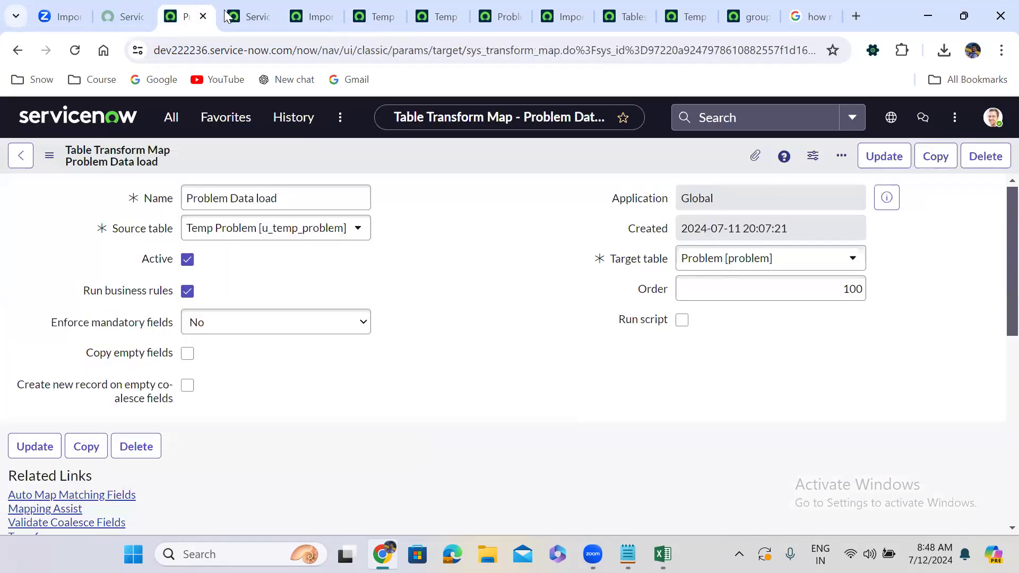
left_click(245, 16)
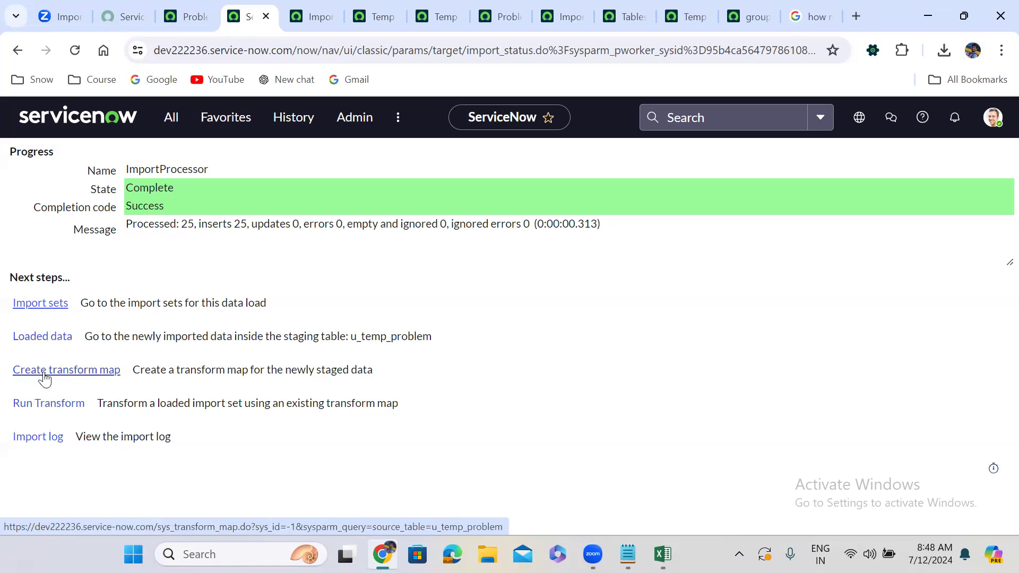
left_click(29, 412)
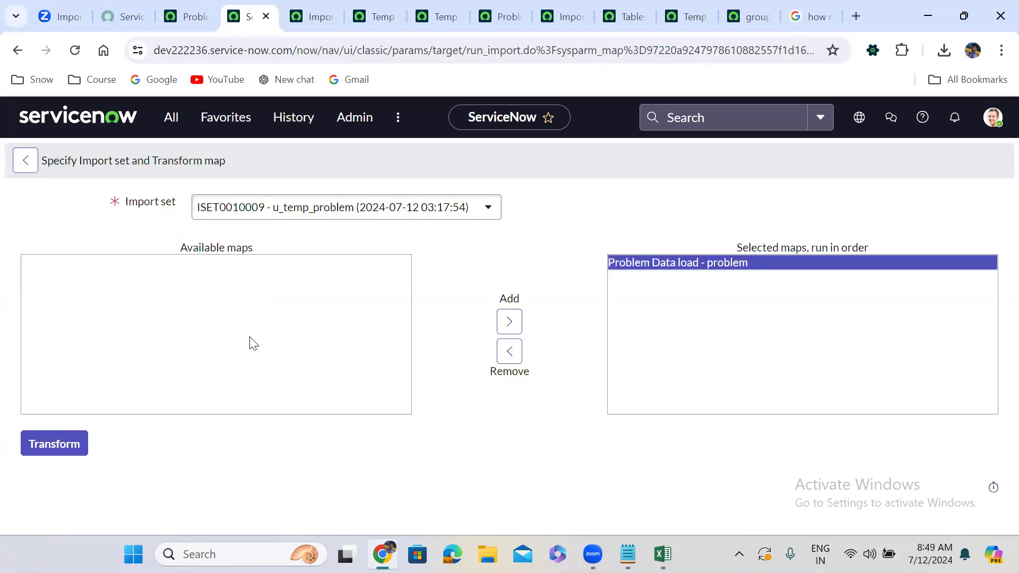
left_click(51, 446)
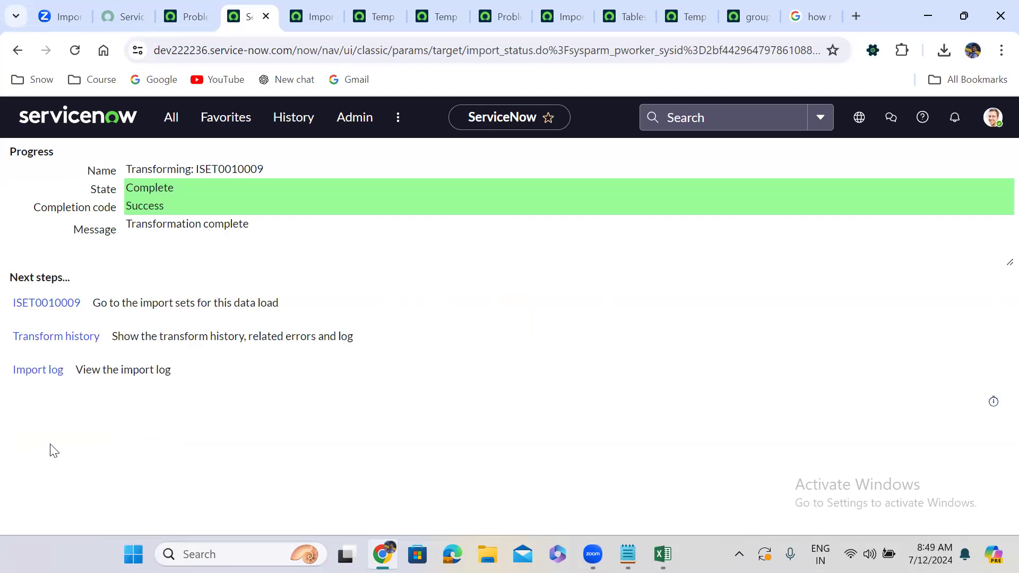
Step: Open the transform history of import set ISET0010009 and check its insert, update, ignored, skipped and error counts
left_click(40, 338)
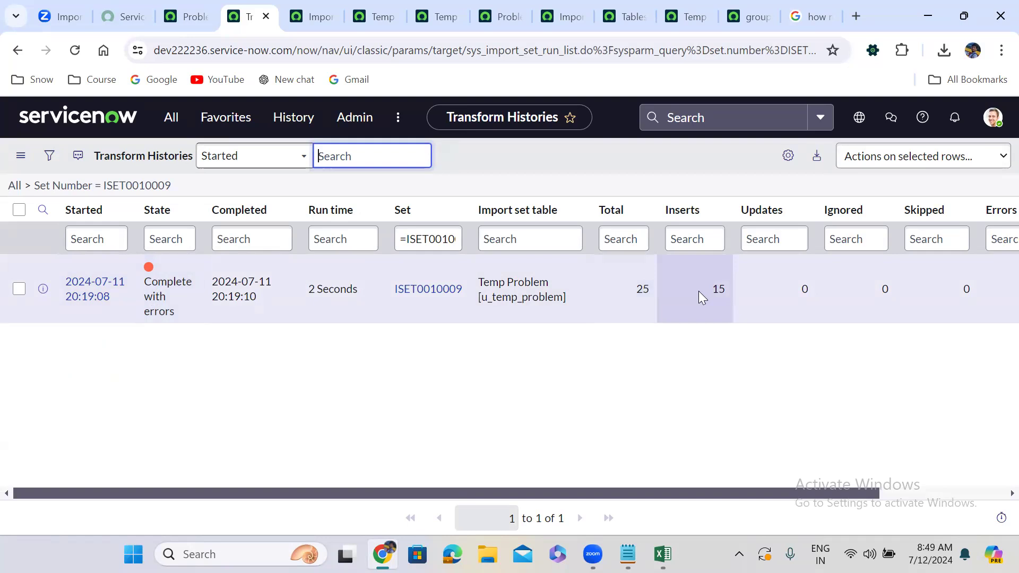
left_click_drag(472, 494, 864, 393)
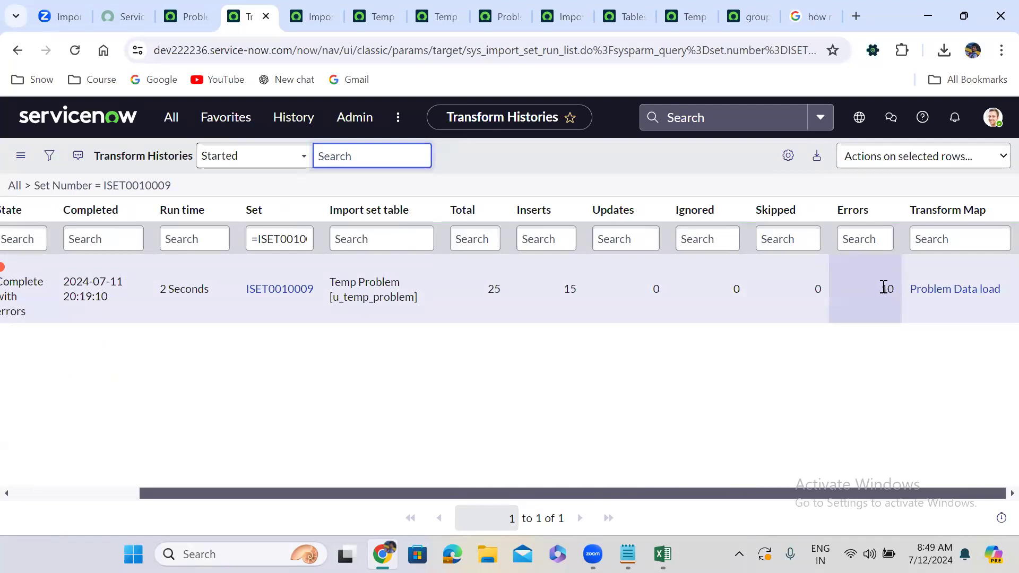
left_click_drag(305, 486, 61, 481)
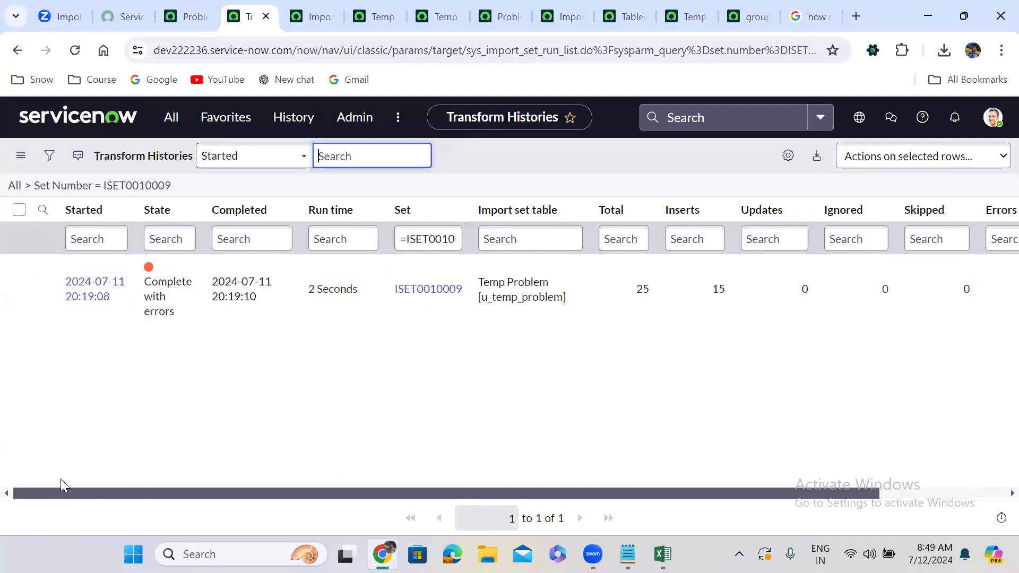
Step: Open the ISET0010009 import set record in a separate browser tab and examine the states and errors of its import set rows
left_click(302, 11)
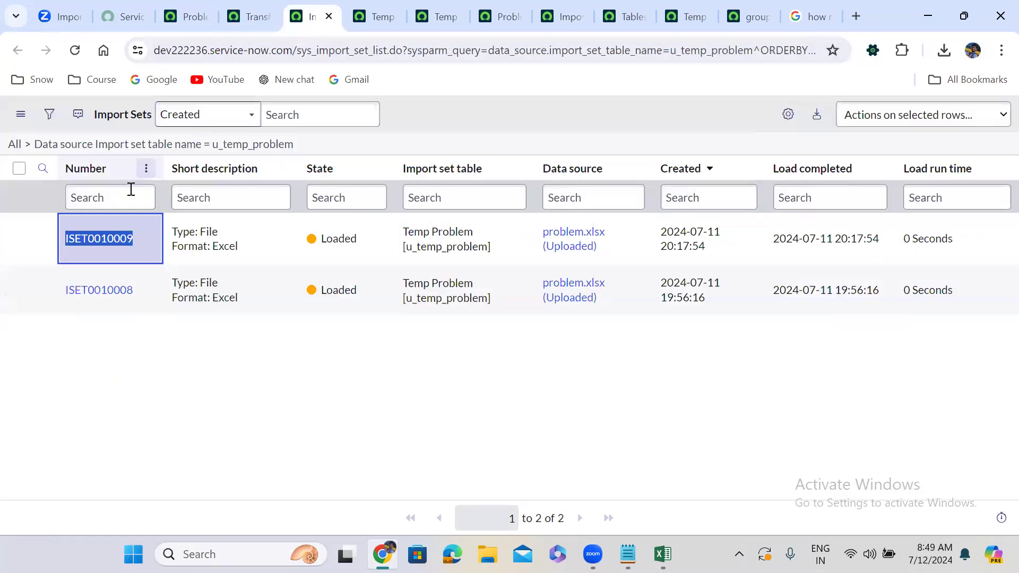
middle_click(95, 244)
left_click(334, 12)
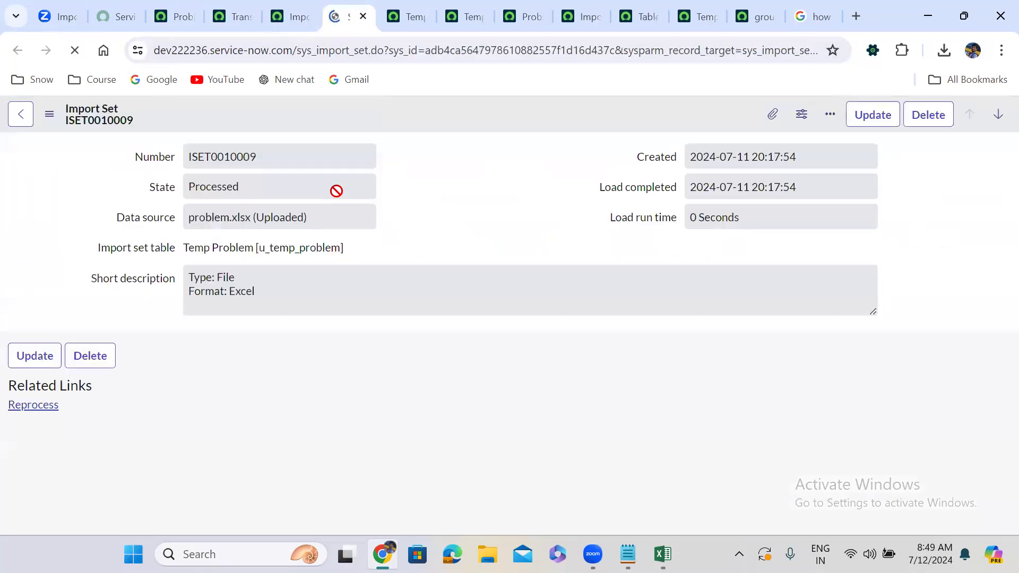
scroll(477, 217, "down", 4)
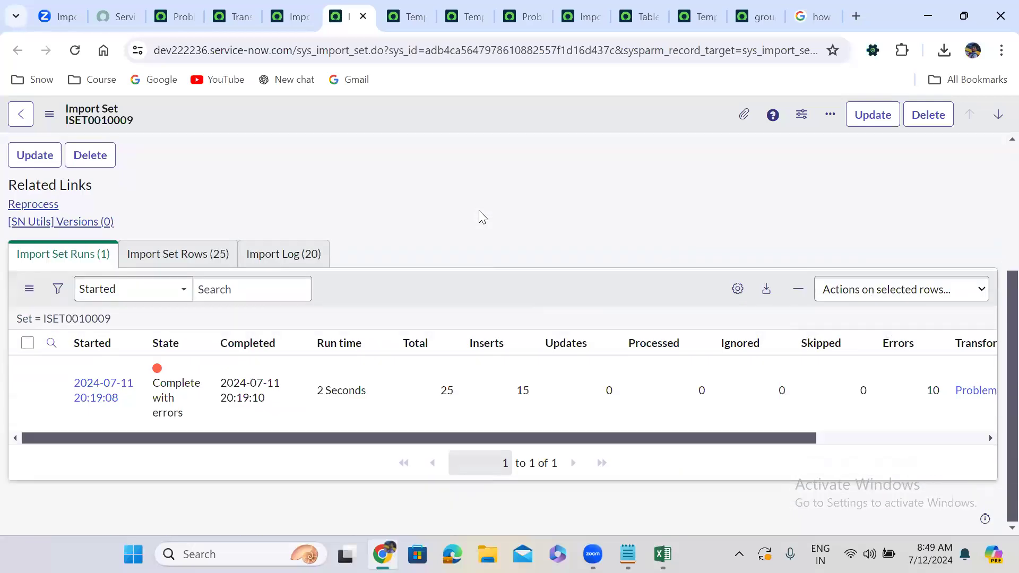
left_click(223, 254)
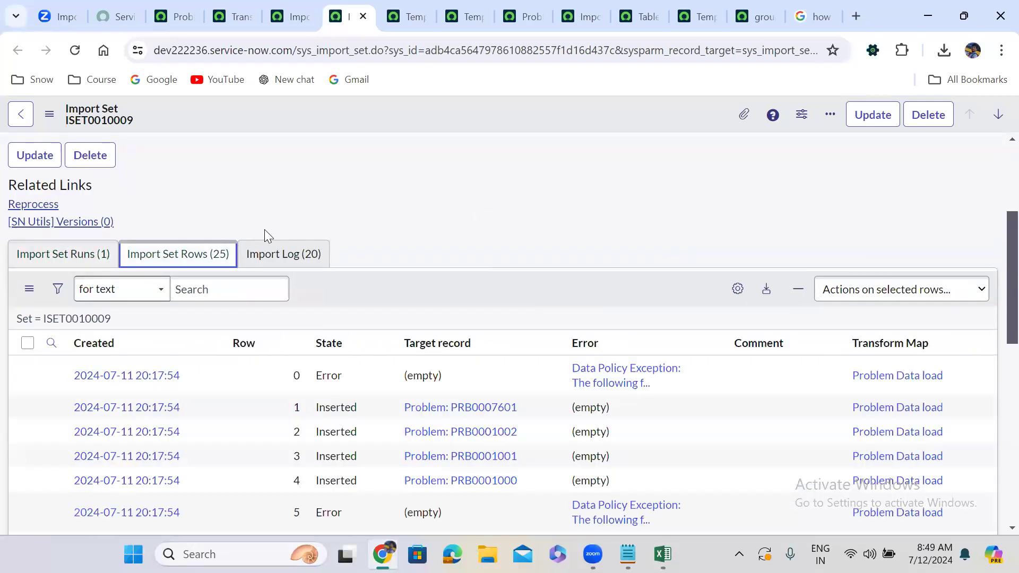
scroll(496, 191, "down", 3)
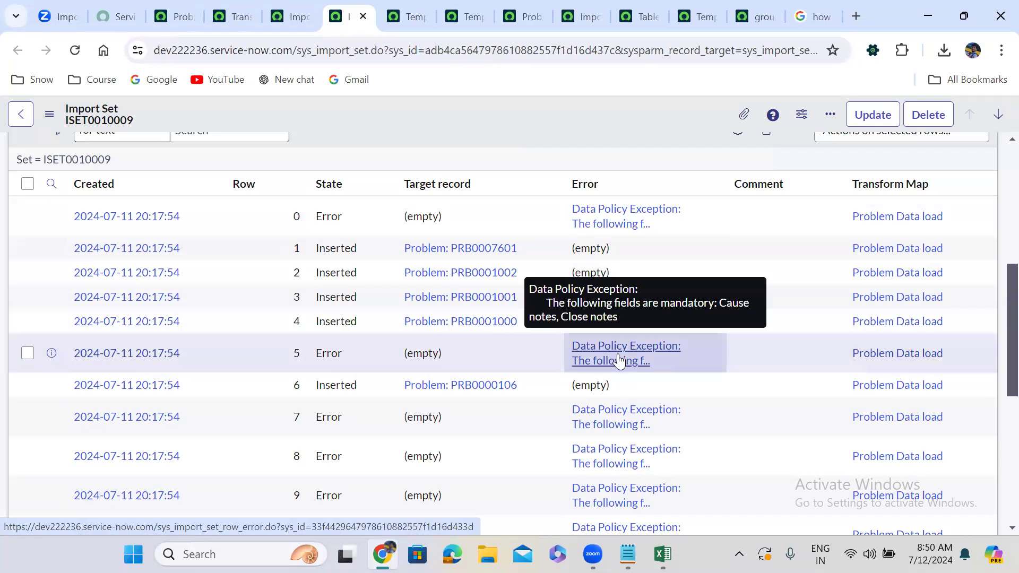
scroll(619, 359, "down", 4)
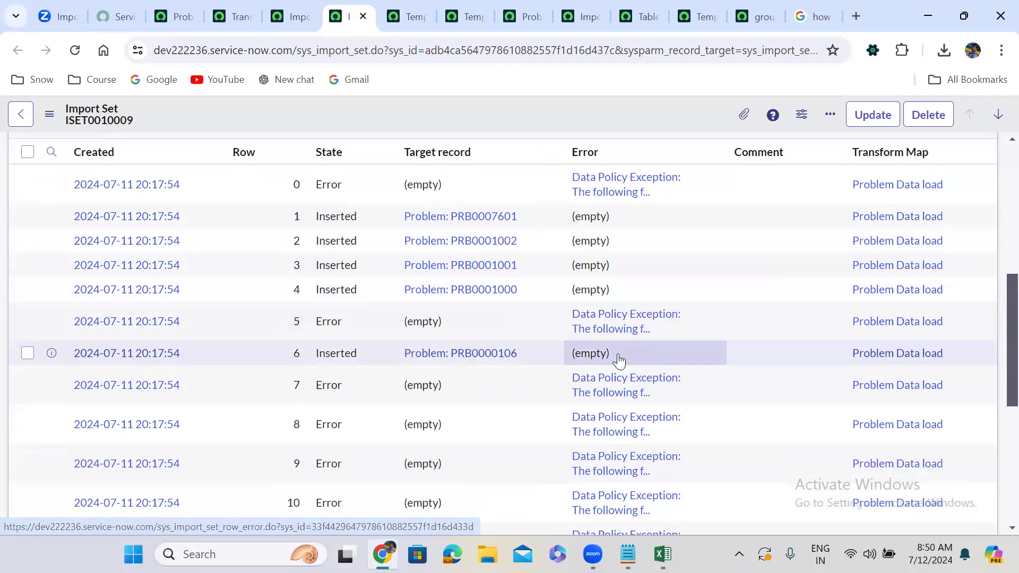
scroll(619, 359, "up", 10)
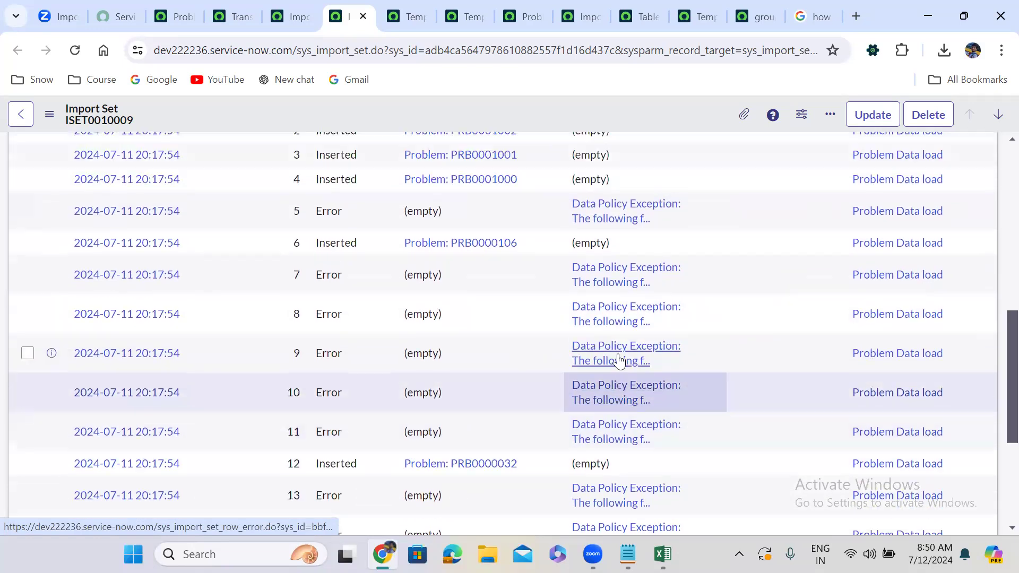
Step: Filter the import set rows to State = Error, review them, and remove the state filter
right_click(340, 340)
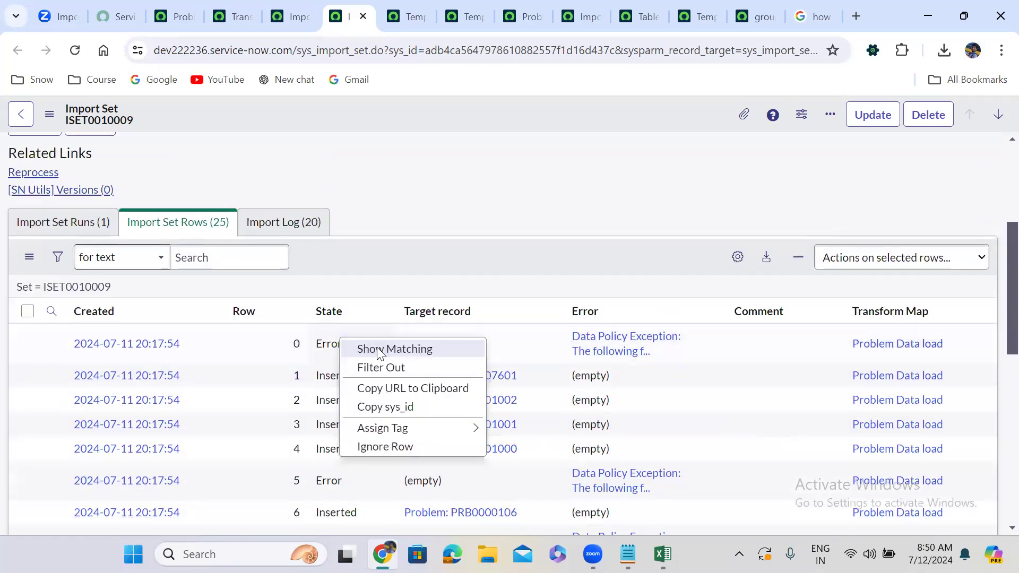
left_click(377, 349)
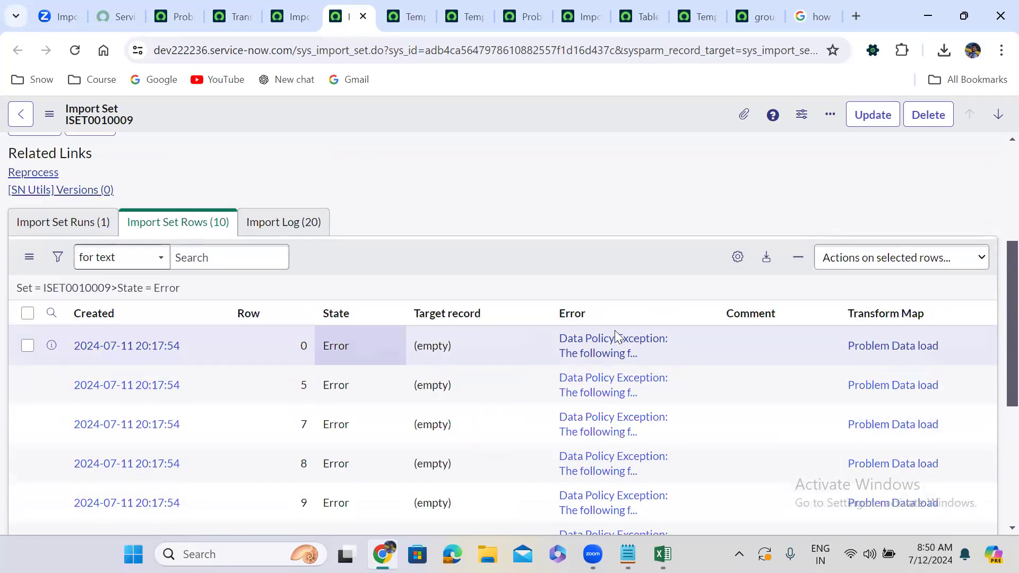
scroll(995, 330, "down", 5)
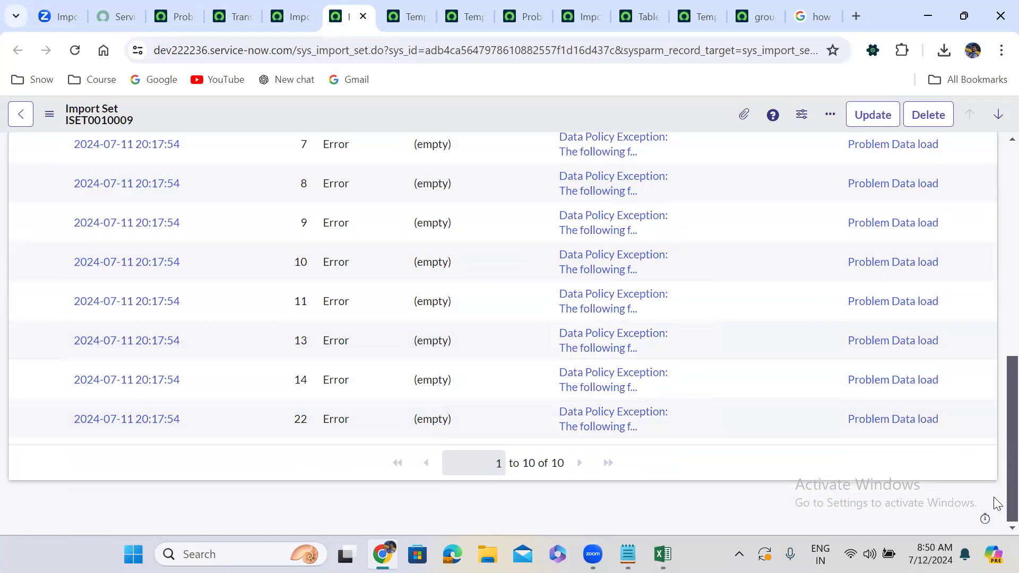
scroll(995, 502, "up", 5)
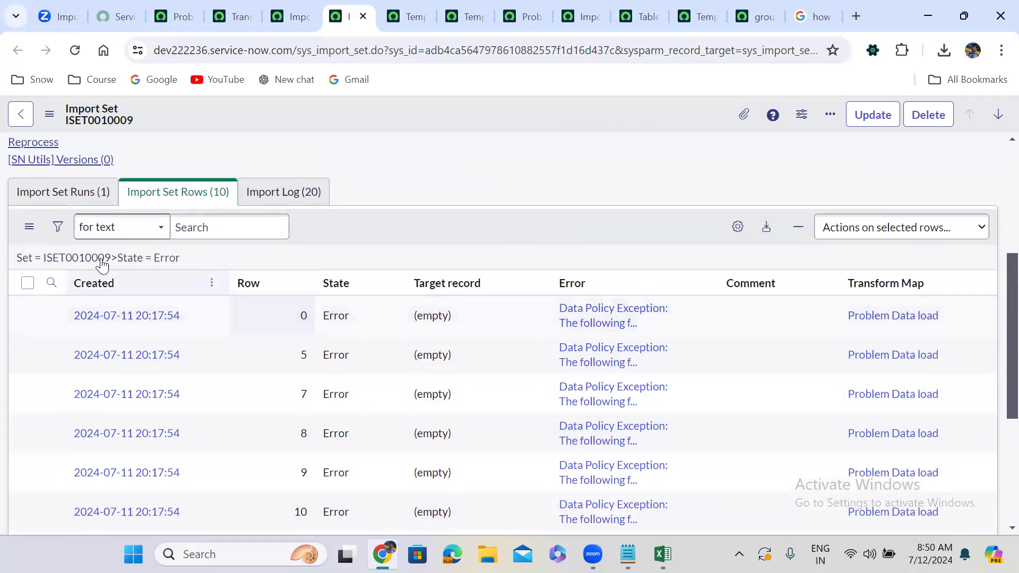
left_click(102, 260)
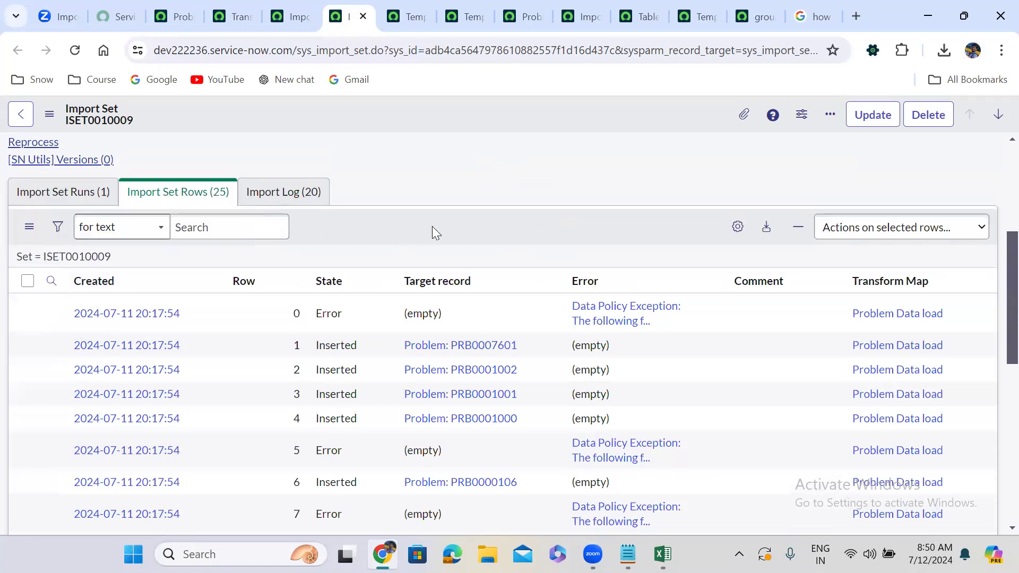
Step: Filter the import set rows to State = Inserted, review their target records, and clear the state filter
right_click(345, 352)
left_click(369, 366)
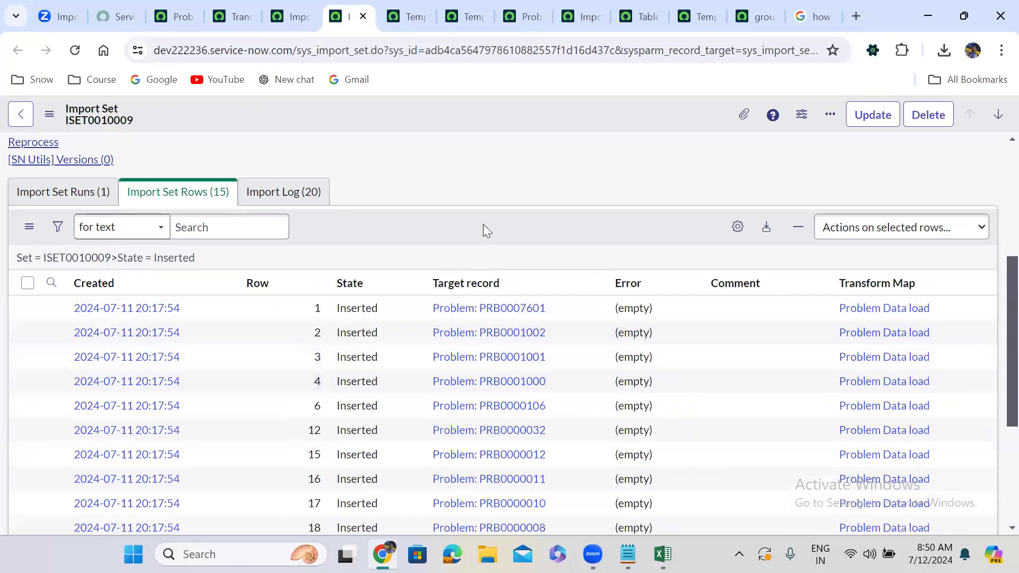
scroll(484, 229, "down", 5)
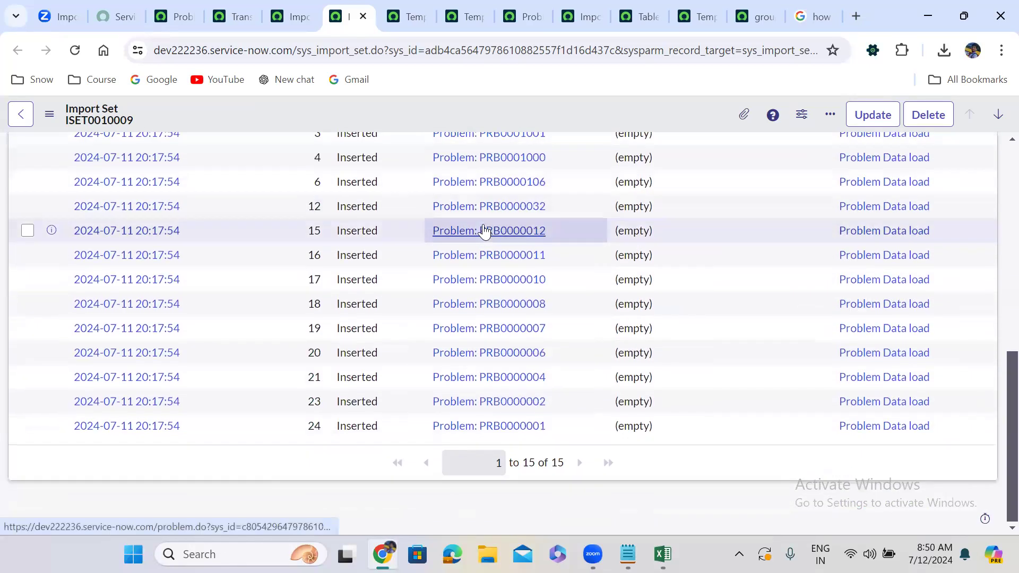
scroll(517, 457, "up", 1)
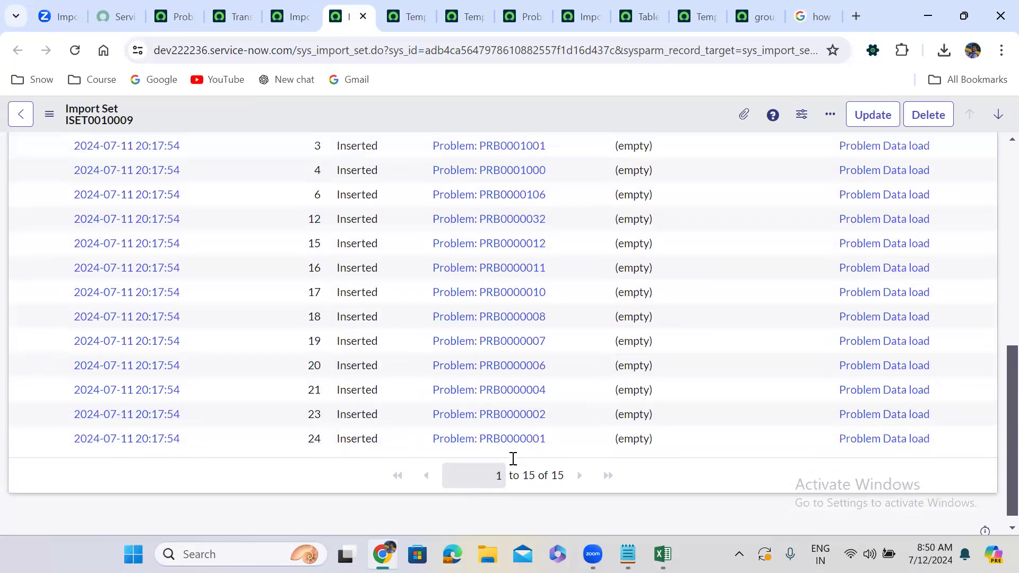
scroll(513, 465, "up", 4)
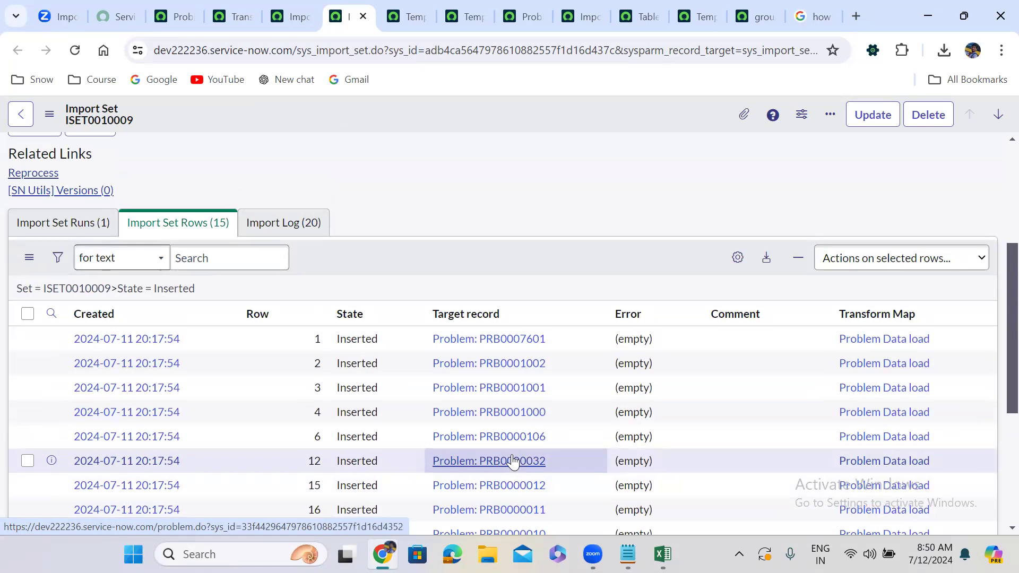
left_click(107, 296)
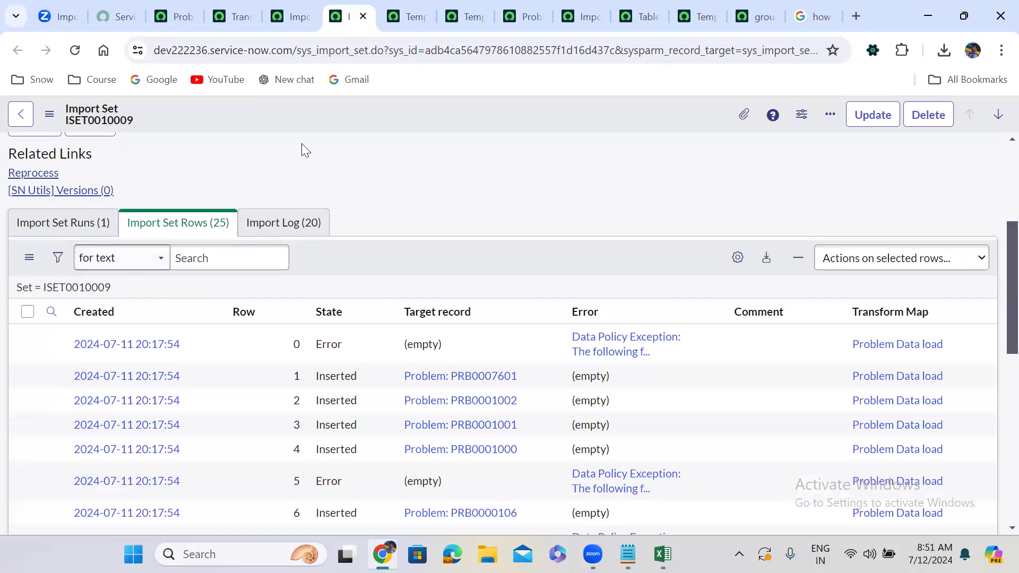
Step: Switch to the Problems list and reload it with all records to check the transformed problems
left_click(513, 12)
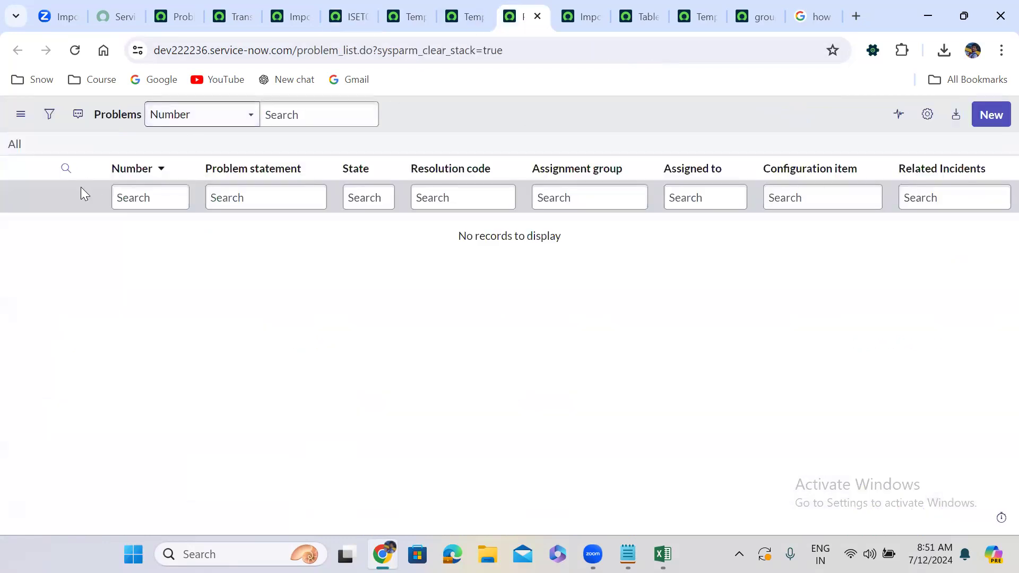
left_click(15, 151)
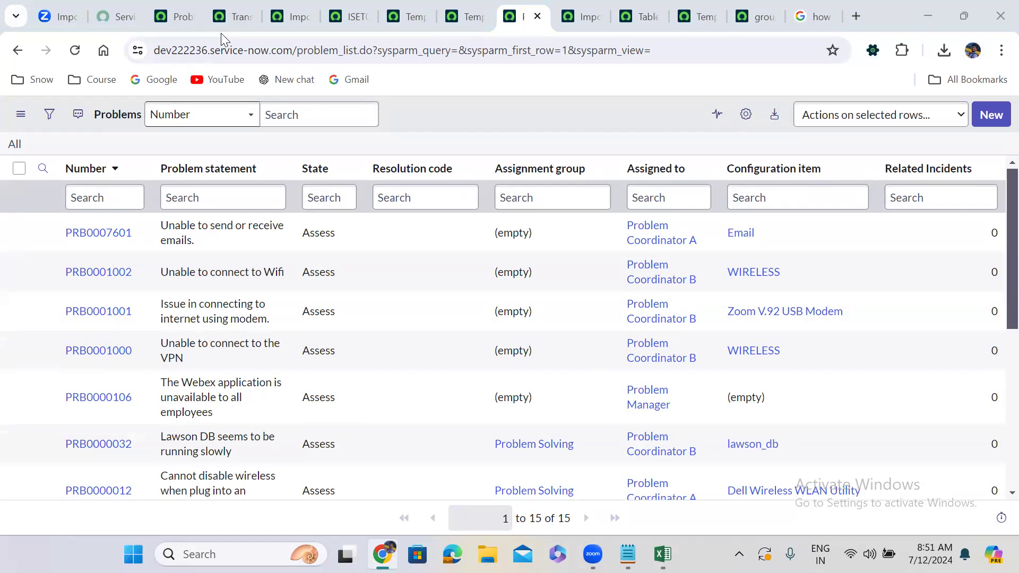
Step: Search the application navigator for "load data" from the transform map page and open the Load Data module
left_click(175, 16)
left_click(168, 121)
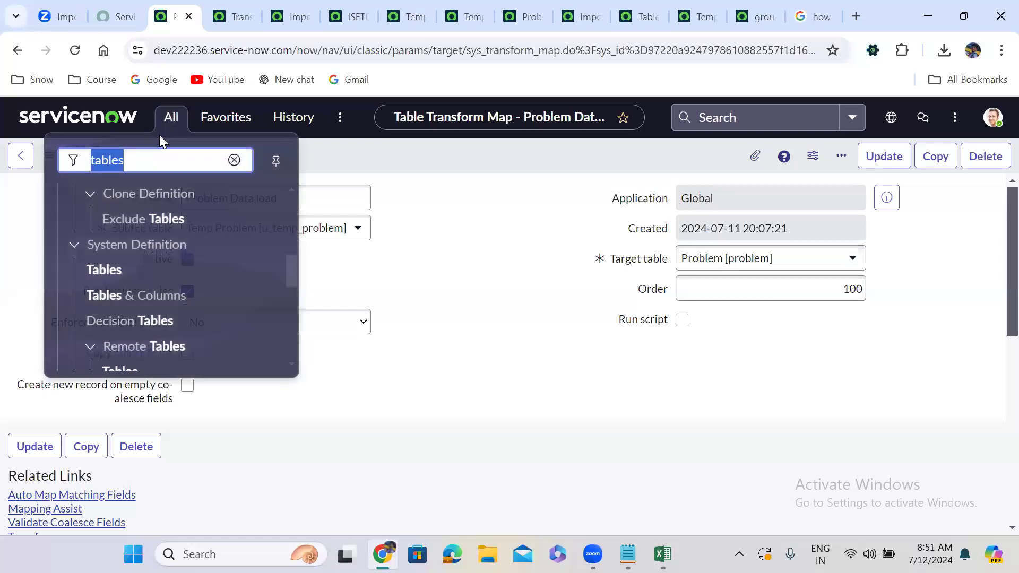
type("lo")
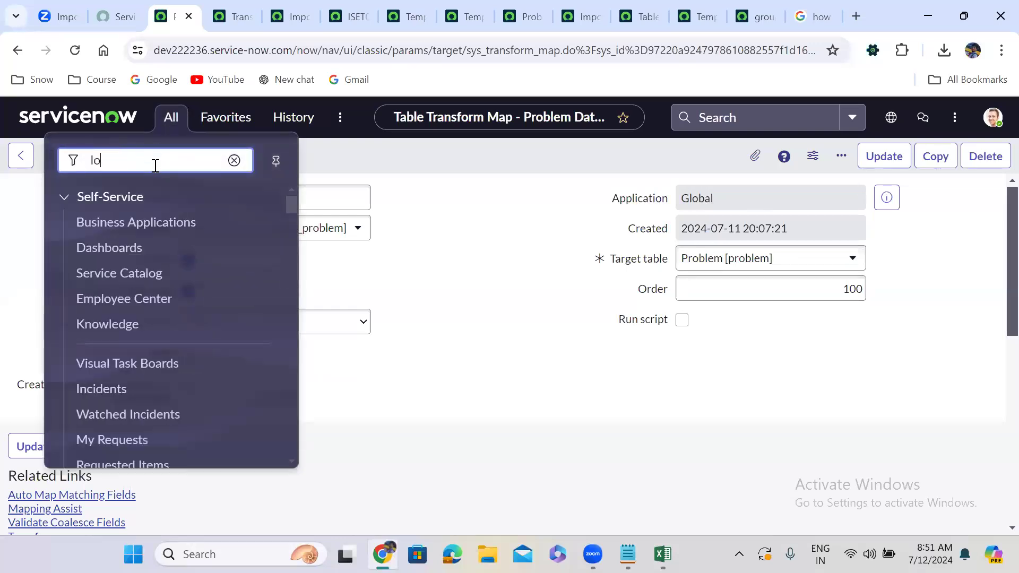
type("ad data")
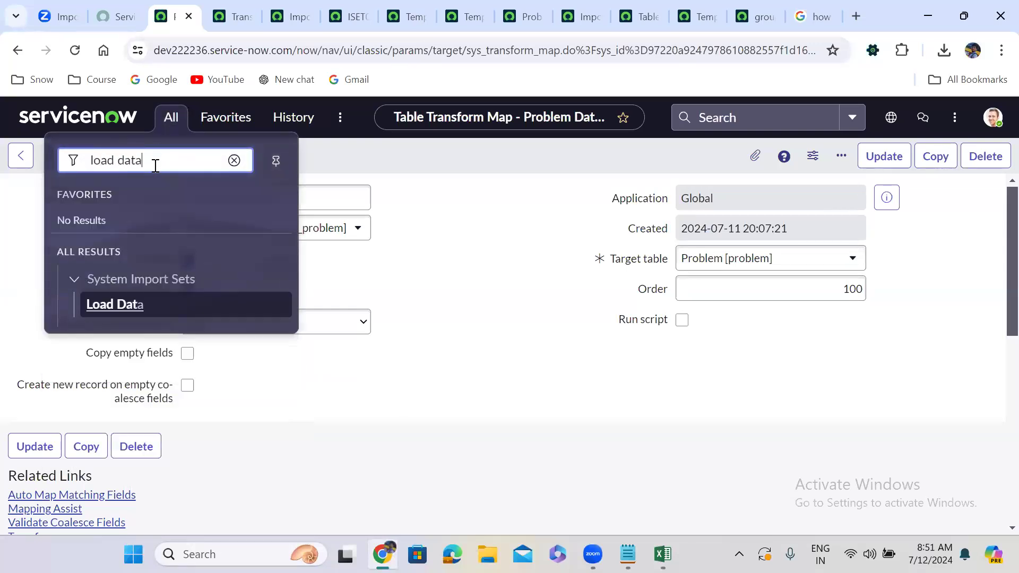
left_click(120, 304)
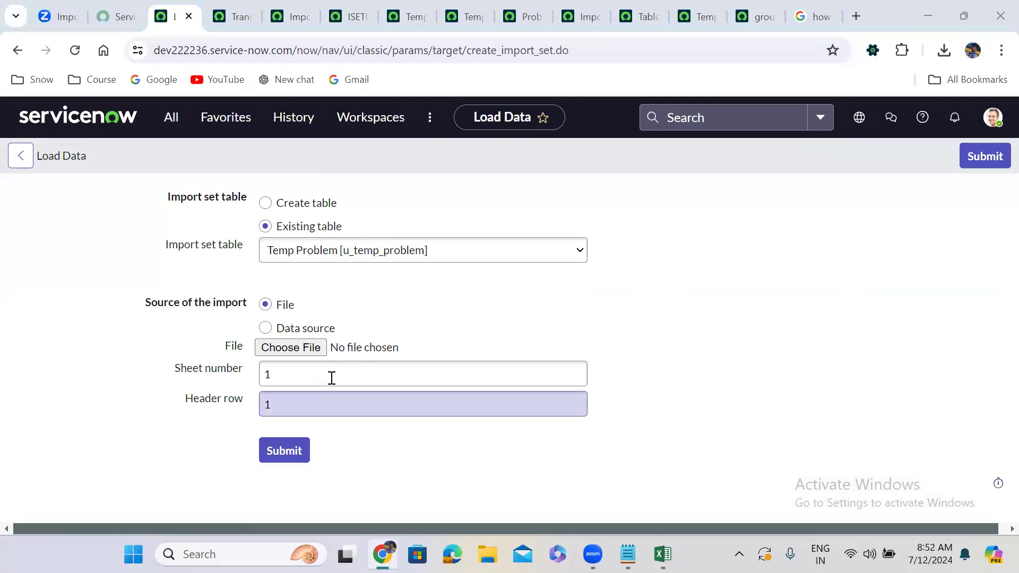
Step: Choose problem.xlsx from the Desktop and submit its load into the existing Temp Problem import set table
left_click(310, 348)
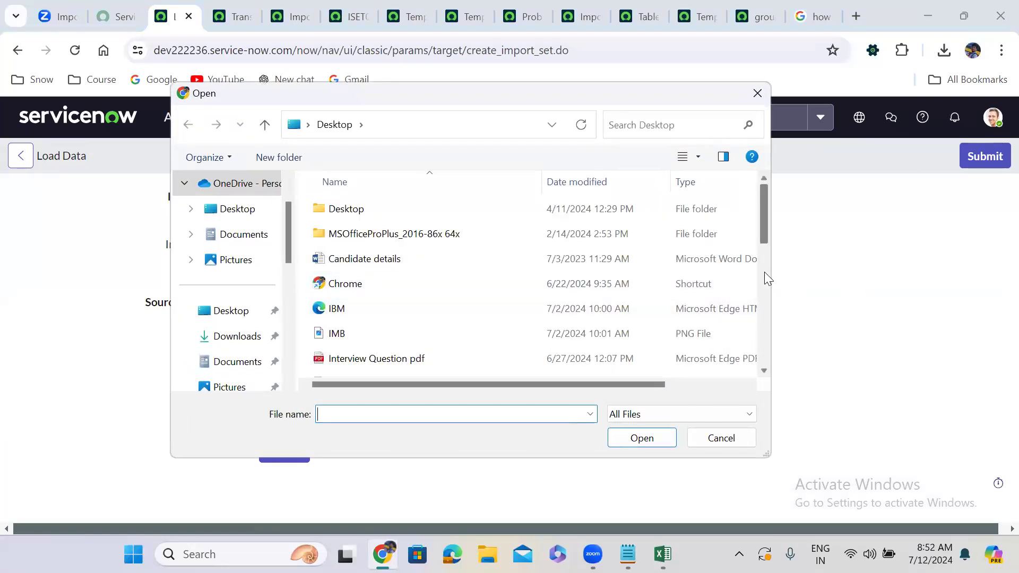
left_click(765, 272)
left_click(456, 285)
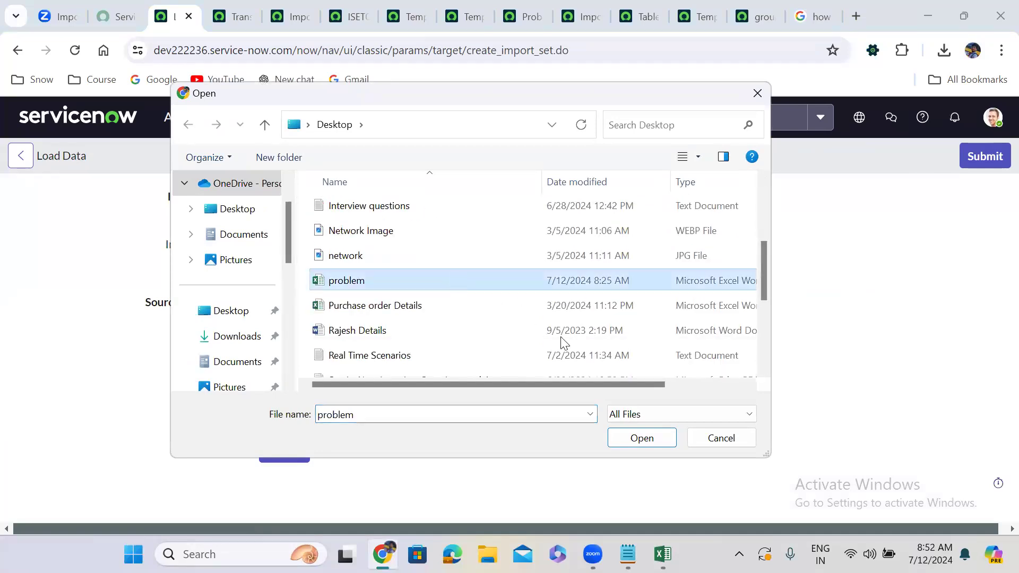
left_click(650, 438)
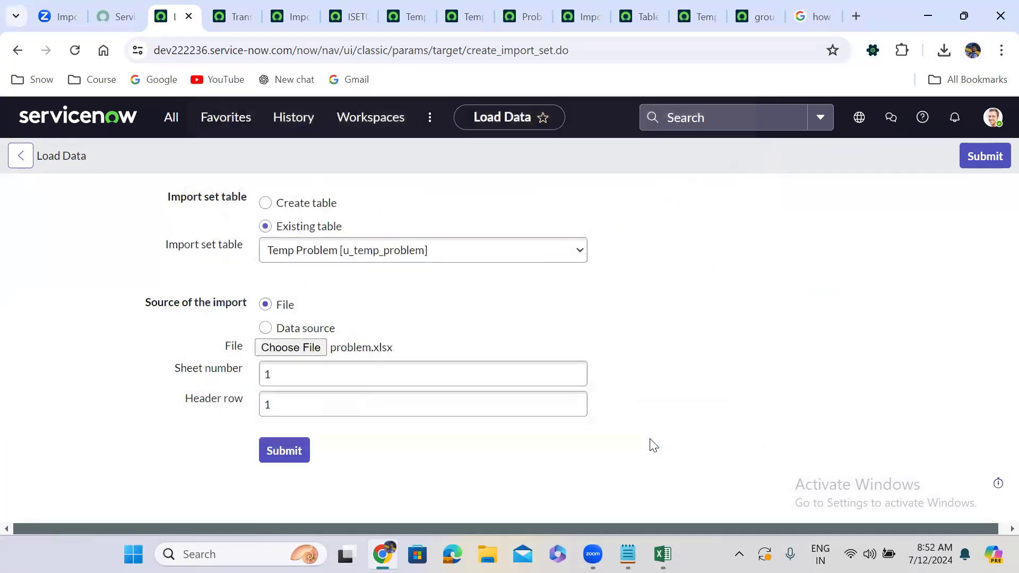
left_click(291, 452)
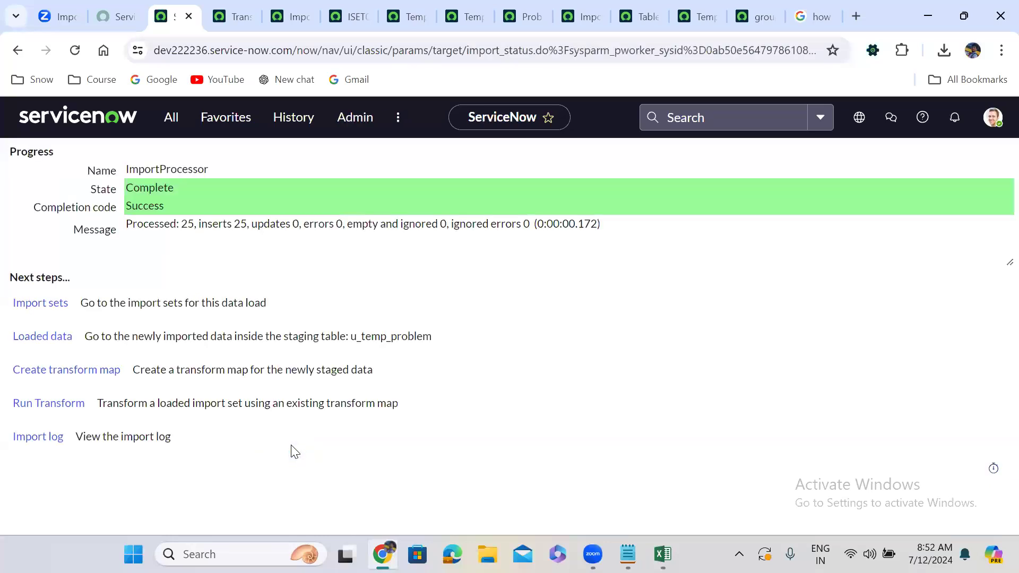
Step: Run the transform on the newly loaded import set and review its transform history, including the error and transform map columns
left_click(49, 406)
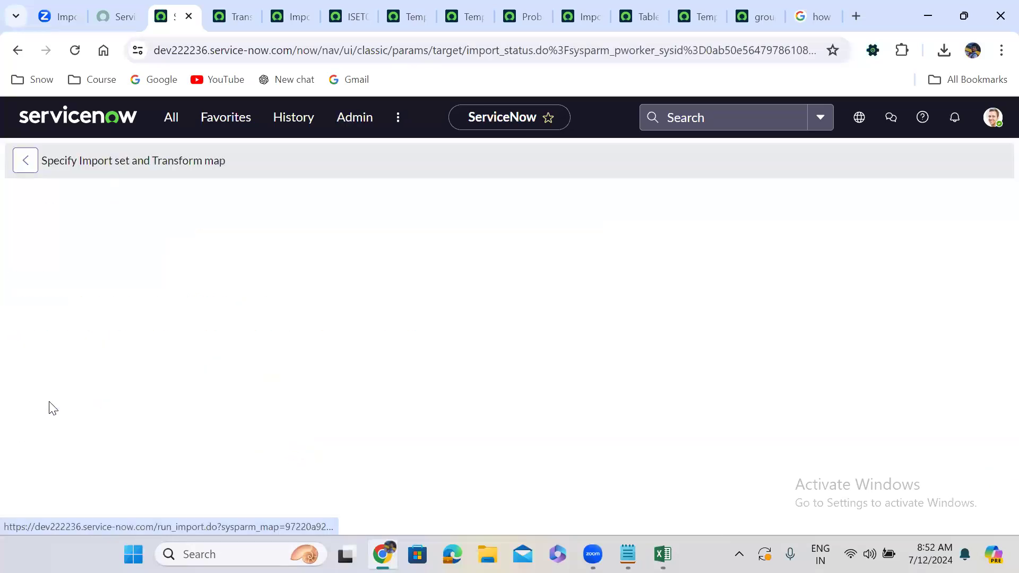
left_click(53, 451)
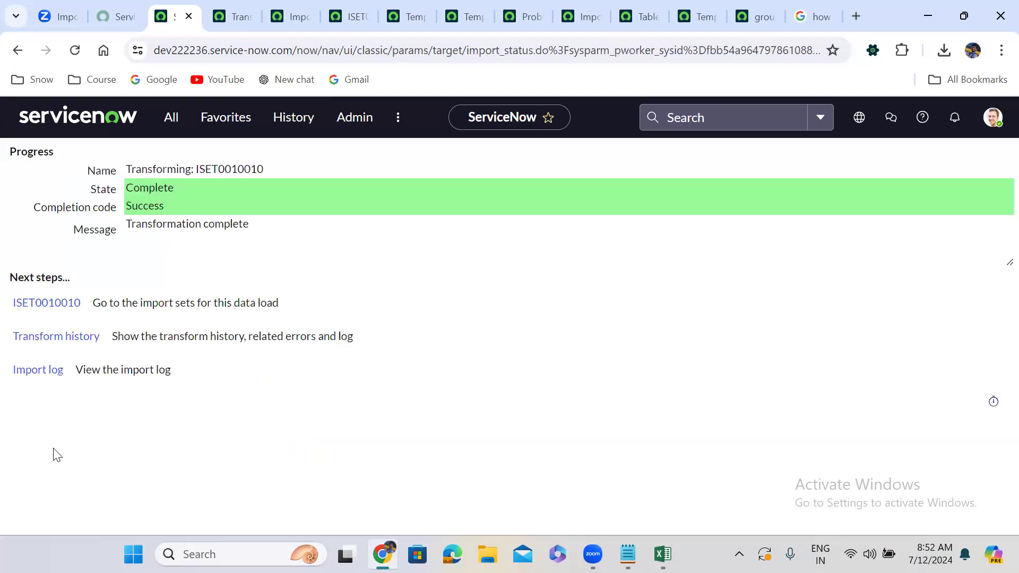
left_click(63, 341)
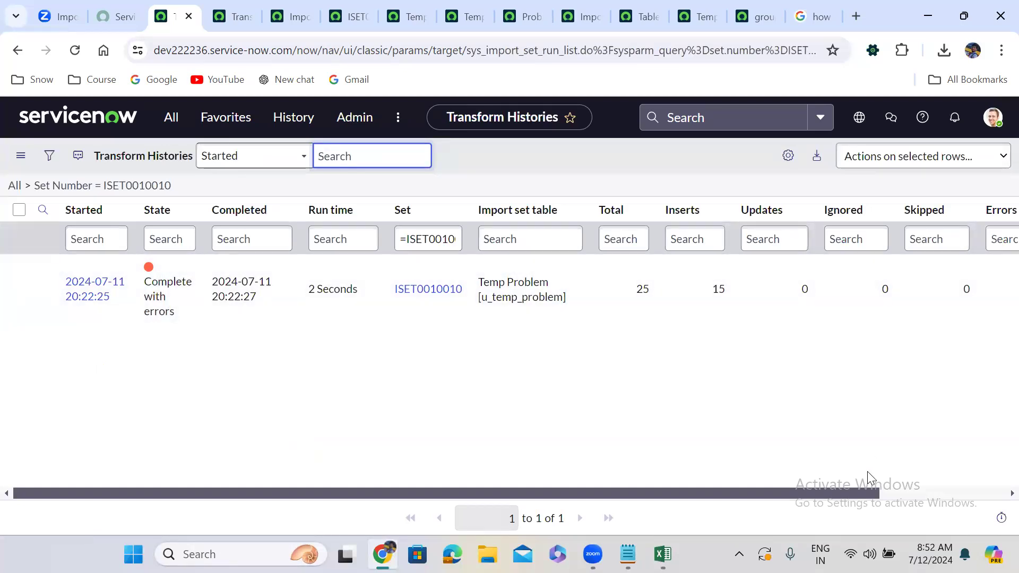
scroll(867, 471, "right", 3)
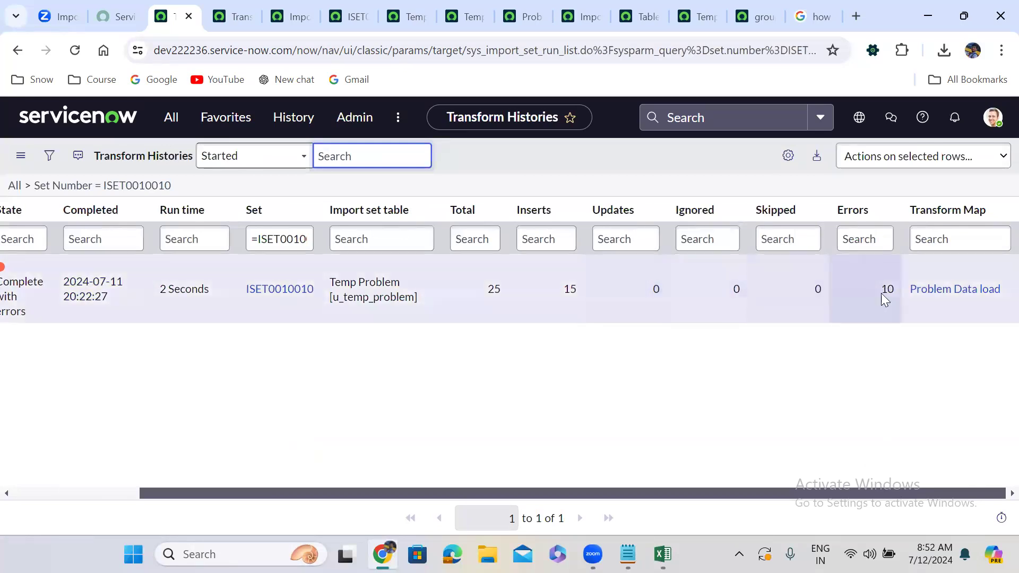
Step: Open the import set from the transform history and examine the state, target record and error of its rows
left_click(287, 291)
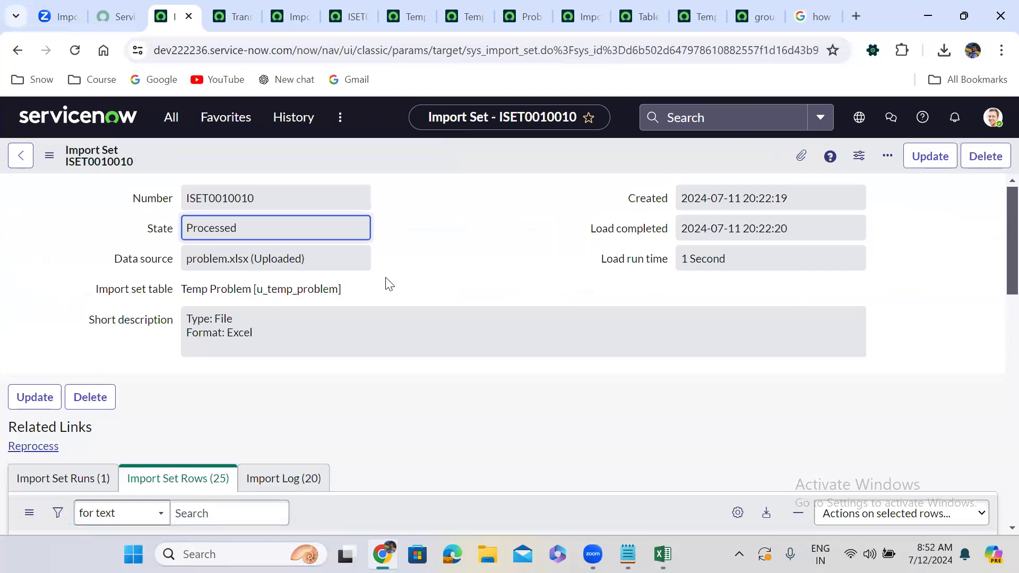
scroll(386, 278, "down", 1)
scroll(385, 277, "down", 8)
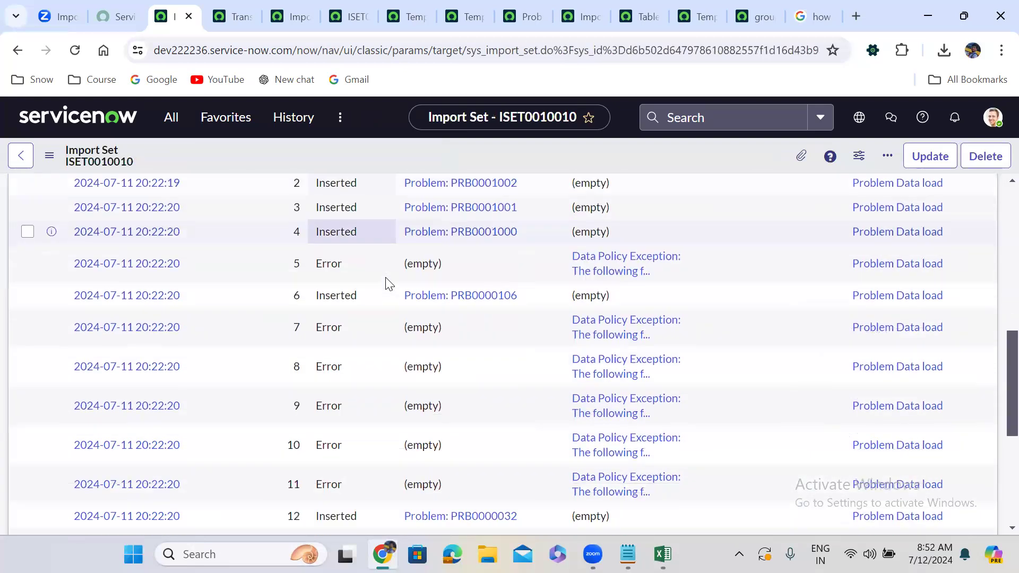
scroll(385, 277, "up", 2)
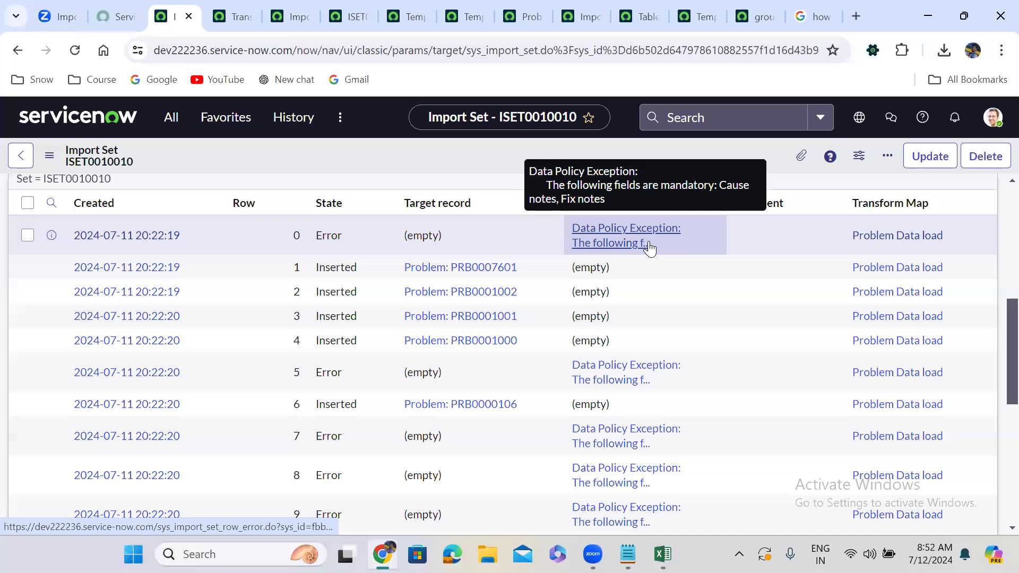
Step: Switch to the Problems list and reload all records to check the result of the repeated load
mouse_move(465, 3)
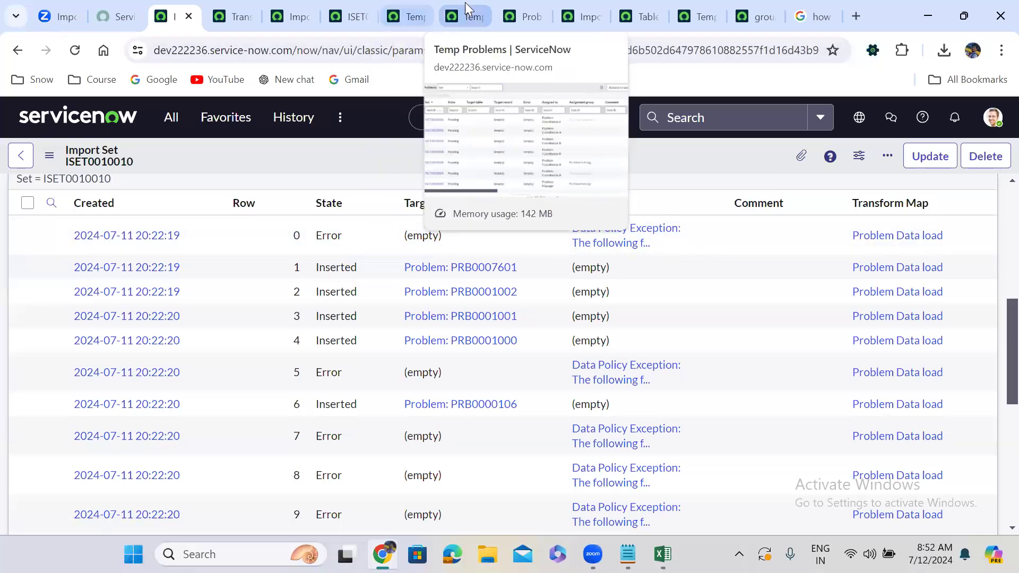
left_click(517, 8)
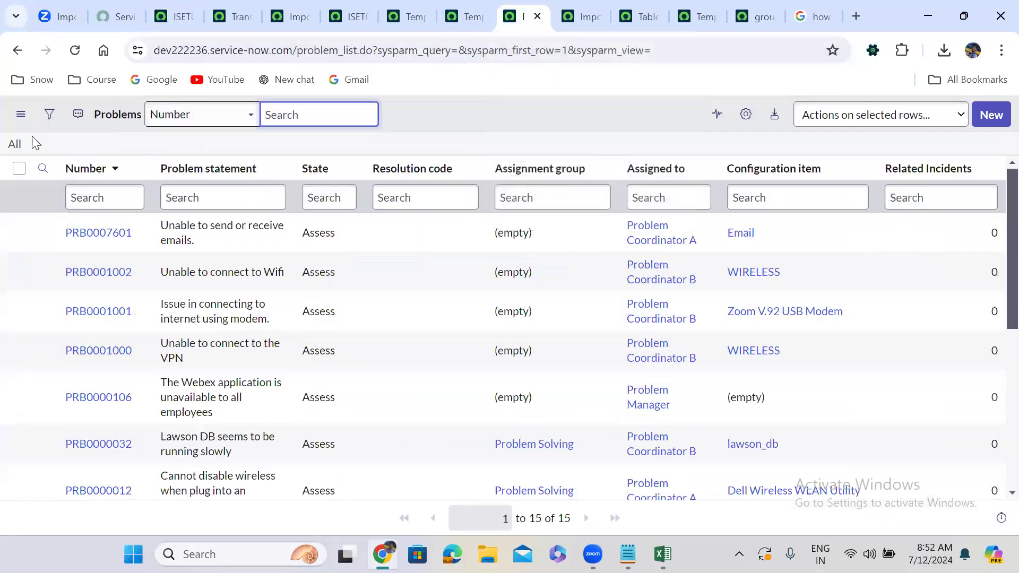
left_click(15, 145)
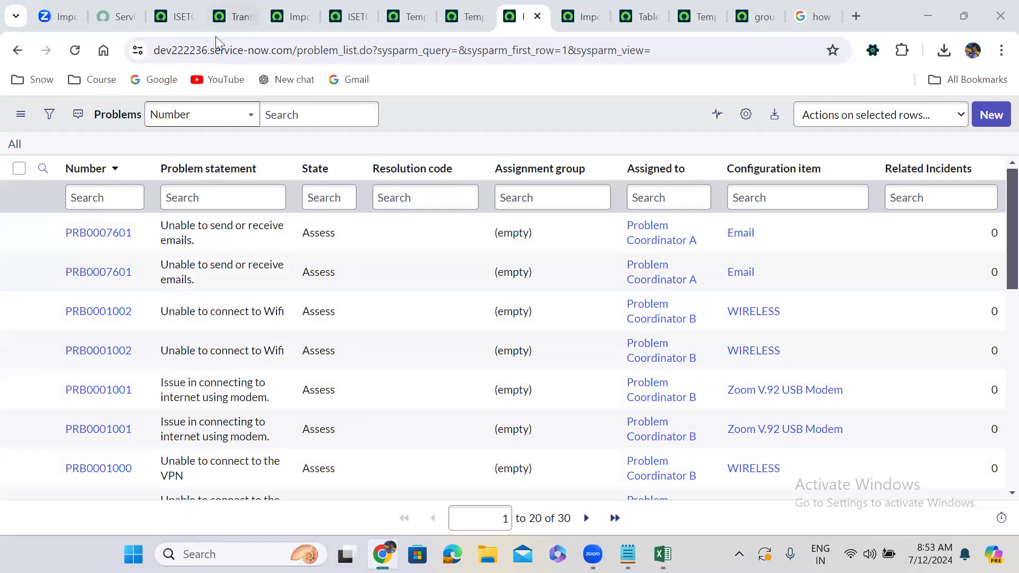
Step: Return to the import set page and open the Load Data module from the application navigator
left_click(183, 19)
left_click(172, 119)
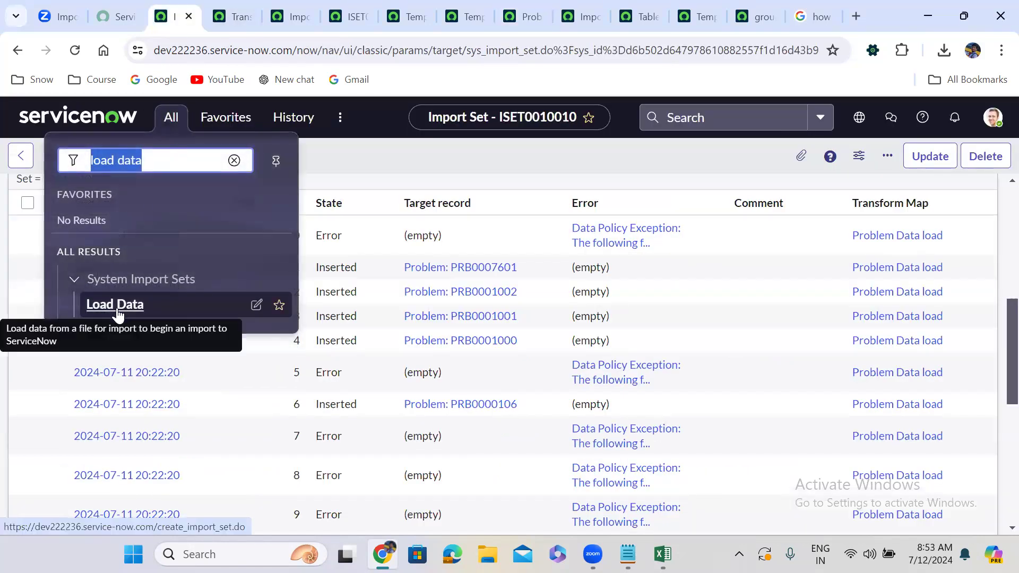
left_click(116, 307)
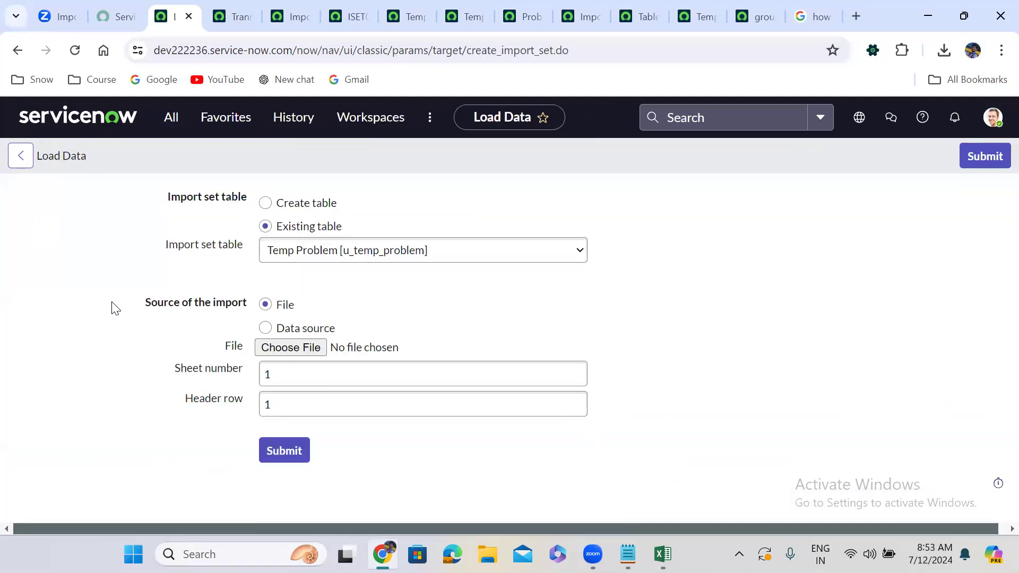
Step: Select problem.xlsx on the Desktop as the source file and submit another load into the existing Temp Problem table
left_click(216, 370)
left_click(313, 346)
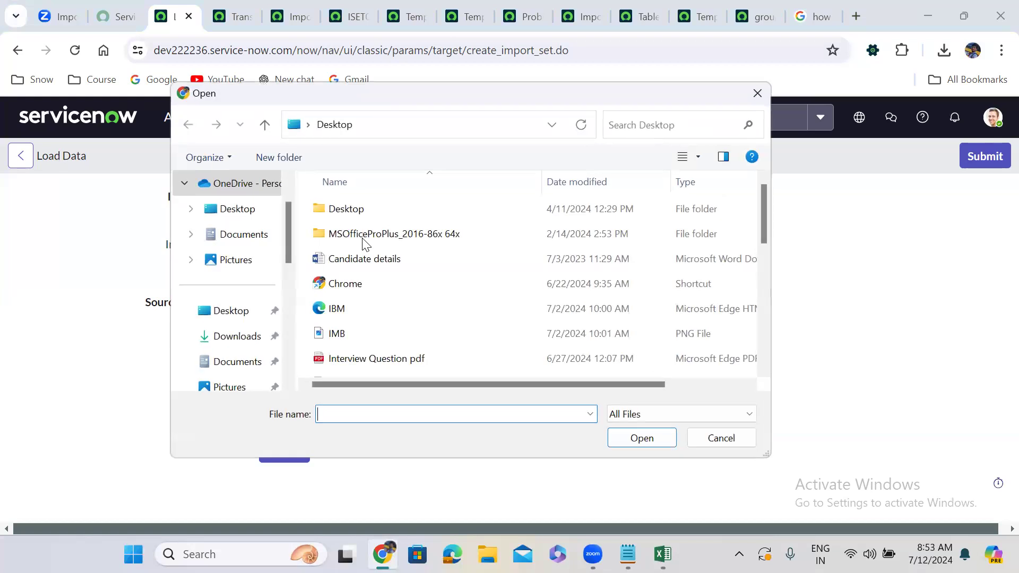
left_click(767, 297)
left_click(431, 277)
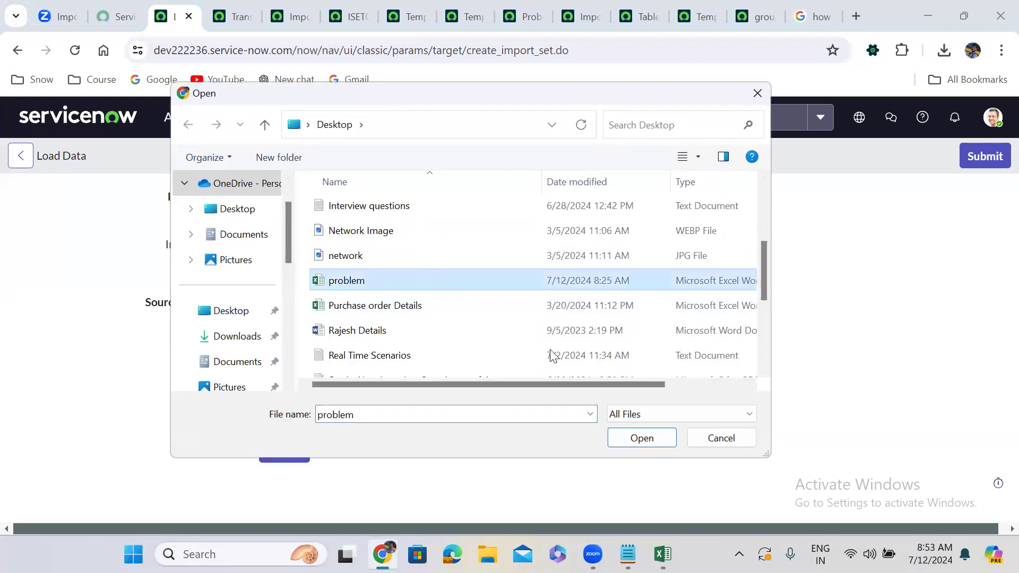
left_click(645, 438)
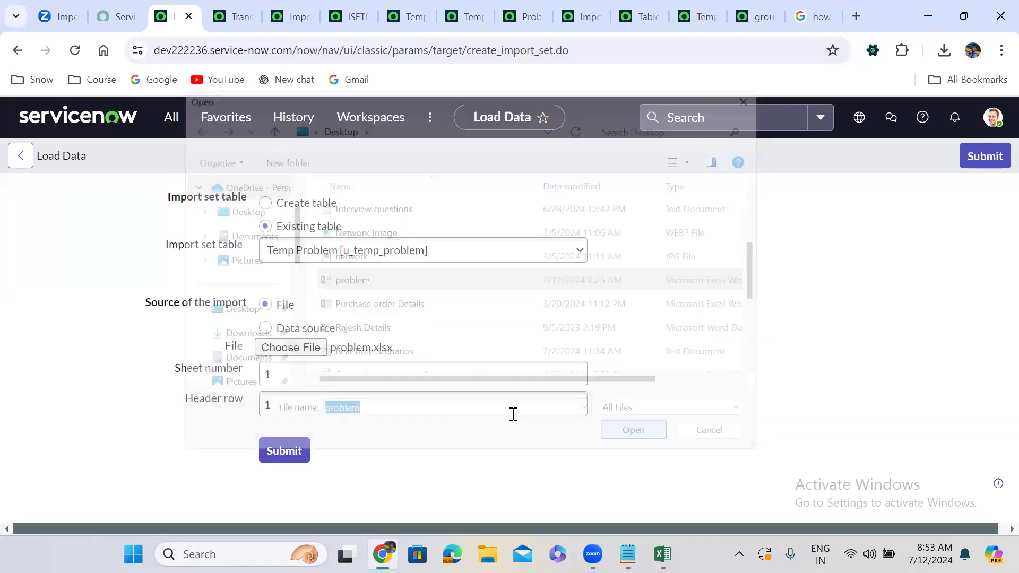
left_click(283, 452)
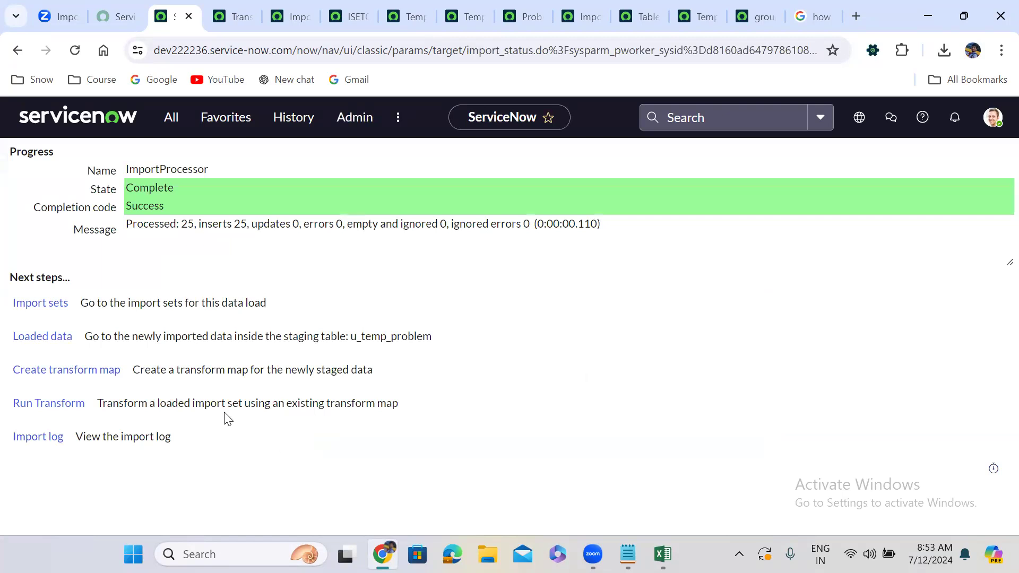
Step: Transform the latest Temp Problem import set and check its run in the transform history
left_click(59, 404)
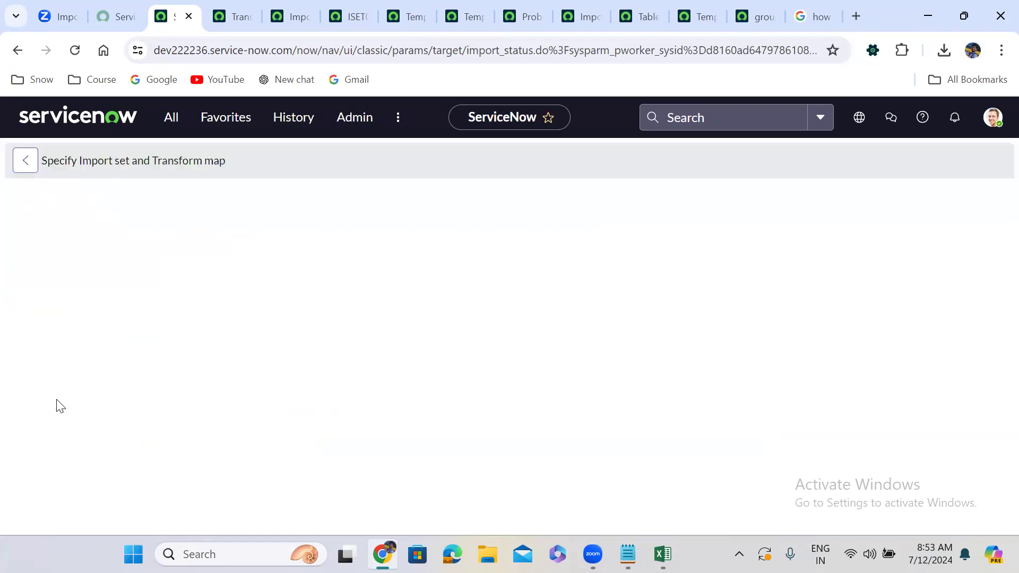
left_click(58, 440)
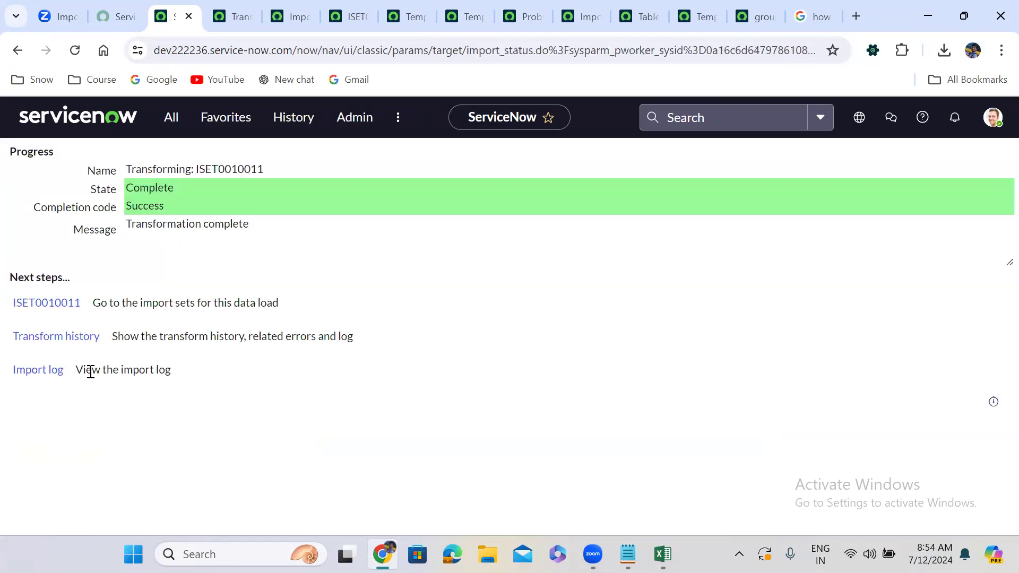
left_click(69, 340)
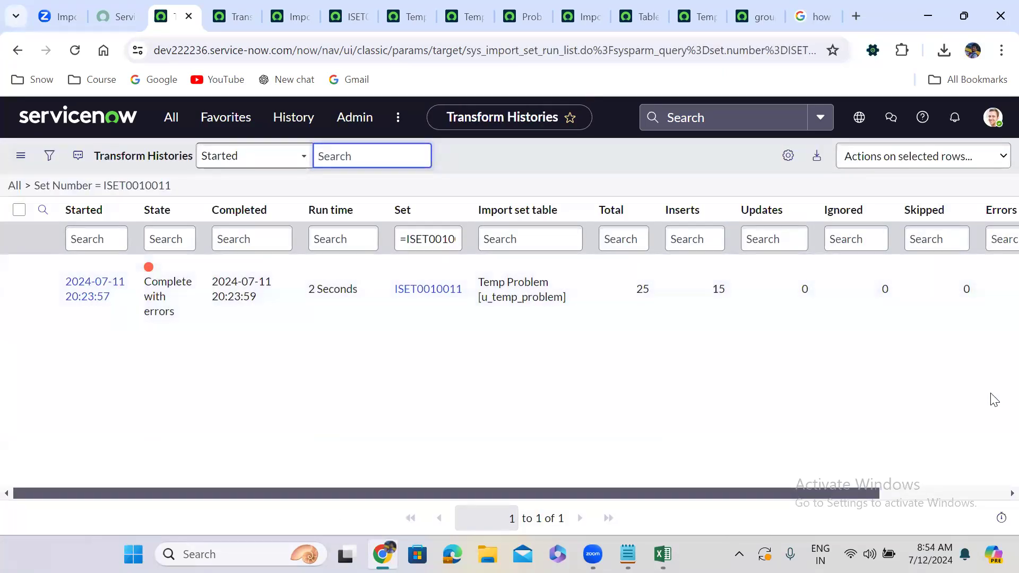
scroll(939, 471, "right", 3)
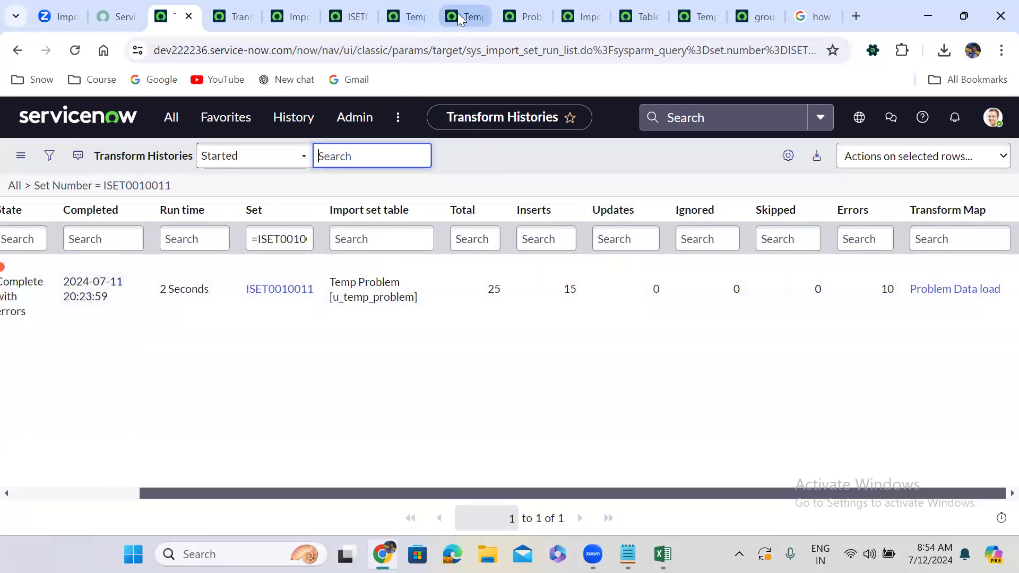
Step: Reload the Problems list with all records and delete every problem on the first page
left_click(511, 3)
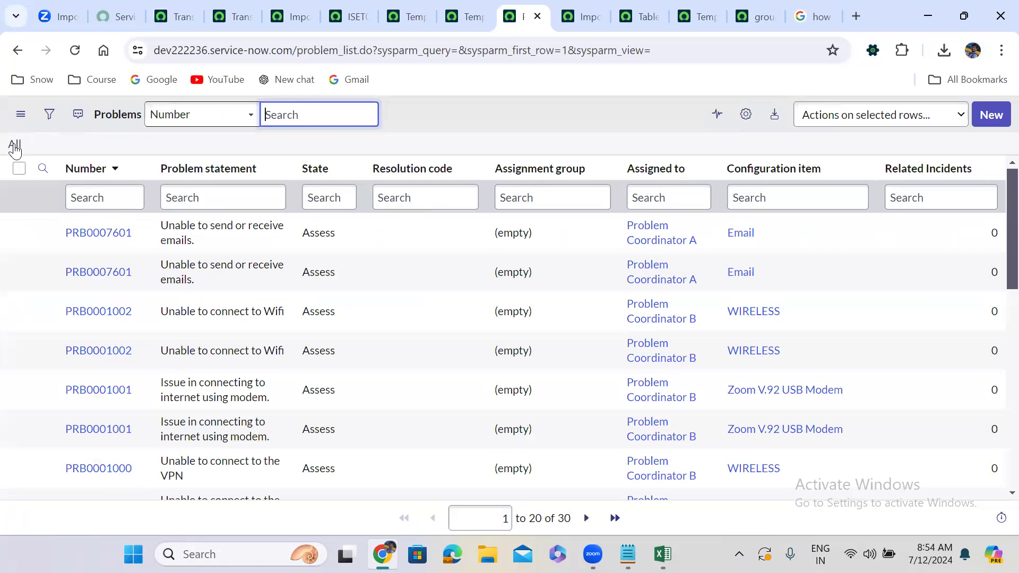
left_click(15, 146)
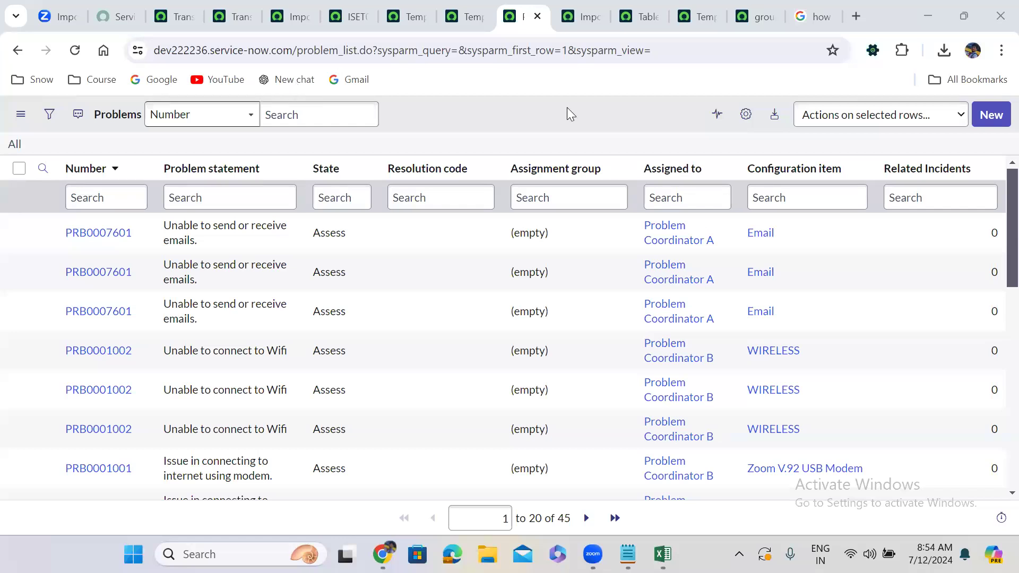
left_click(19, 168)
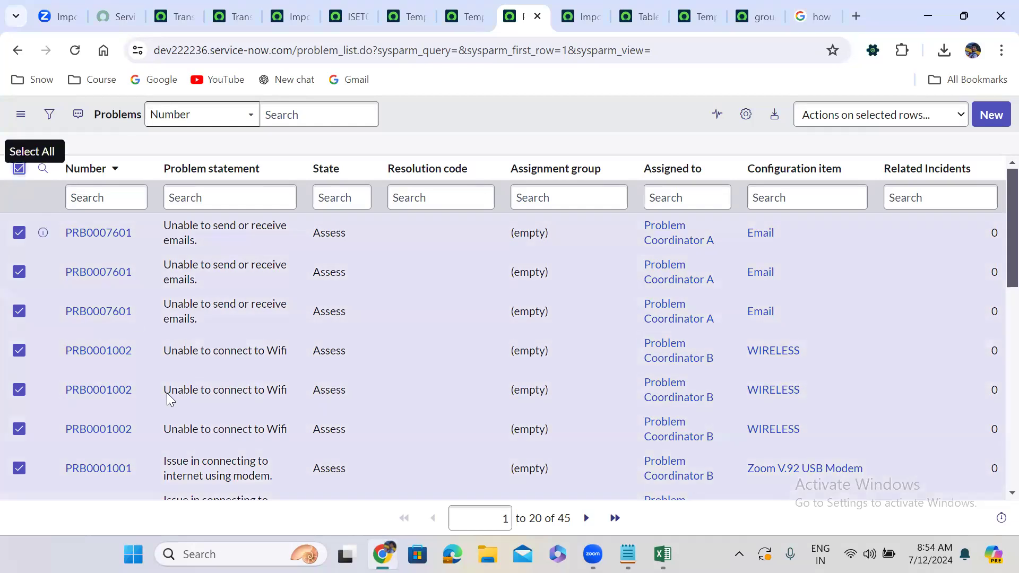
left_click(836, 118)
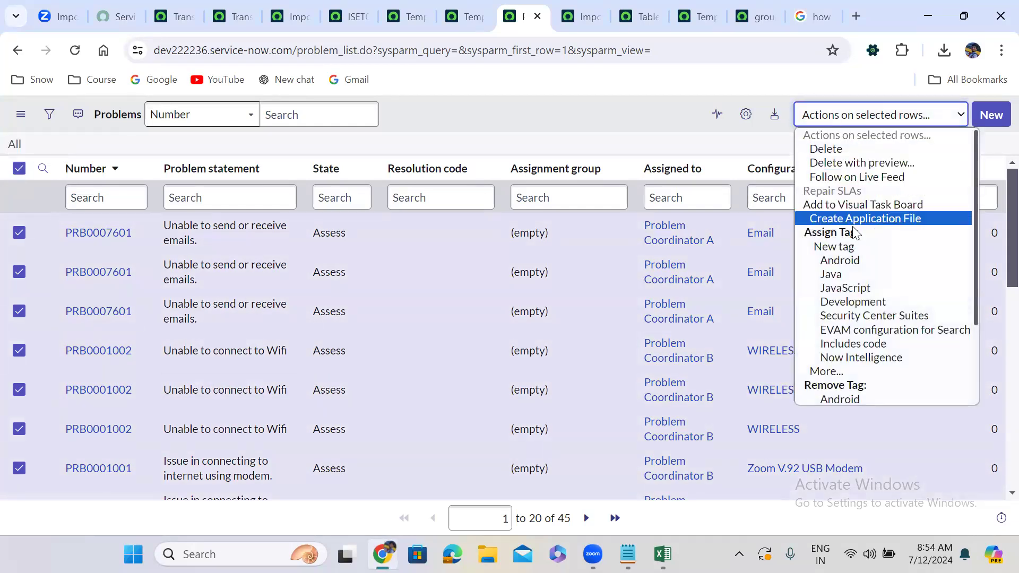
left_click(853, 148)
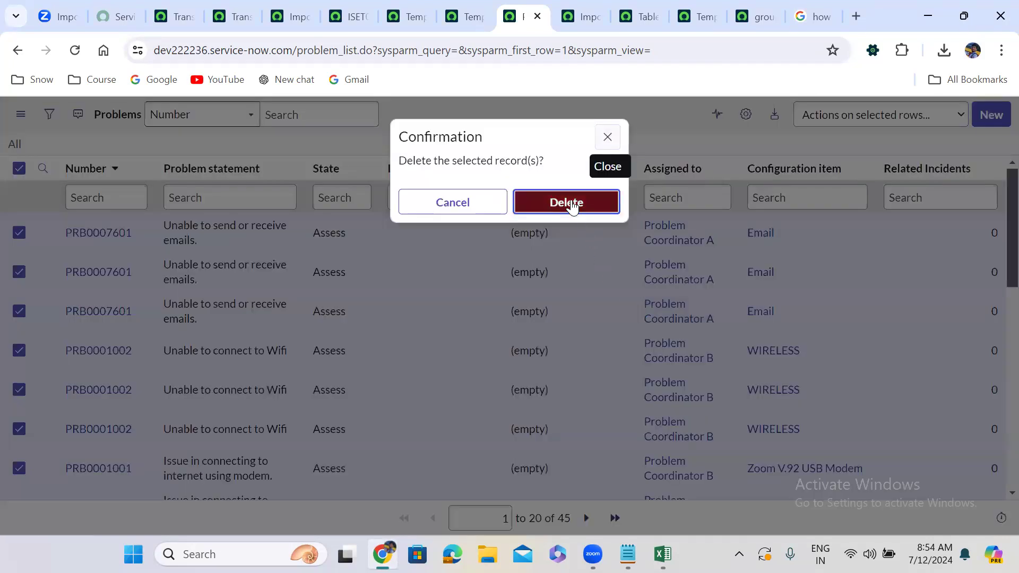
left_click(571, 207)
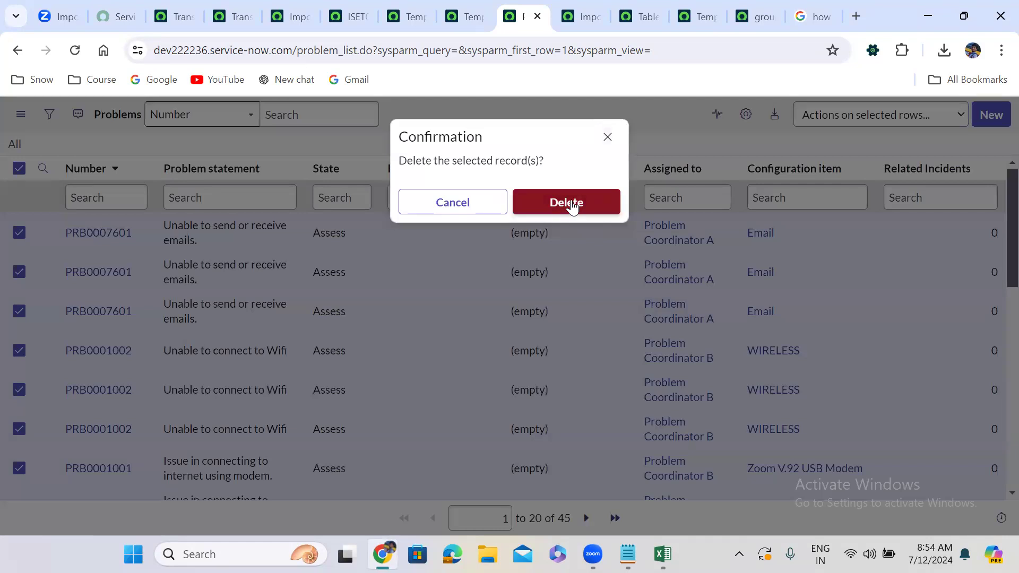
left_click(572, 207)
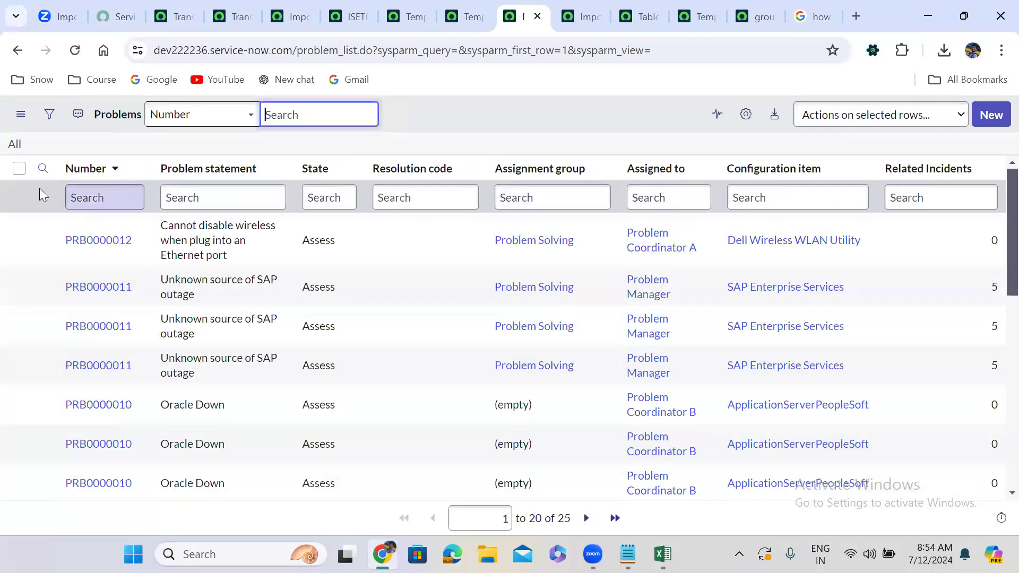
Step: Select the next full page of problem records and delete them
left_click(19, 169)
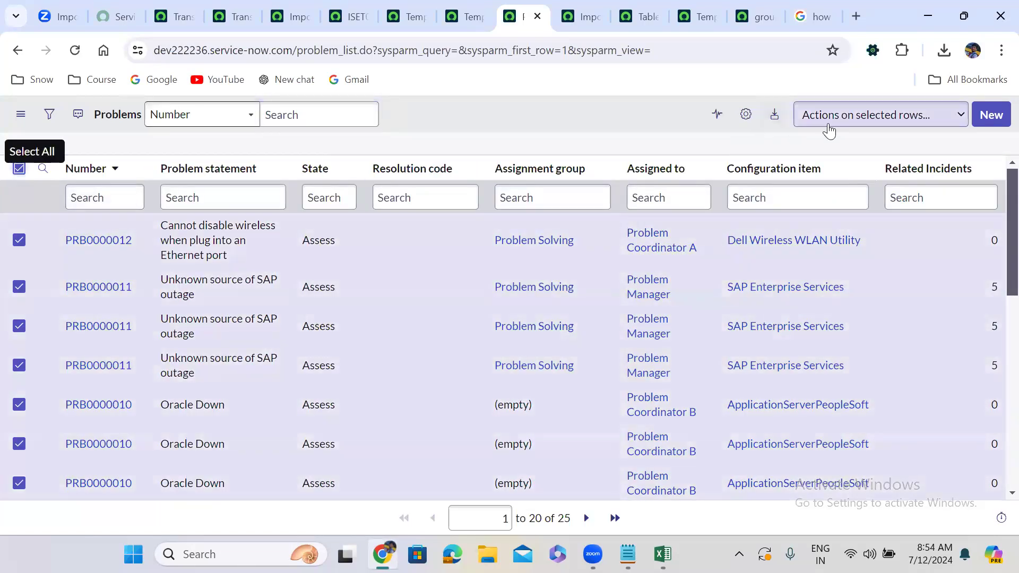
left_click(827, 125)
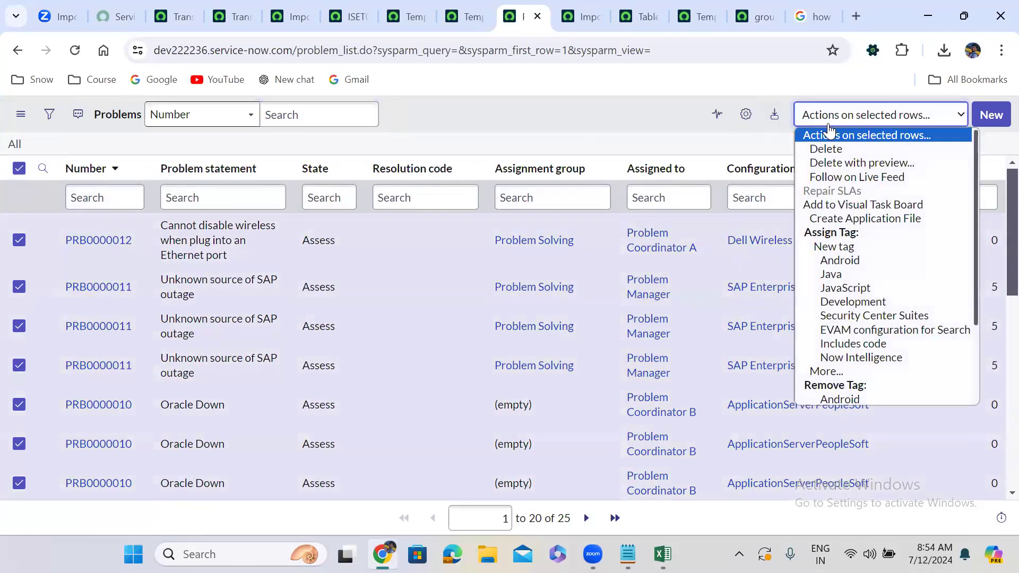
left_click(845, 149)
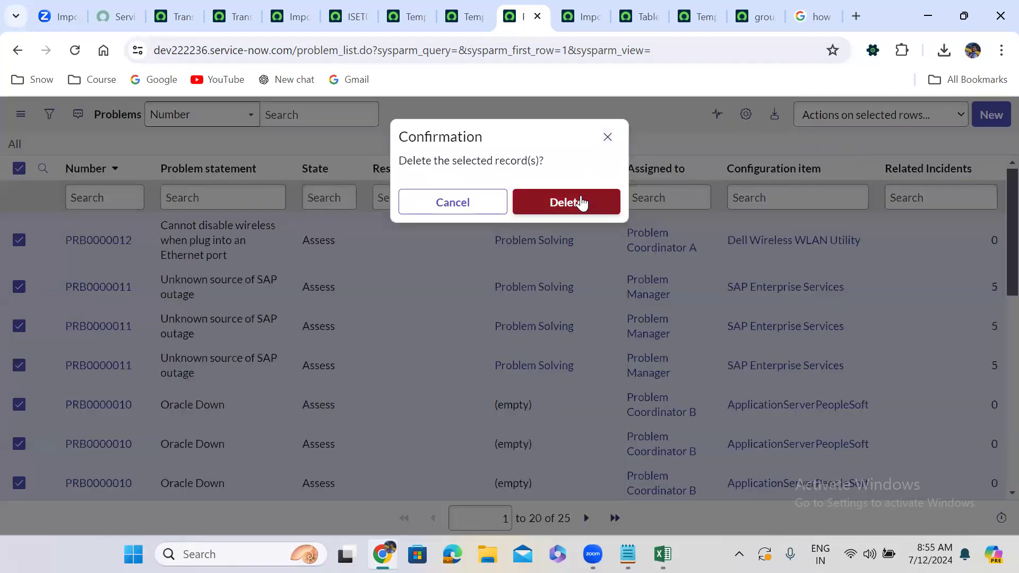
left_click(580, 201)
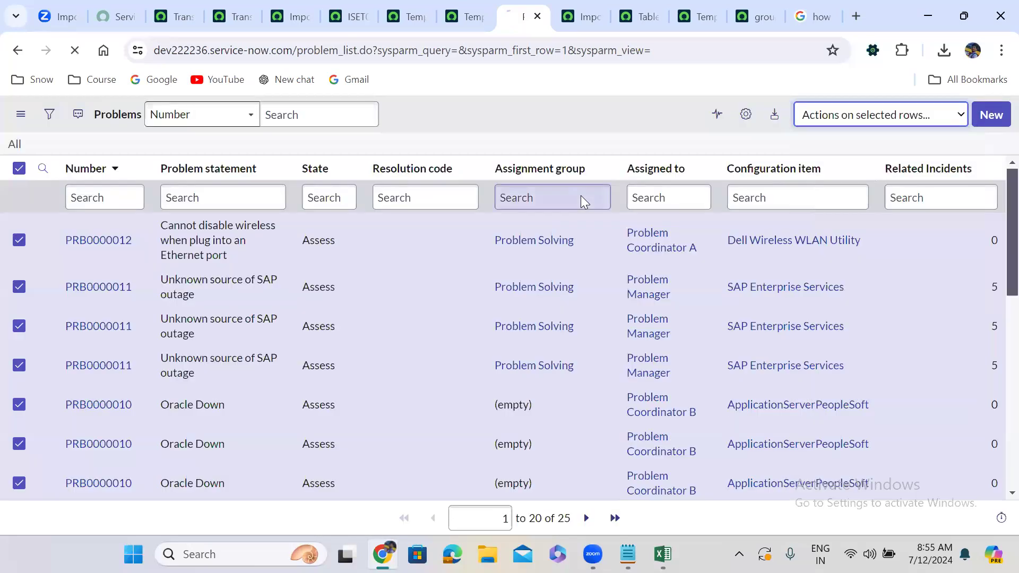
Step: Delete all the remaining problem records to empty the Problems list
left_click(19, 169)
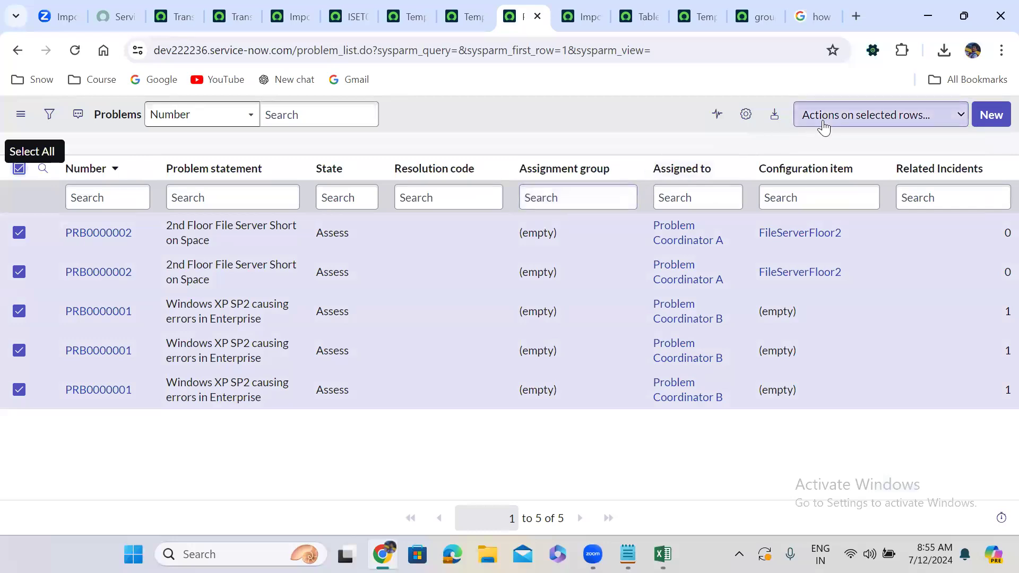
left_click(824, 128)
left_click(848, 148)
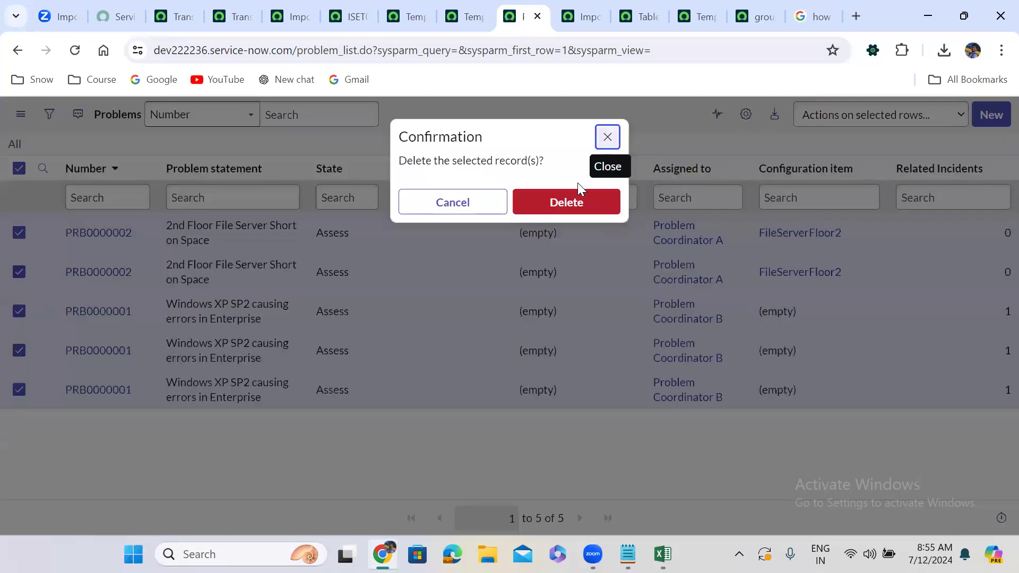
left_click(582, 201)
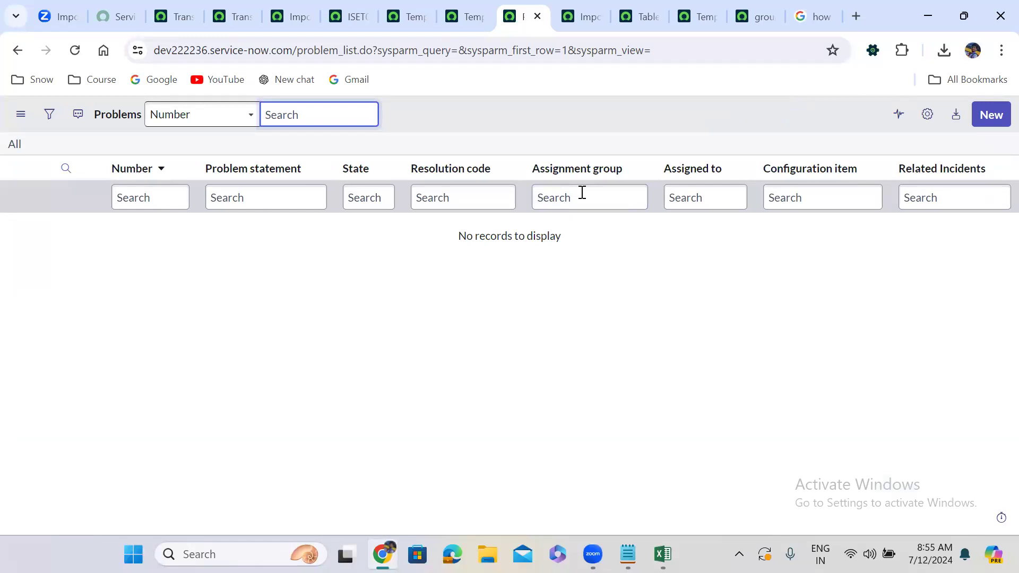
left_click(374, 236)
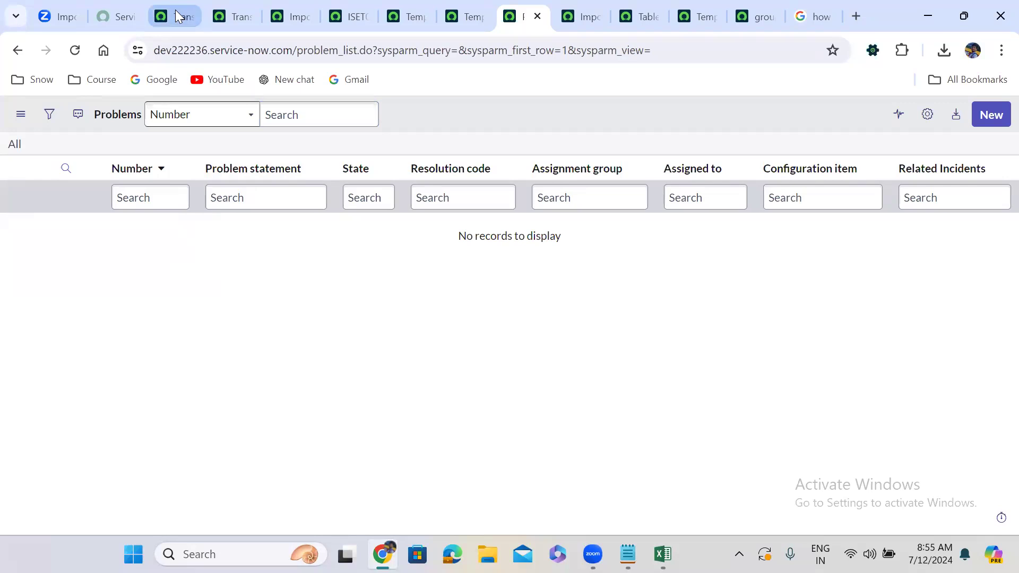
Step: Close the leftover browser tabs for the old transform history, the ISET0010009 import set and the Temp Problems lists
left_click(220, 16)
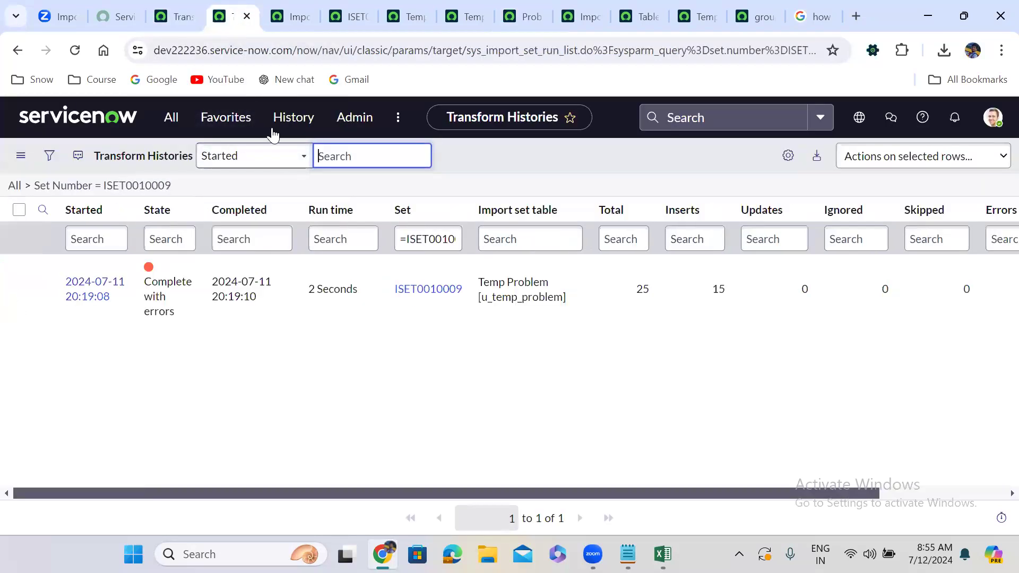
left_click(247, 16)
left_click(351, 8)
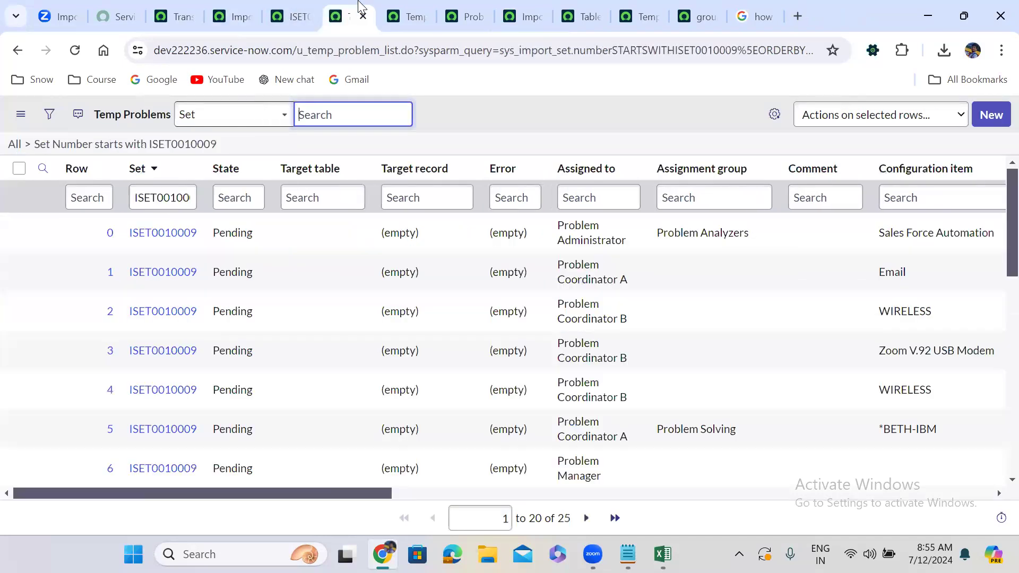
left_click(363, 17)
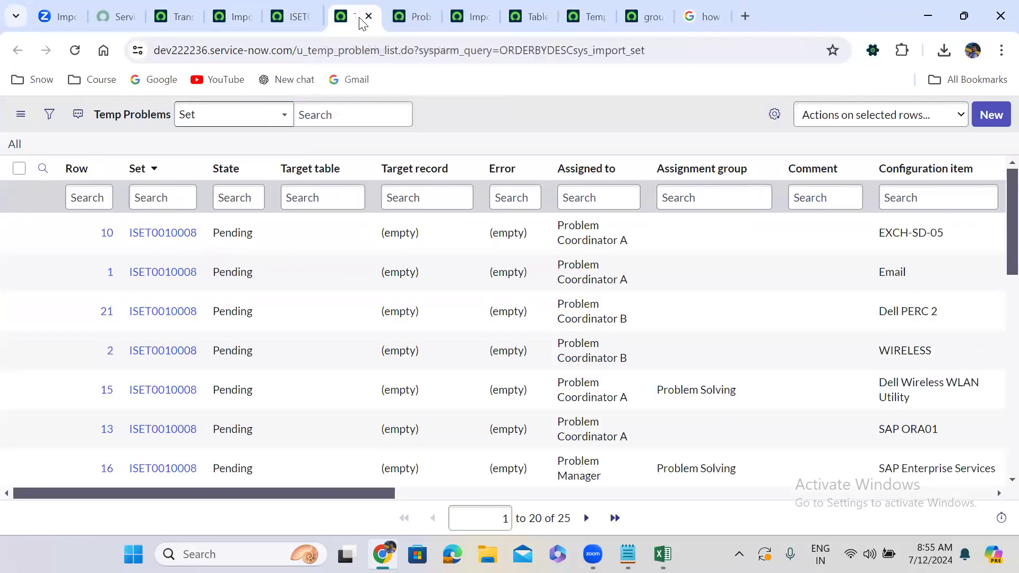
left_click(234, 16)
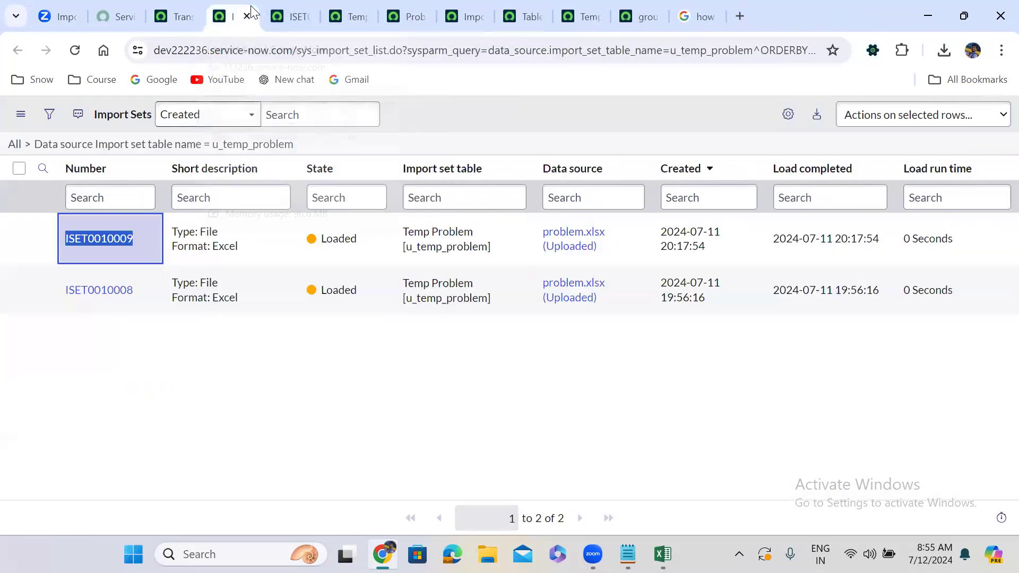
left_click(283, 7)
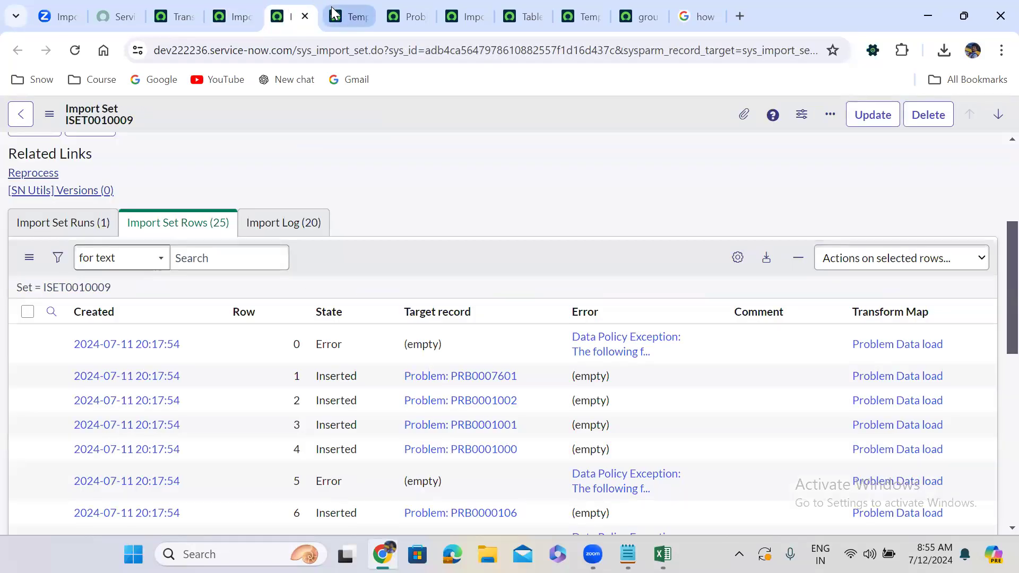
left_click(305, 16)
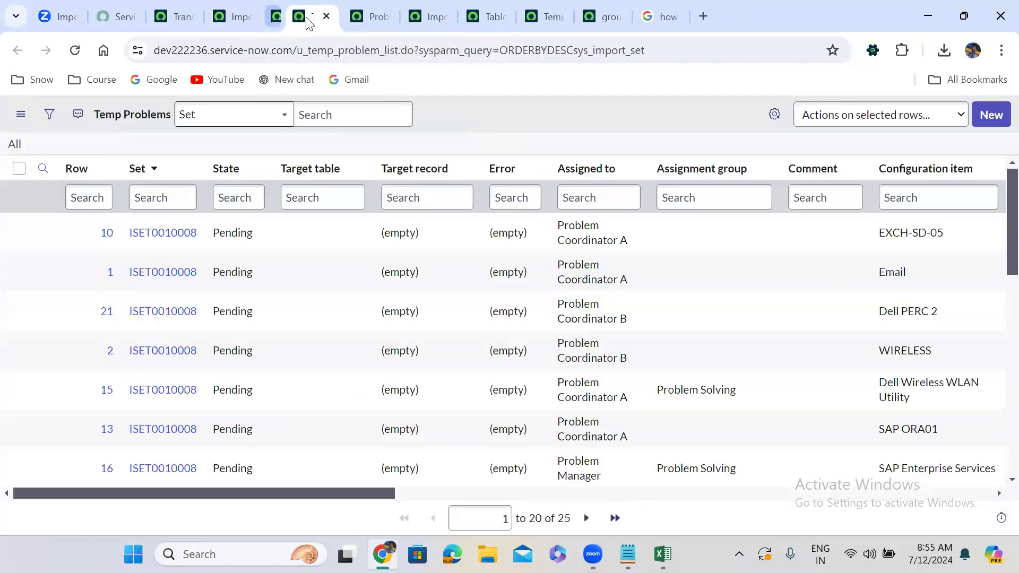
left_click(306, 16)
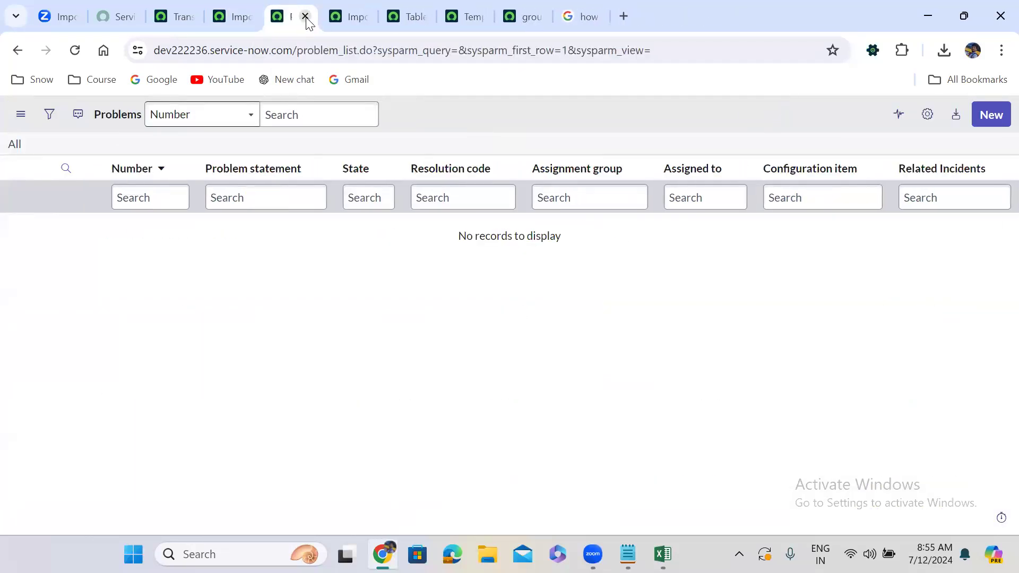
left_click(336, 11)
left_click(391, 6)
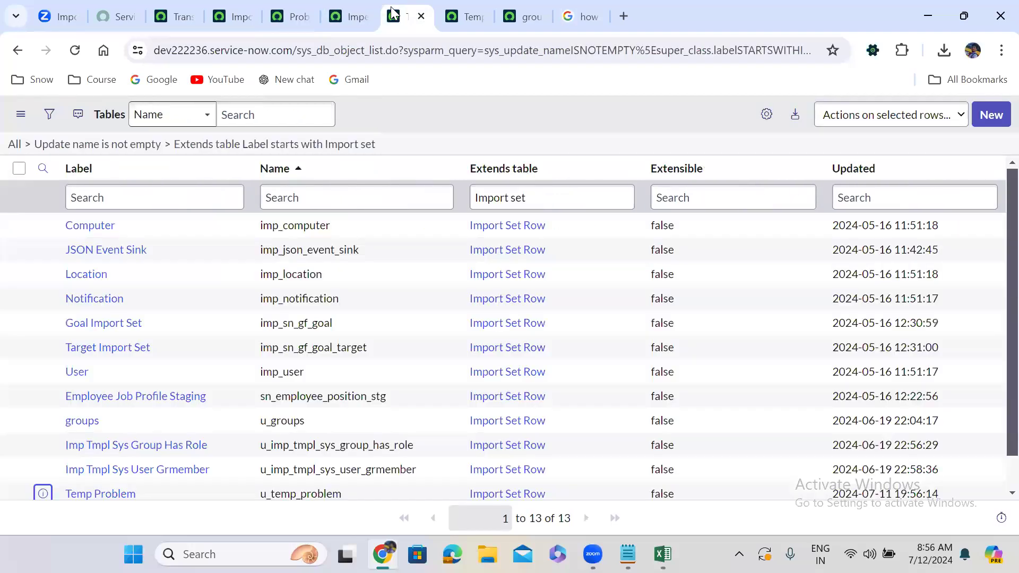
left_click(463, 6)
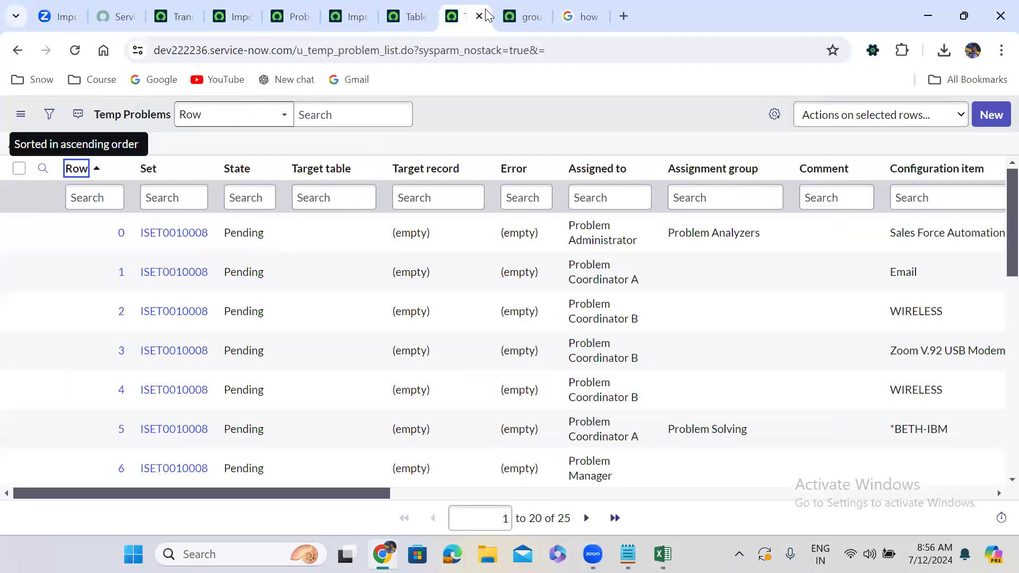
left_click(480, 16)
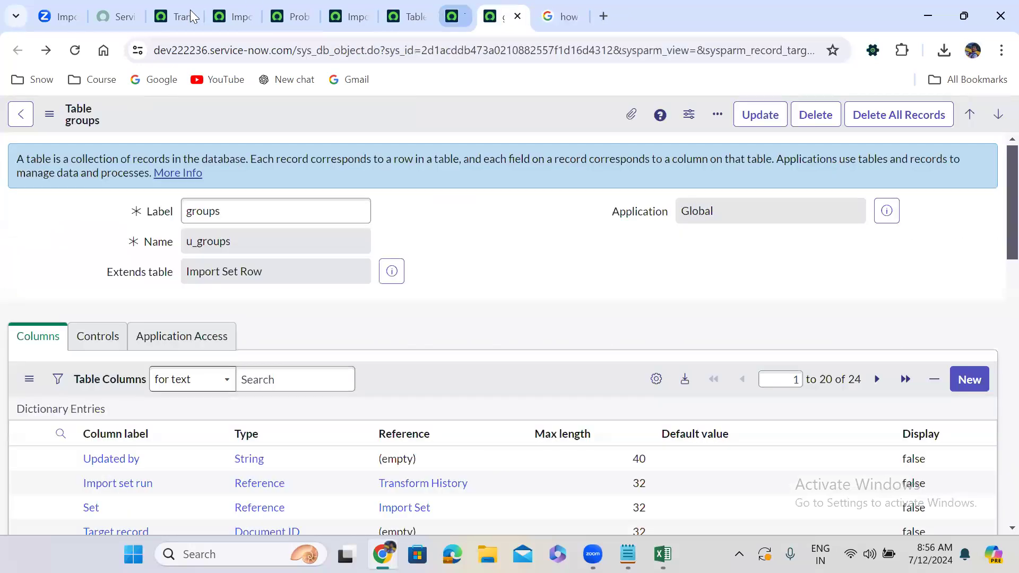
Step: Open the Problem Data load transform map from the ISET0010011 transform history and bring up its field maps
left_click(179, 7)
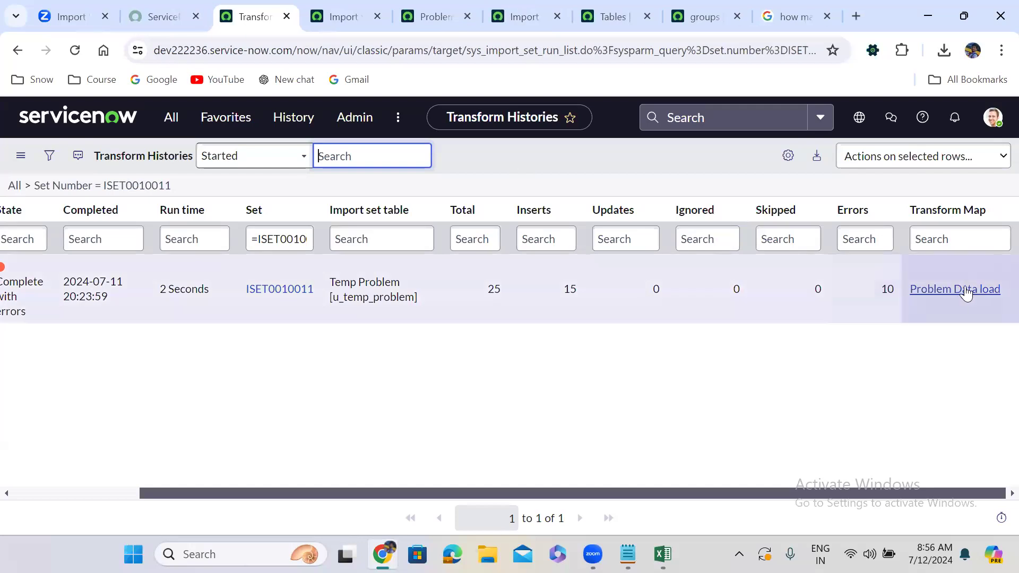
left_click(968, 288)
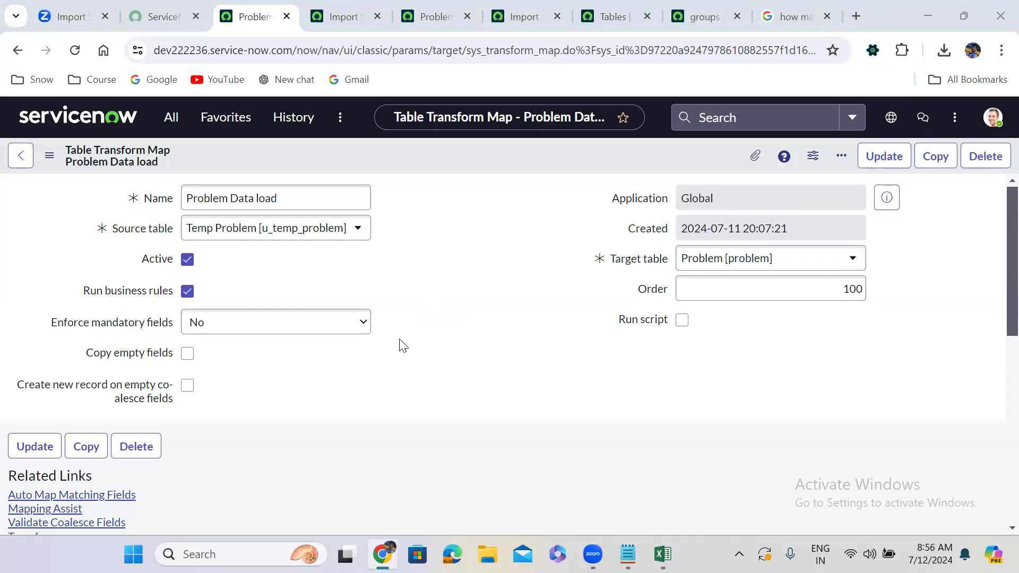
left_click(404, 356)
scroll(404, 355, "down", 10)
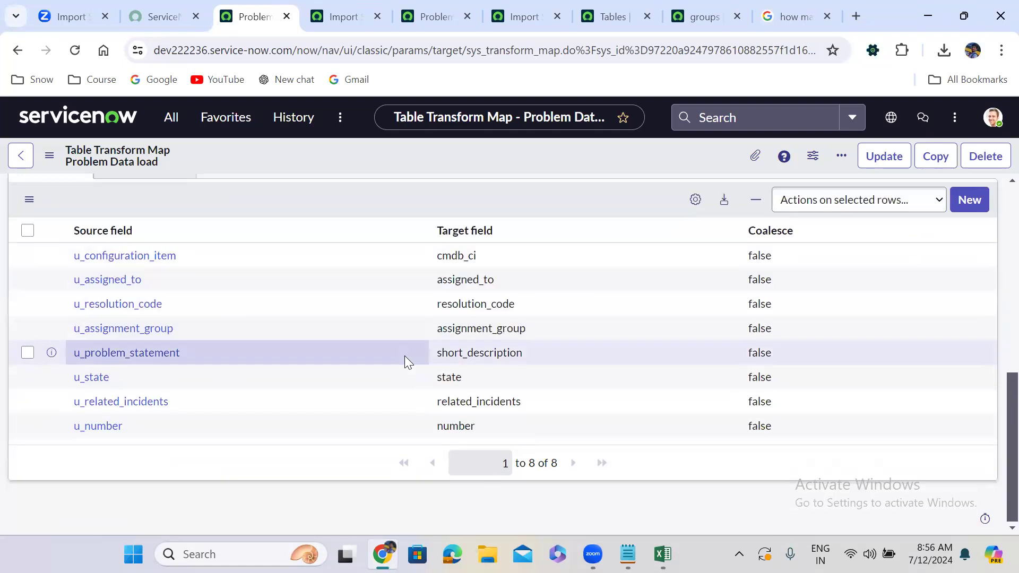
Step: Set Coalesce to true for the u_number to number field map of the Problem Data load transform map
left_click(780, 427)
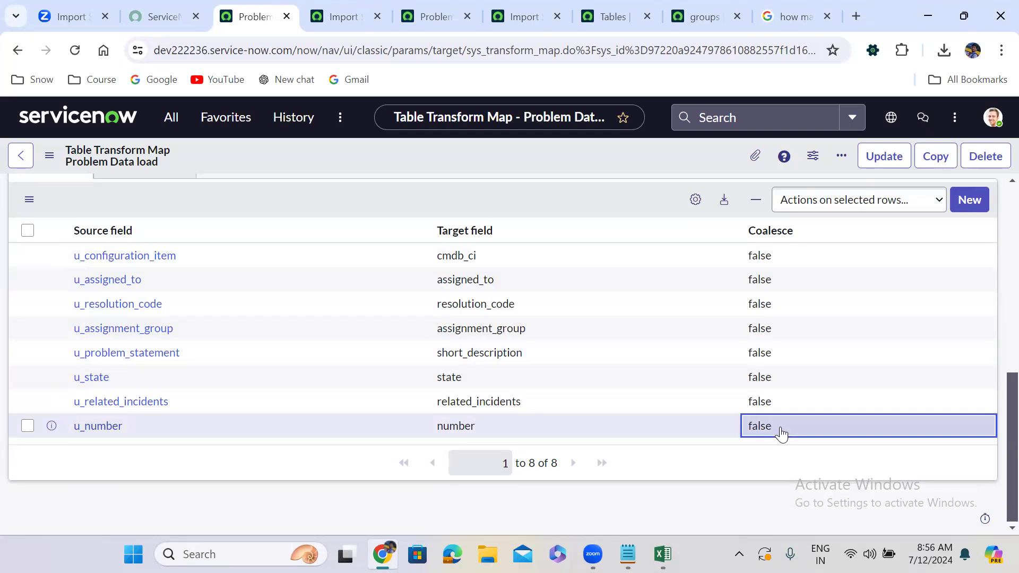
double_click(776, 435)
left_click(771, 450)
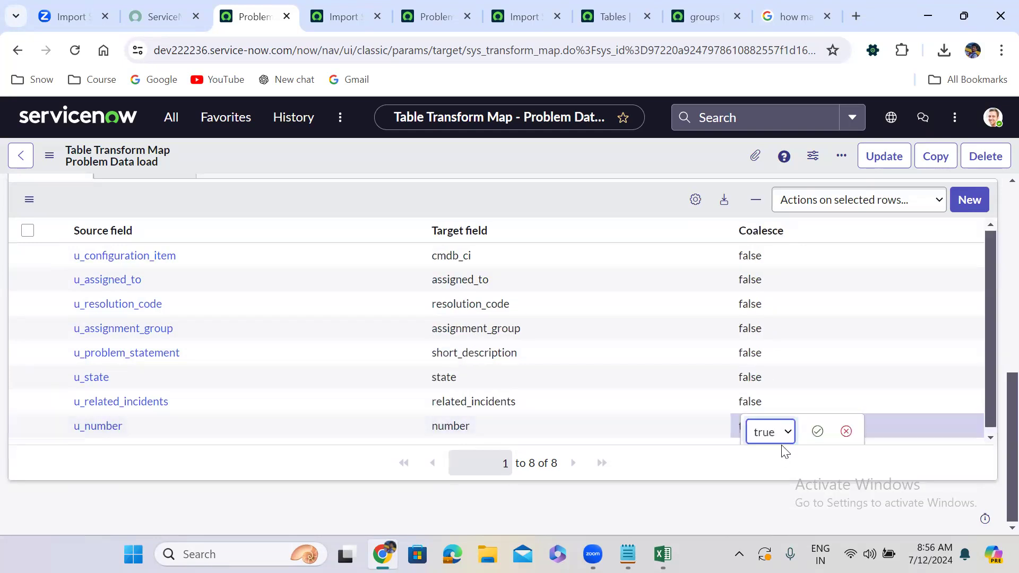
left_click(819, 430)
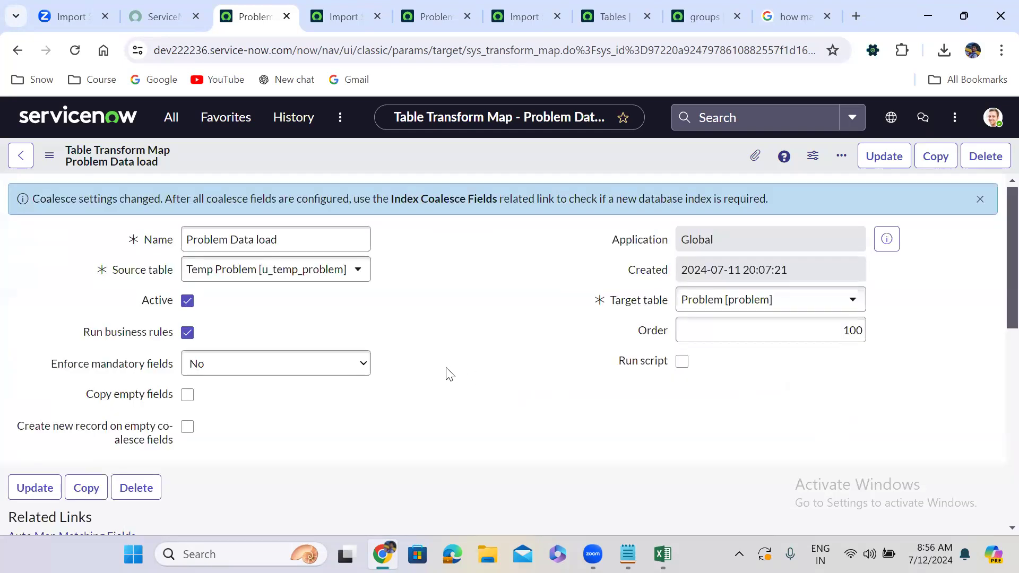
scroll(446, 368, "down", 10)
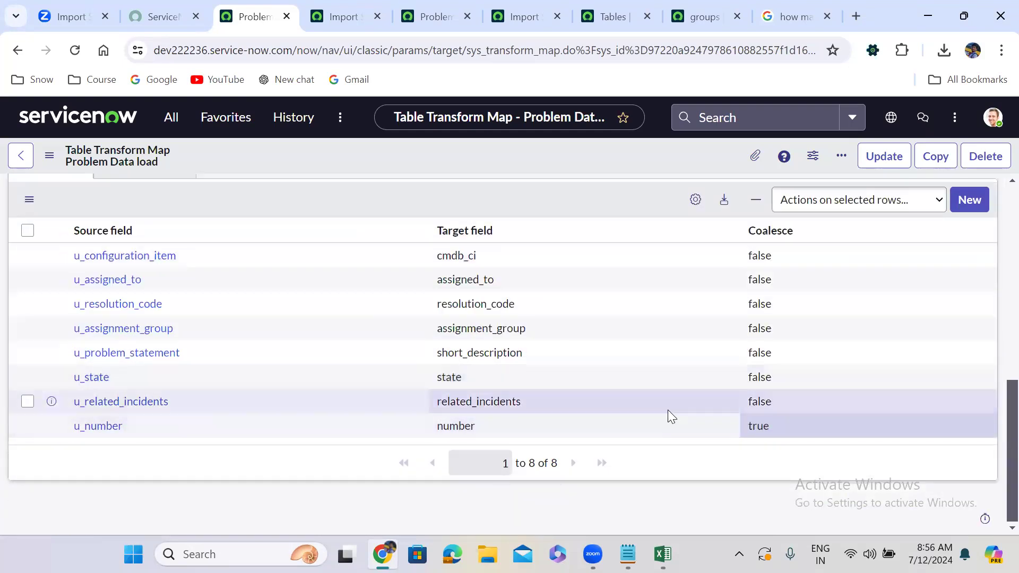
left_click(753, 428)
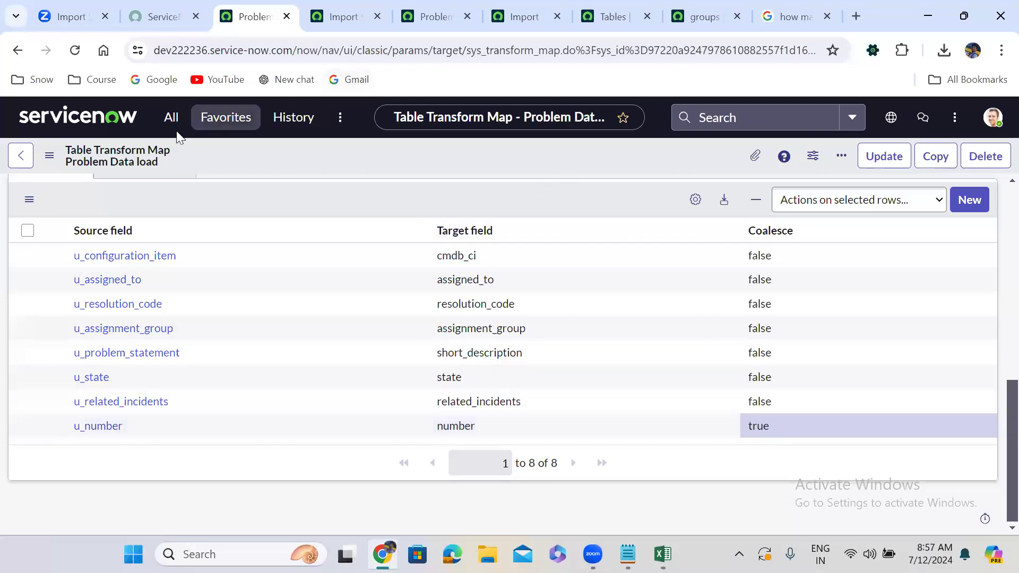
Step: Duplicate the browser tab showing the transform map and return to the original tab
left_click(166, 121)
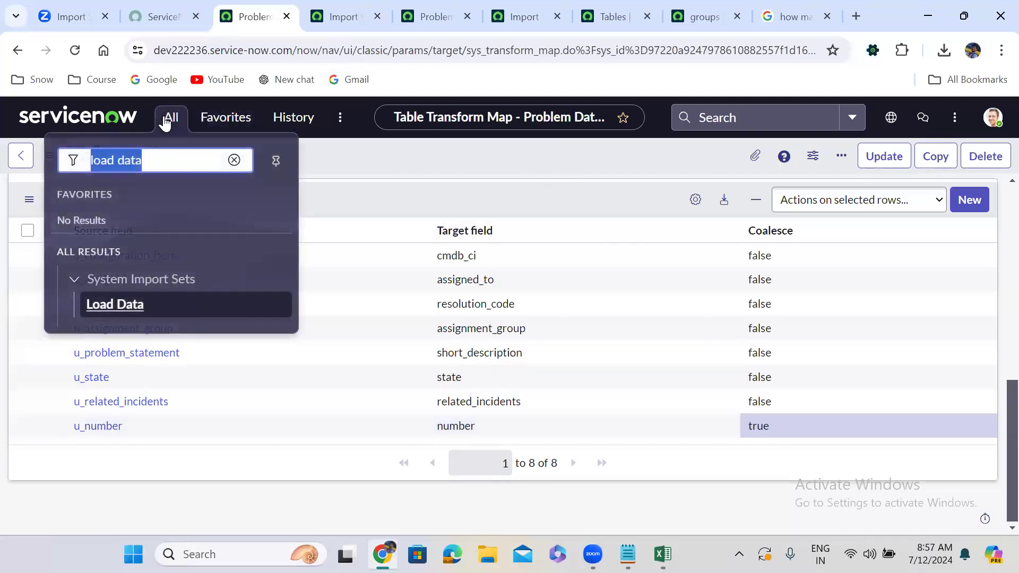
right_click(233, 9)
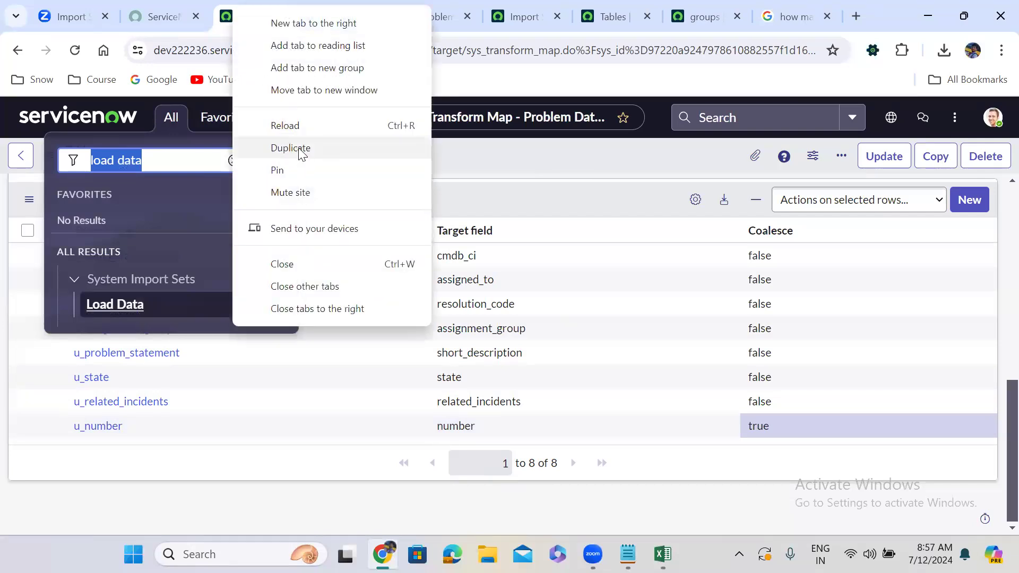
left_click(295, 149)
left_click(223, 11)
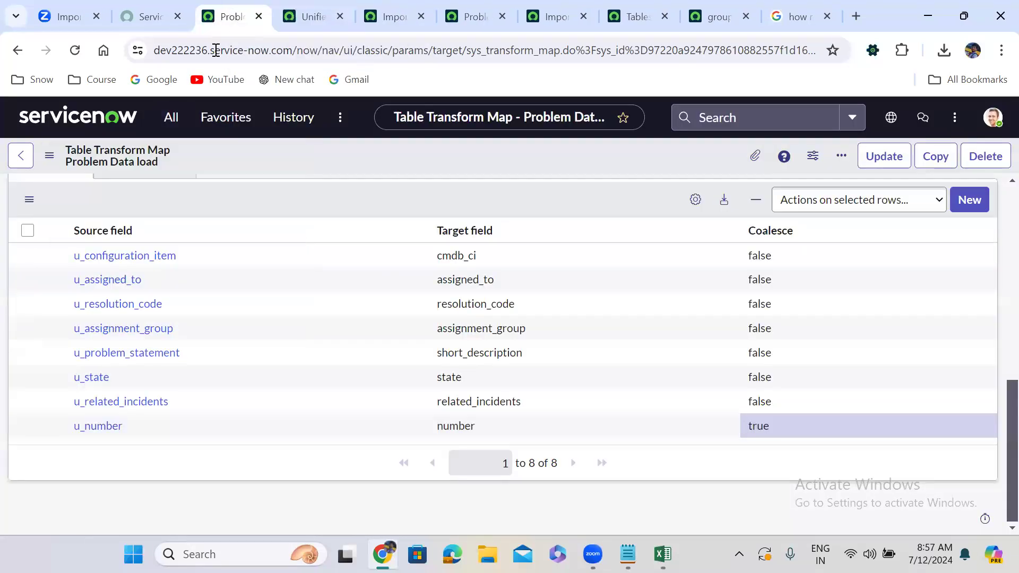
Step: Load the problem Excel file from the Desktop into the existing Temp Problem import set table
left_click(171, 119)
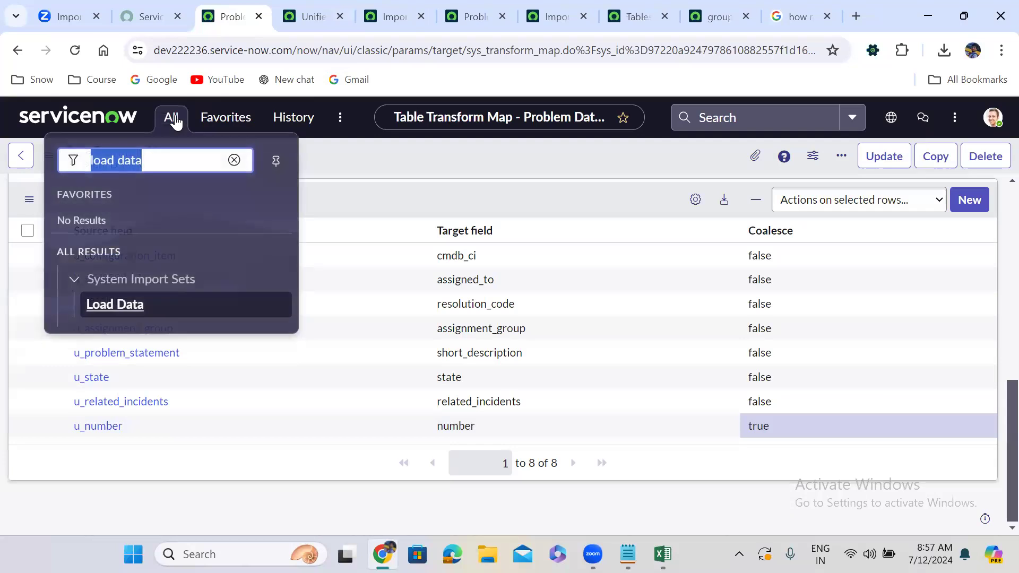
left_click(117, 311)
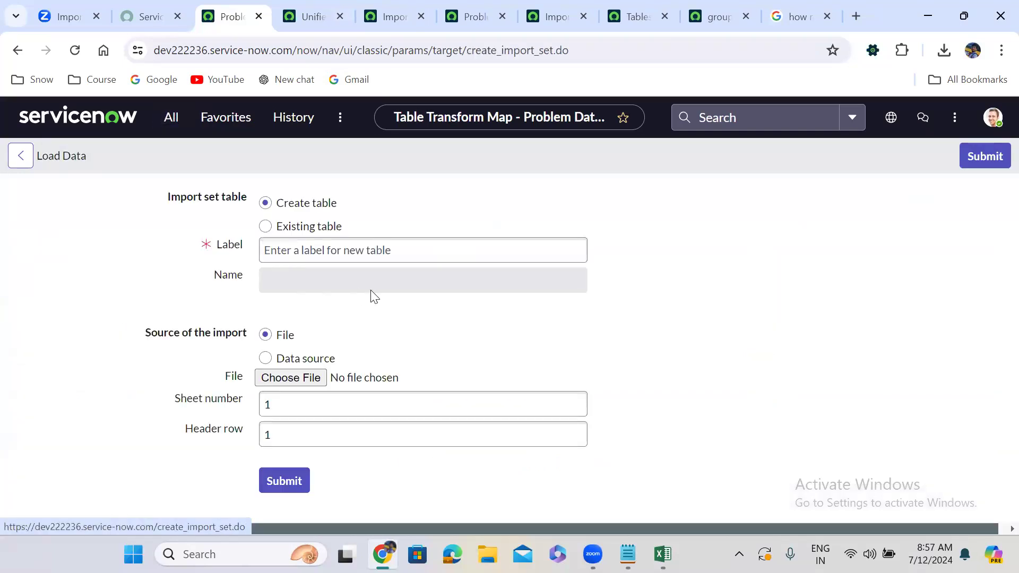
left_click(314, 350)
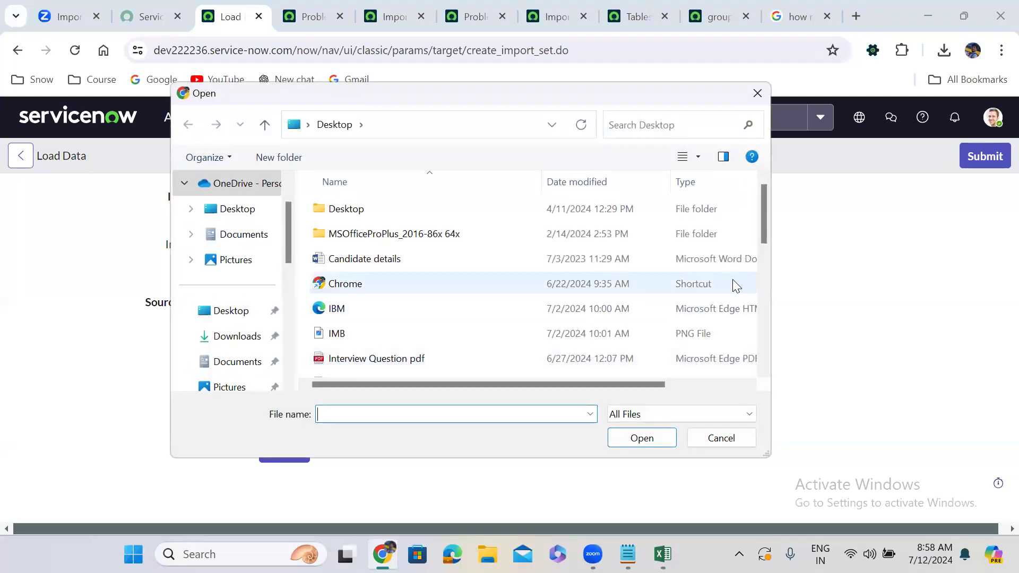
left_click(764, 295)
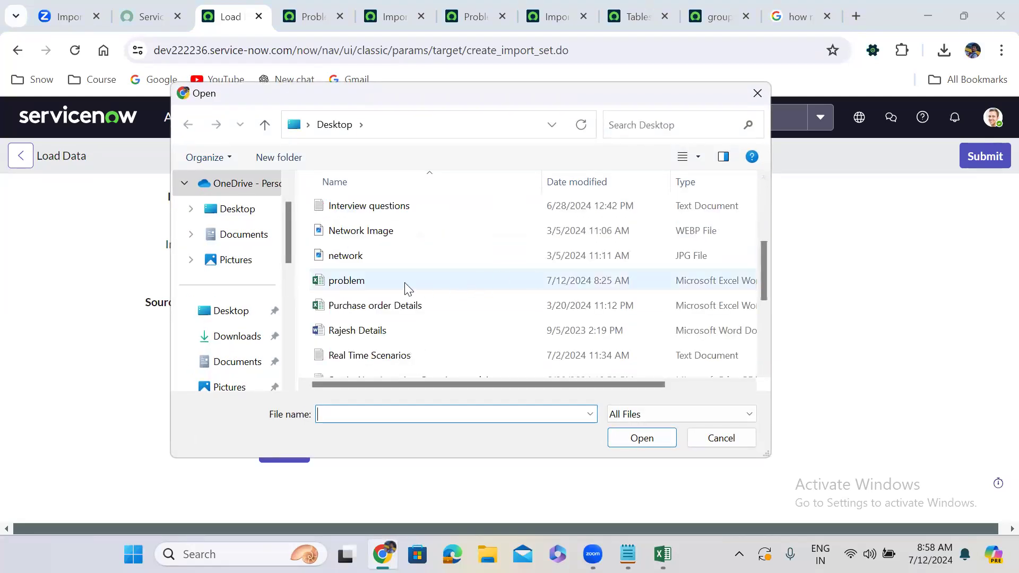
left_click(405, 281)
left_click(652, 437)
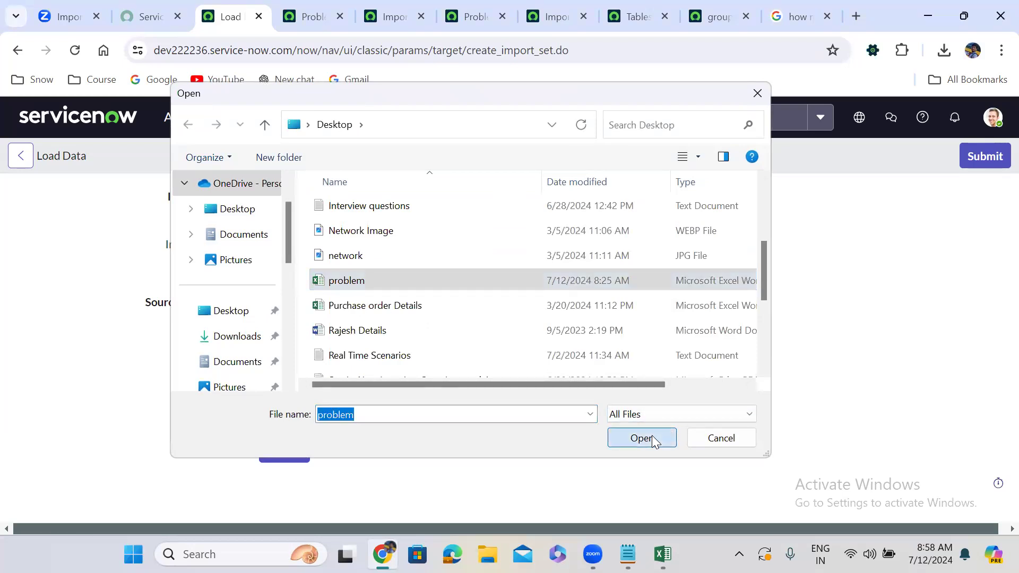
left_click(286, 452)
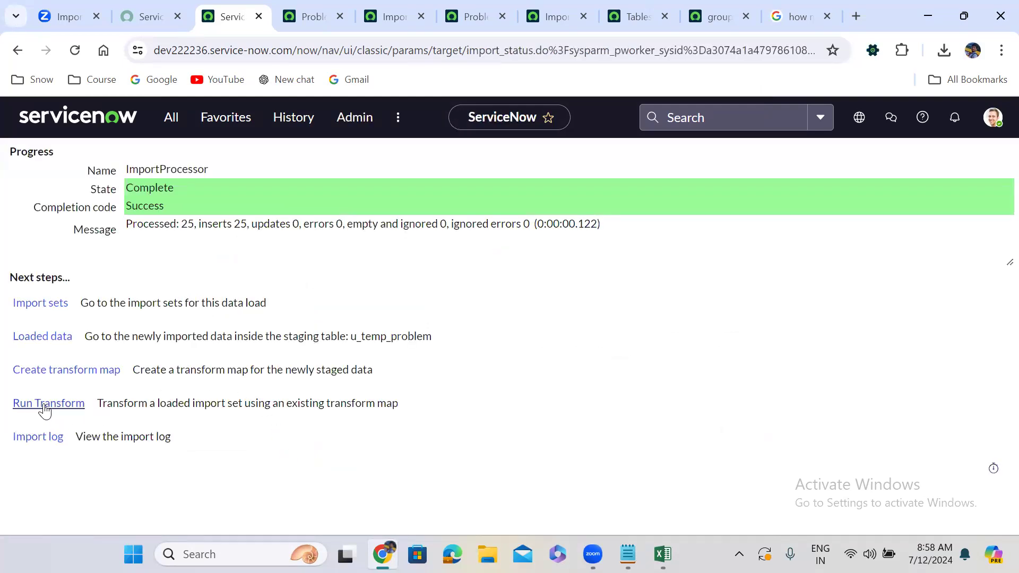
Step: Transform the newly loaded Temp Problem import set and check its transform history and the full Problems list
left_click(44, 408)
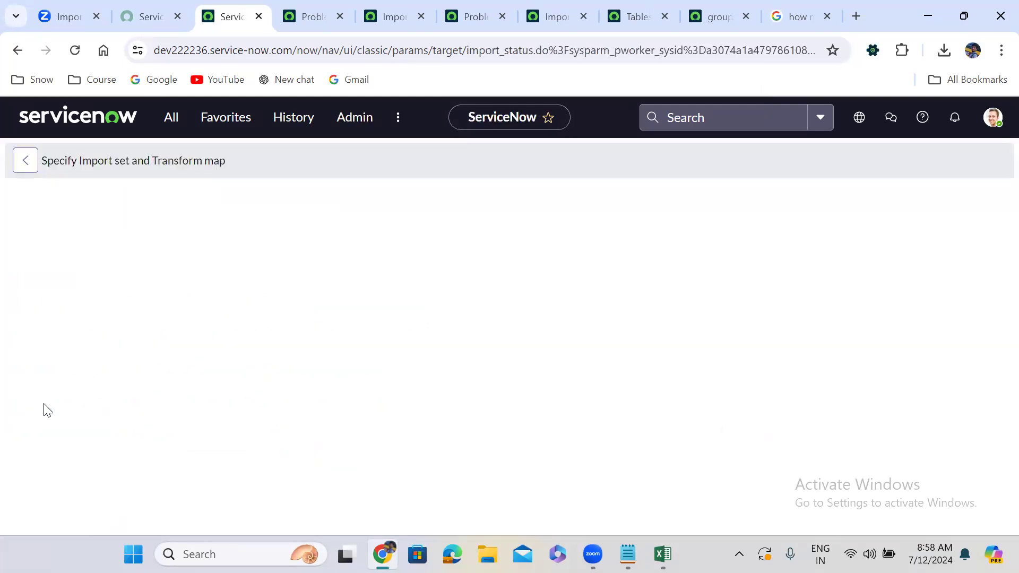
left_click(65, 445)
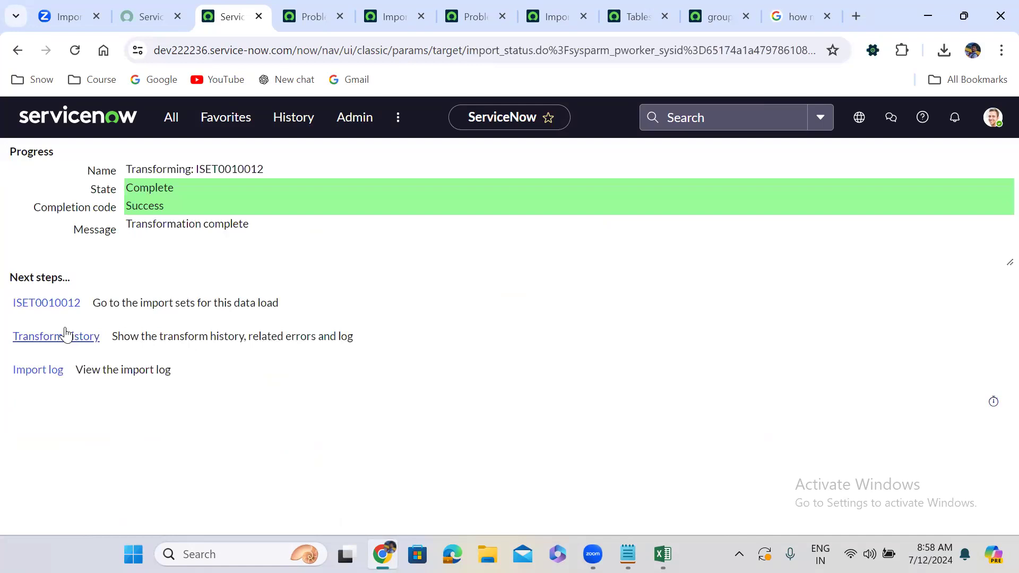
left_click(64, 341)
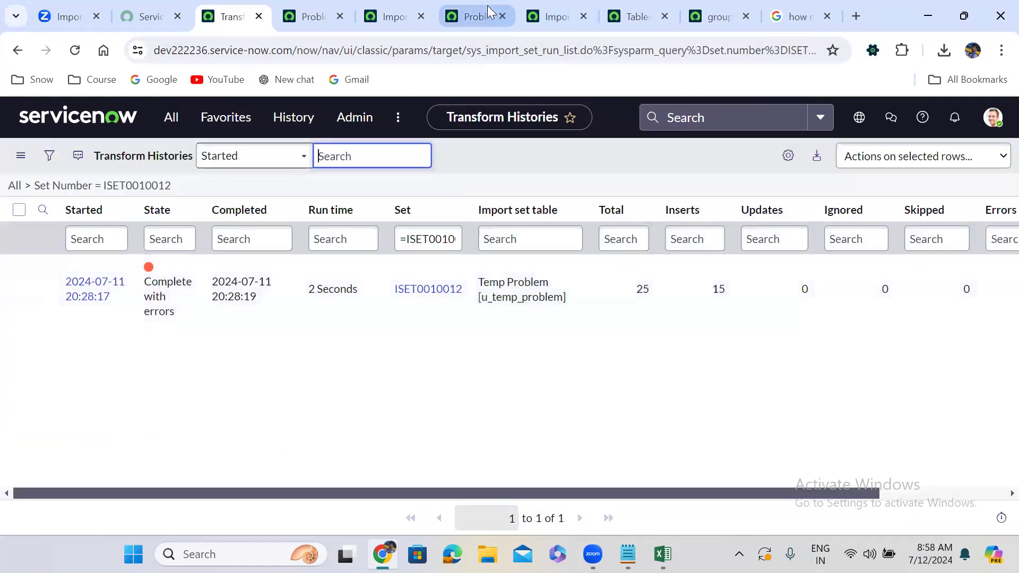
left_click(485, 12)
left_click(14, 145)
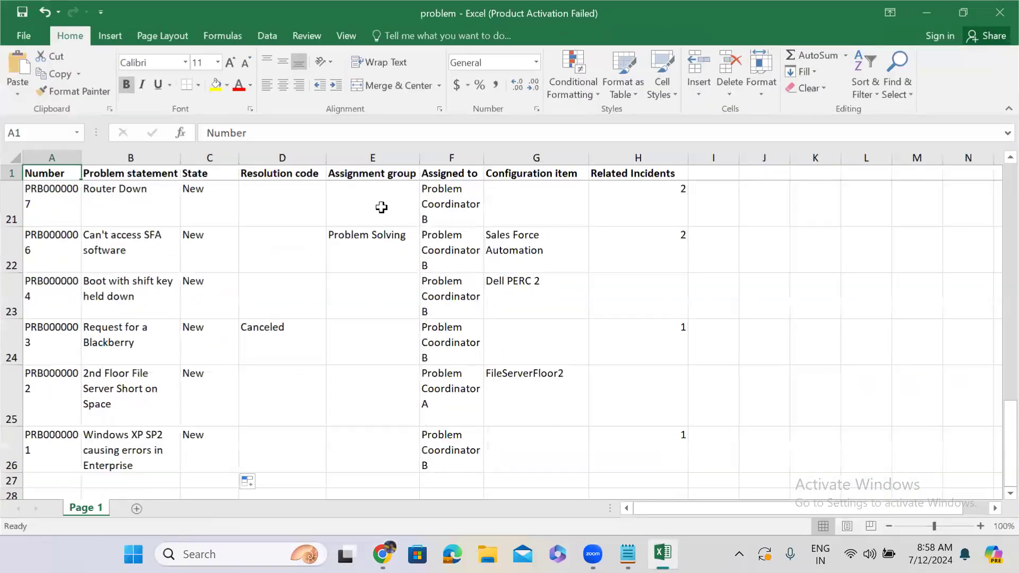
Step: In Excel's problem workbook, change the problem statement in B21 to "Router Down 1" and fill the series down to B26
left_click(149, 201)
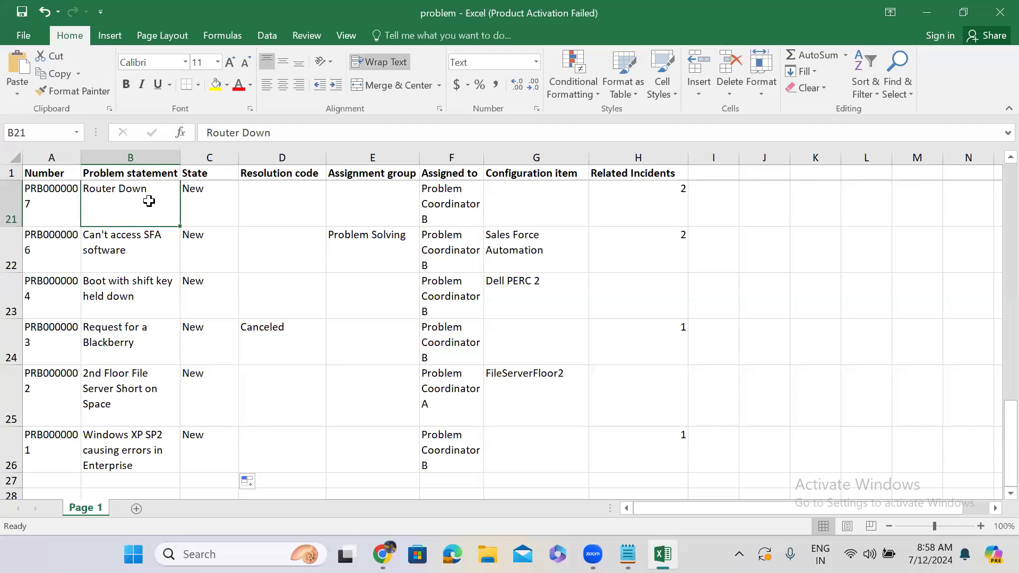
double_click(153, 200)
type("1")
left_click_drag(181, 227, 174, 277)
Step: Change B26 to "Router Down 7" and fill the series upward through the Problem statement column to B2
left_click(166, 236)
double_click(166, 236)
key("BackSpace")
type("7")
left_click(174, 217)
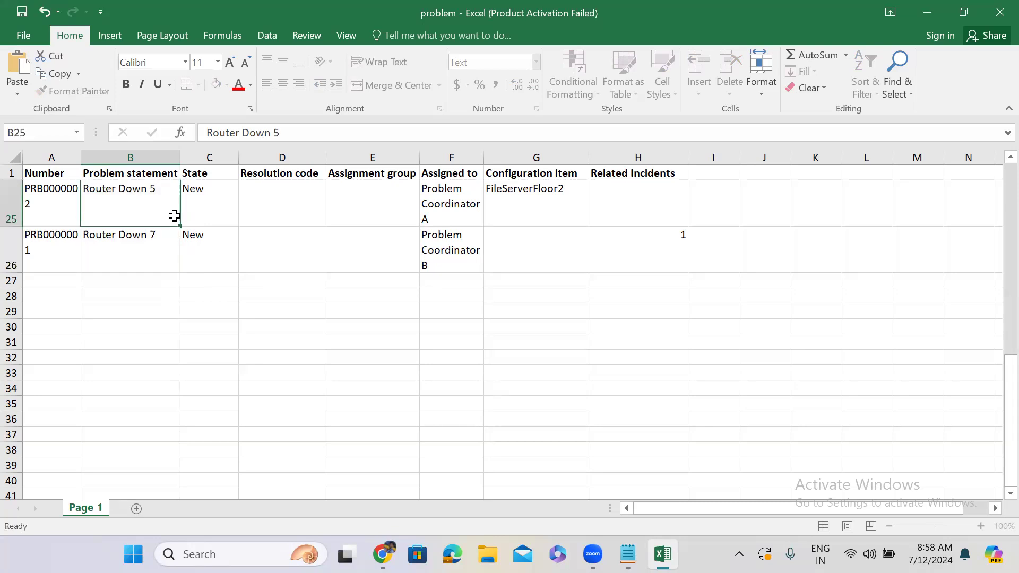
left_click(172, 244)
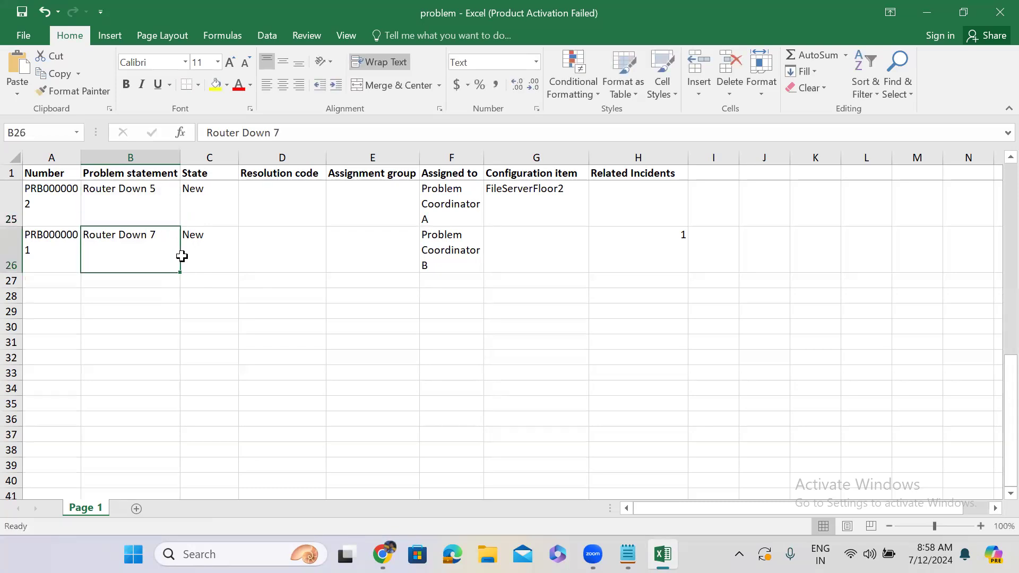
left_click_drag(180, 272, 158, 189)
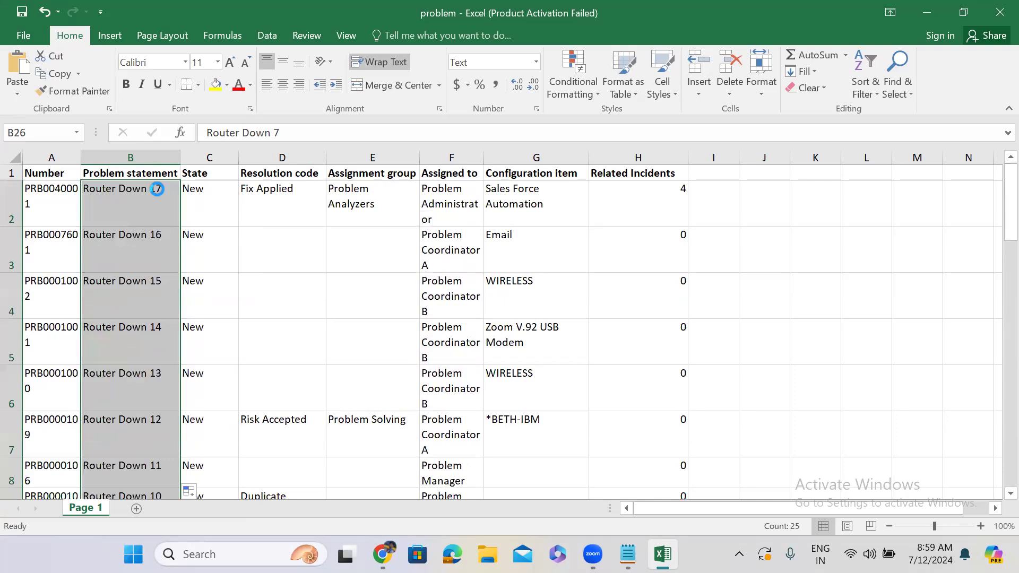
Step: Switch to ServiceNow in Chrome and review the settings and field maps of the Problem Data load transform map
left_click(925, 12)
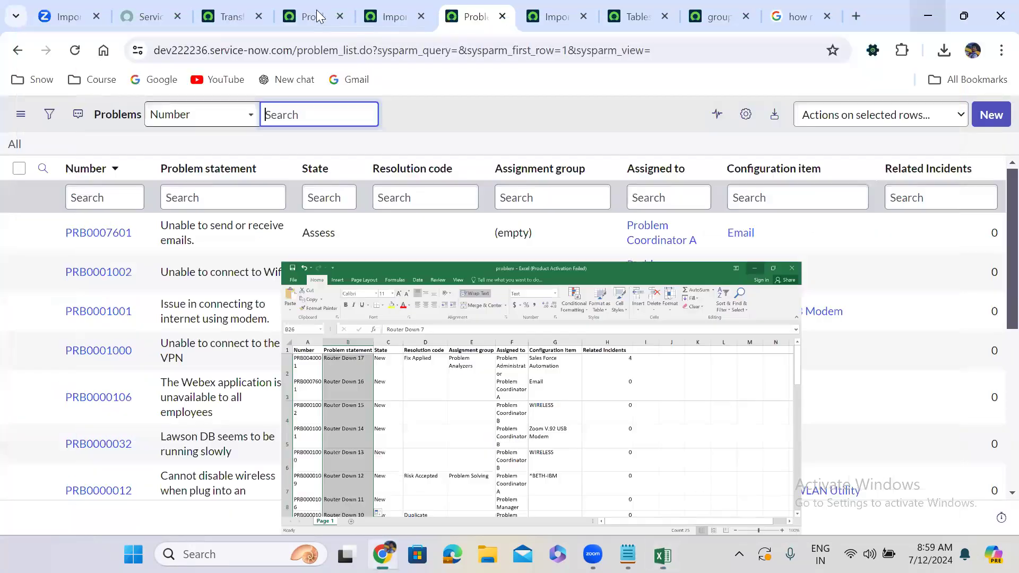
left_click(316, 12)
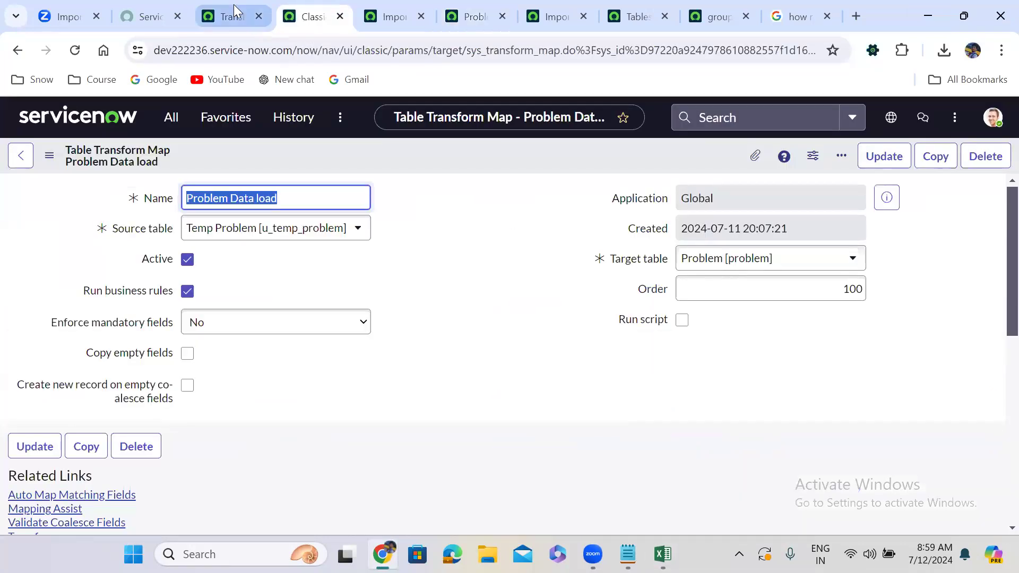
left_click(233, 9)
left_click(313, 12)
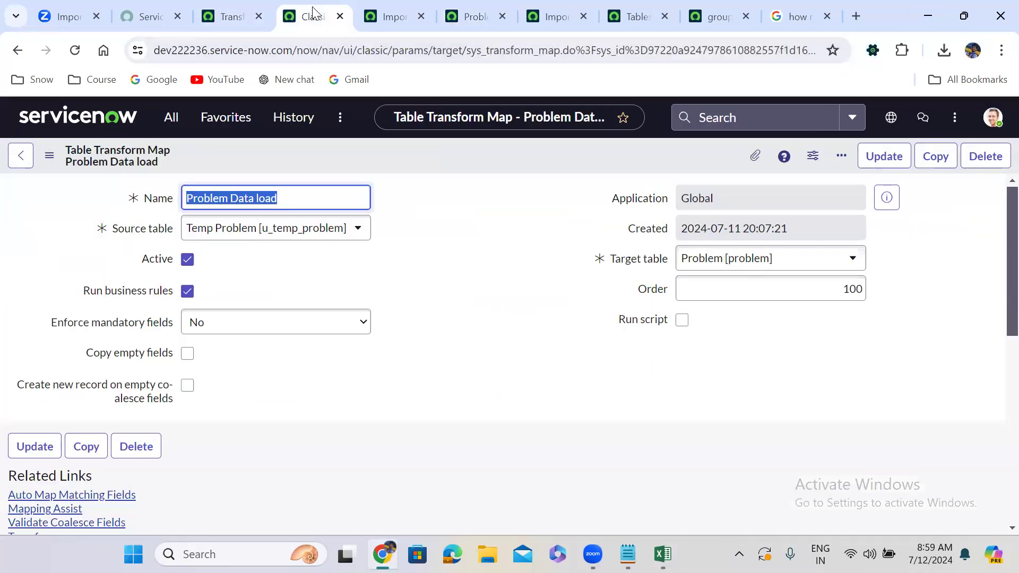
left_click(440, 268)
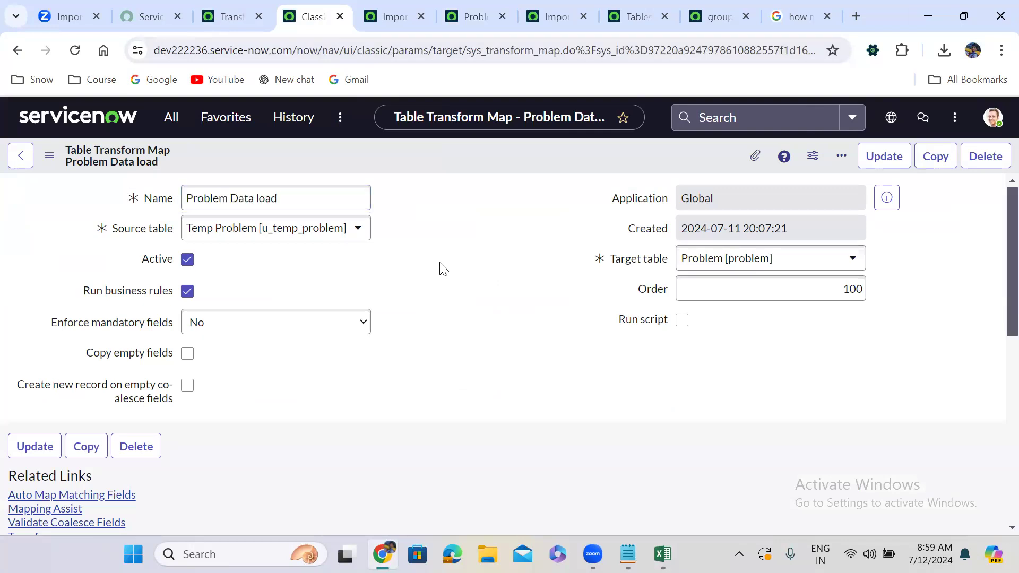
scroll(441, 268, "down", 5)
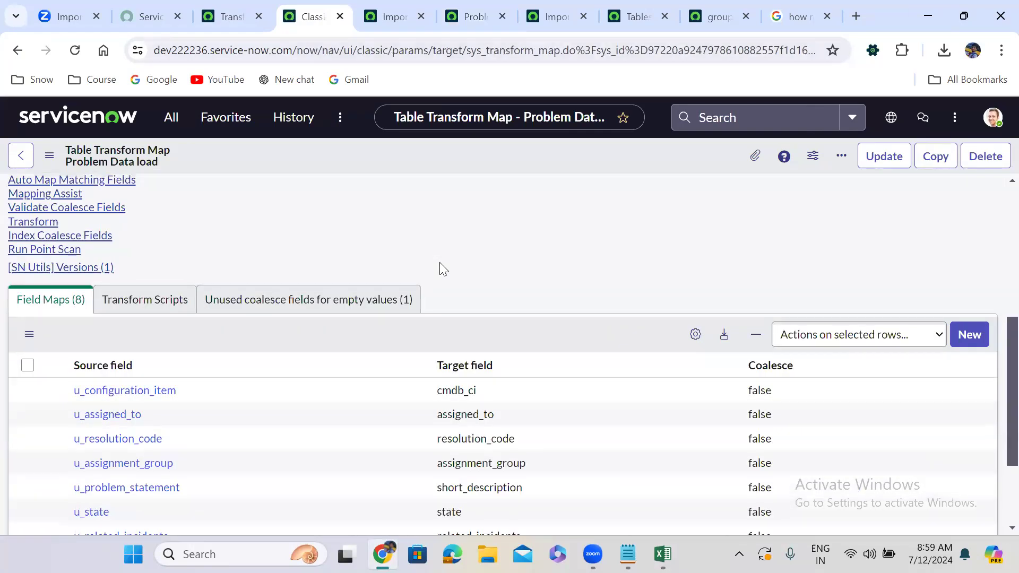
scroll(443, 269, "up", 5)
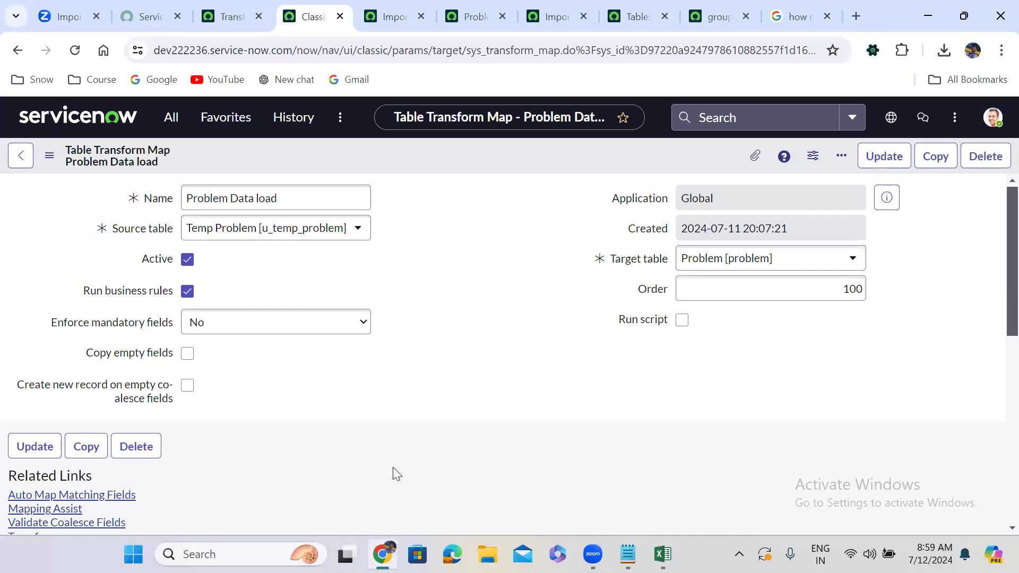
Step: Compare the problem numbers and statements in Excel's problem workbook with the last transform history and ServiceNow's Problems list
left_click(236, 13)
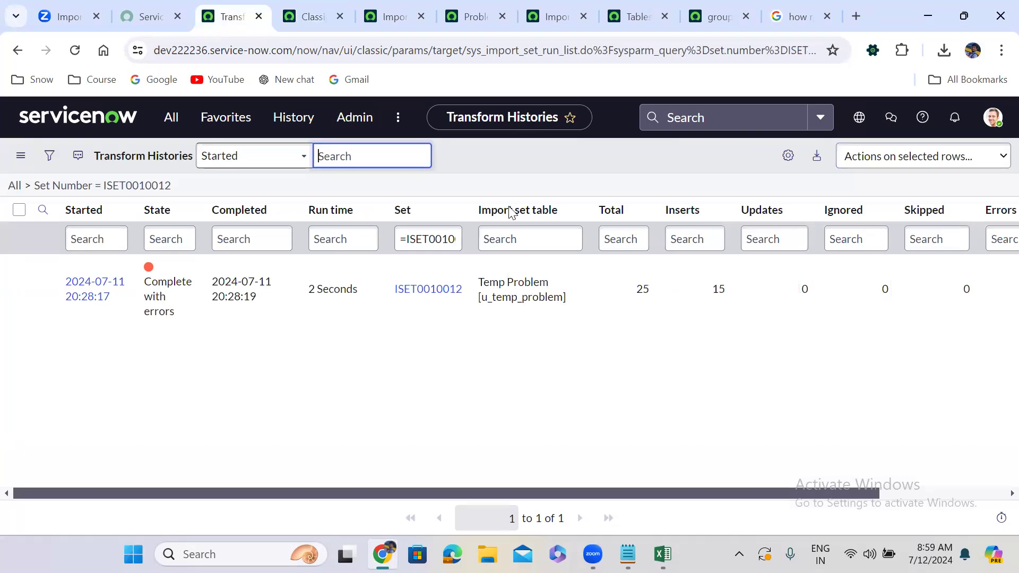
left_click(663, 554)
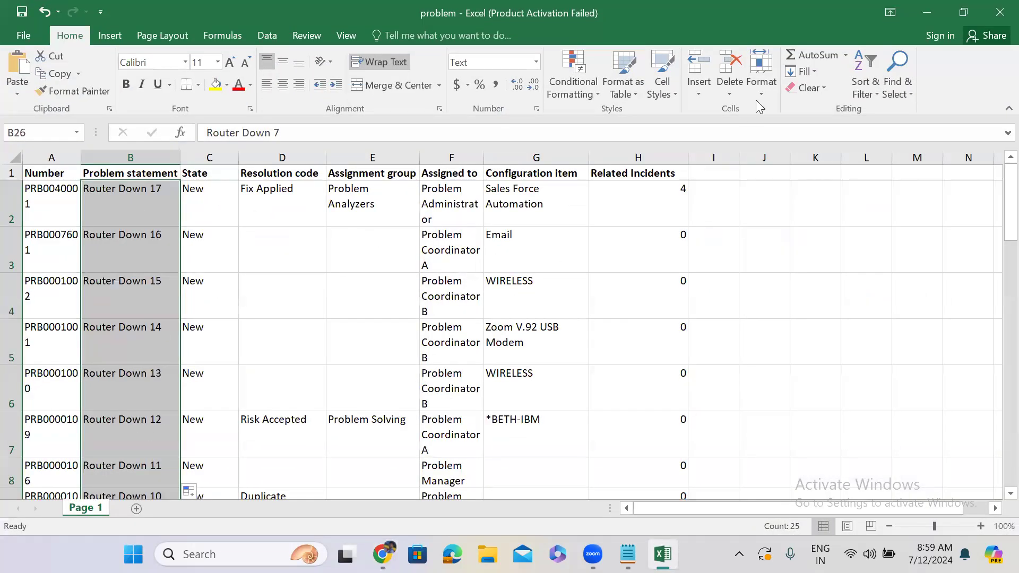
left_click(926, 13)
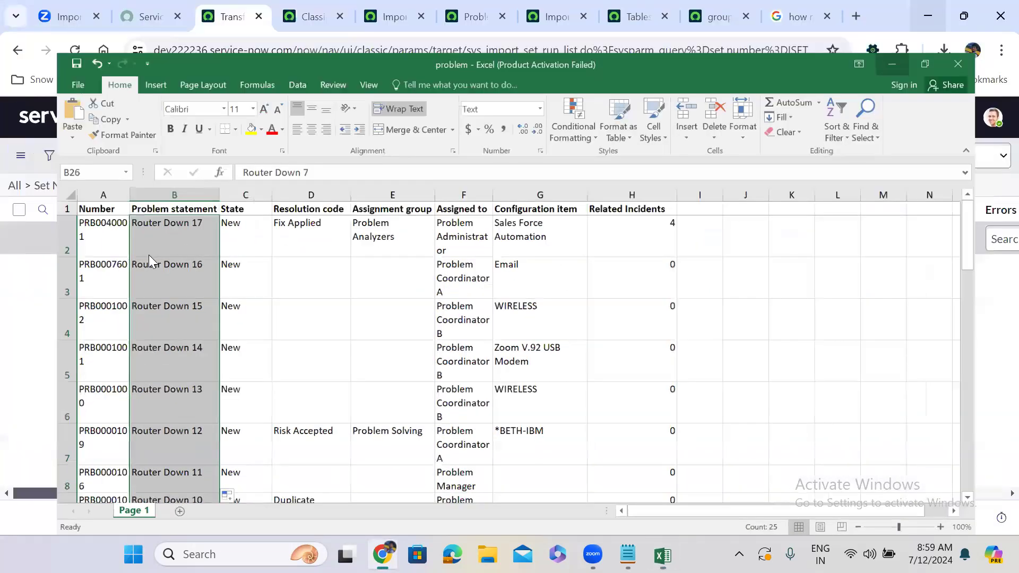
left_click(663, 554)
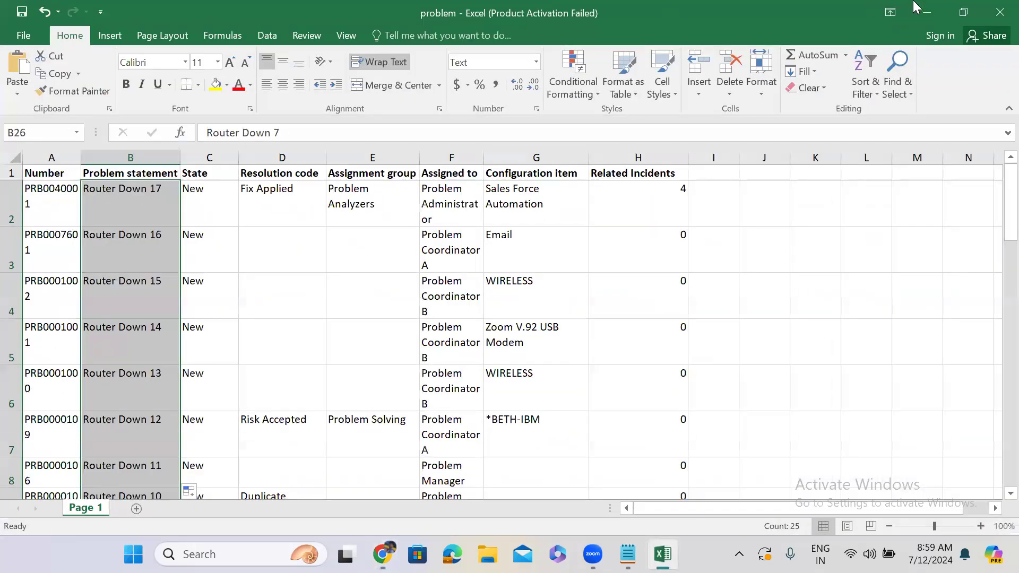
left_click(933, 12)
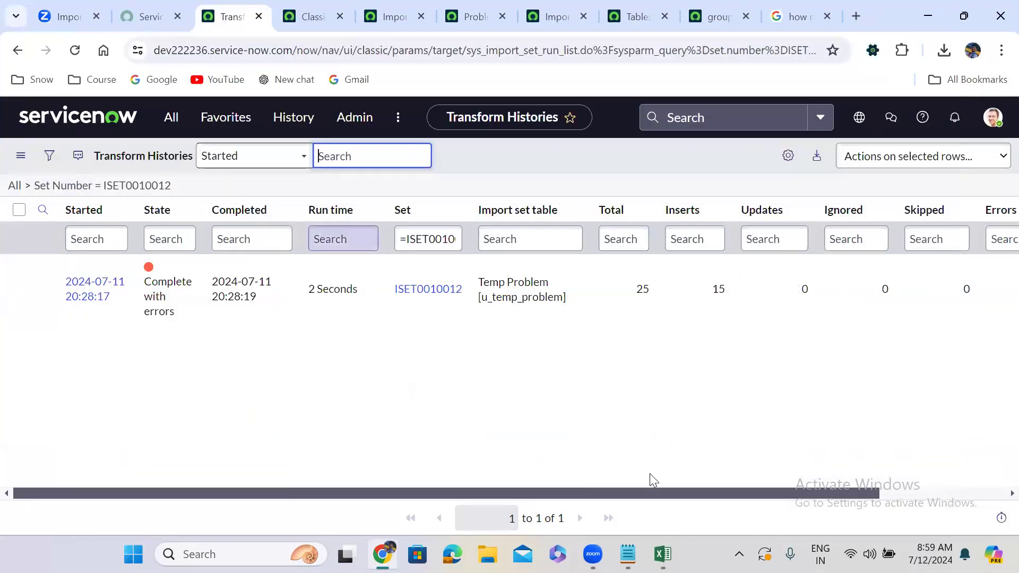
left_click(662, 554)
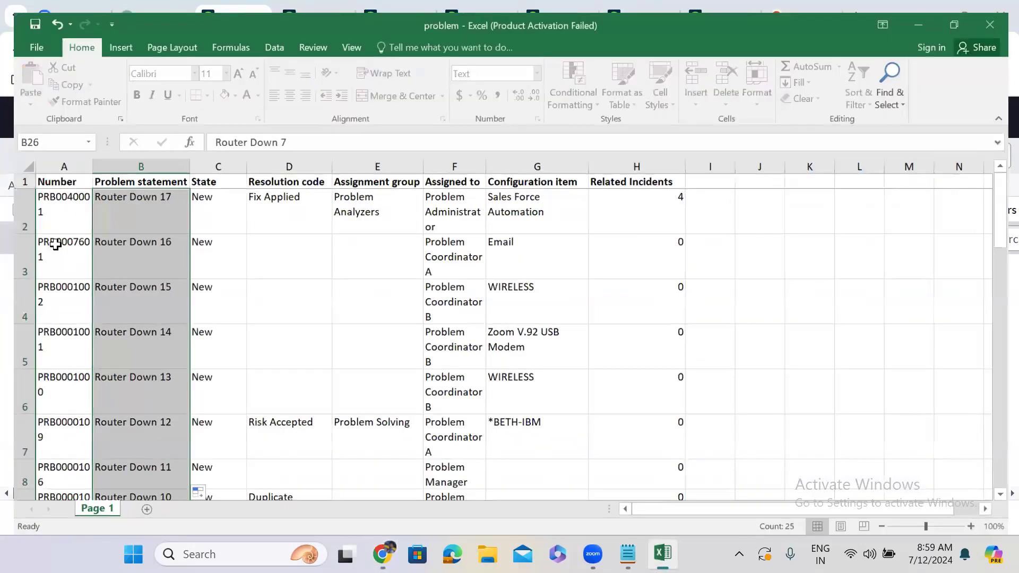
left_click(55, 244)
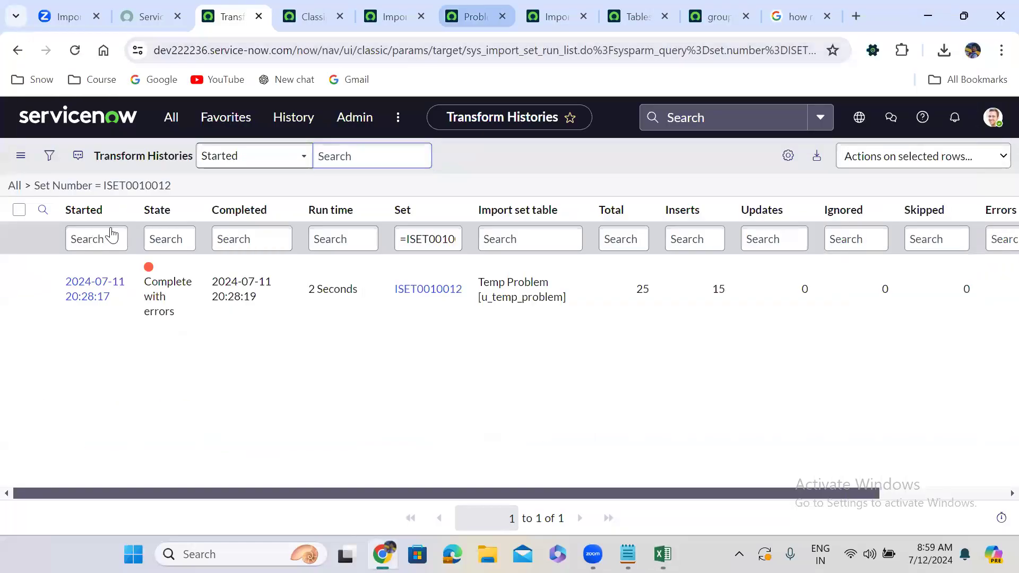
left_click(474, 16)
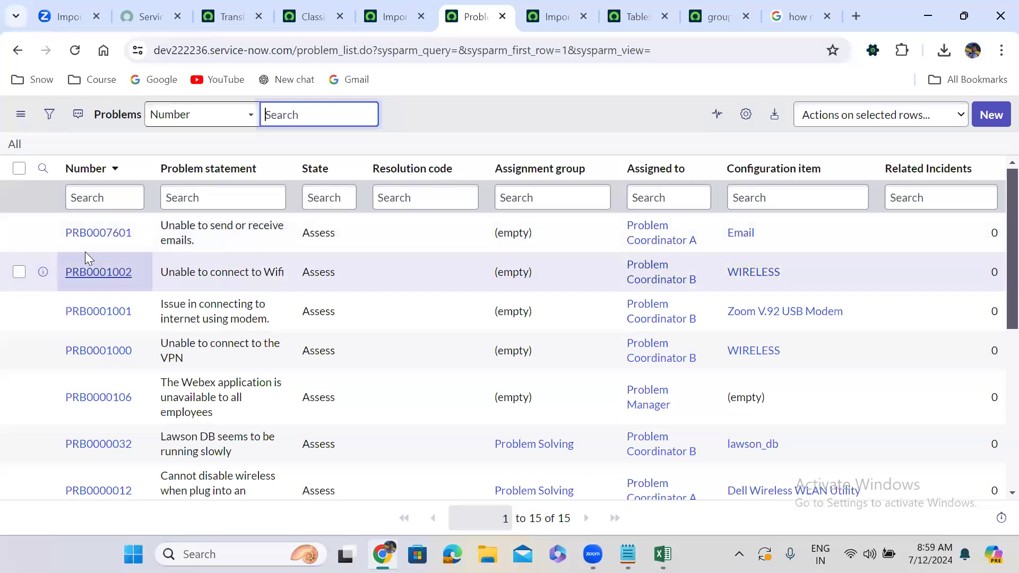
Step: Load the edited problem workbook from the Desktop into the existing Temp Problem import set table
left_click(226, 16)
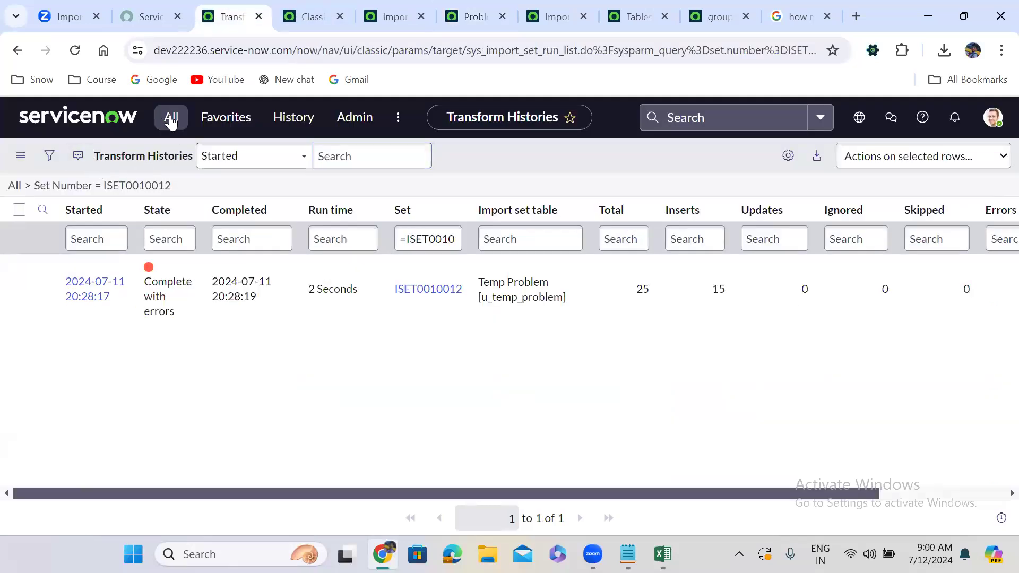
left_click(171, 119)
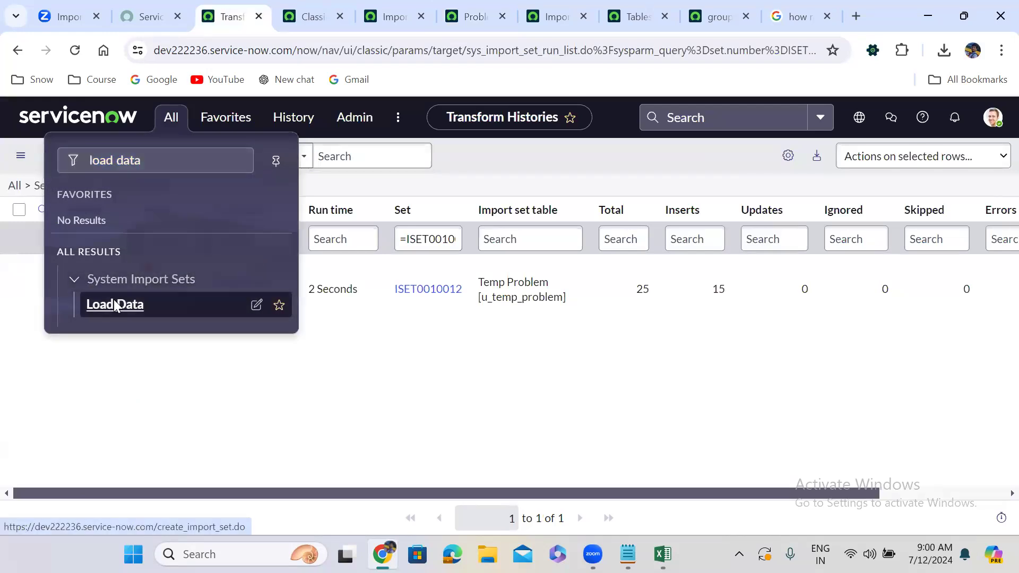
left_click(115, 306)
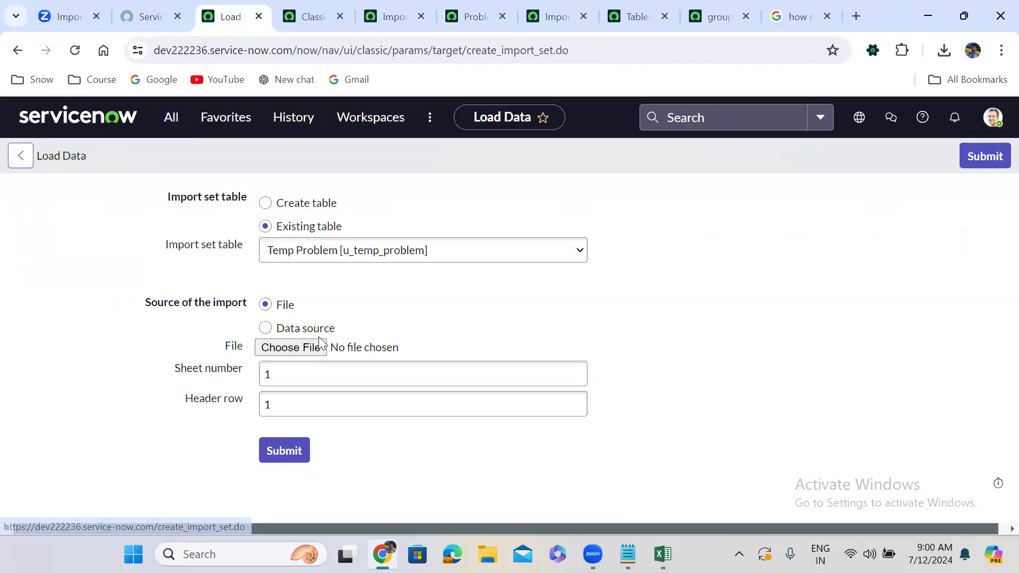
left_click(293, 346)
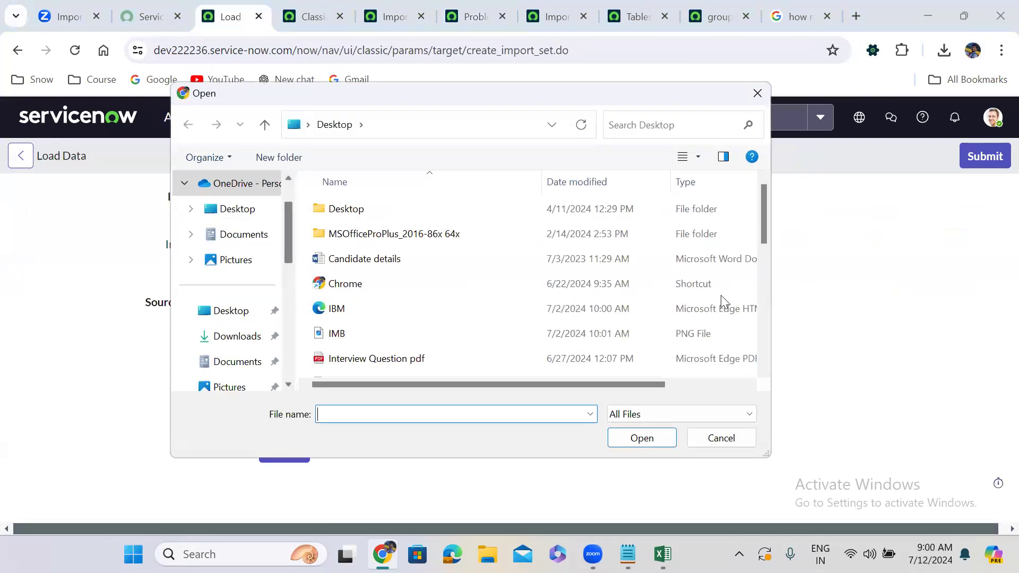
left_click(767, 293)
left_click(419, 280)
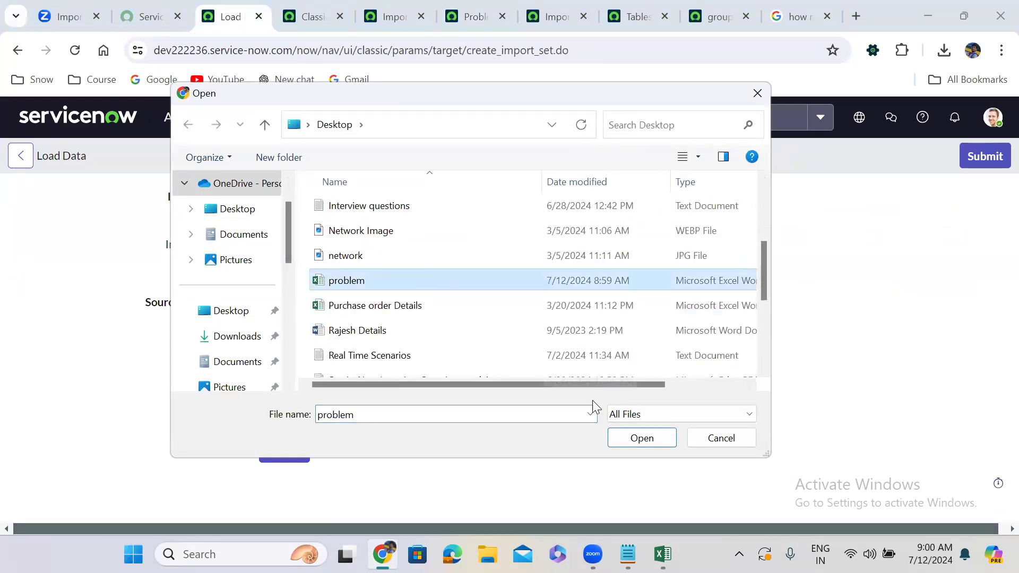
left_click(641, 439)
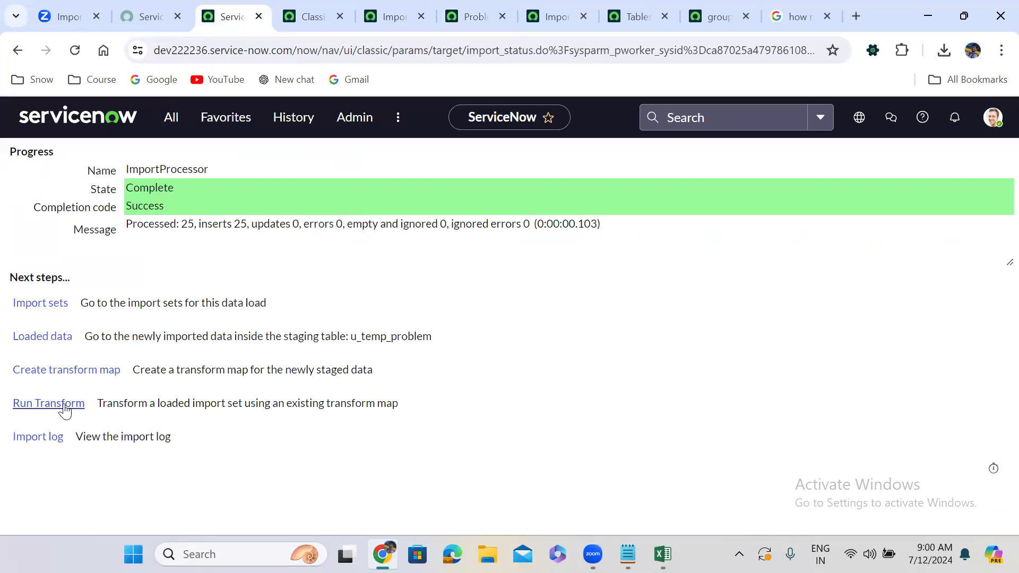
Step: Run the transform on the newly loaded import set and review all columns of its transform history
left_click(66, 404)
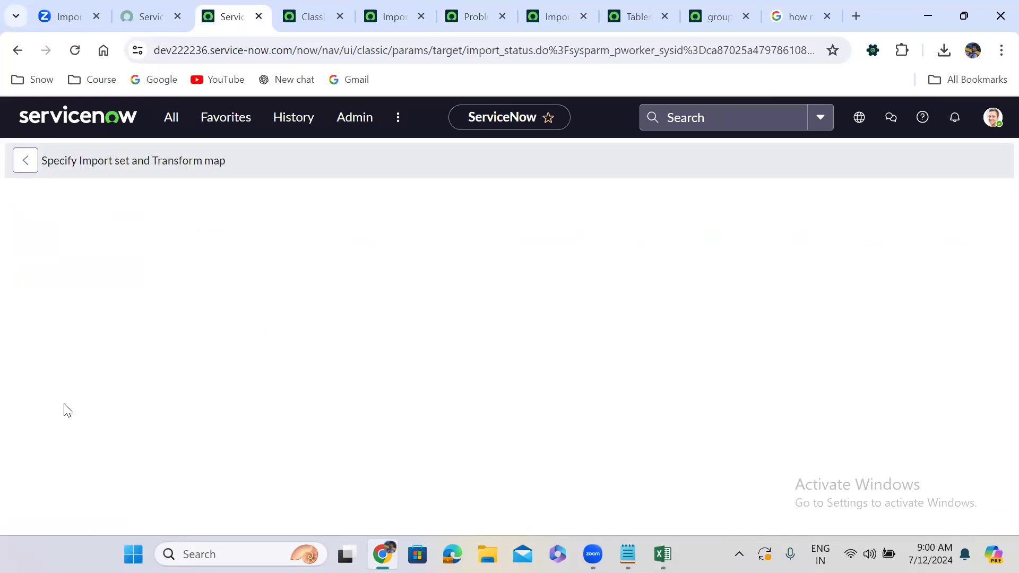
left_click(50, 449)
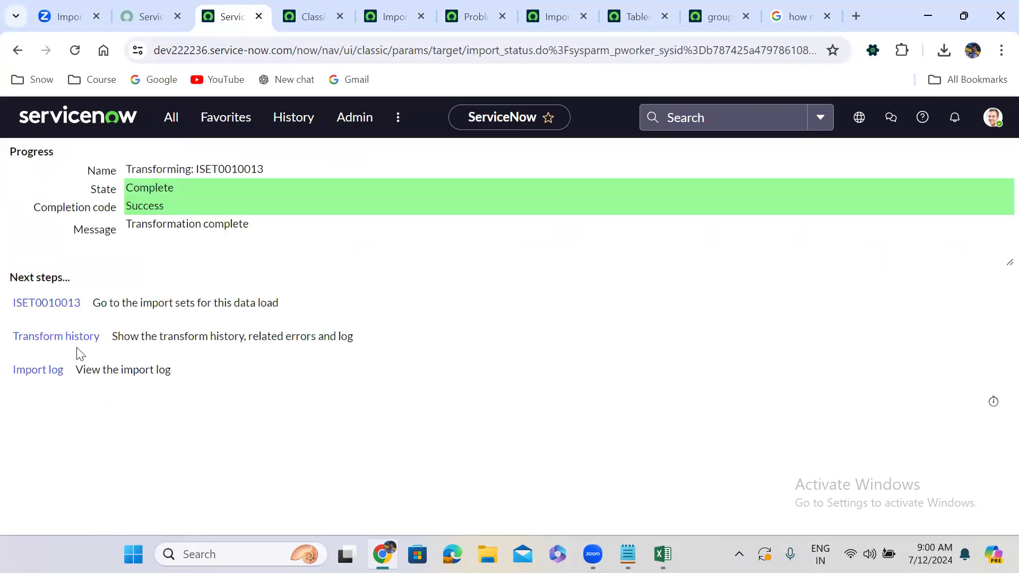
left_click(74, 337)
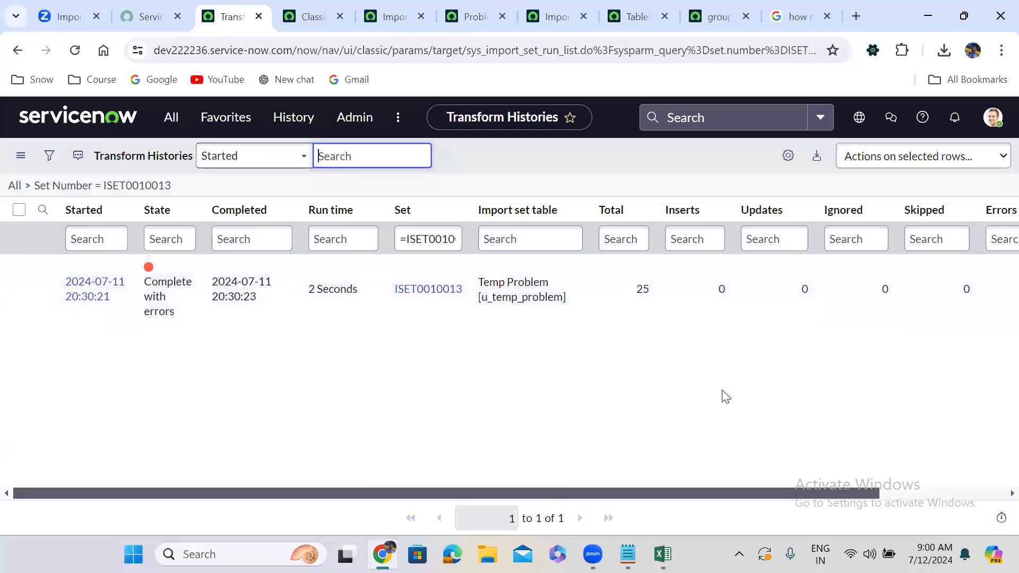
left_click_drag(519, 494, 924, 467)
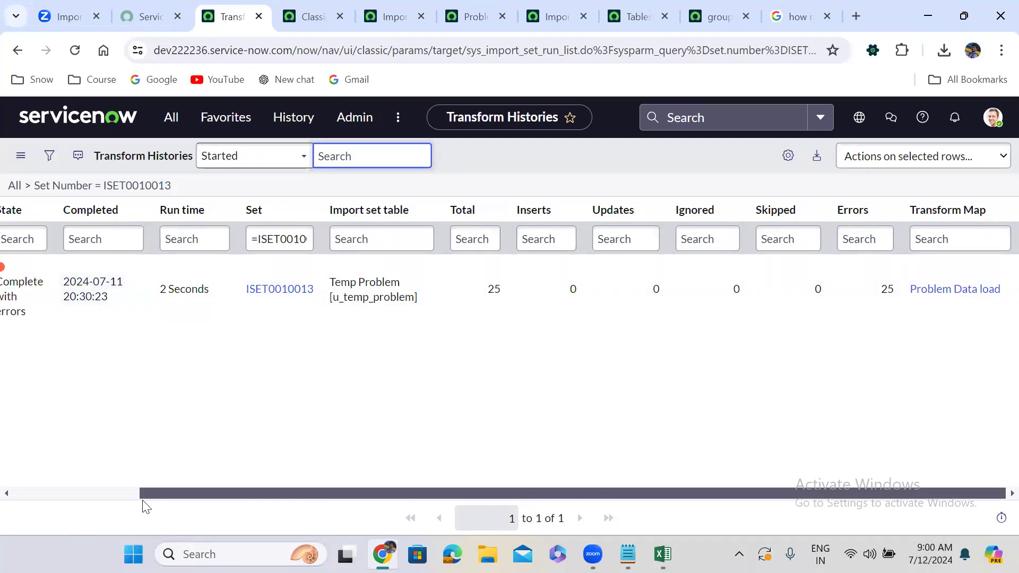
scroll(145, 506, "left", 3)
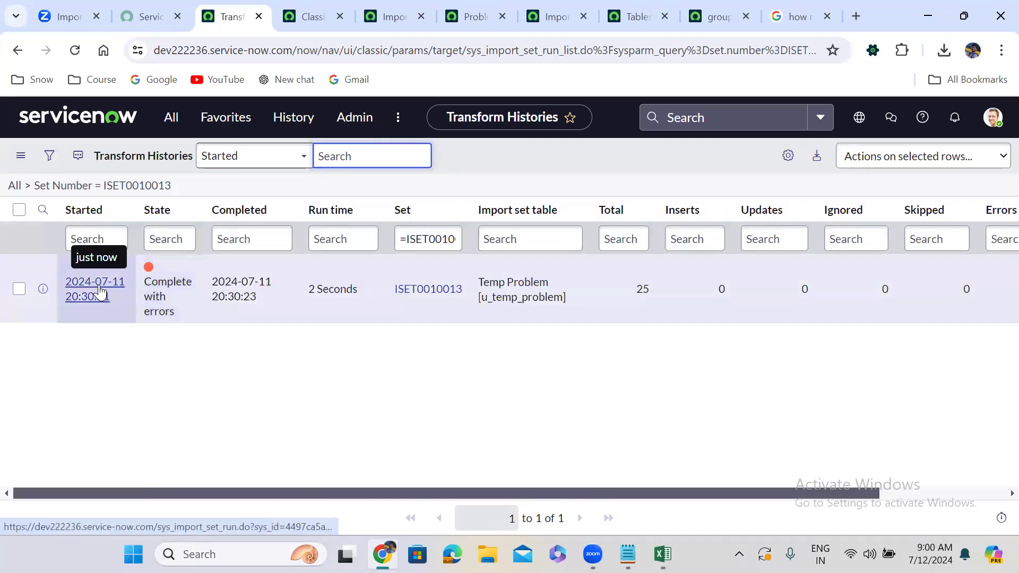
Step: Open the import set from the transform history and examine the state, target record and error of each import set row
left_click(451, 290)
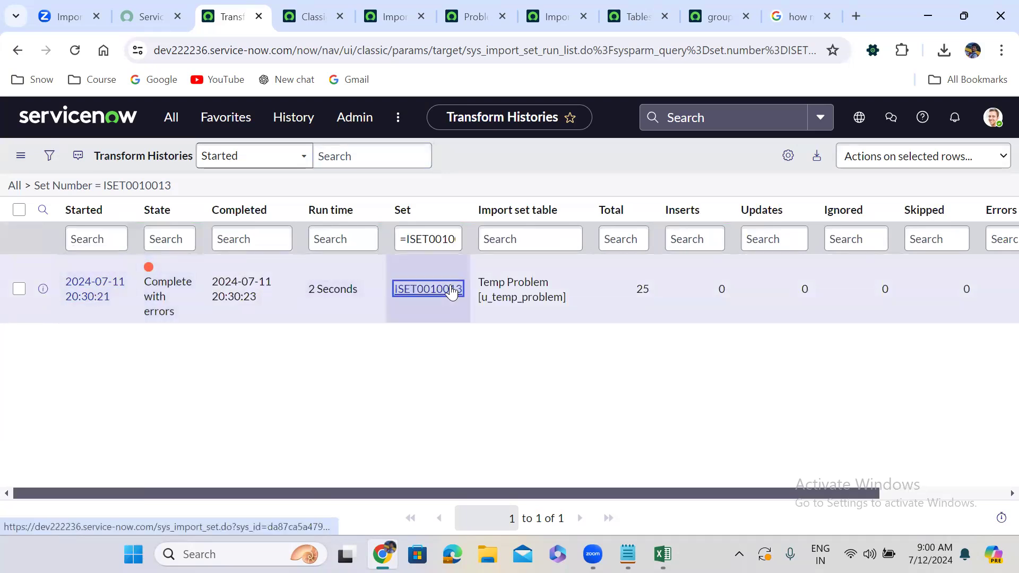
scroll(370, 405, "down", 1)
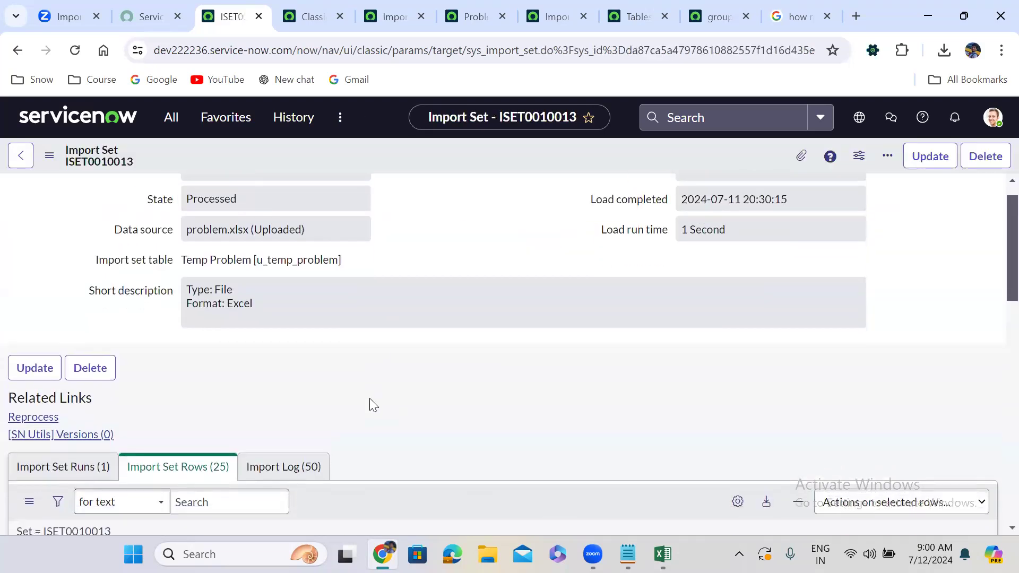
scroll(371, 405, "down", 7)
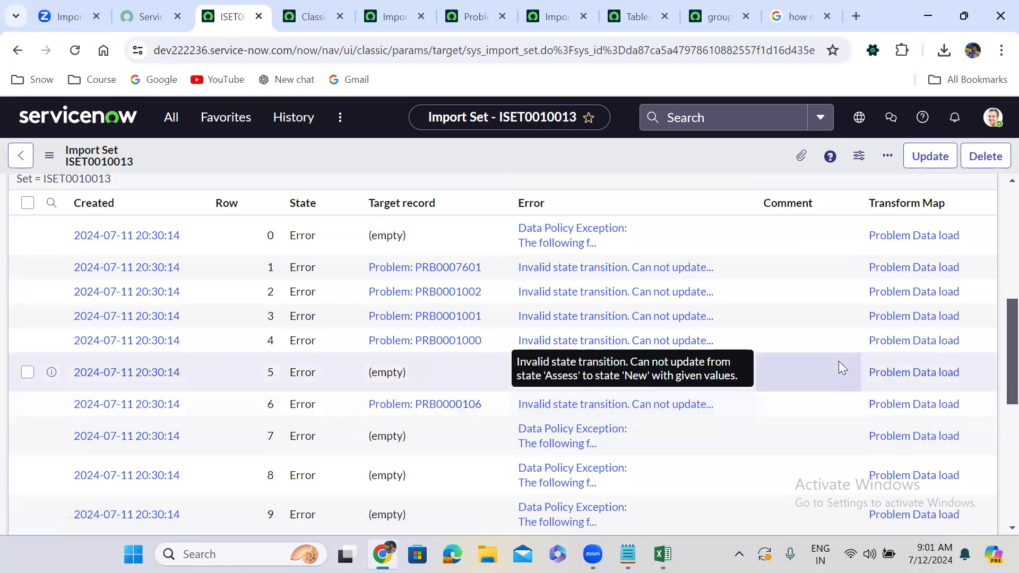
scroll(993, 318, "down", 4)
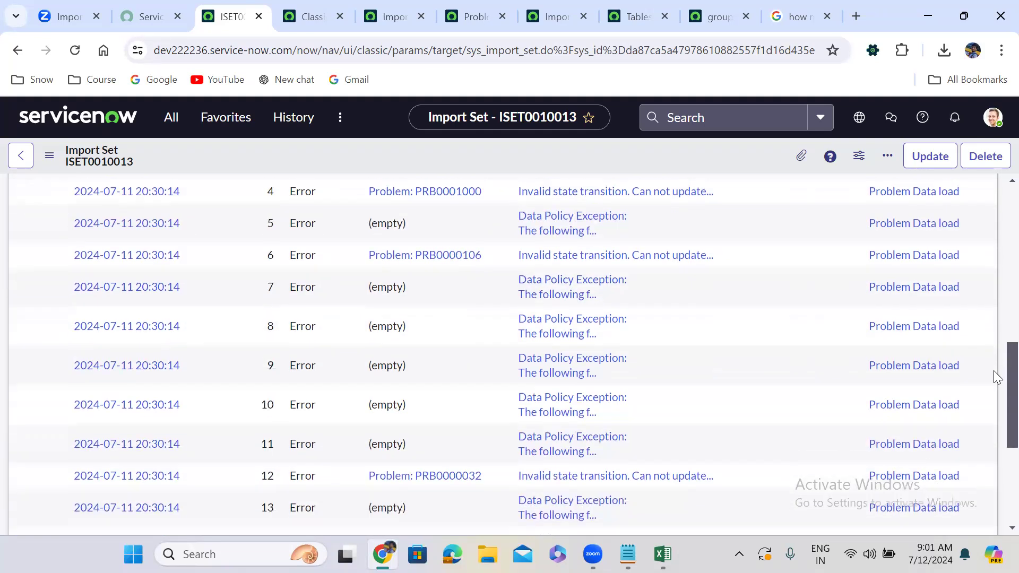
scroll(994, 381, "down", 4)
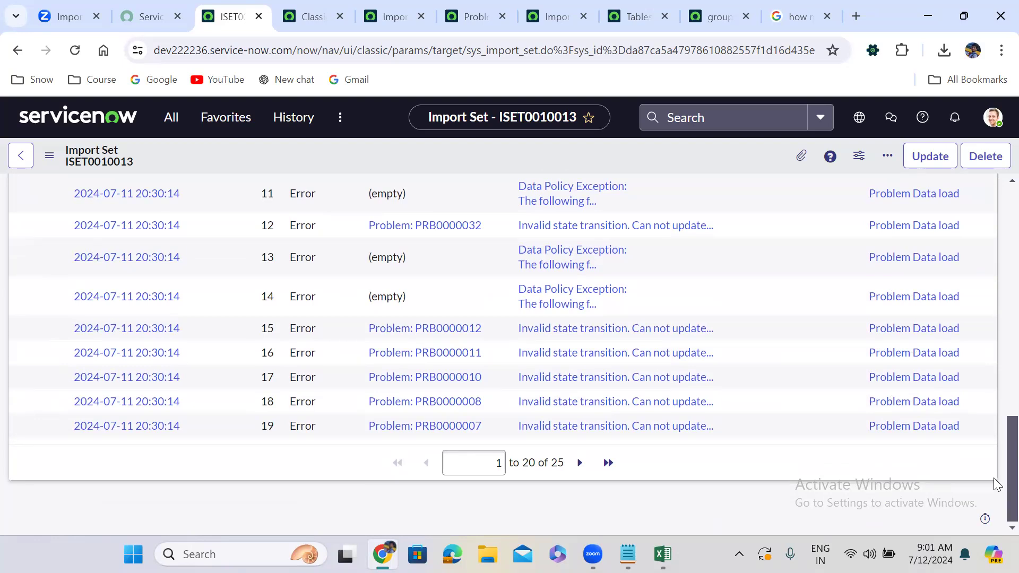
scroll(993, 335, "up", 12)
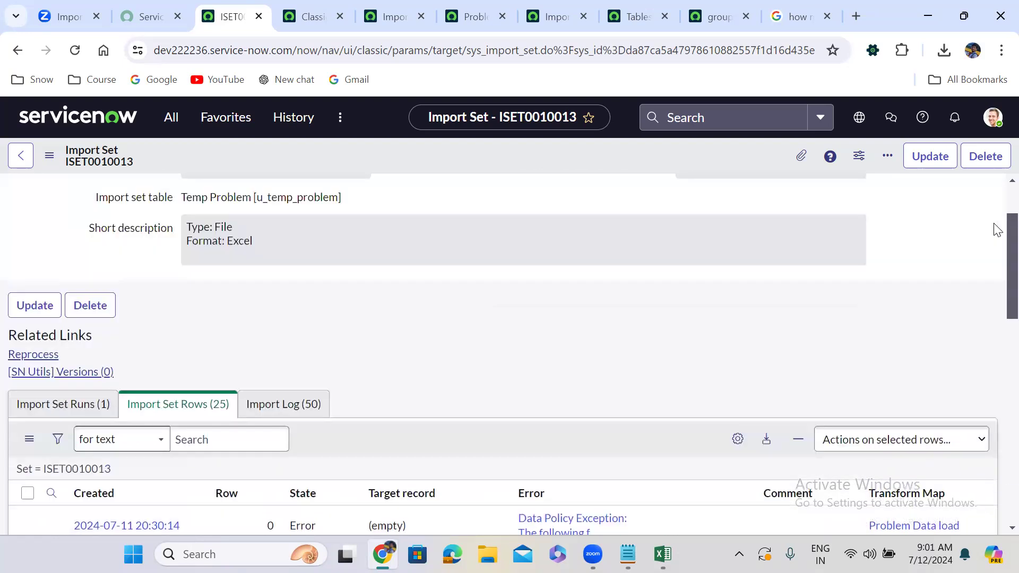
scroll(850, 329, "down", 5)
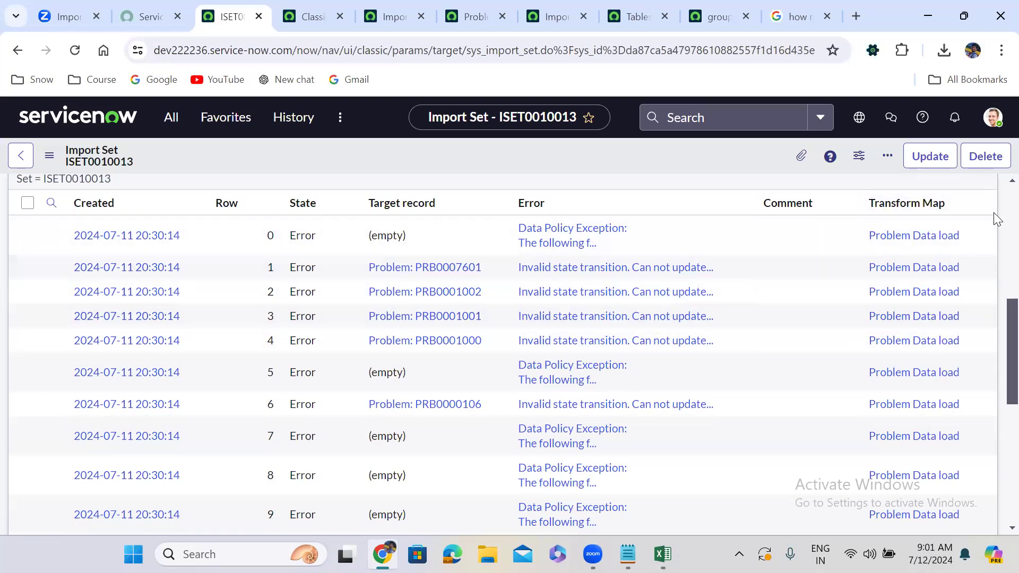
scroll(995, 218, "up", 5)
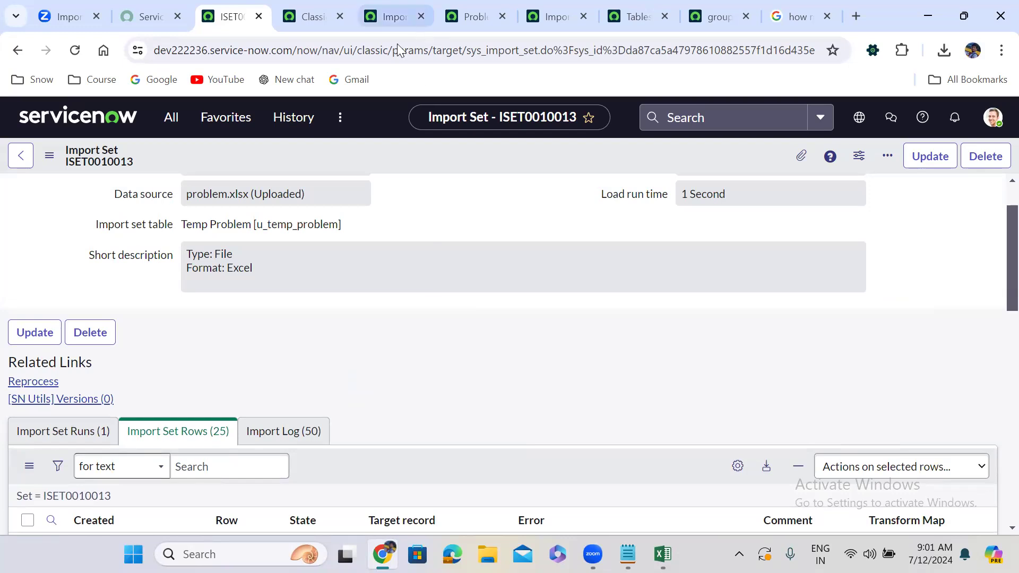
Step: Refresh the unfiltered Problems list and check the records' problem statements and states
left_click(474, 17)
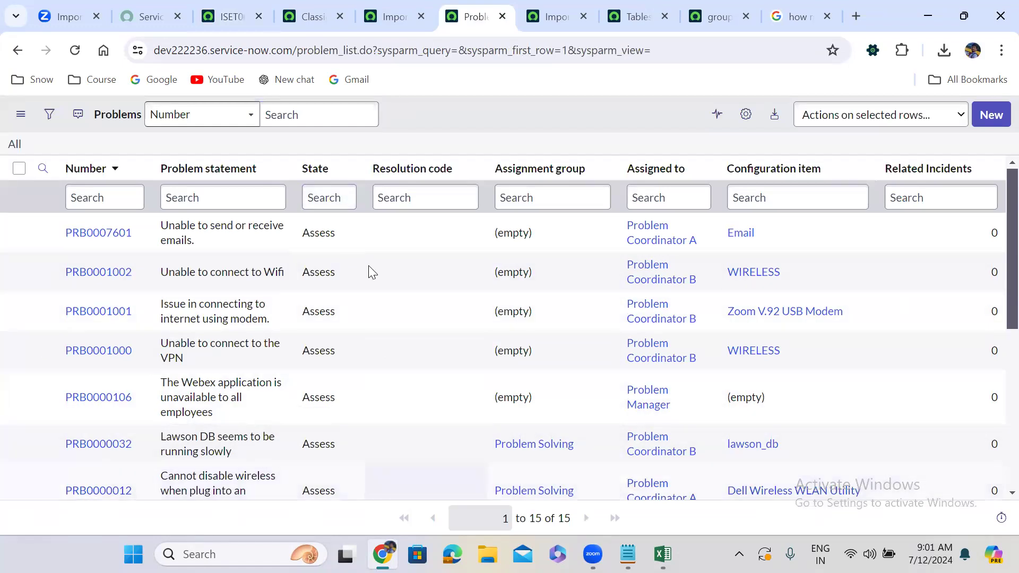
left_click(15, 145)
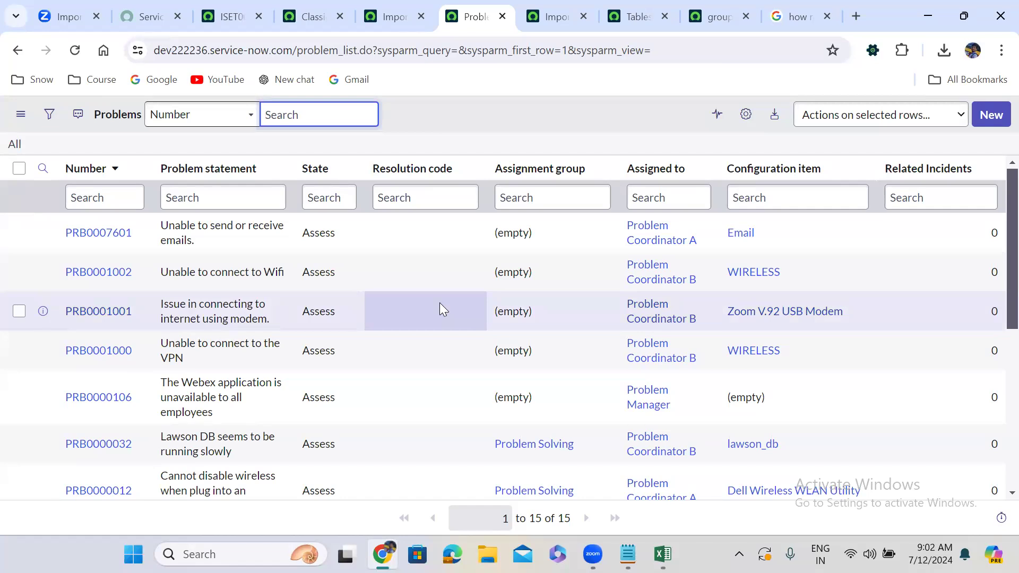
left_click(507, 76)
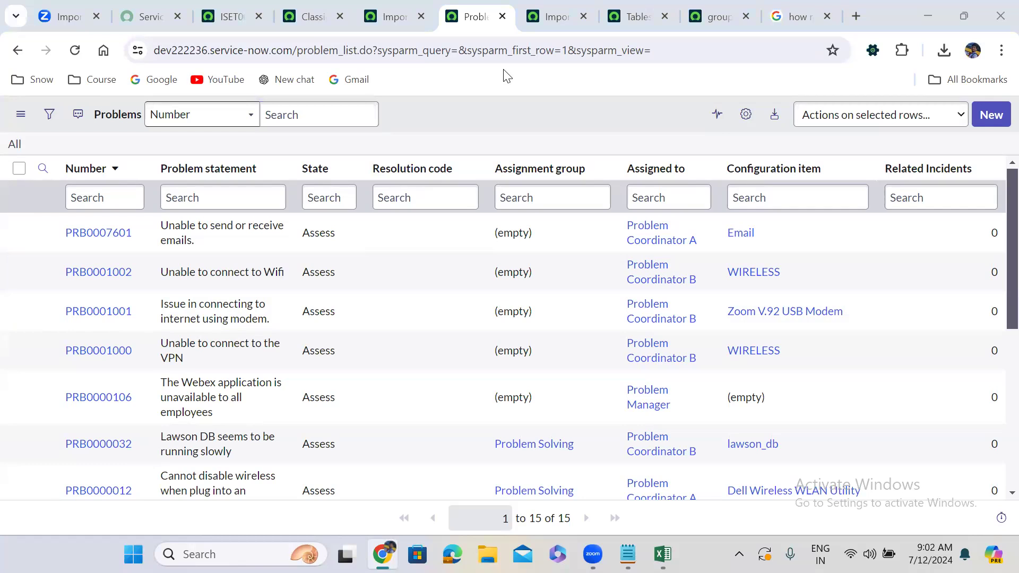